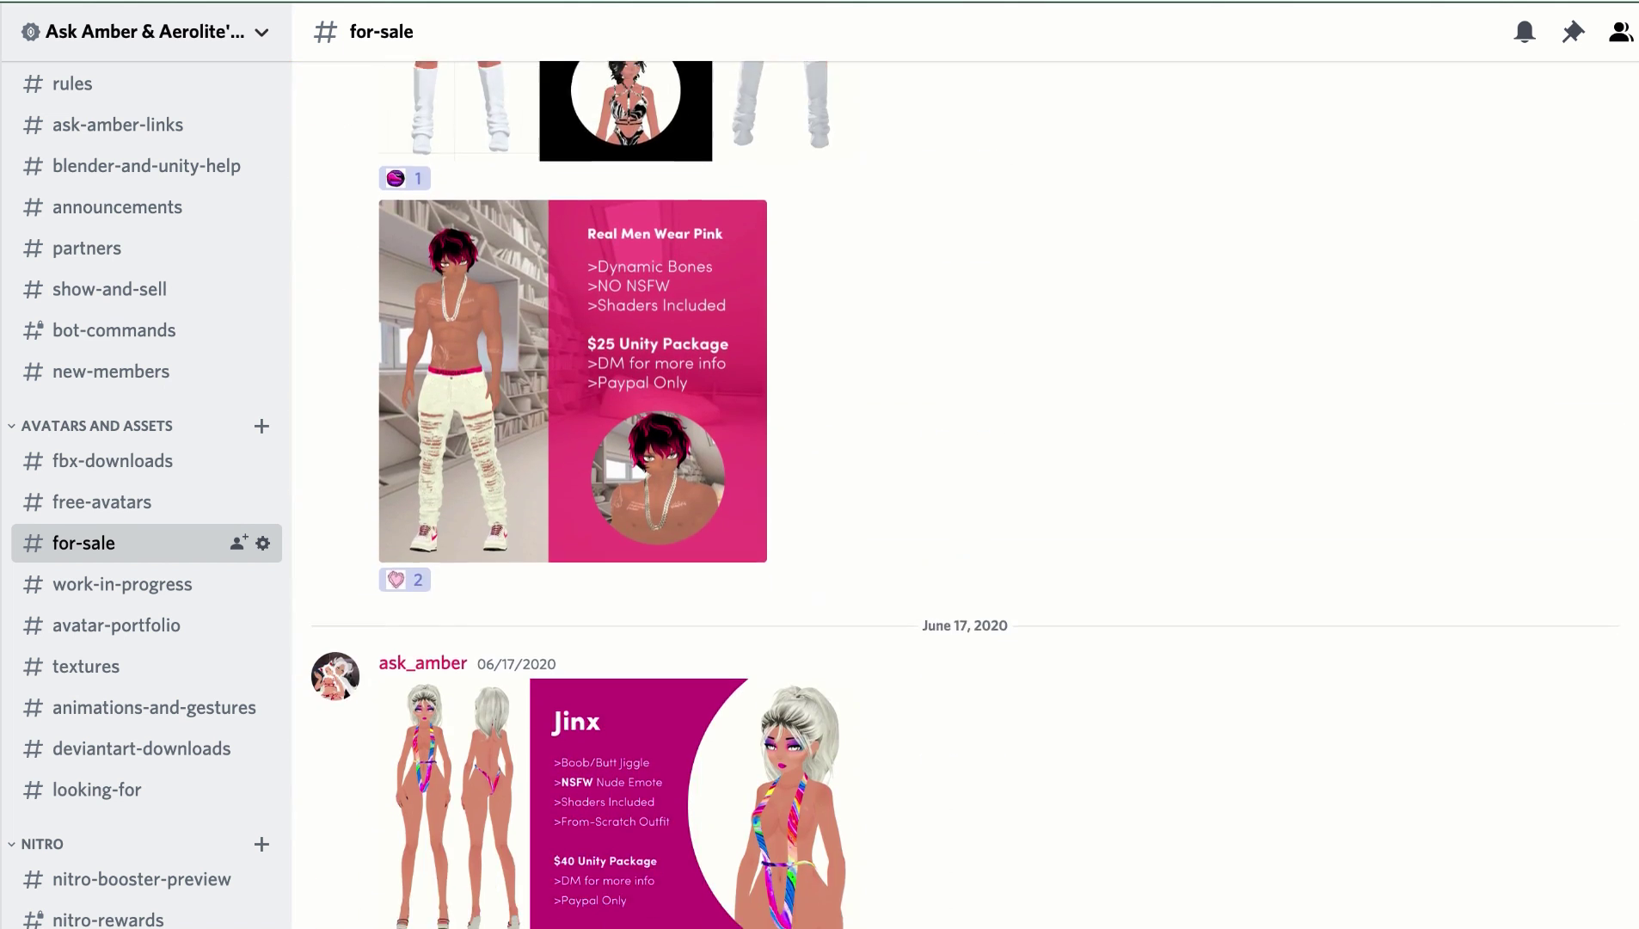
Step: Open the FBX folder in the Project panel and select Lola.fbx to show its Humanoid rig settings
scroll(963, 494, "down", 15)
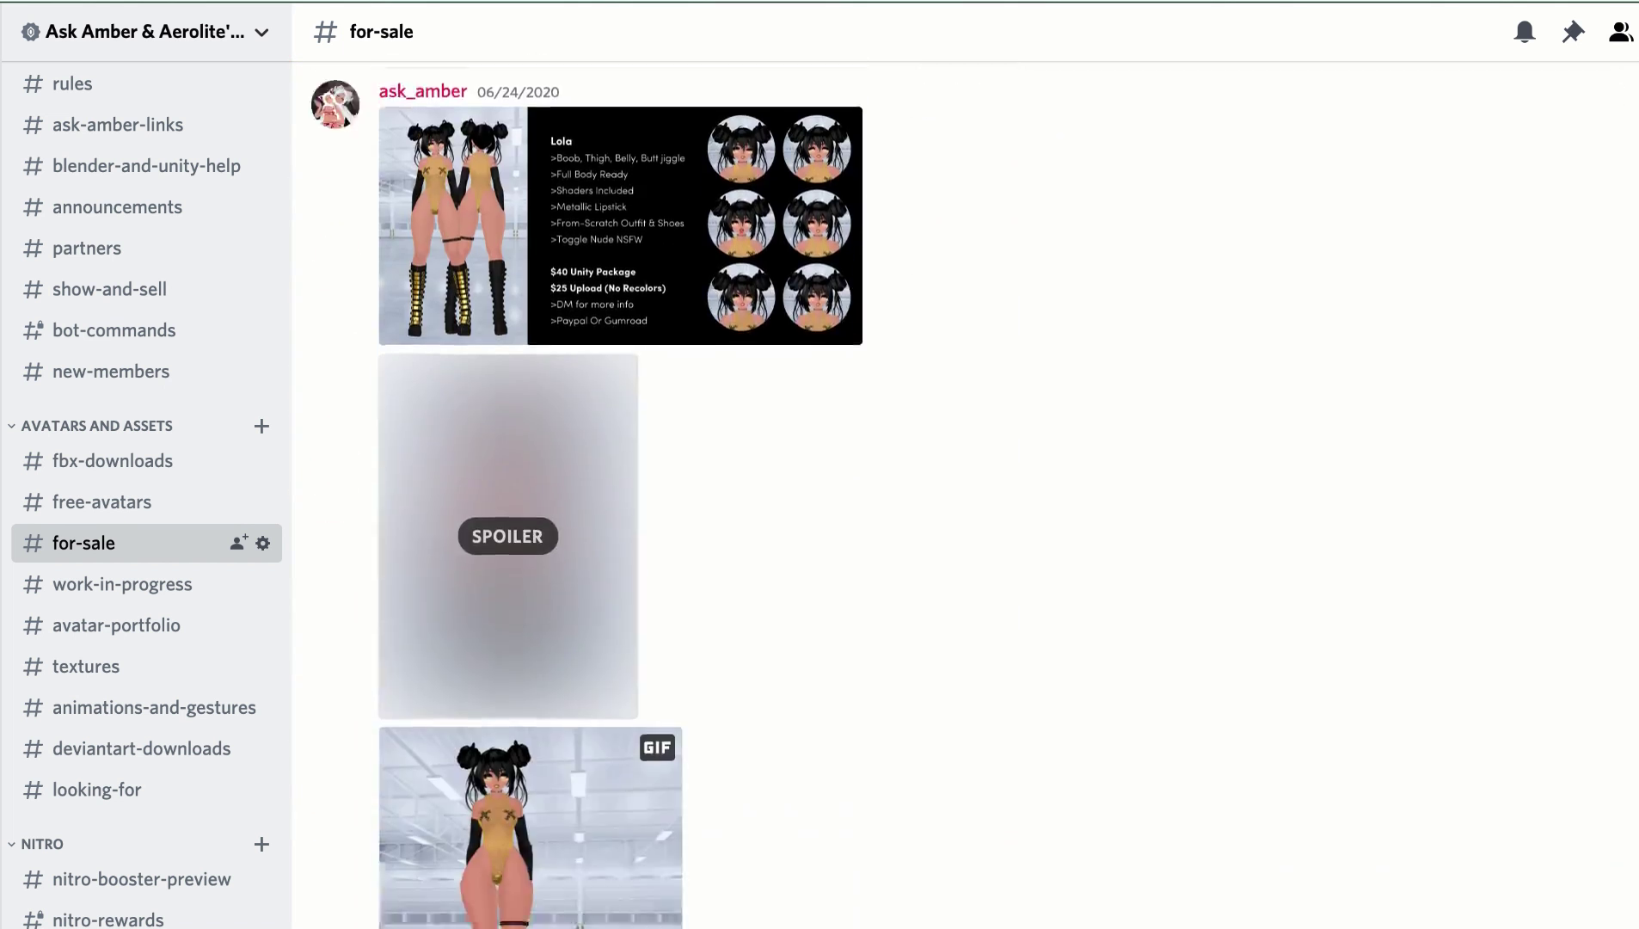
scroll(964, 495, "down", 10)
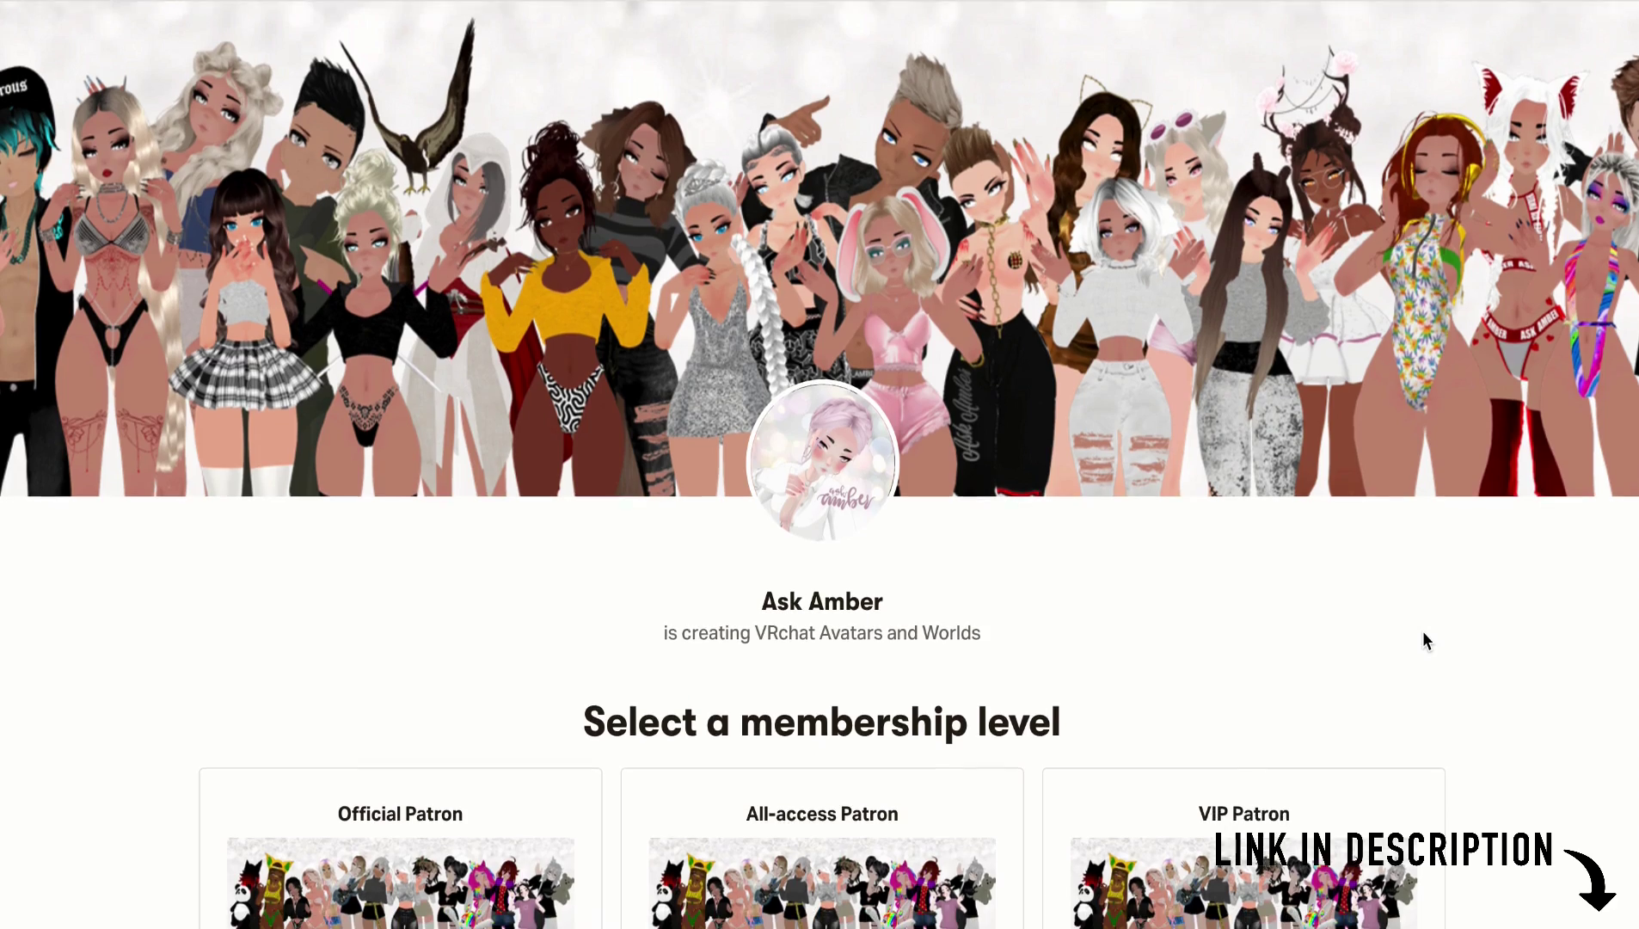
scroll(1424, 634, "down", 6)
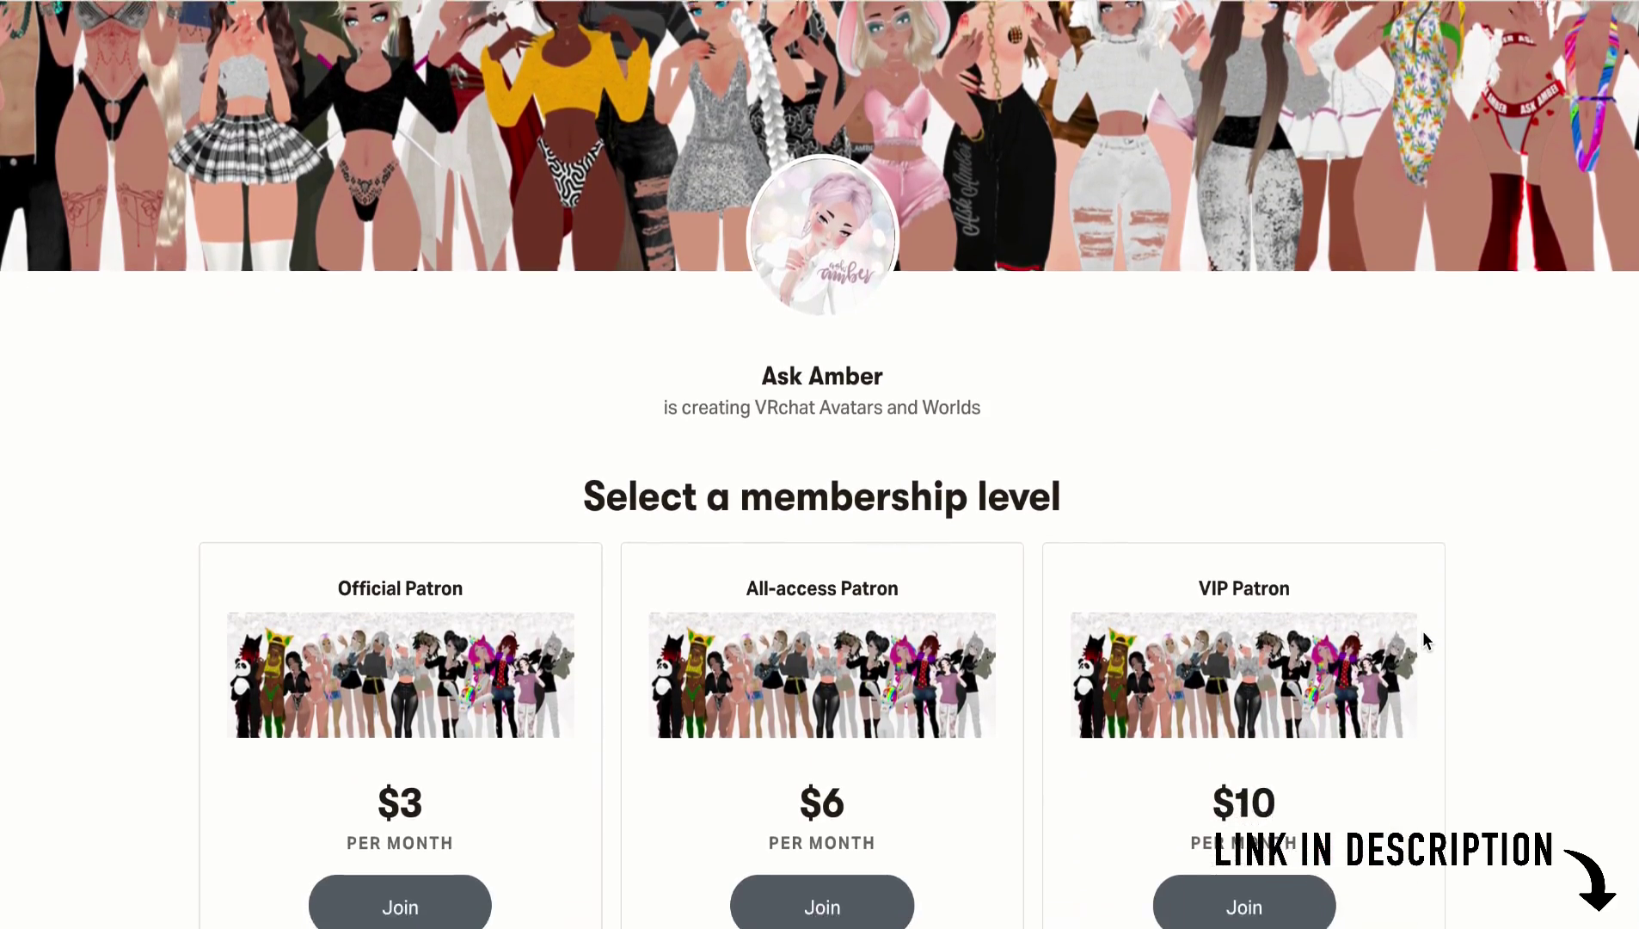
scroll(1423, 633, "down", 10)
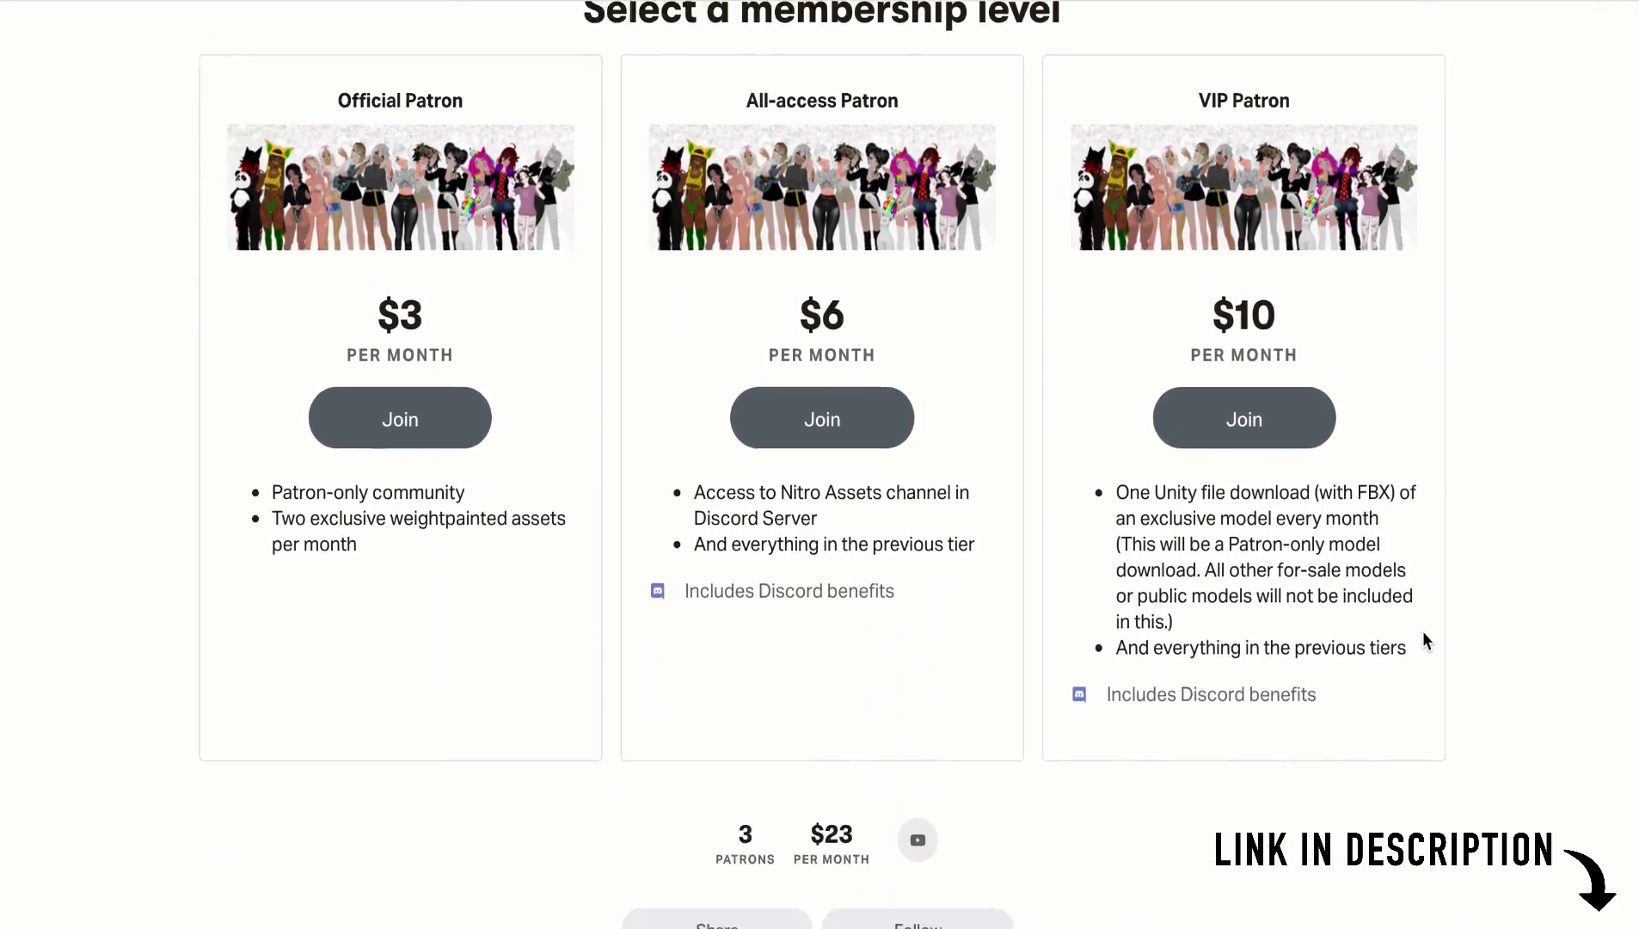
scroll(1423, 632, "down", 13)
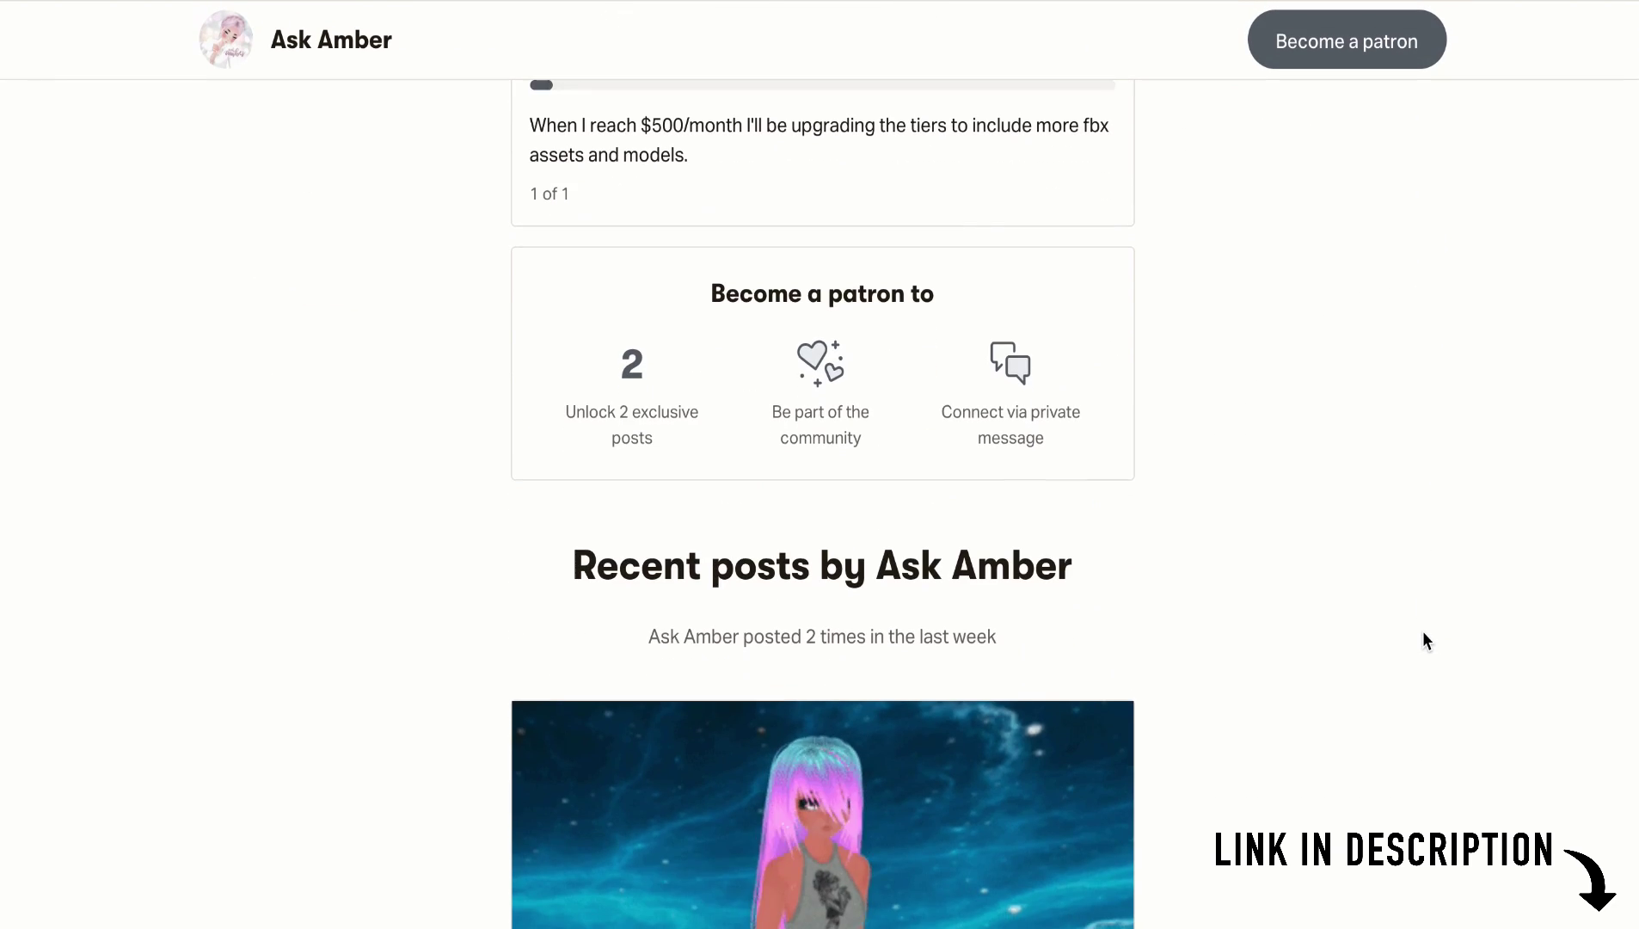
scroll(1423, 632, "down", 10)
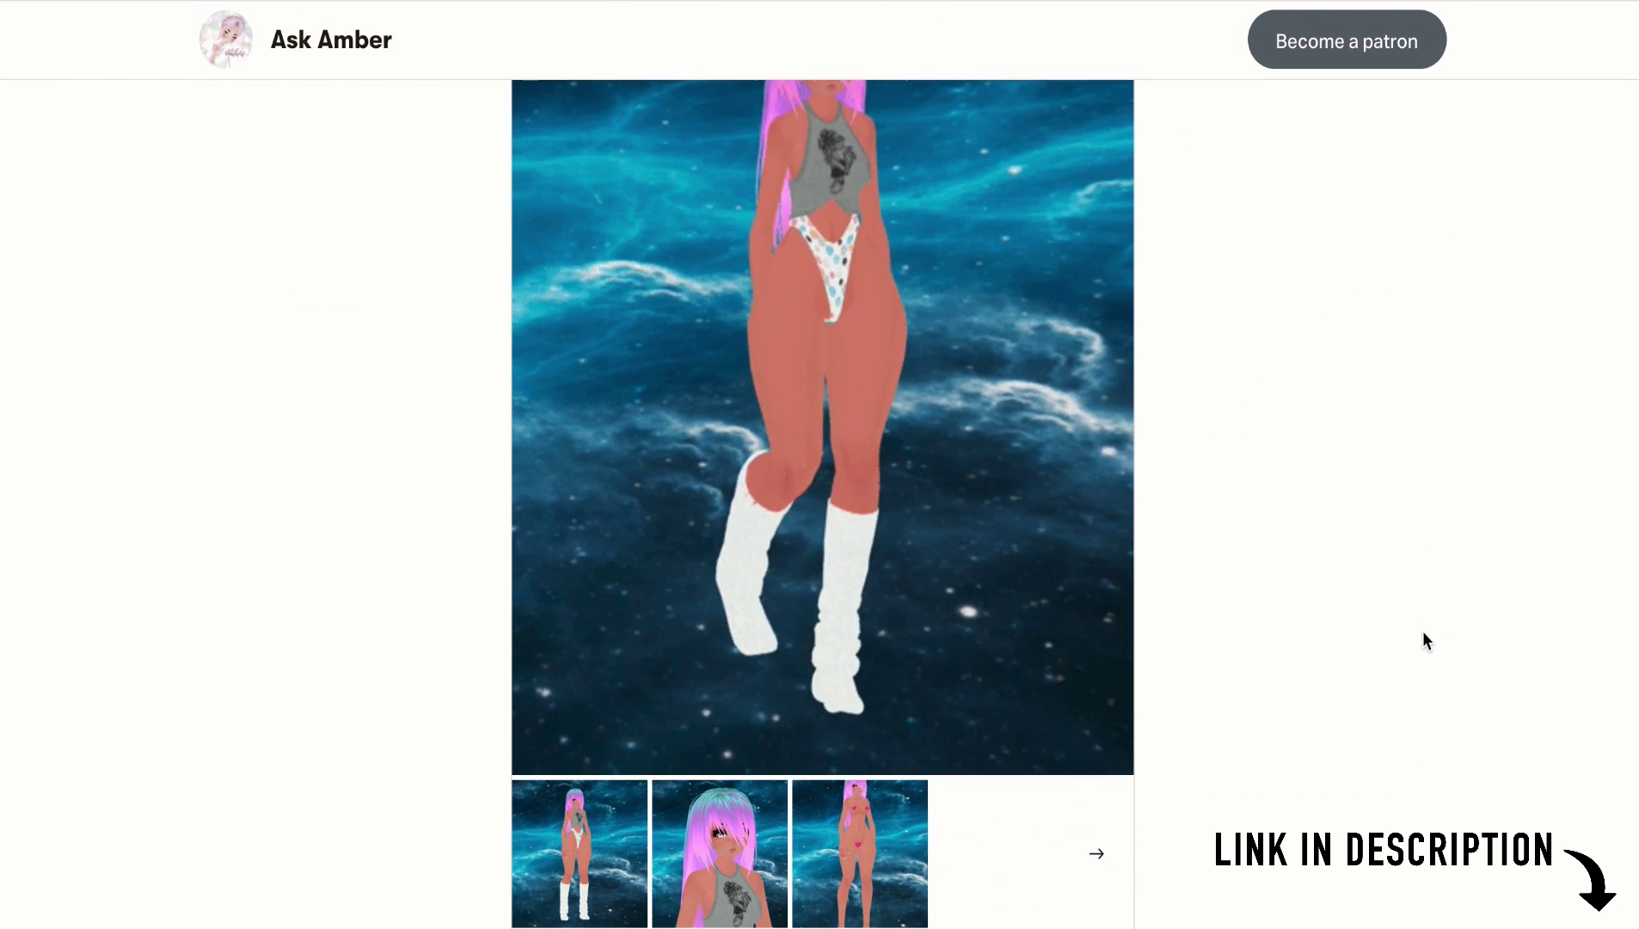
scroll(1422, 641, "down", 11)
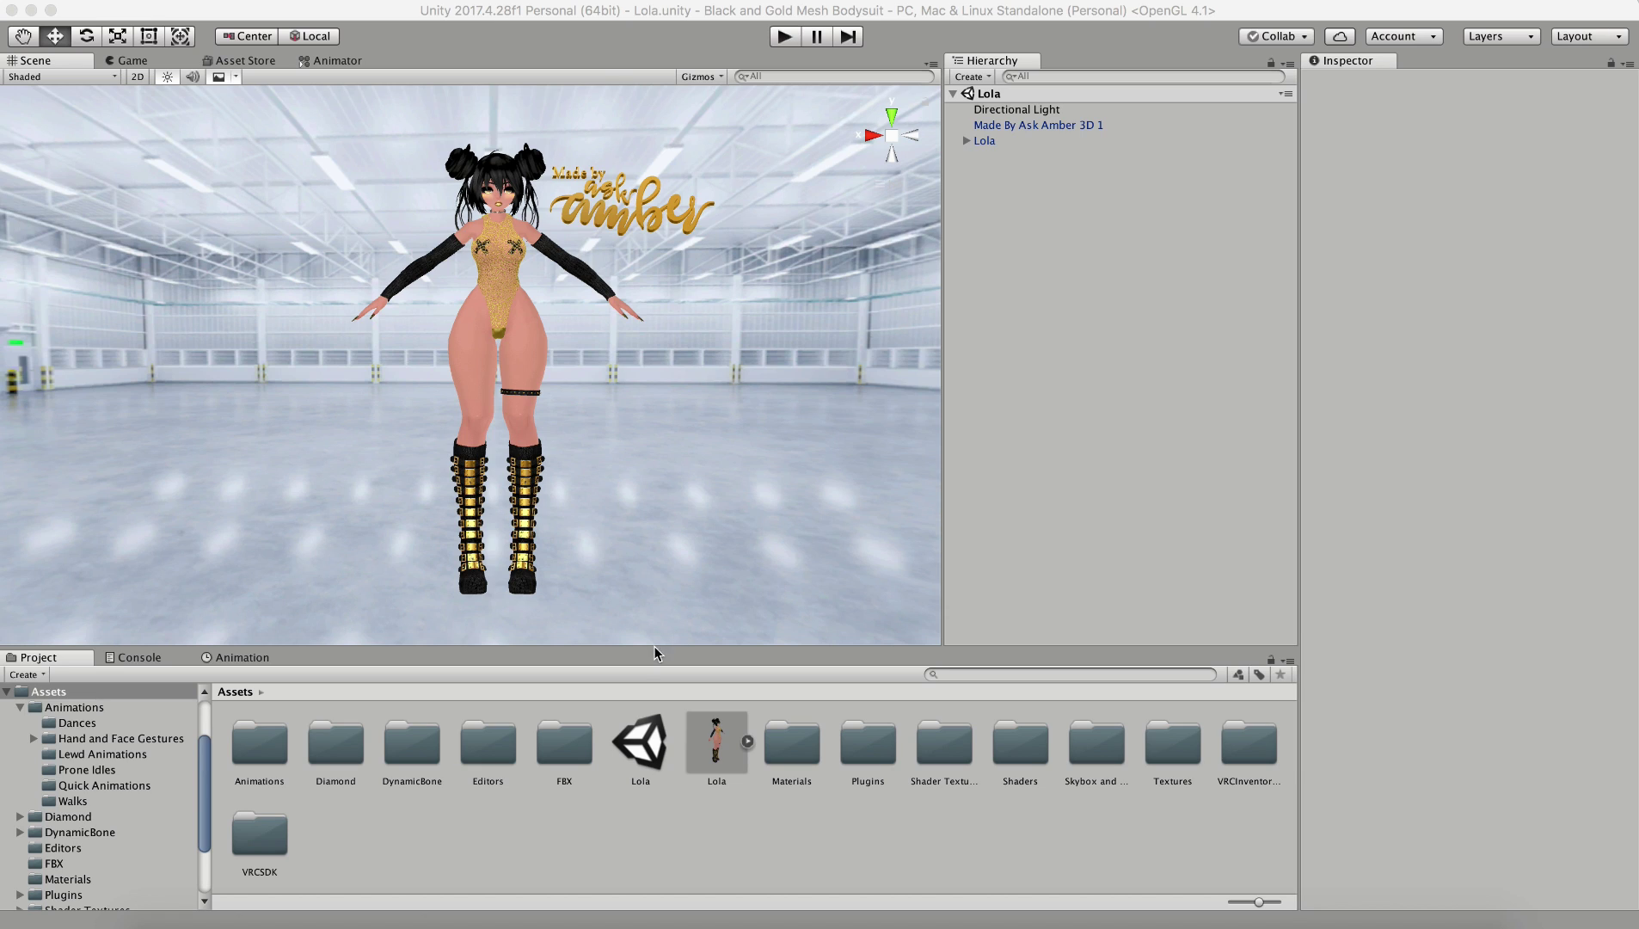
left_click(582, 745)
double_click(581, 745)
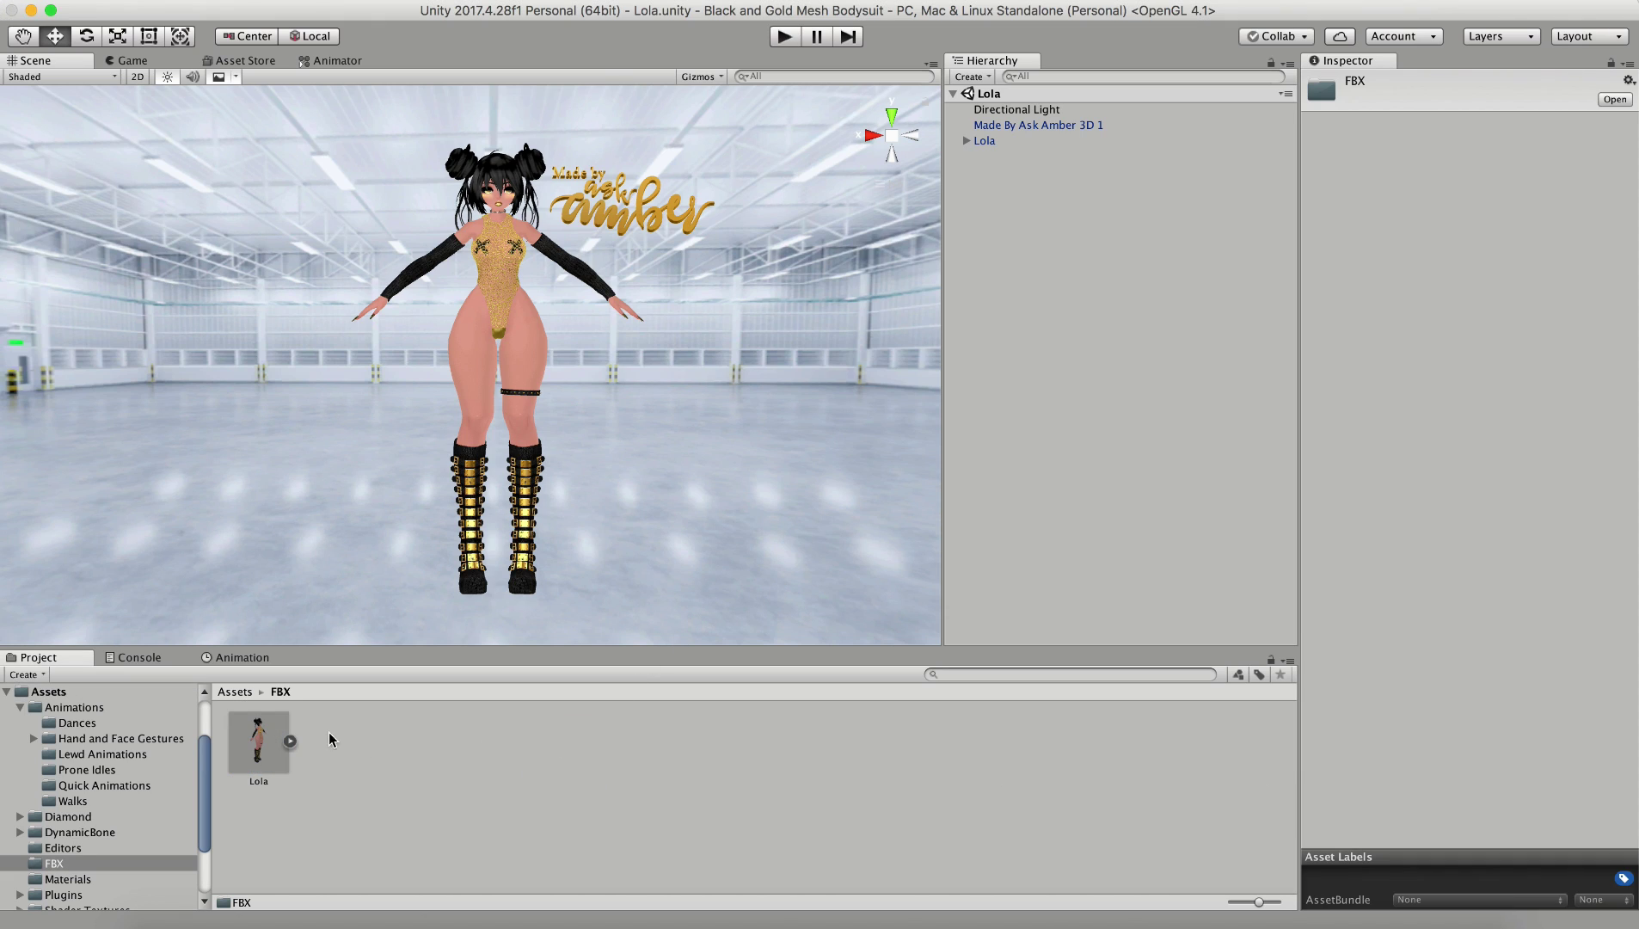
left_click(261, 738)
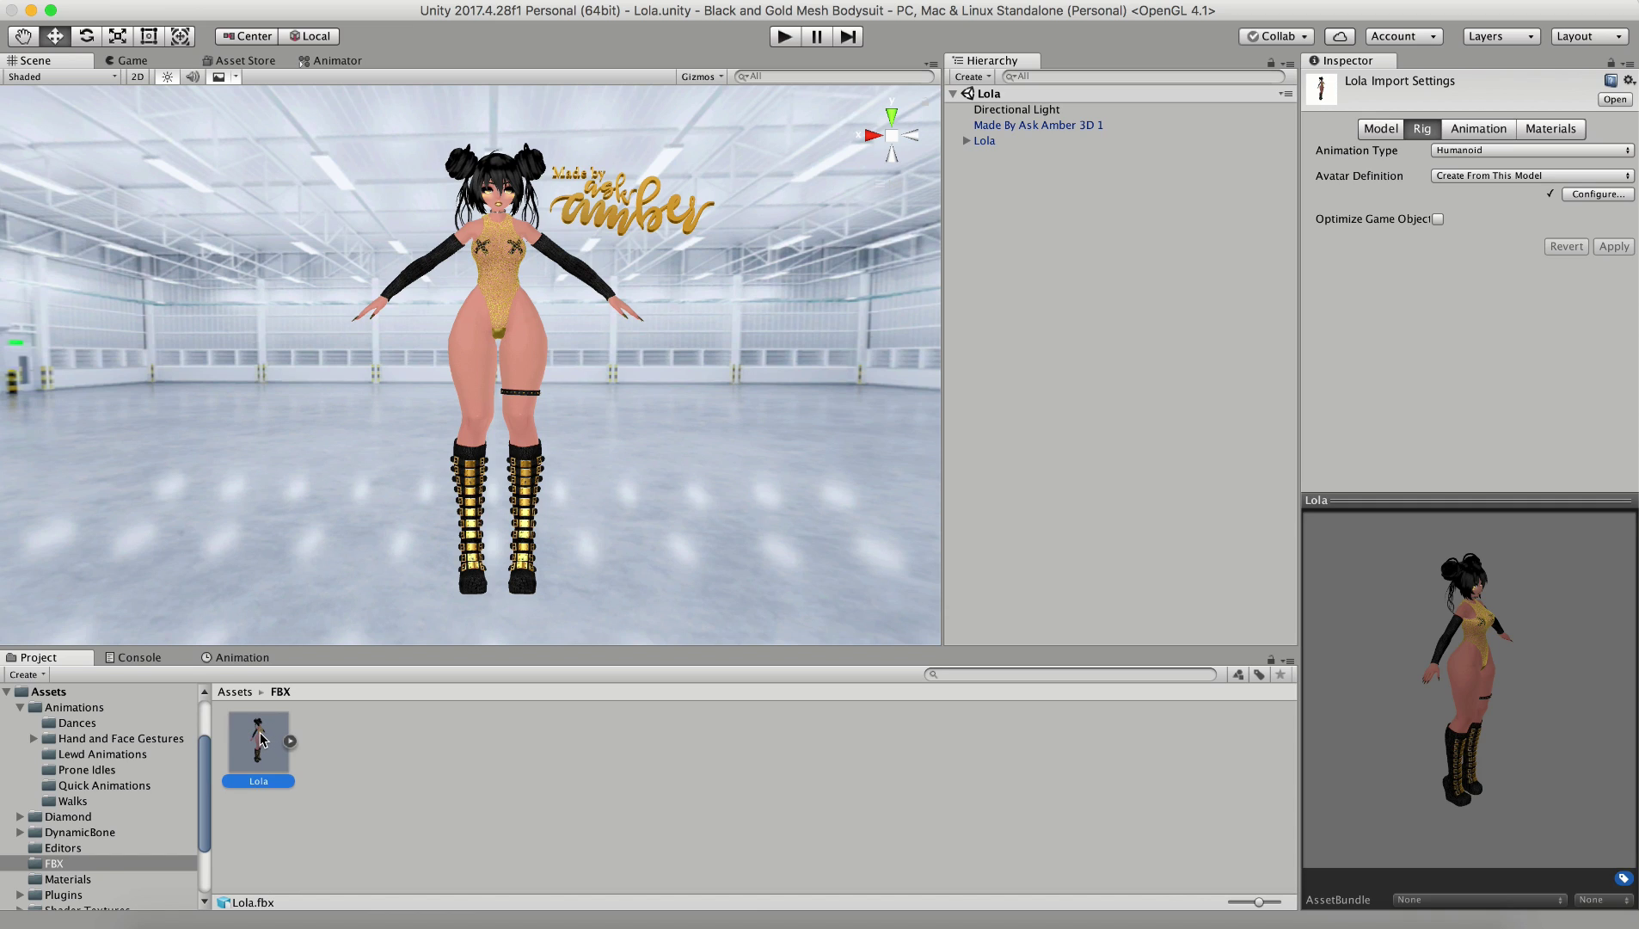
right_click(261, 738)
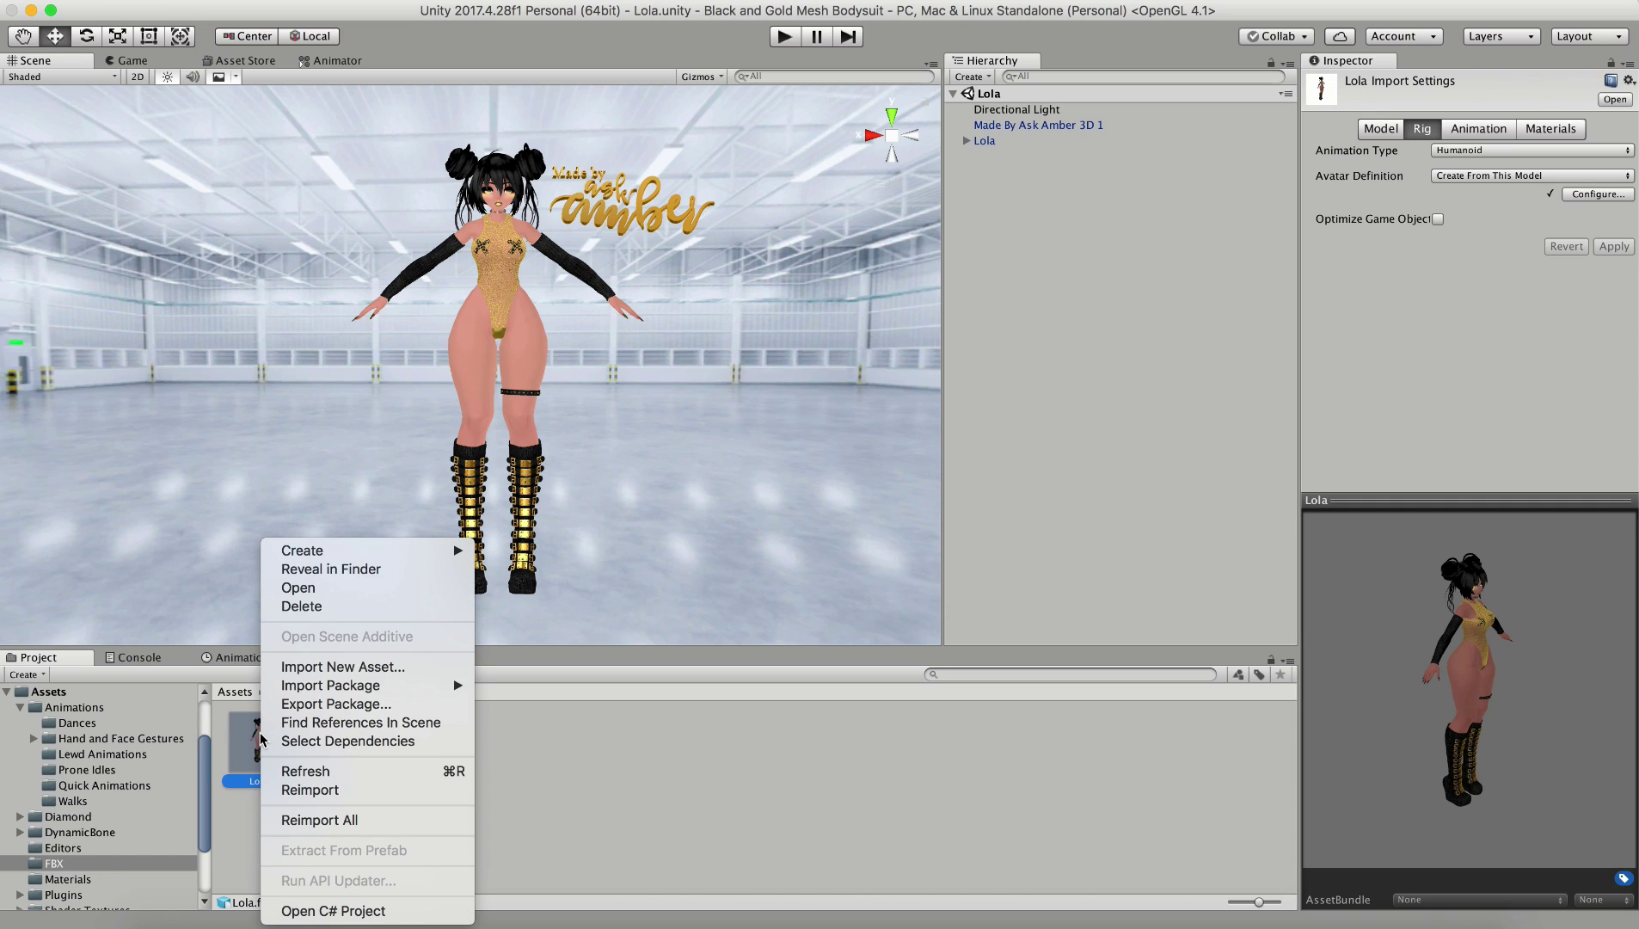
Step: Reveal Lola.fbx in Finder and paste a copy into the YouTube Blender Model folder
left_click(344, 568)
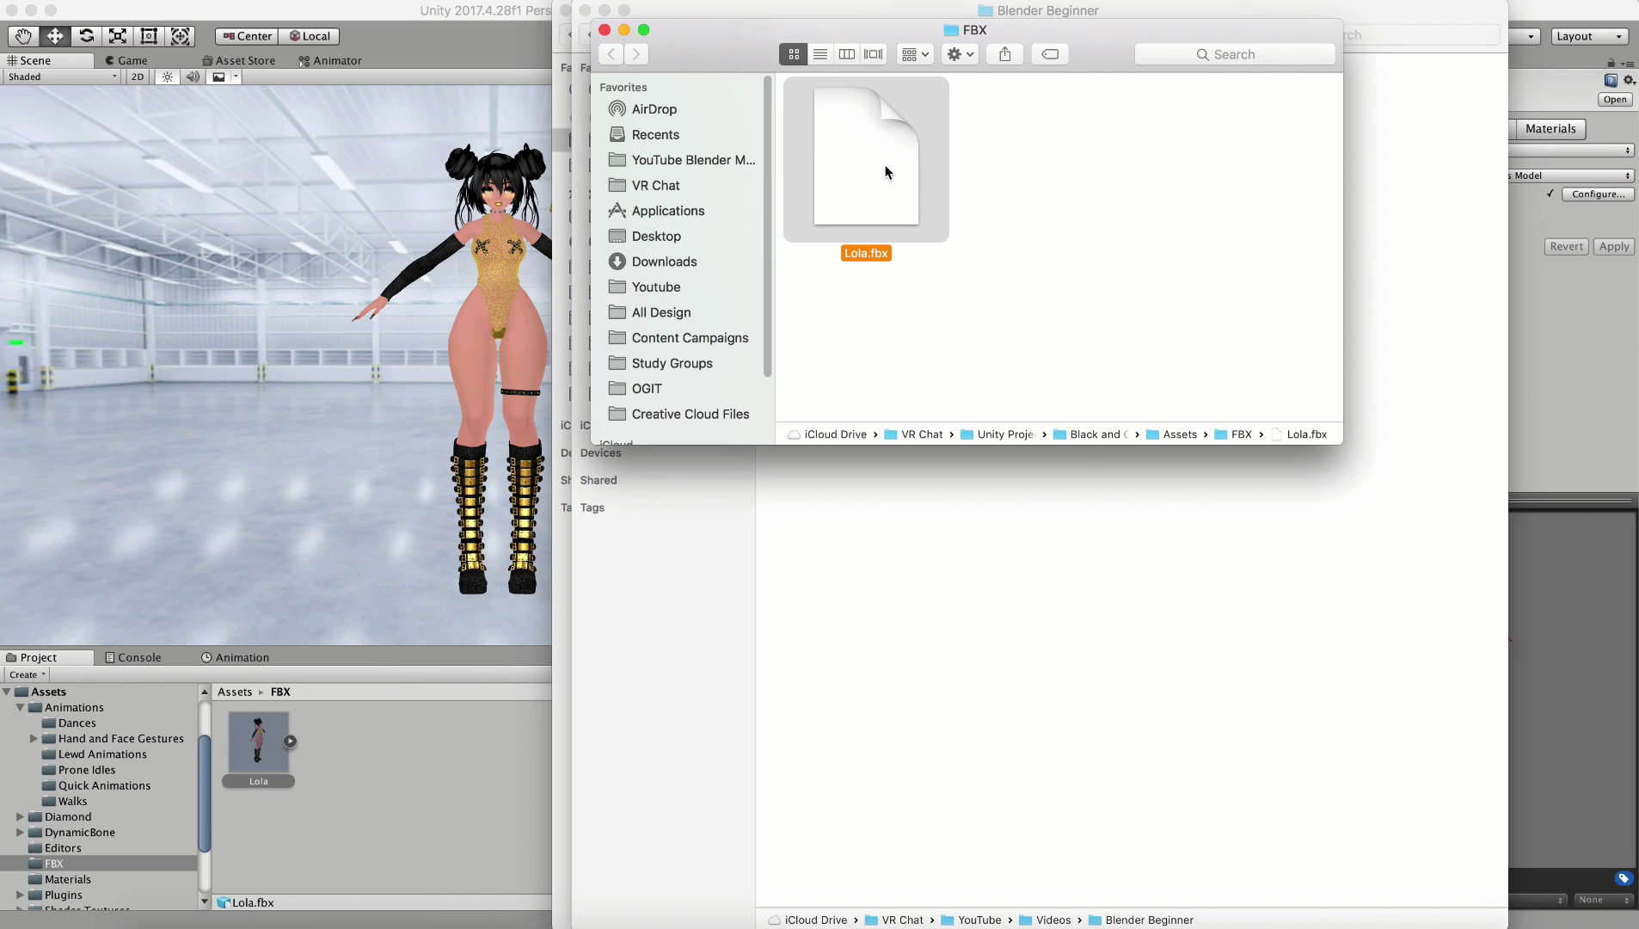
right_click(867, 153)
left_click(931, 376)
left_click(561, 140)
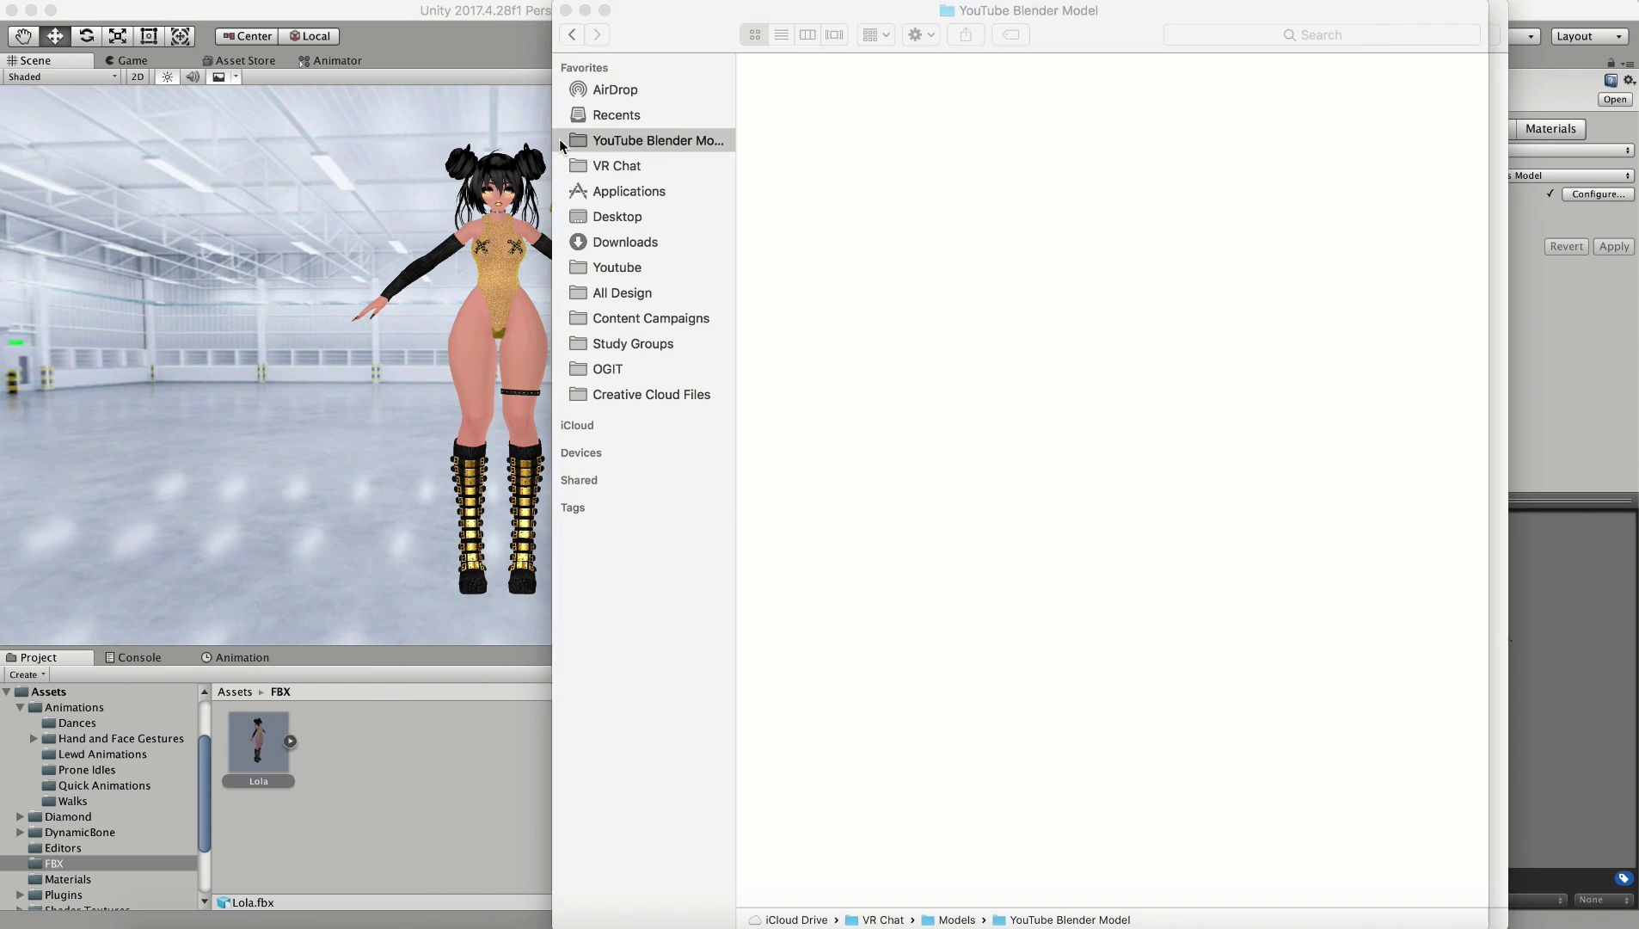
right_click(839, 178)
left_click(889, 239)
Step: Copy the Textures folder from the project's Assets folder for the YouTube Blender Model folder
left_click_drag(871, 10, 852, 44)
left_click(1243, 439)
double_click(1189, 436)
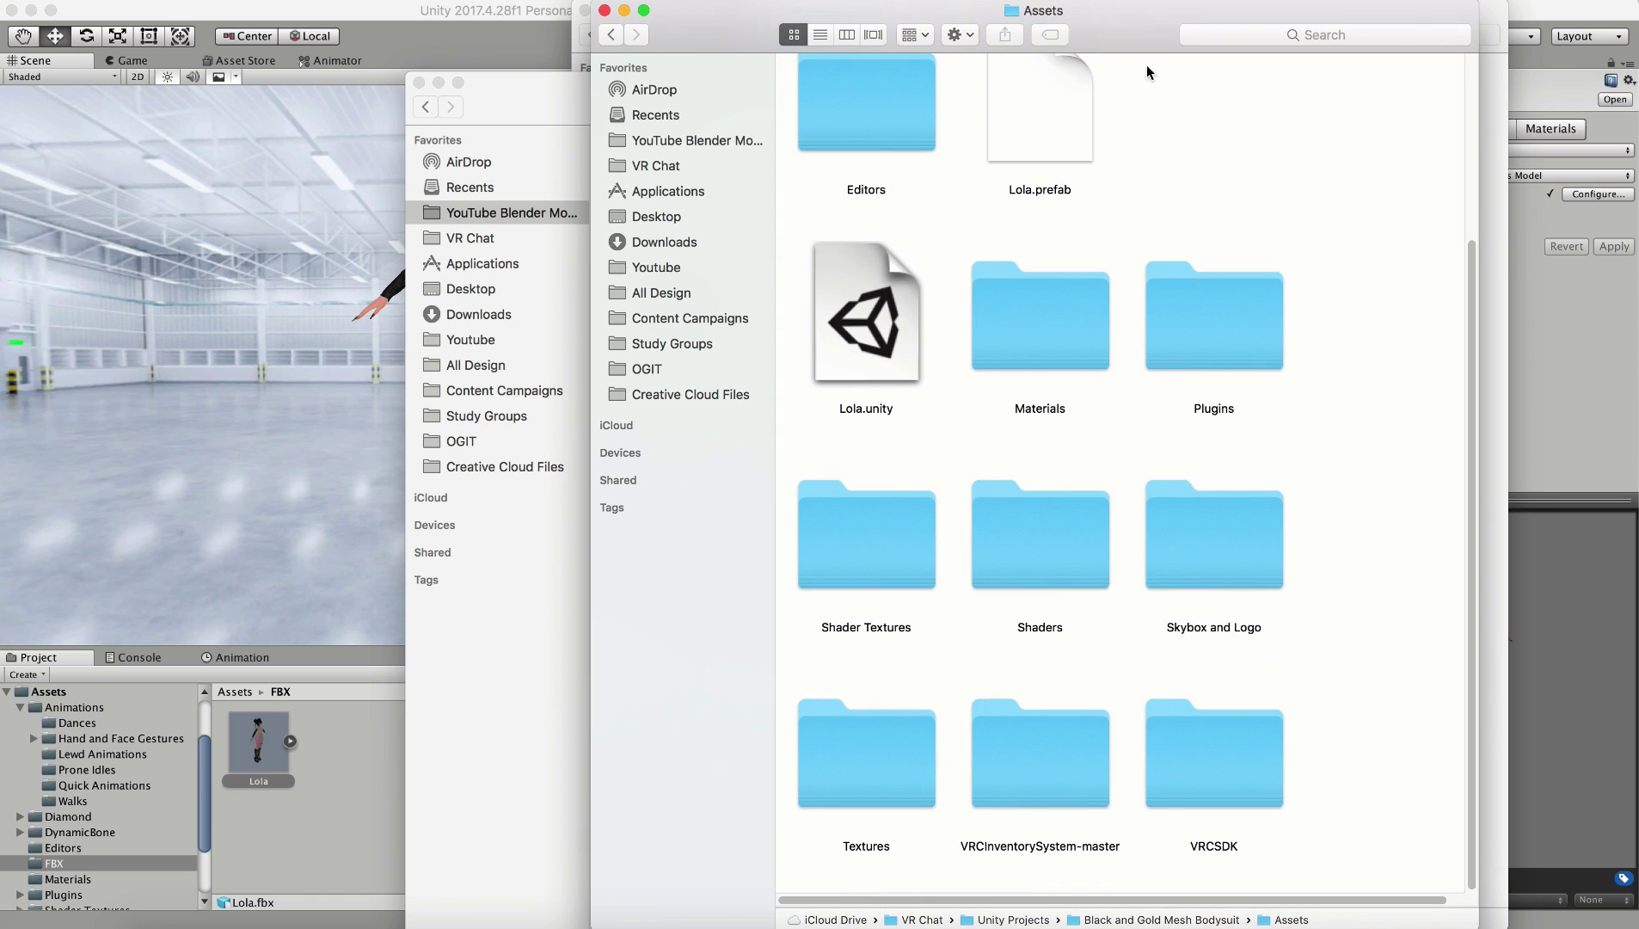
right_click(895, 757)
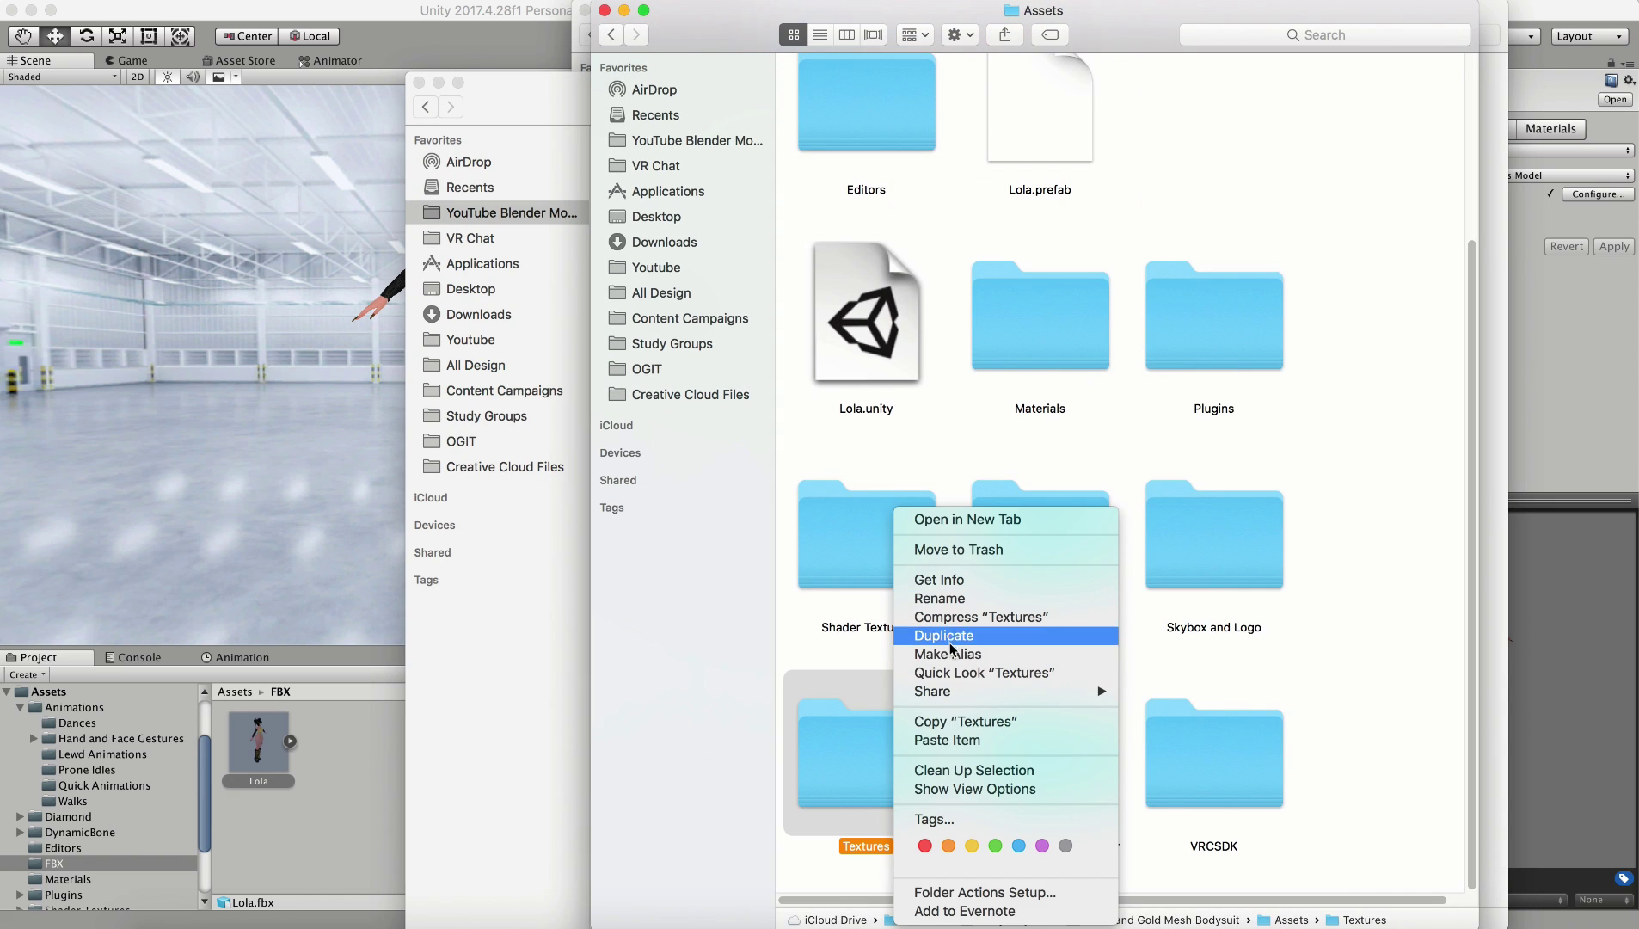
left_click(951, 722)
left_click(516, 84)
right_click(845, 299)
left_click(893, 370)
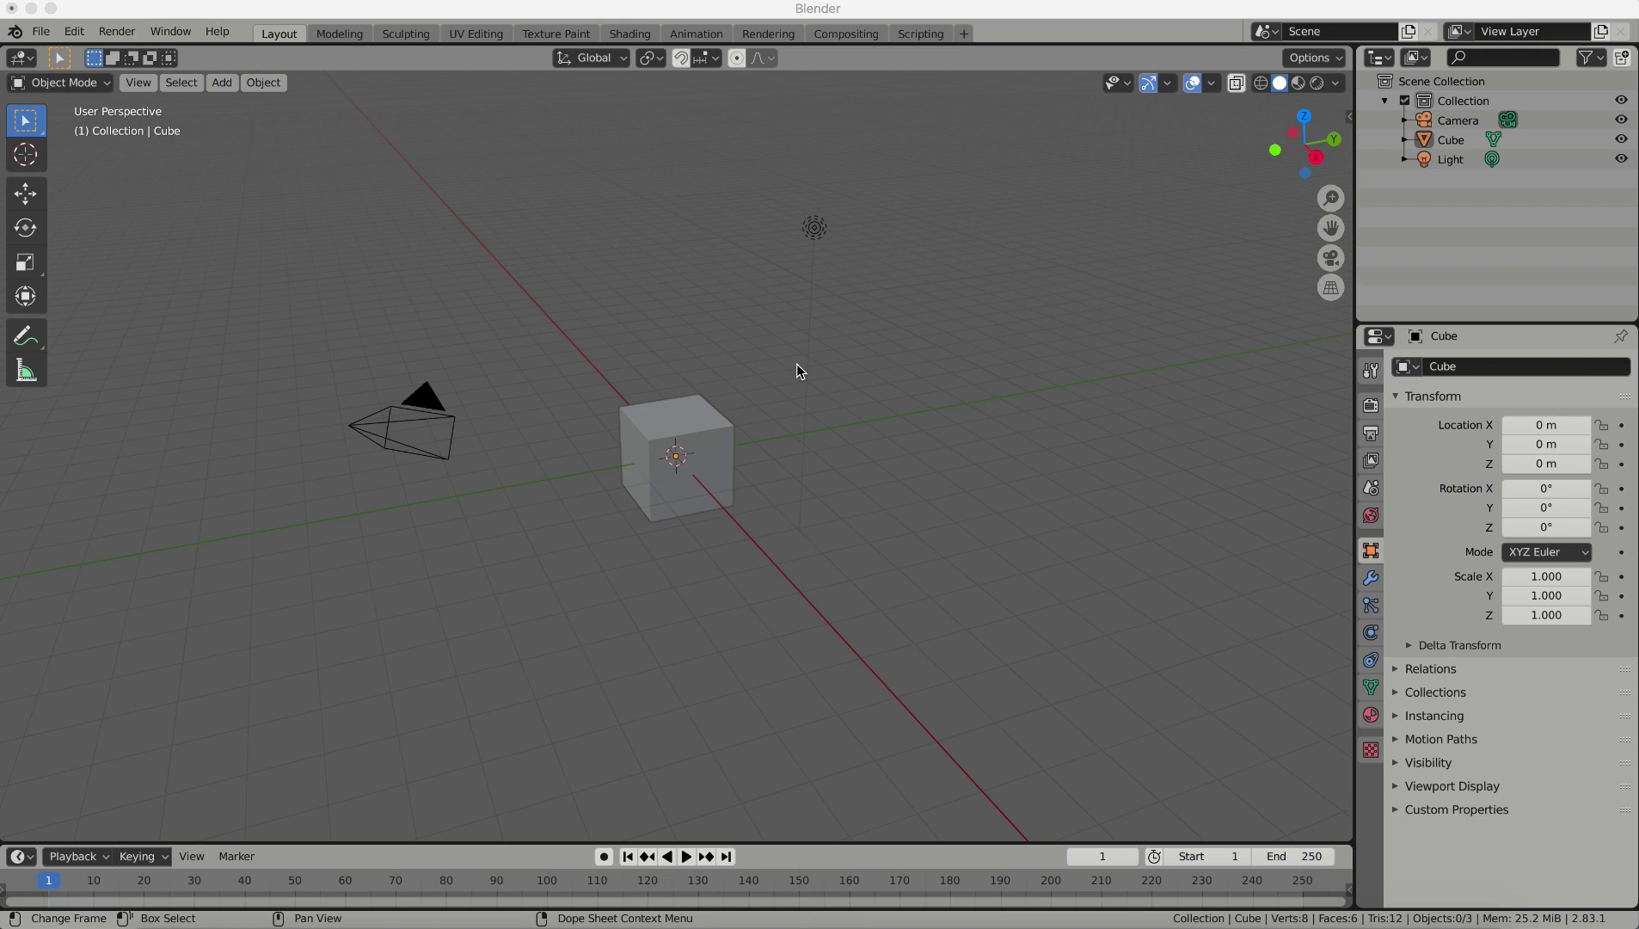
Step: Select all and delete the default camera, cube and light, leaving an empty grid
key("a")
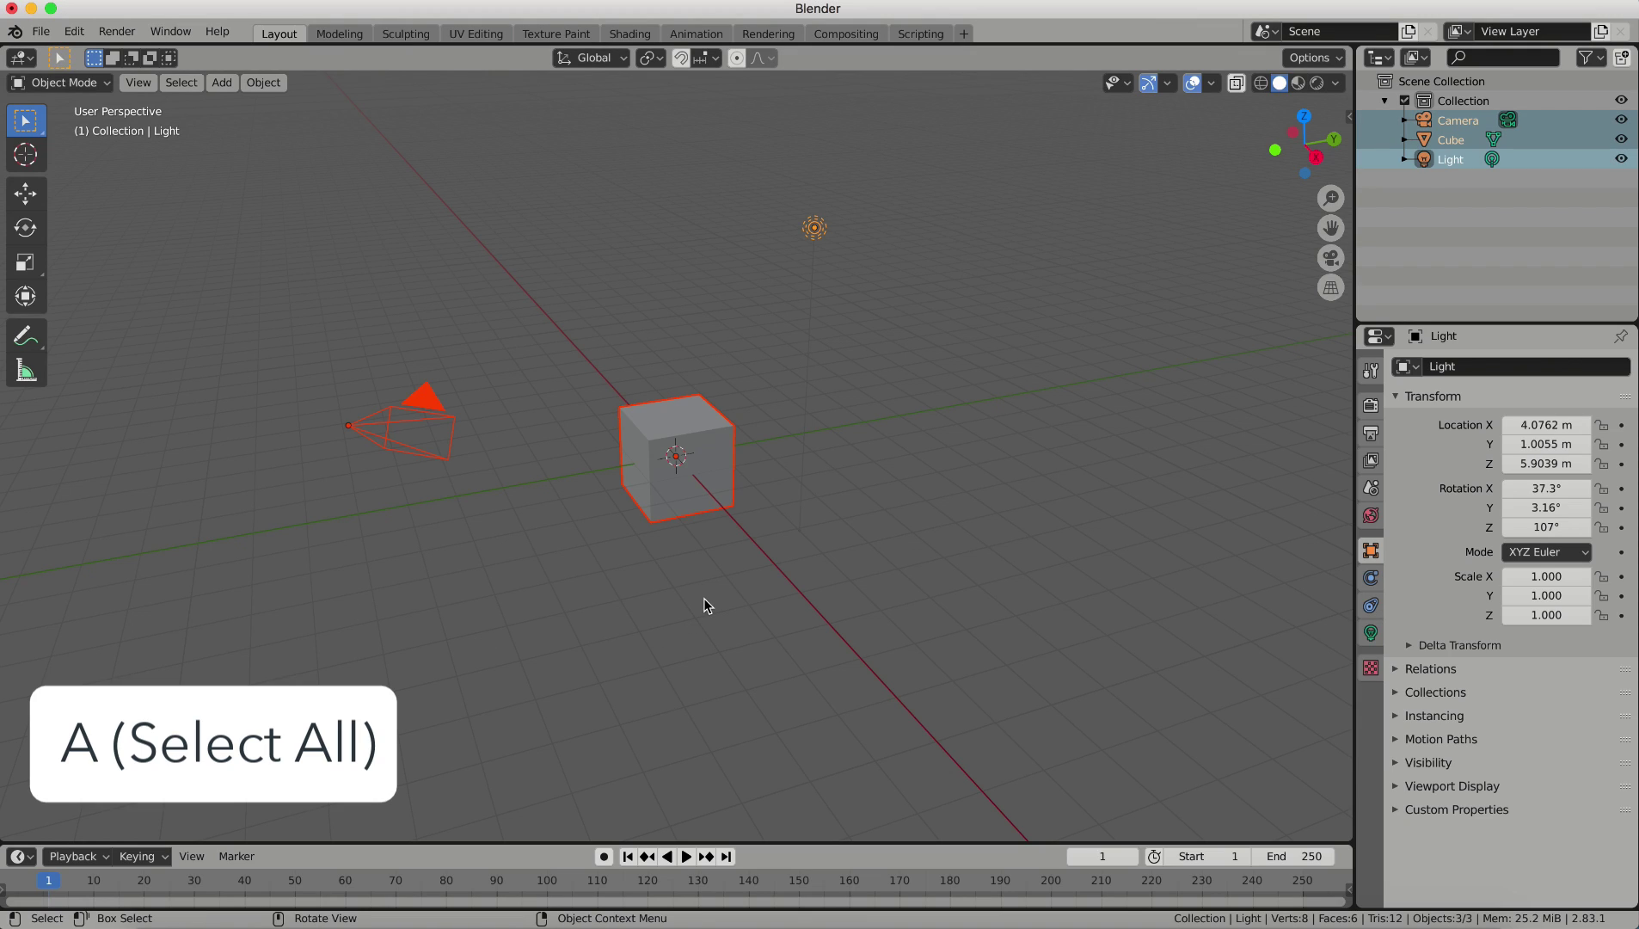
key("x")
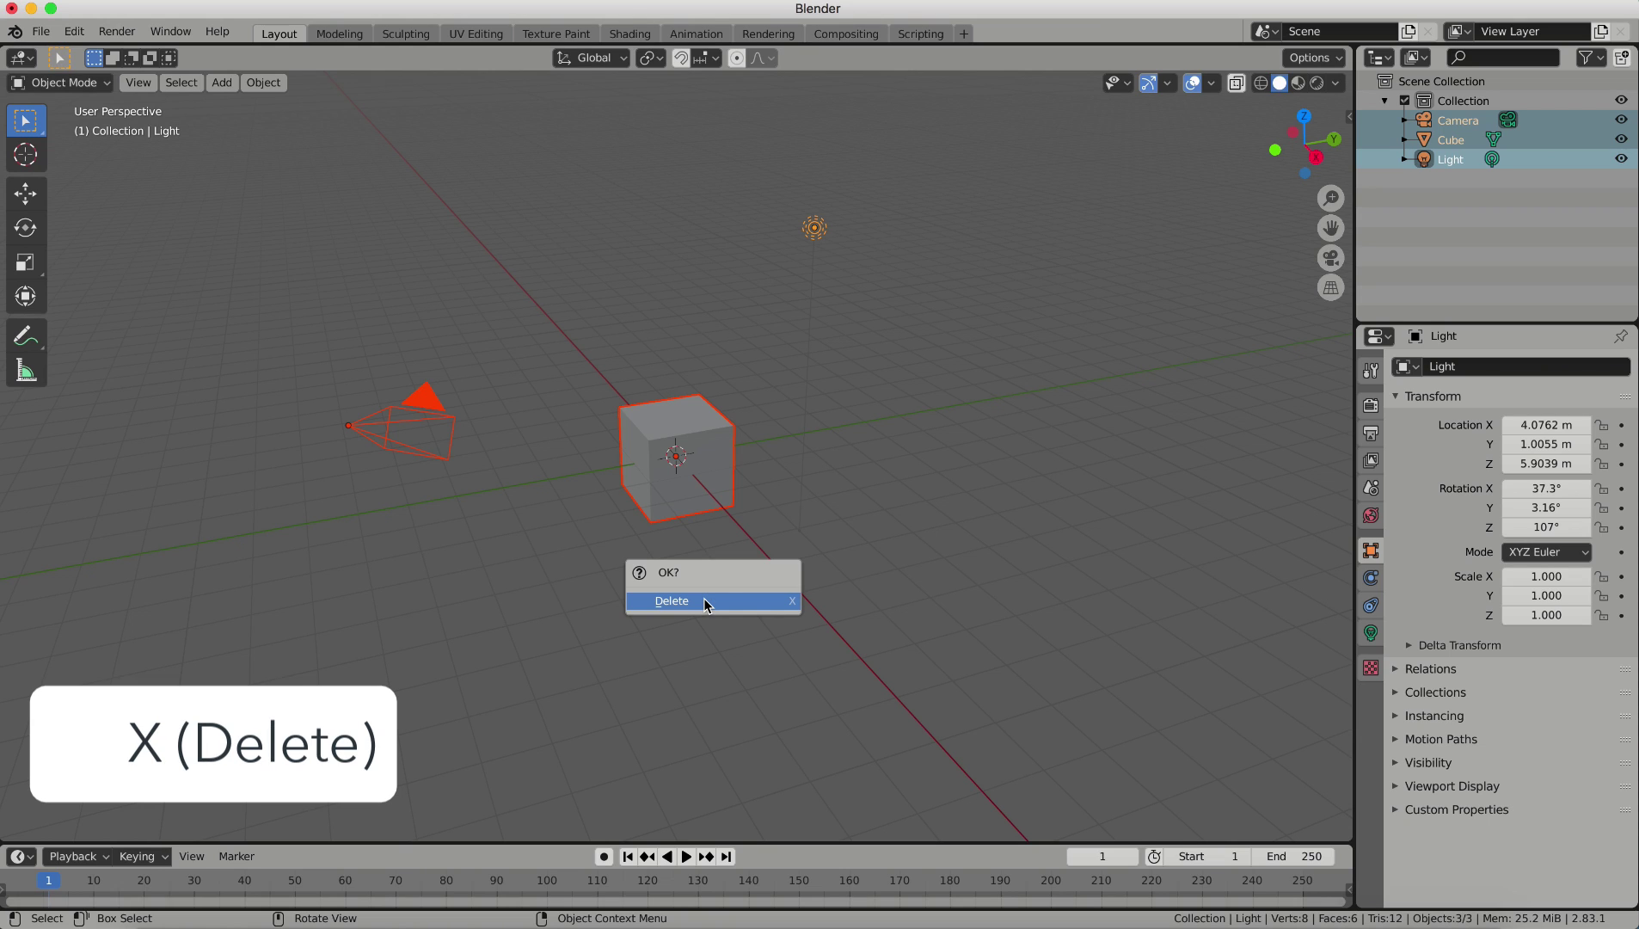
left_click(703, 600)
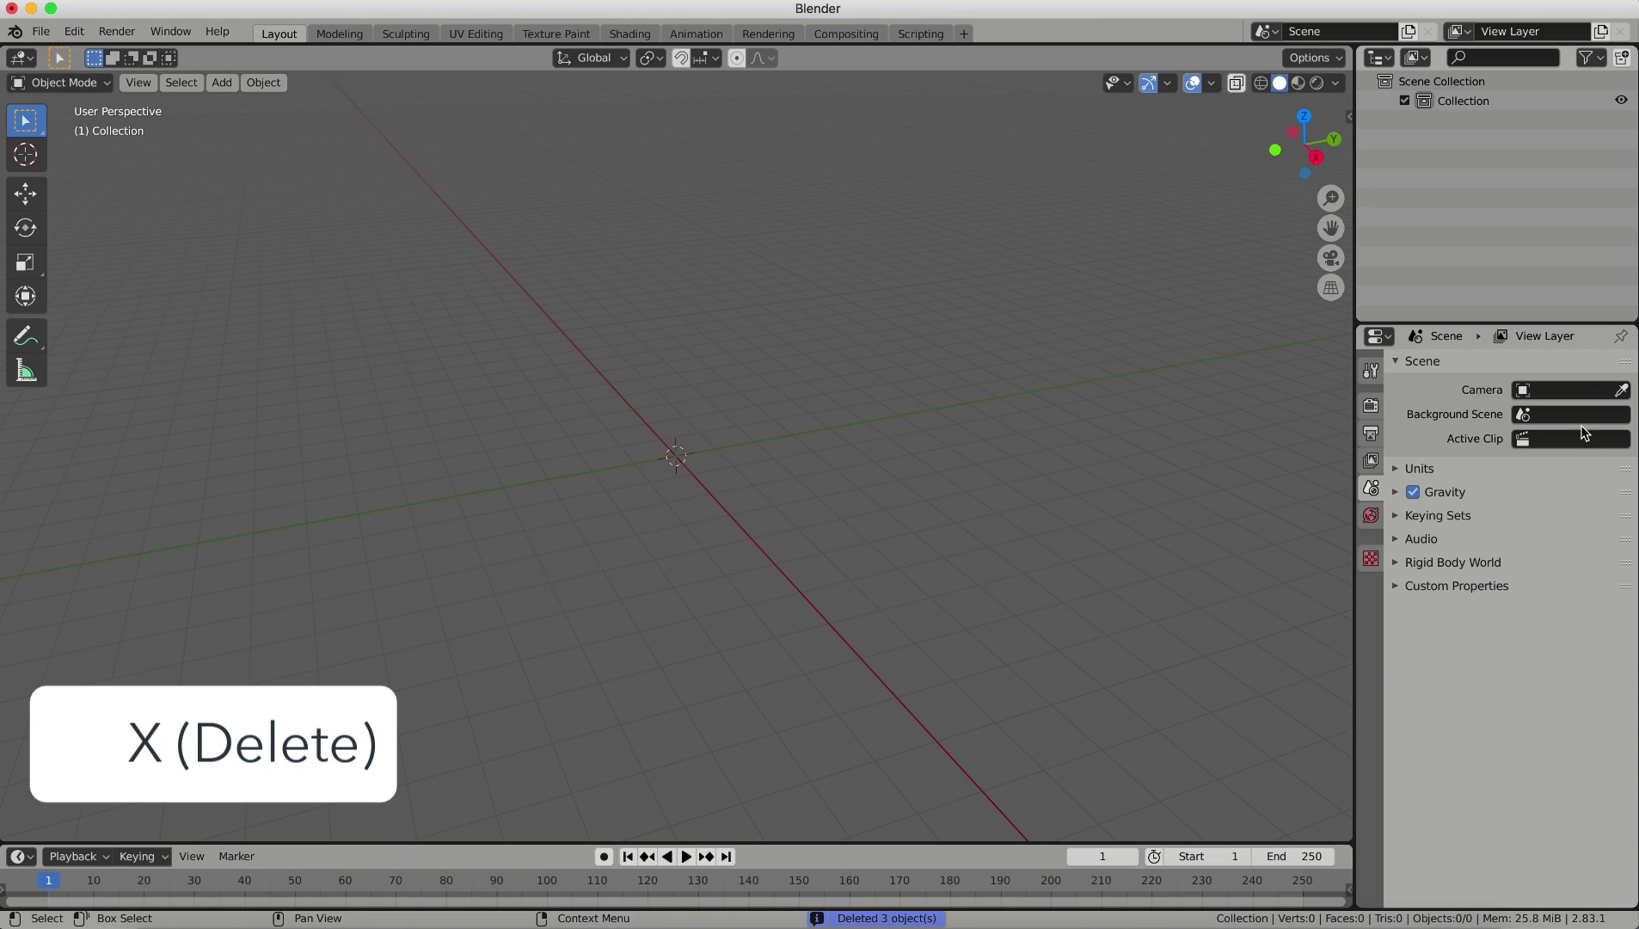
middle_click_drag(779, 391, 738, 400)
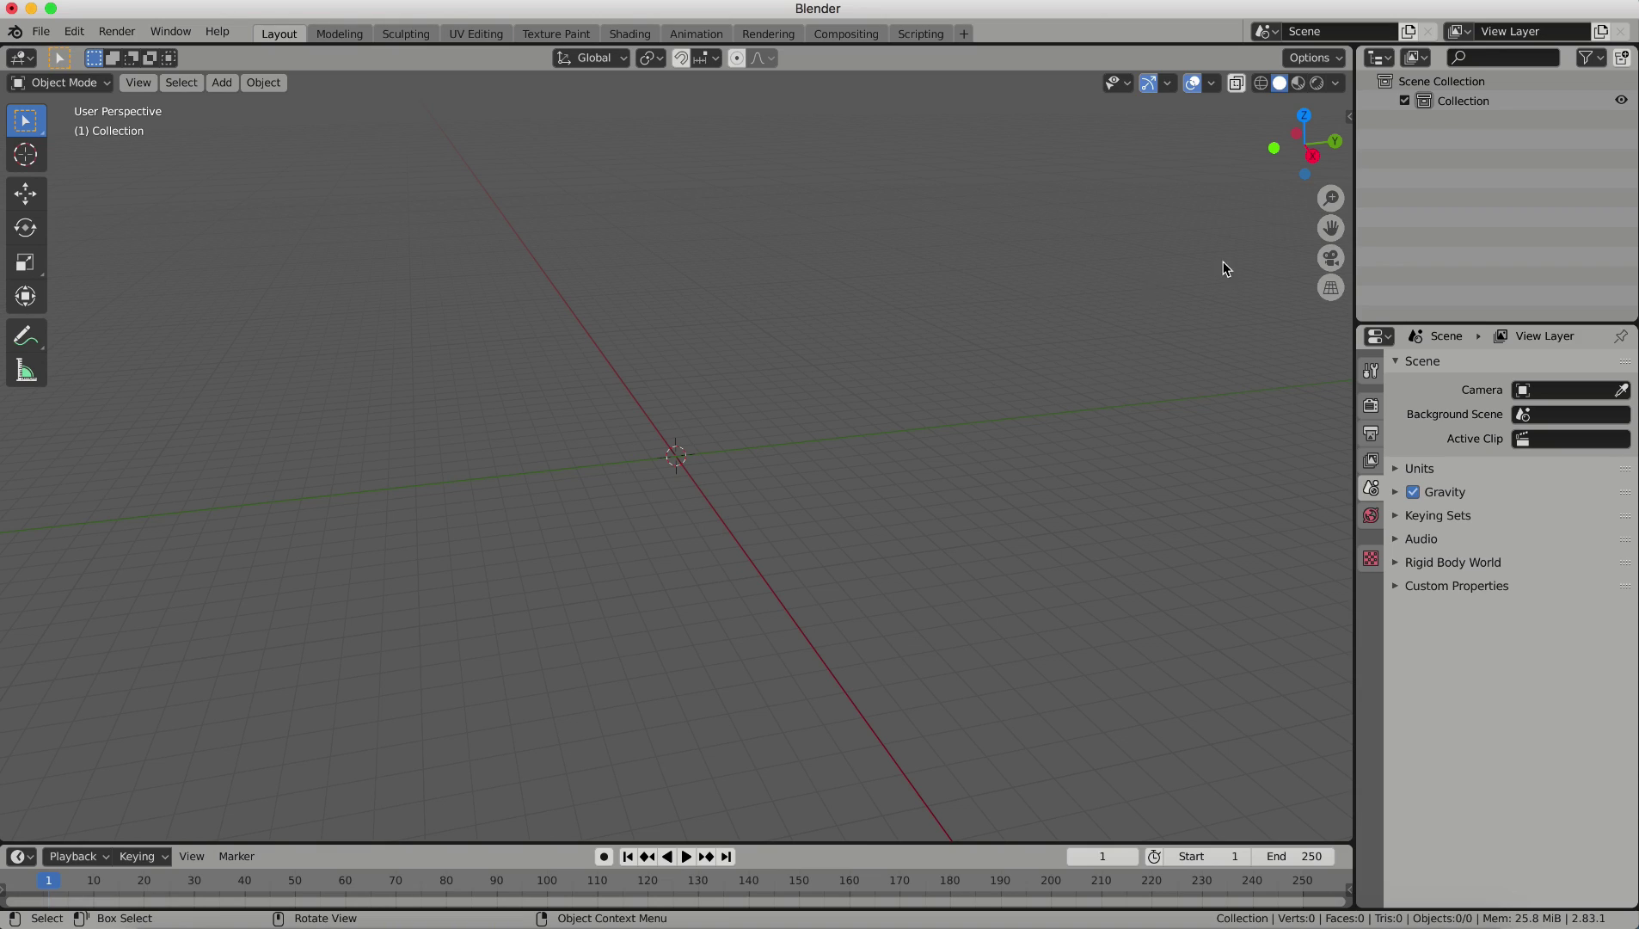
left_click_drag(1335, 222, 1350, 373)
Step: Install cats-blender-plugin-master.zip from the YouTube Blender Model folder as an add-on in Preferences
left_click(83, 34)
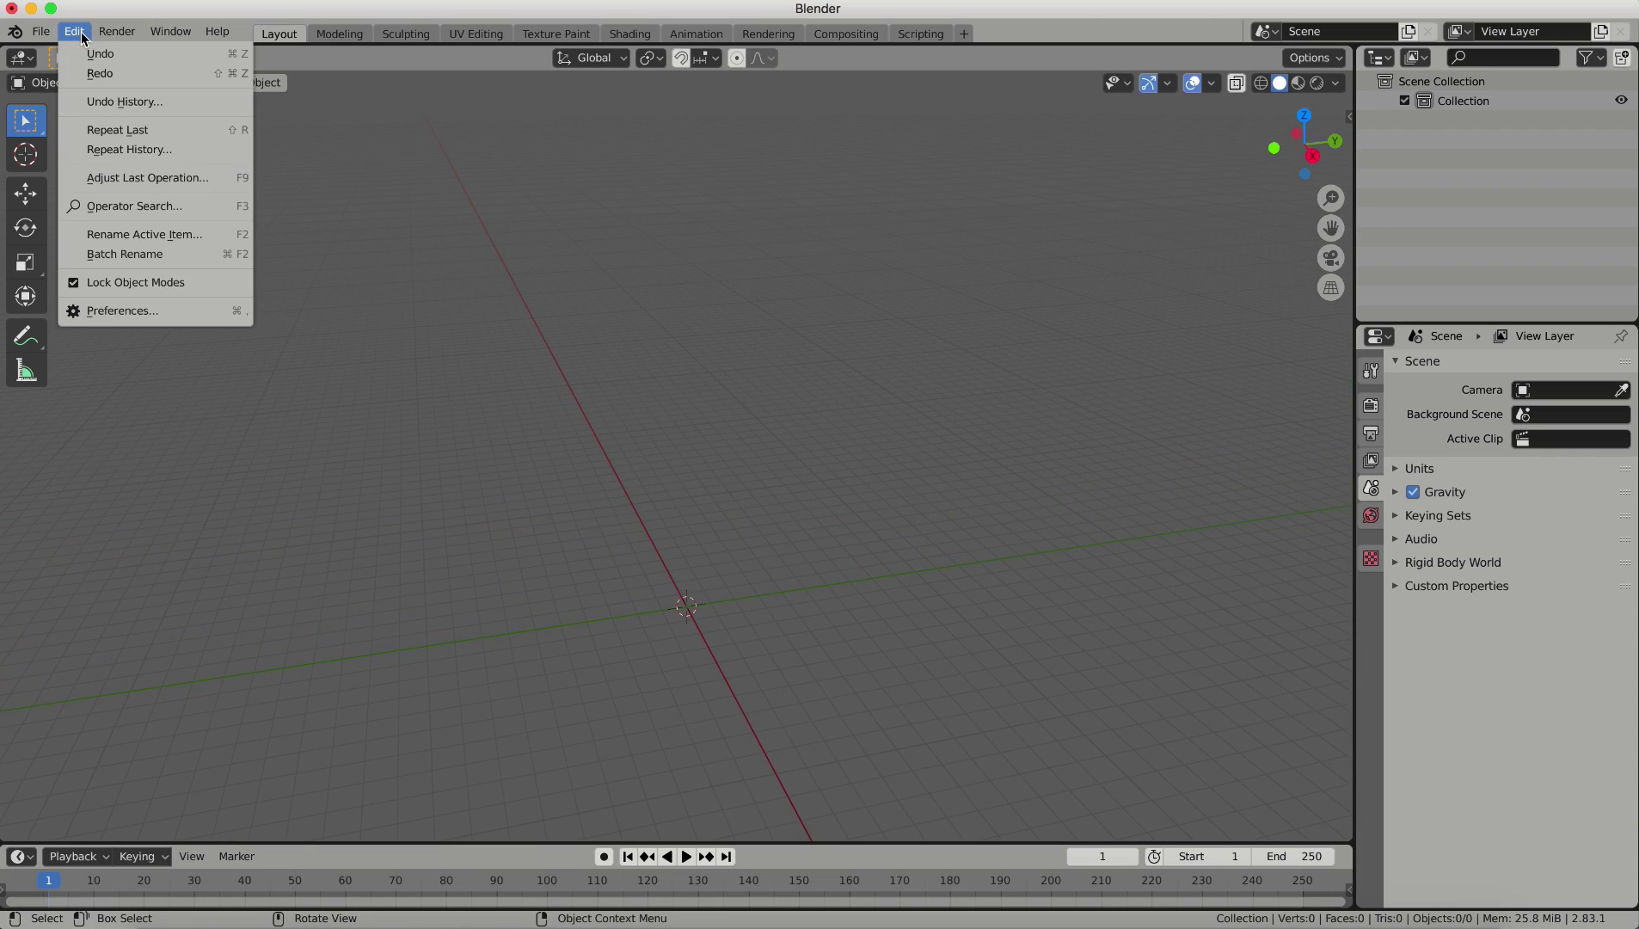
left_click(124, 313)
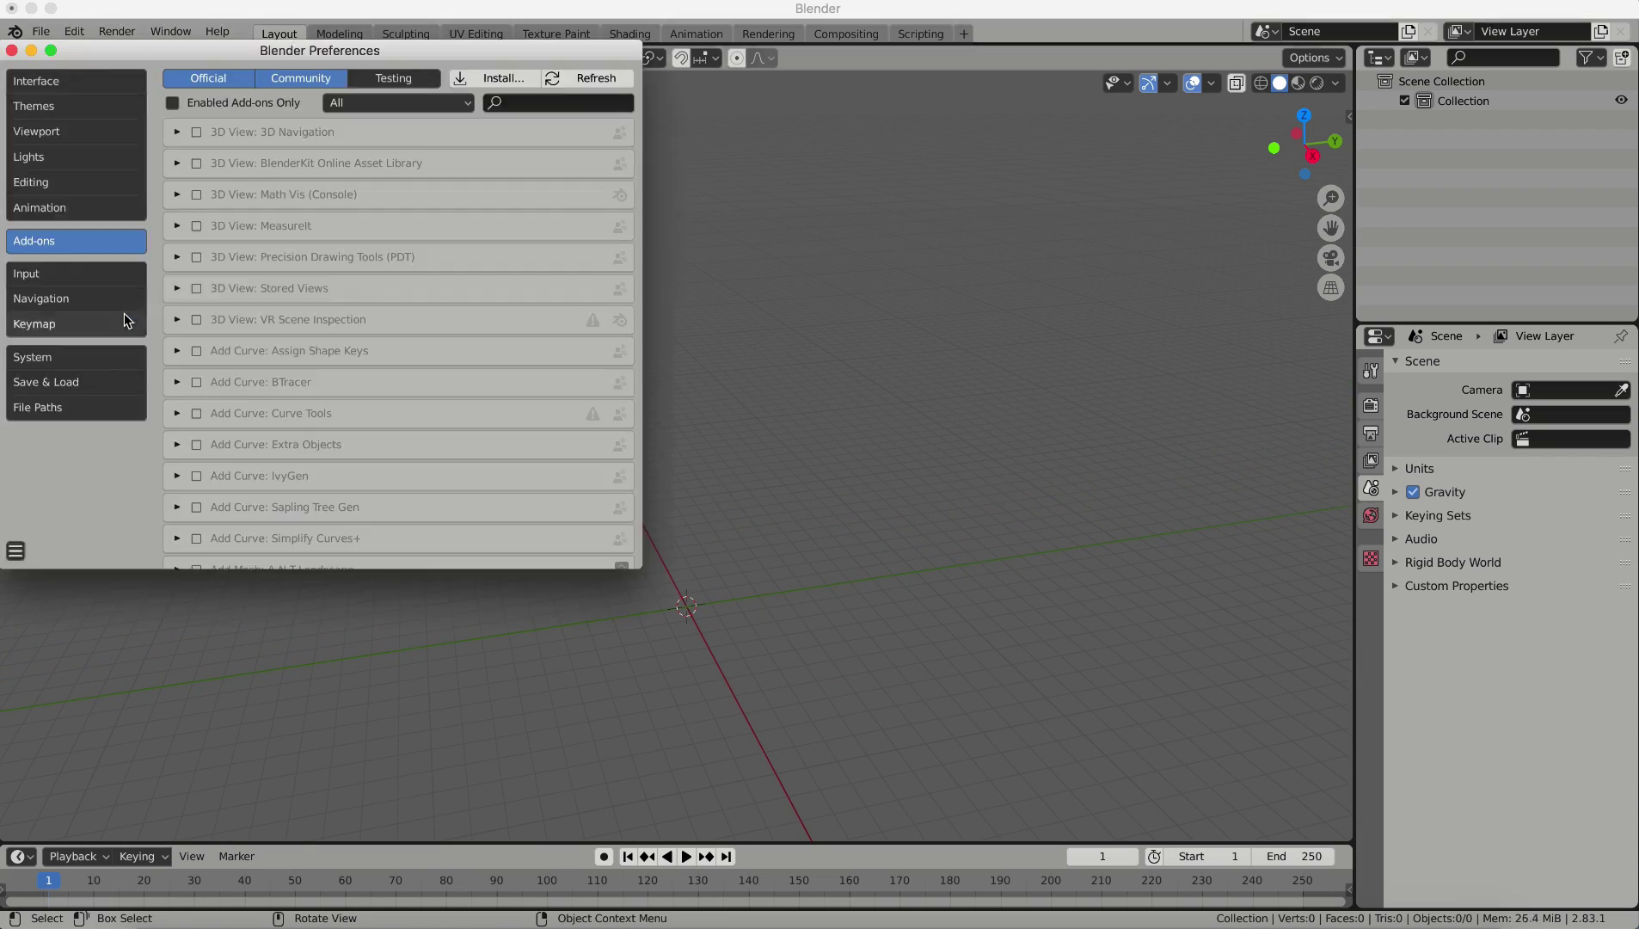
left_click(509, 80)
left_click(418, 344)
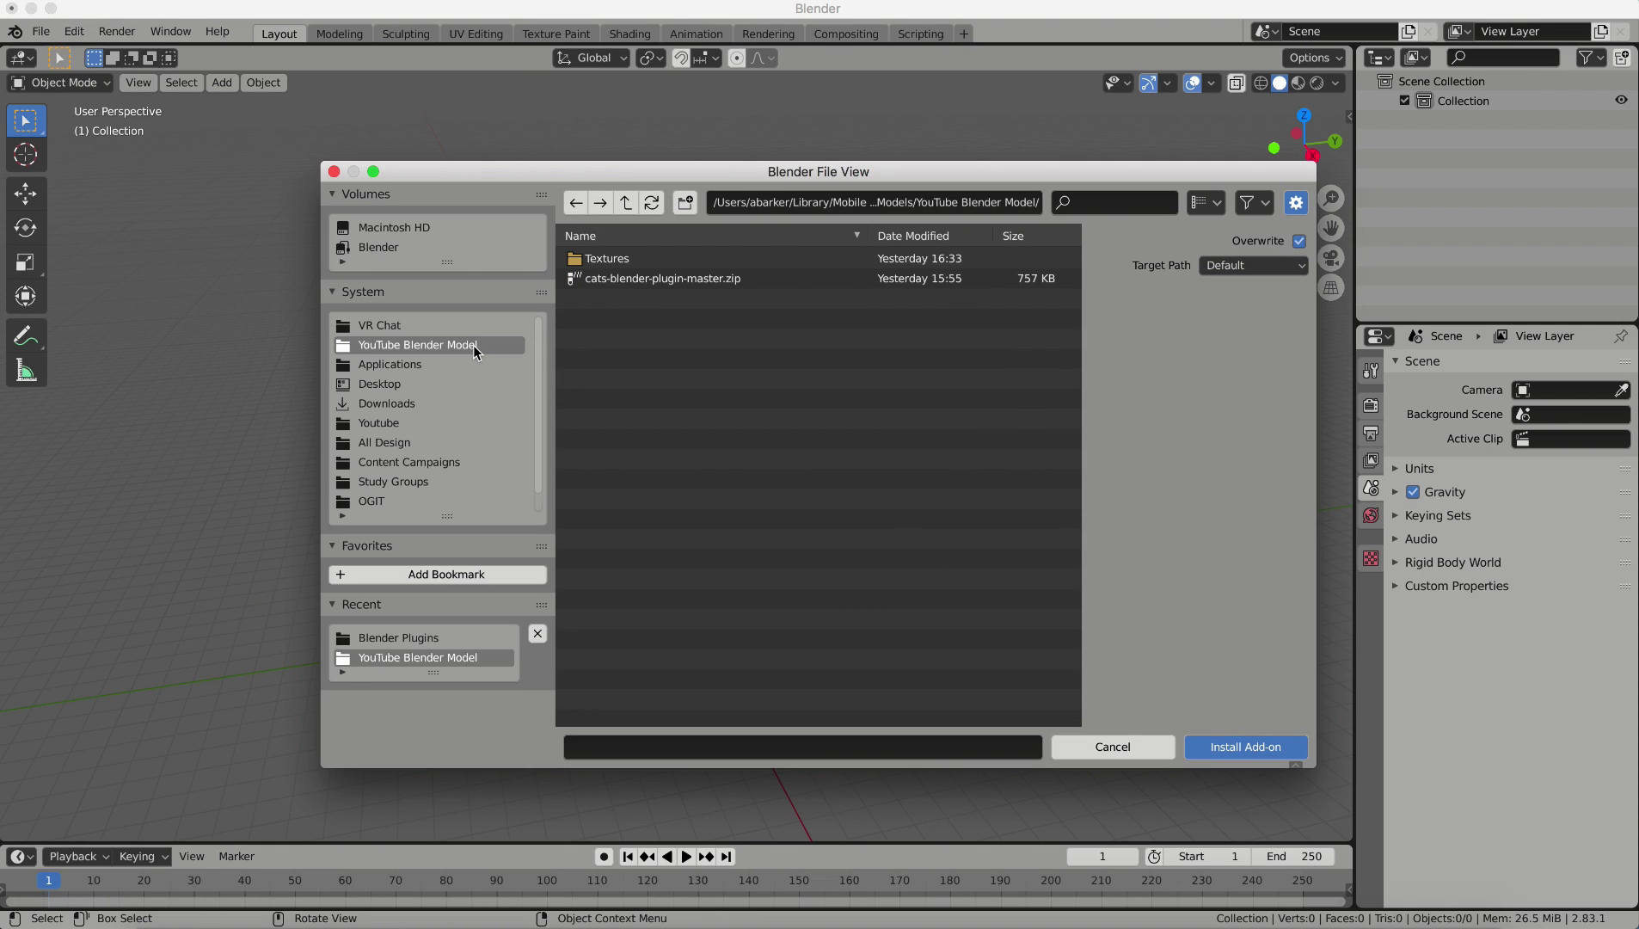
left_click(606, 279)
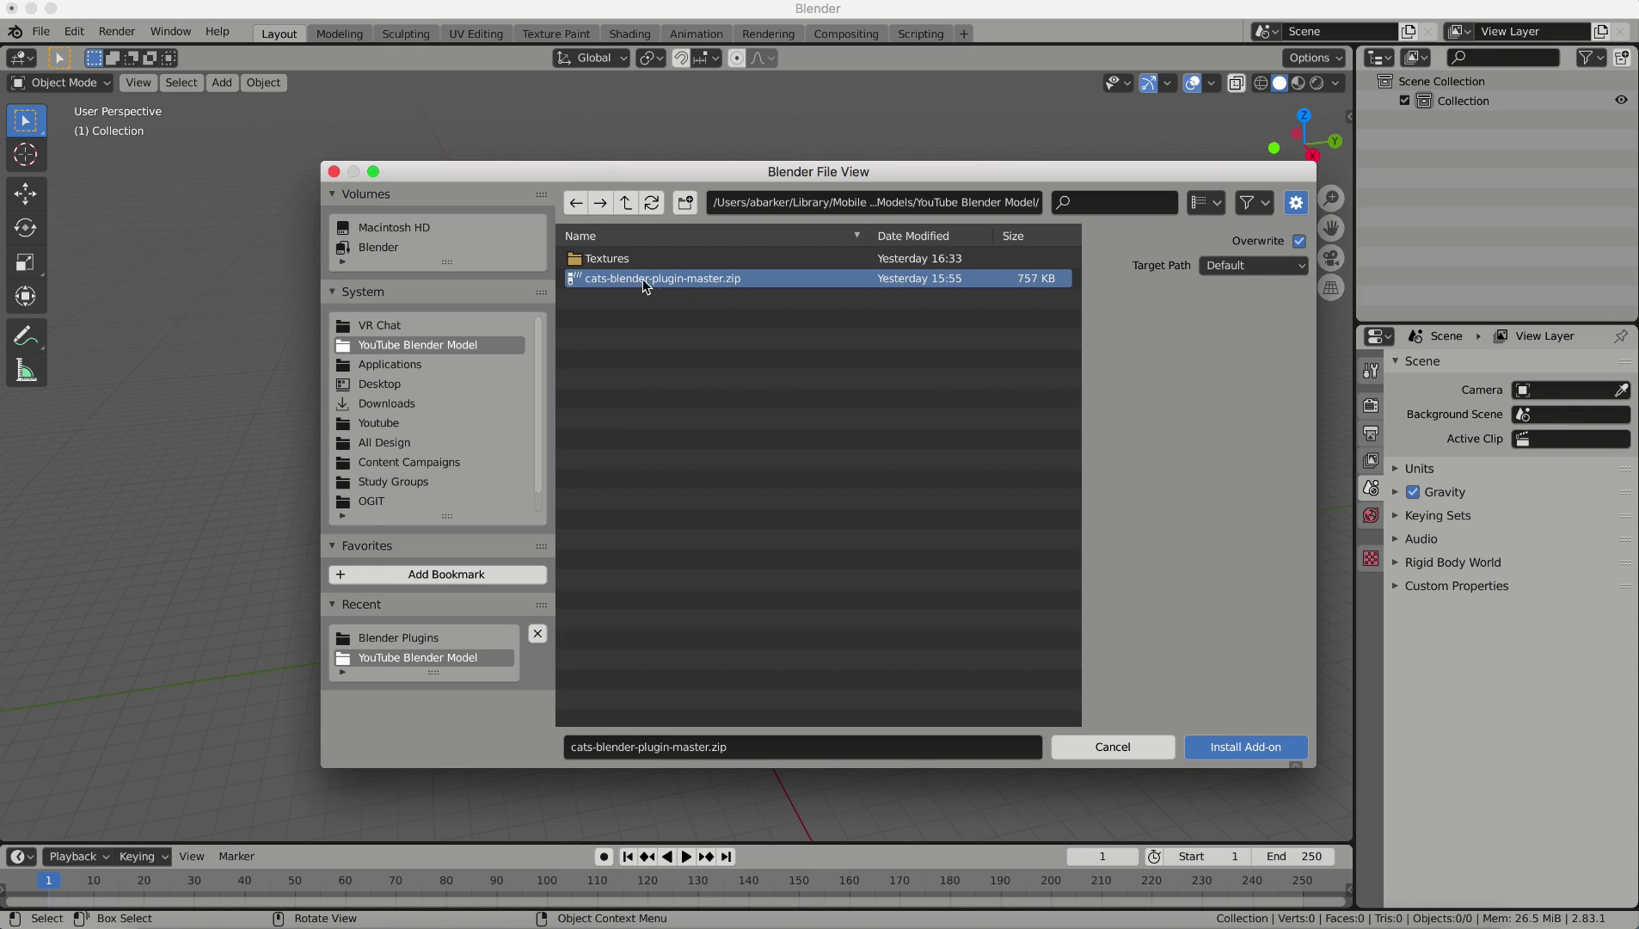
left_click(1261, 750)
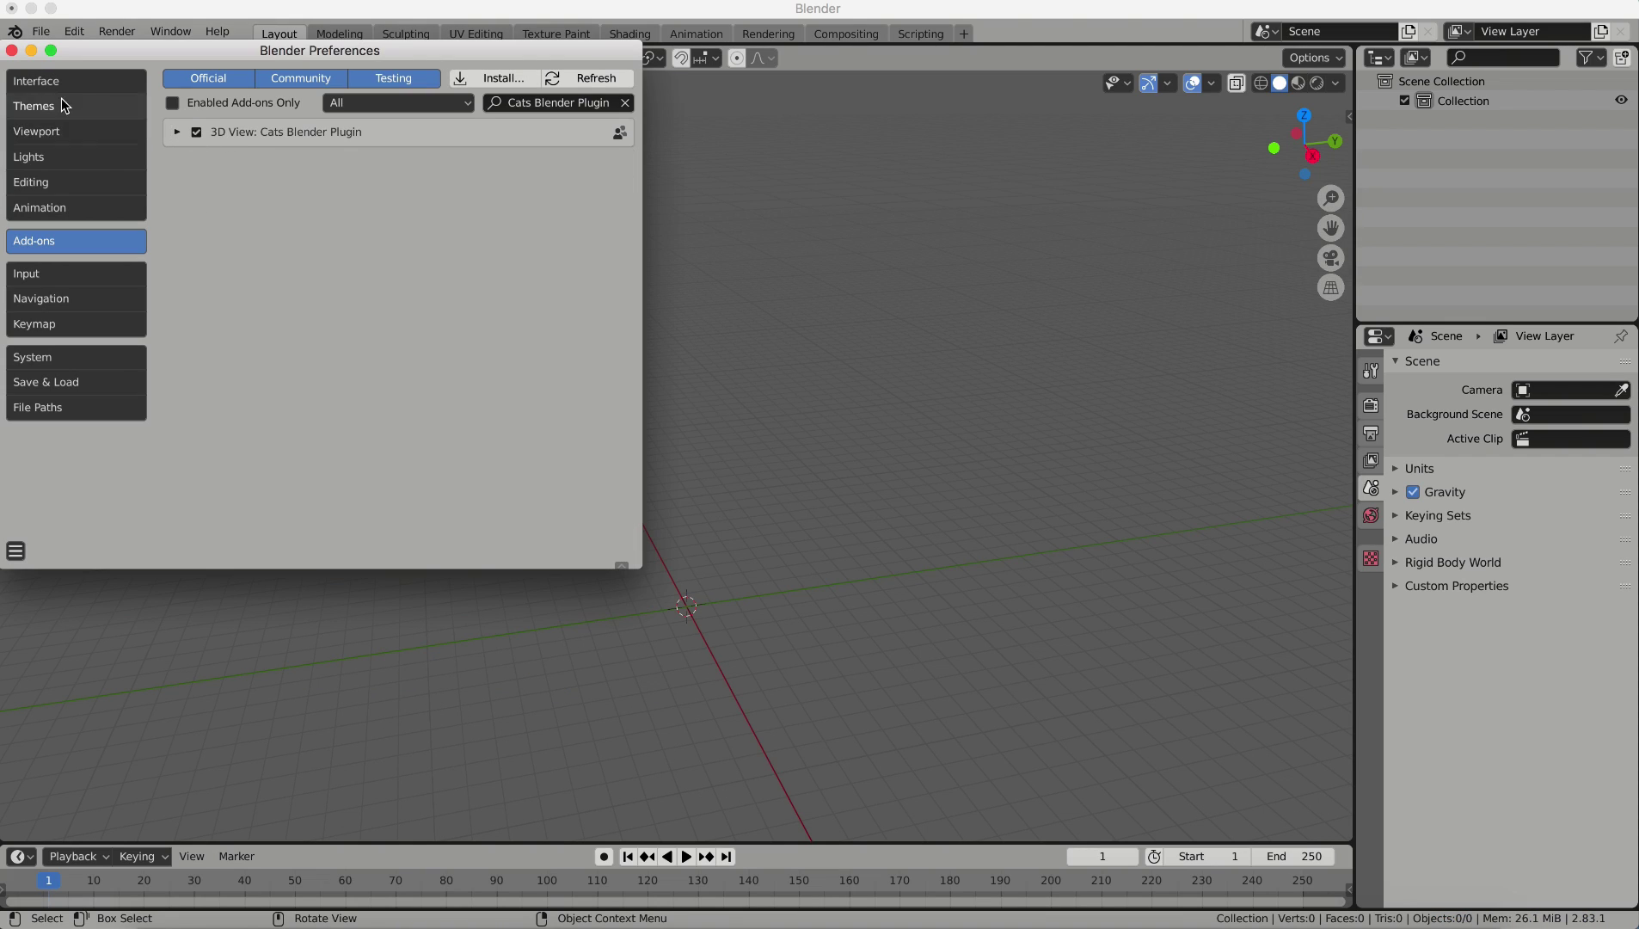
left_click(13, 51)
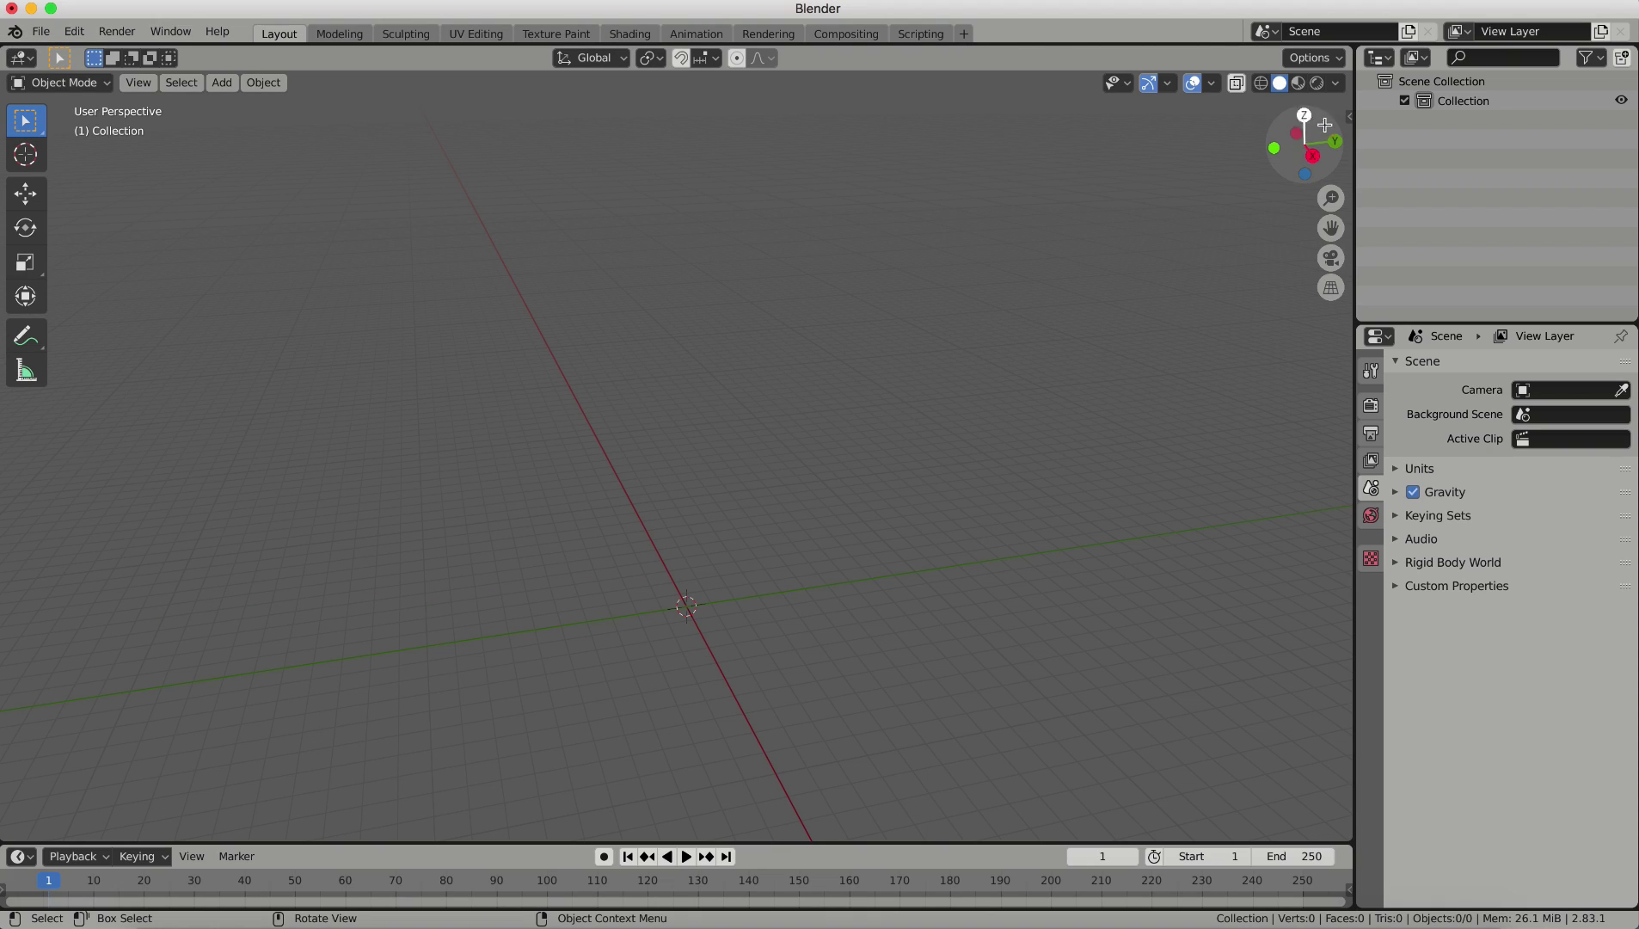
Step: Import Lola.fbx from the YouTube Blender Model folder through the CATS side panel's Import Model
left_click(1351, 119)
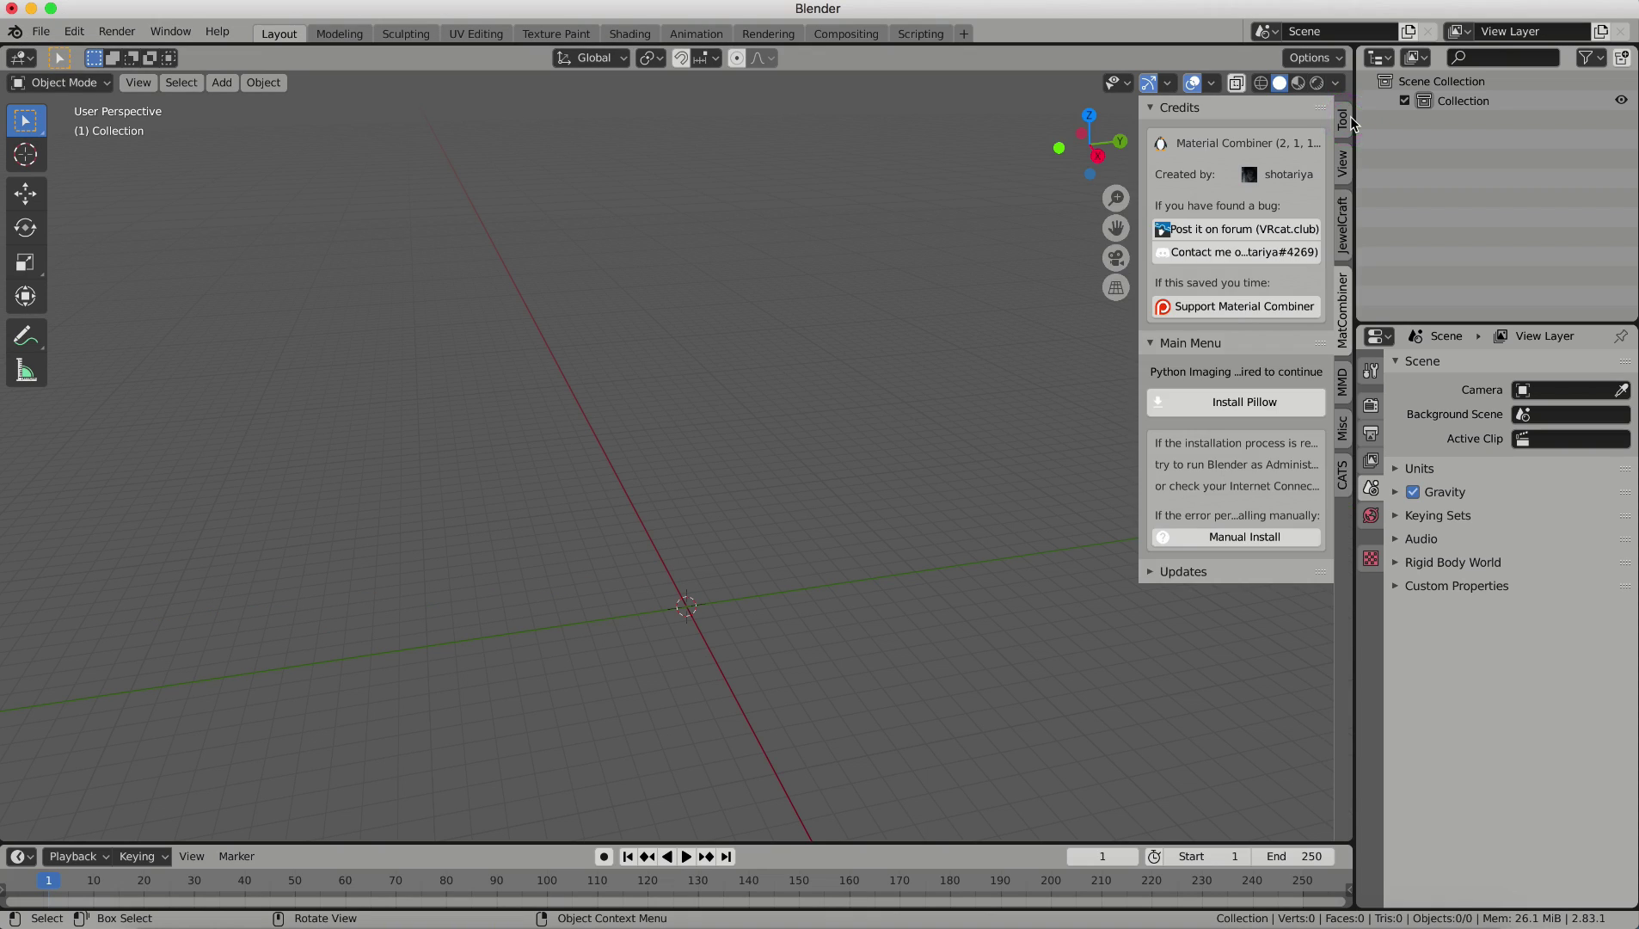
left_click(1345, 479)
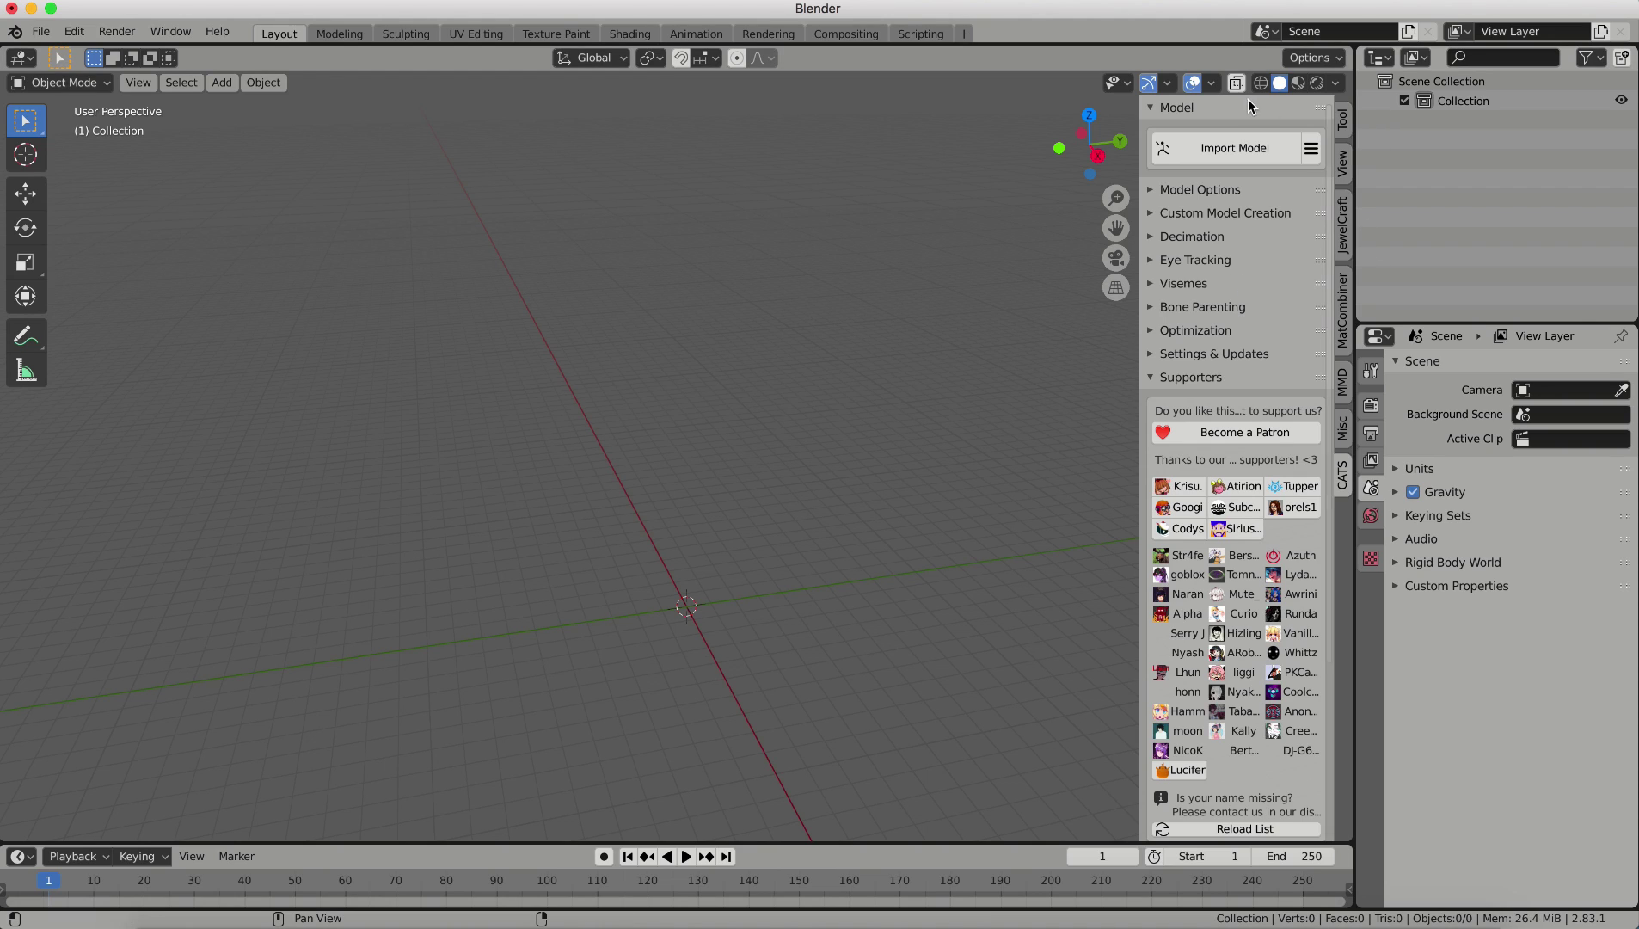
left_click(1227, 147)
left_click(434, 344)
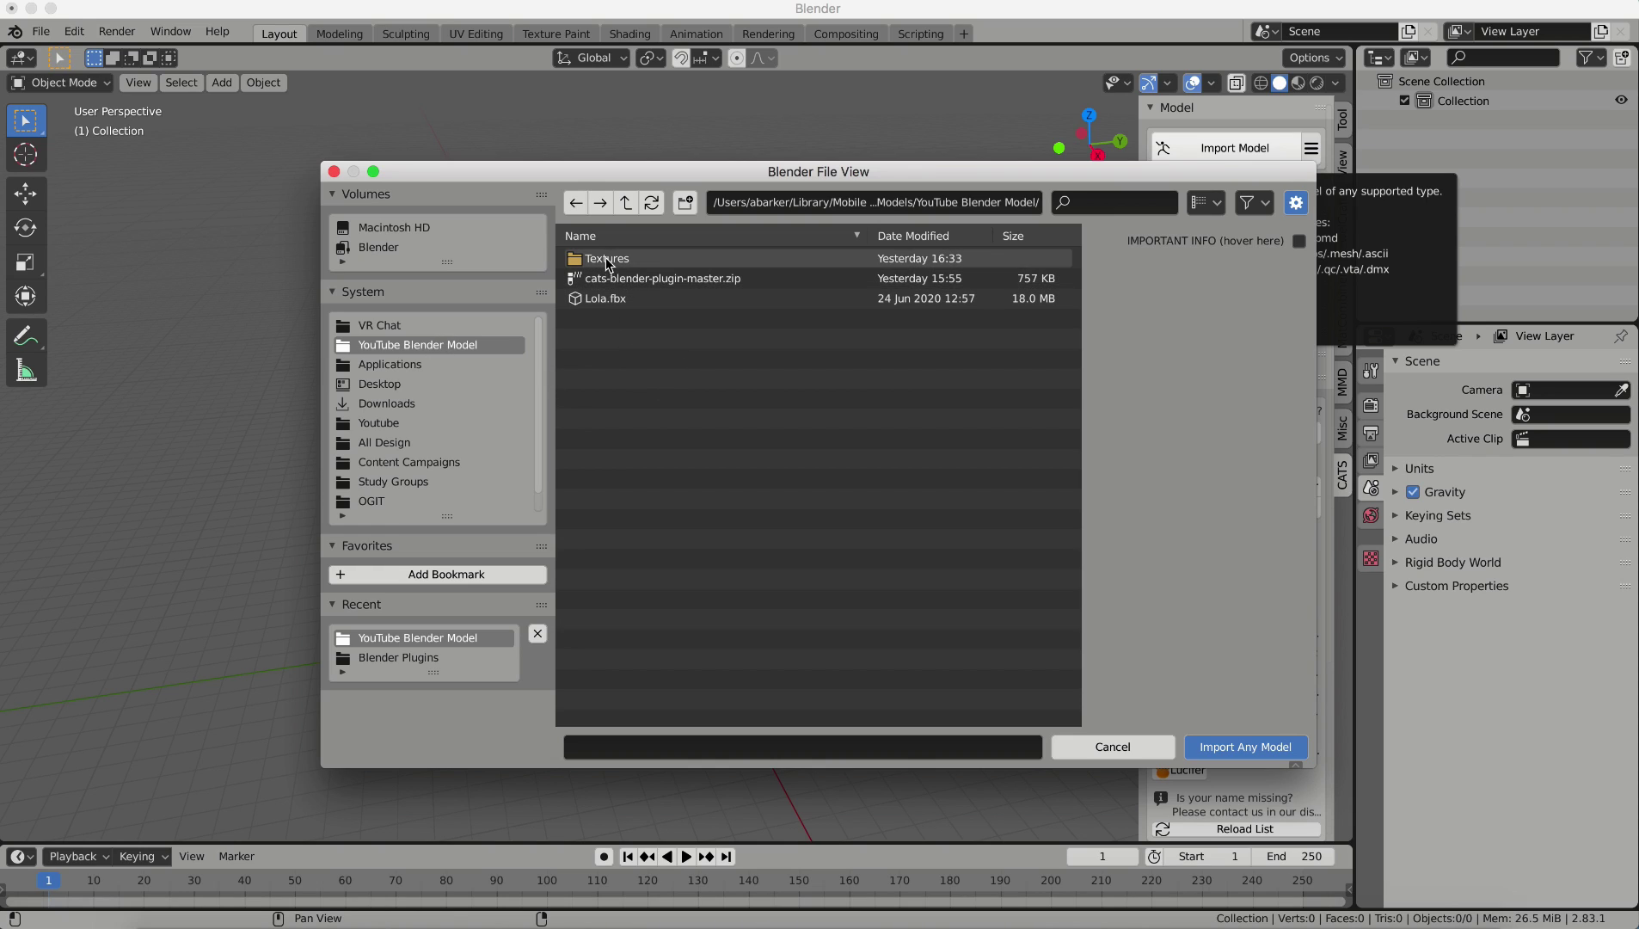
left_click(605, 299)
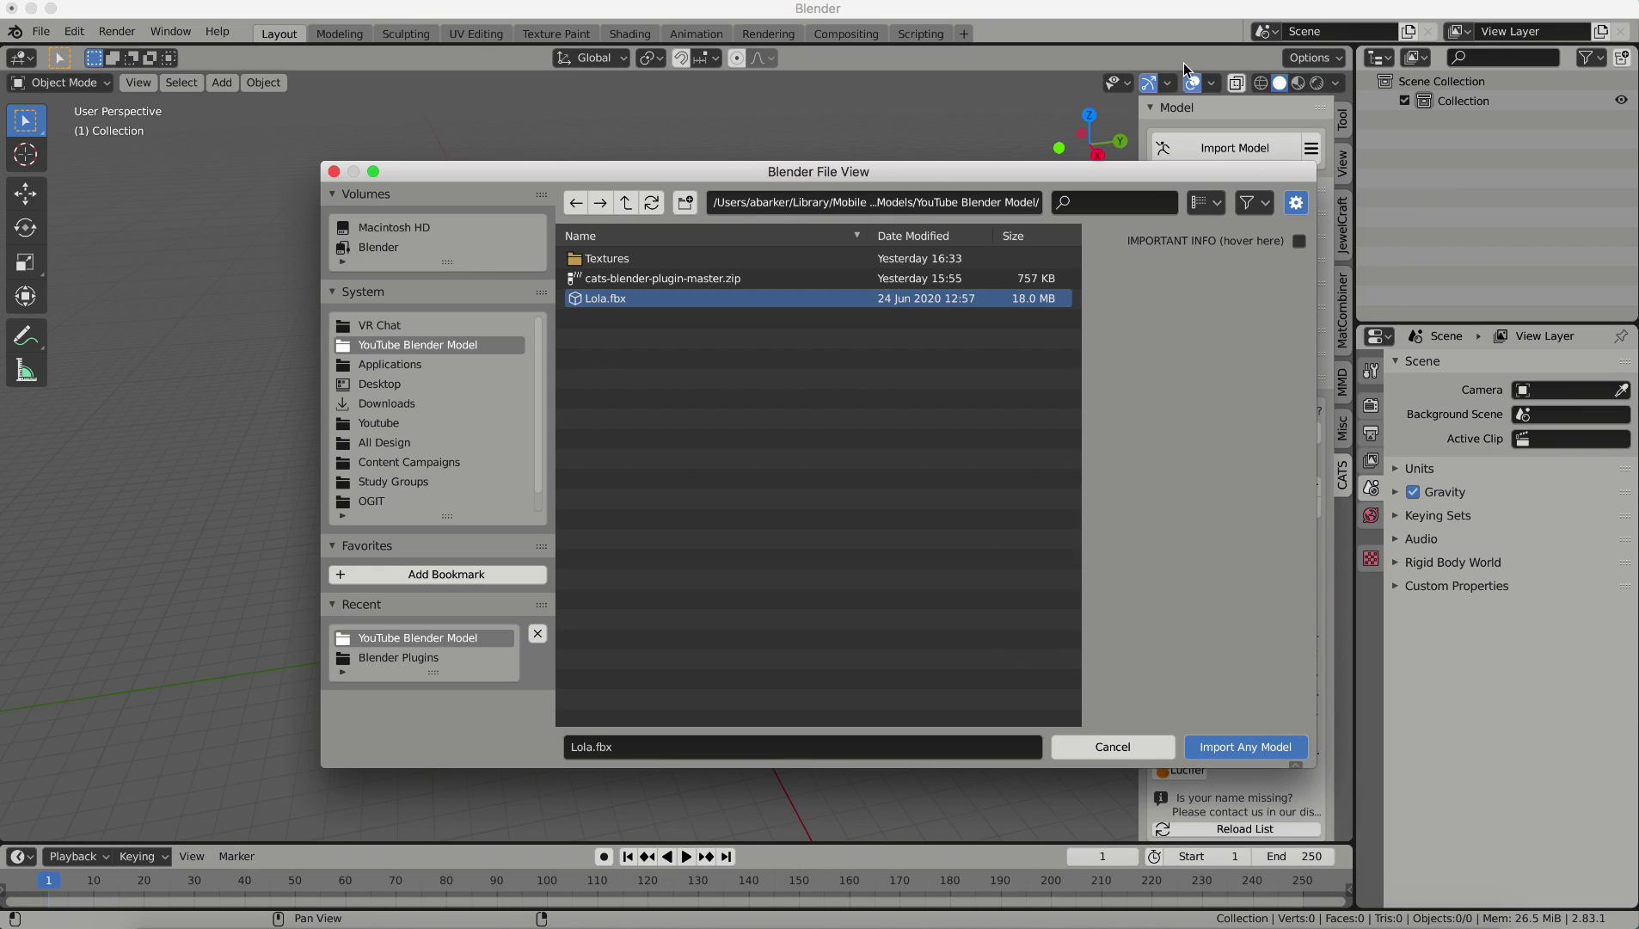
left_click(1217, 204)
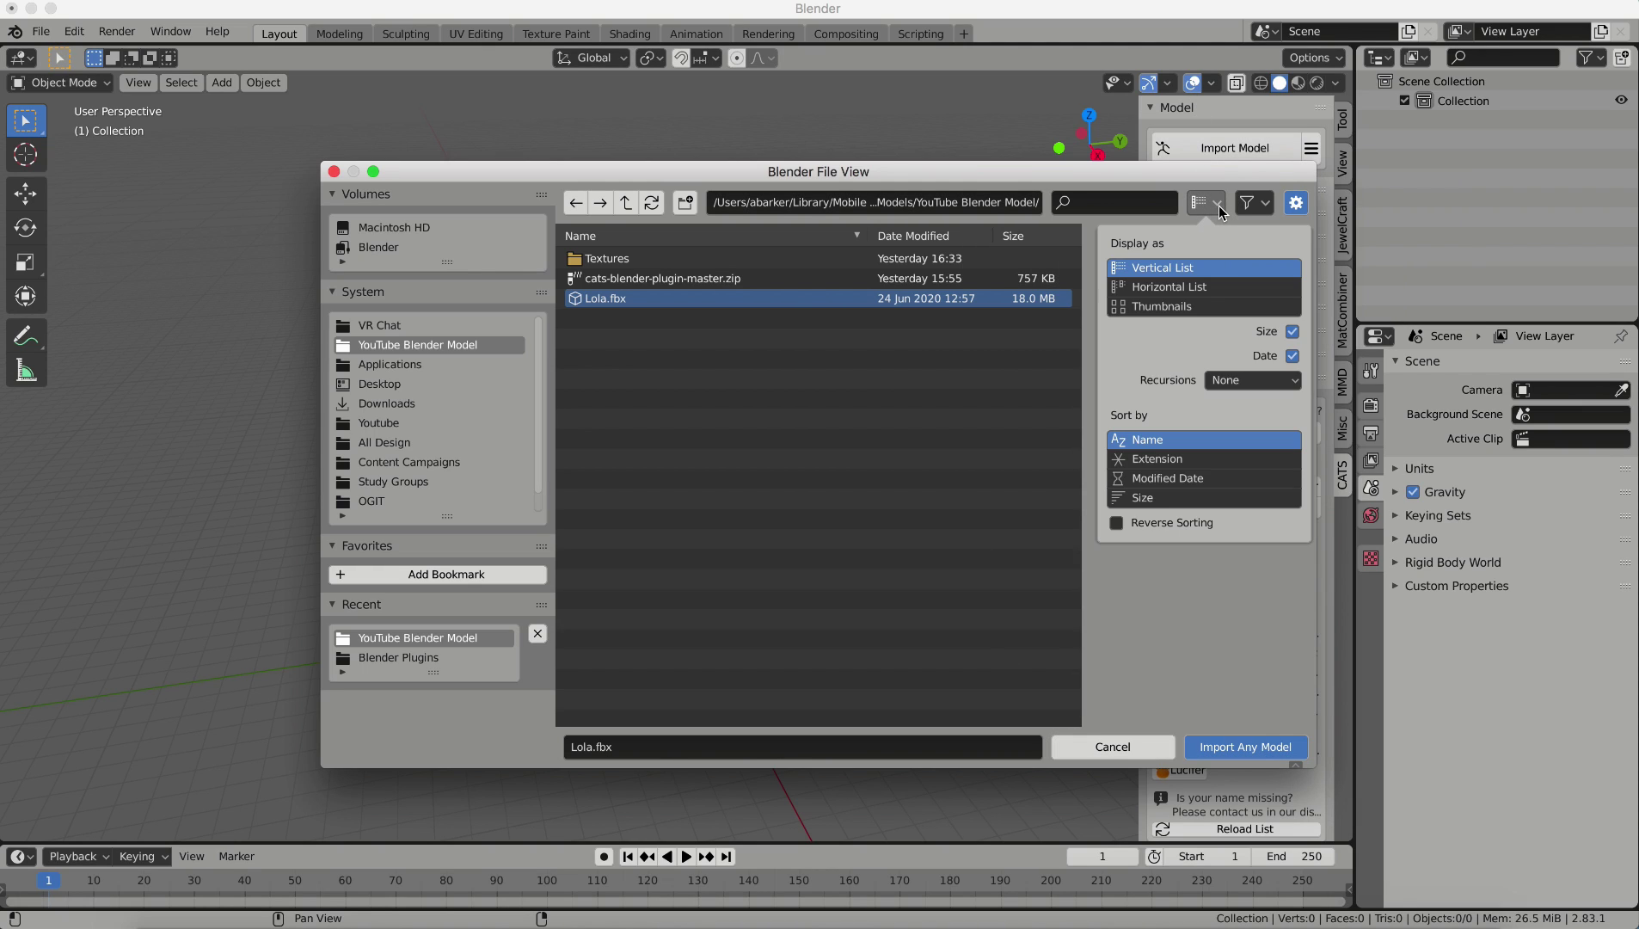
left_click(1178, 303)
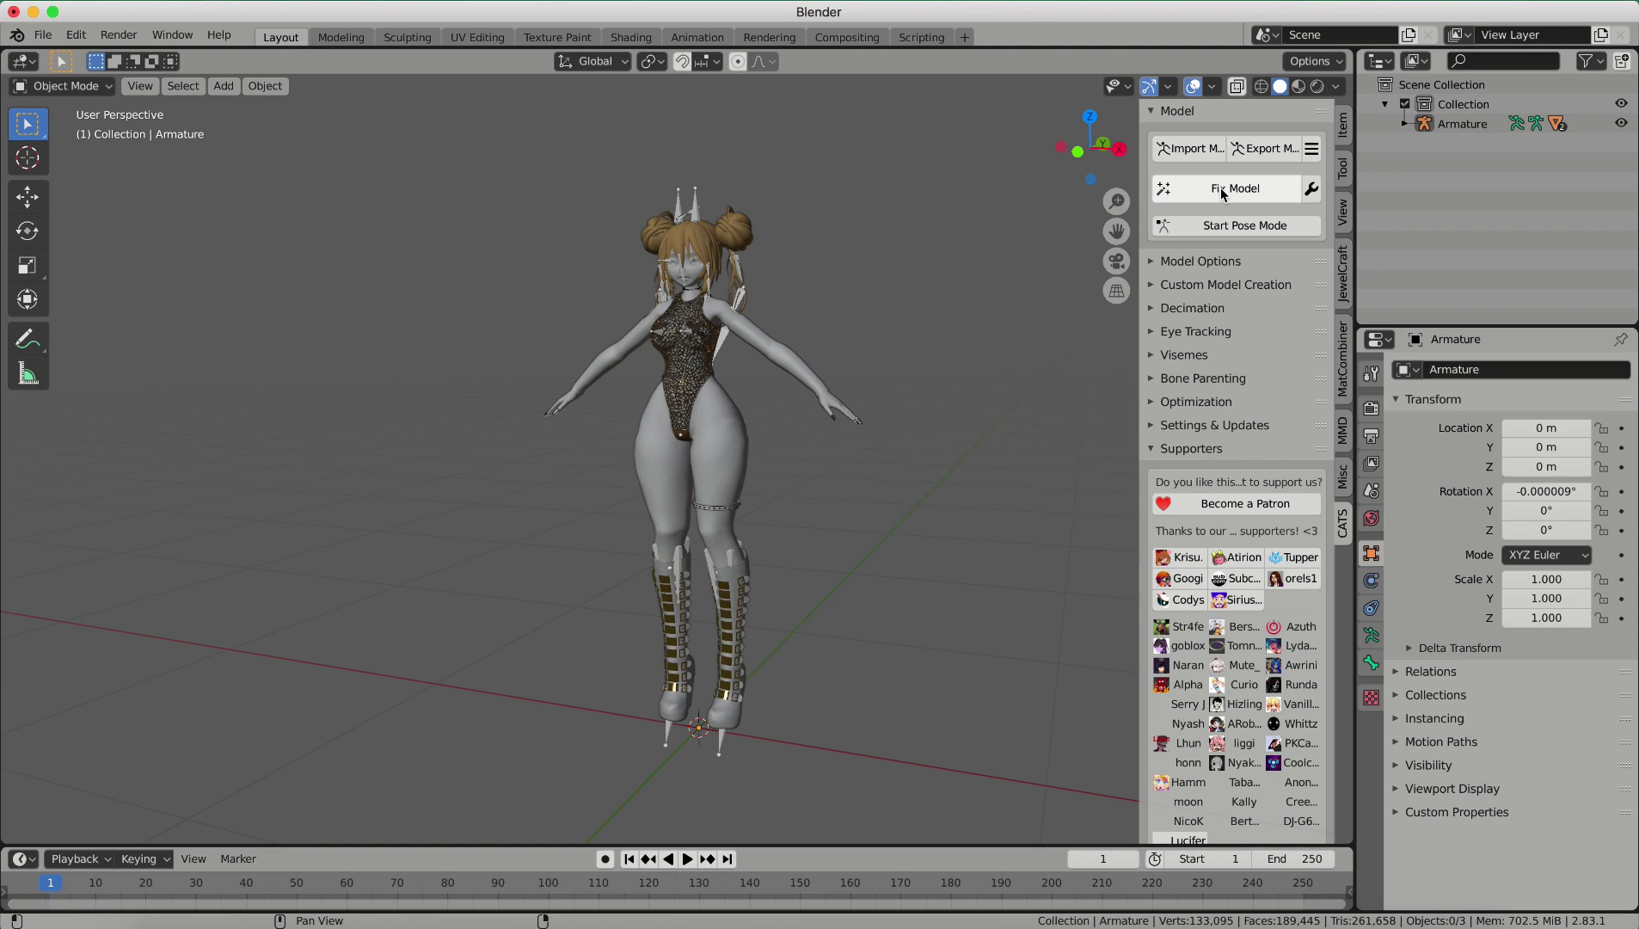
Step: Run Cats Fix Model on Lola with Connect Bones and Fix Materials enabled
left_click(1312, 190)
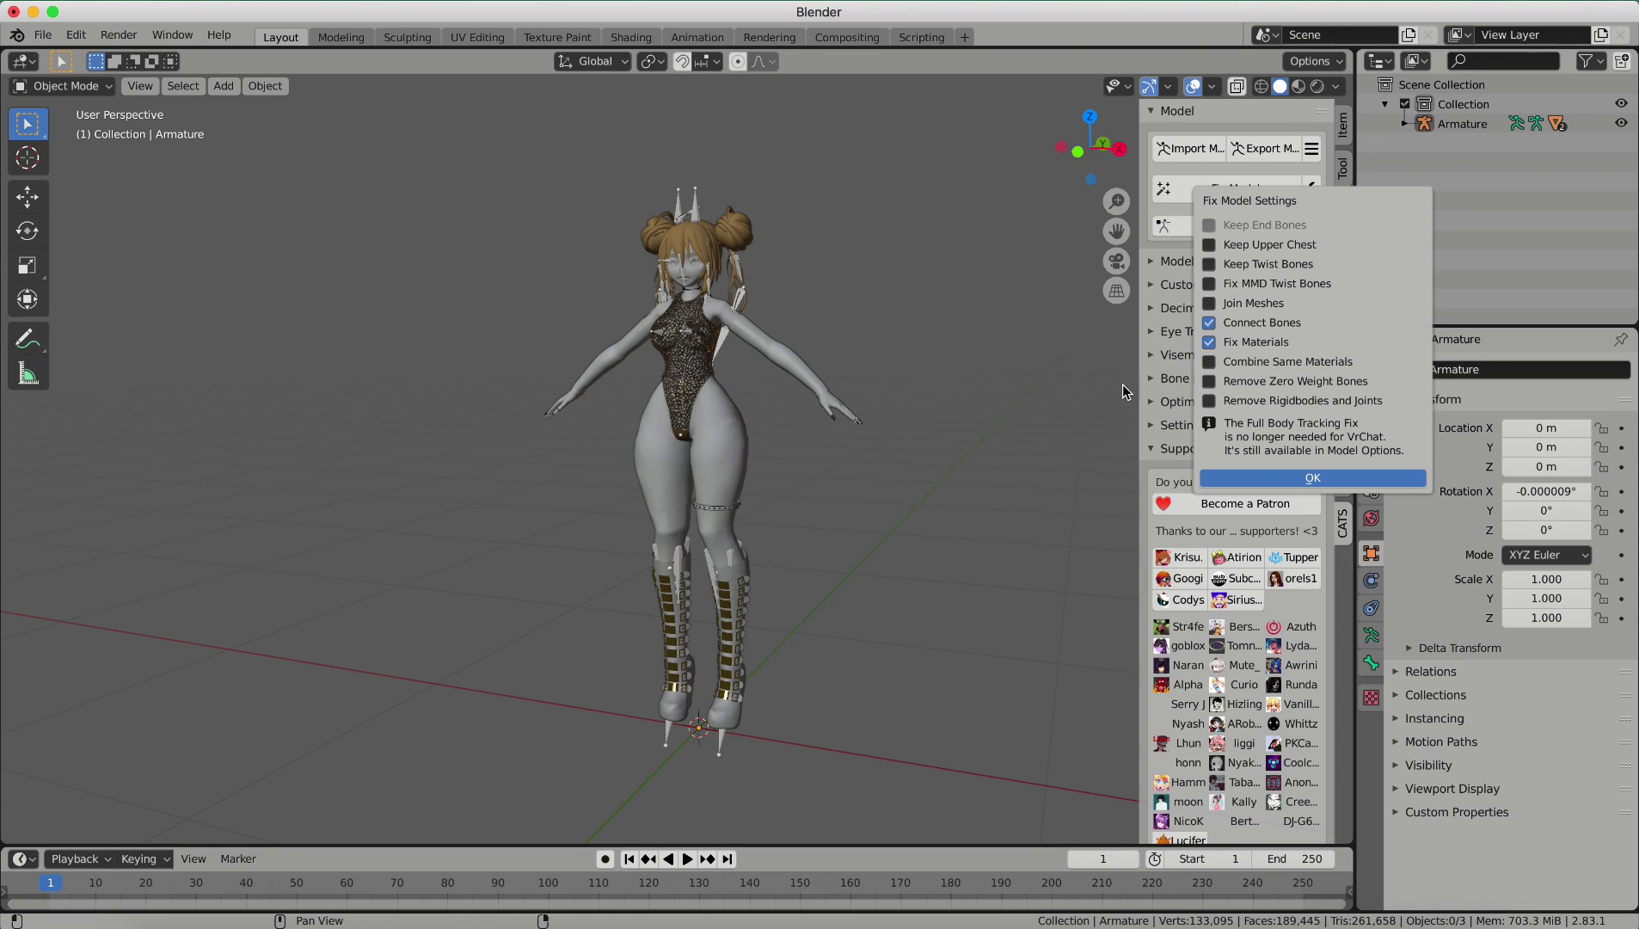
left_click(1288, 479)
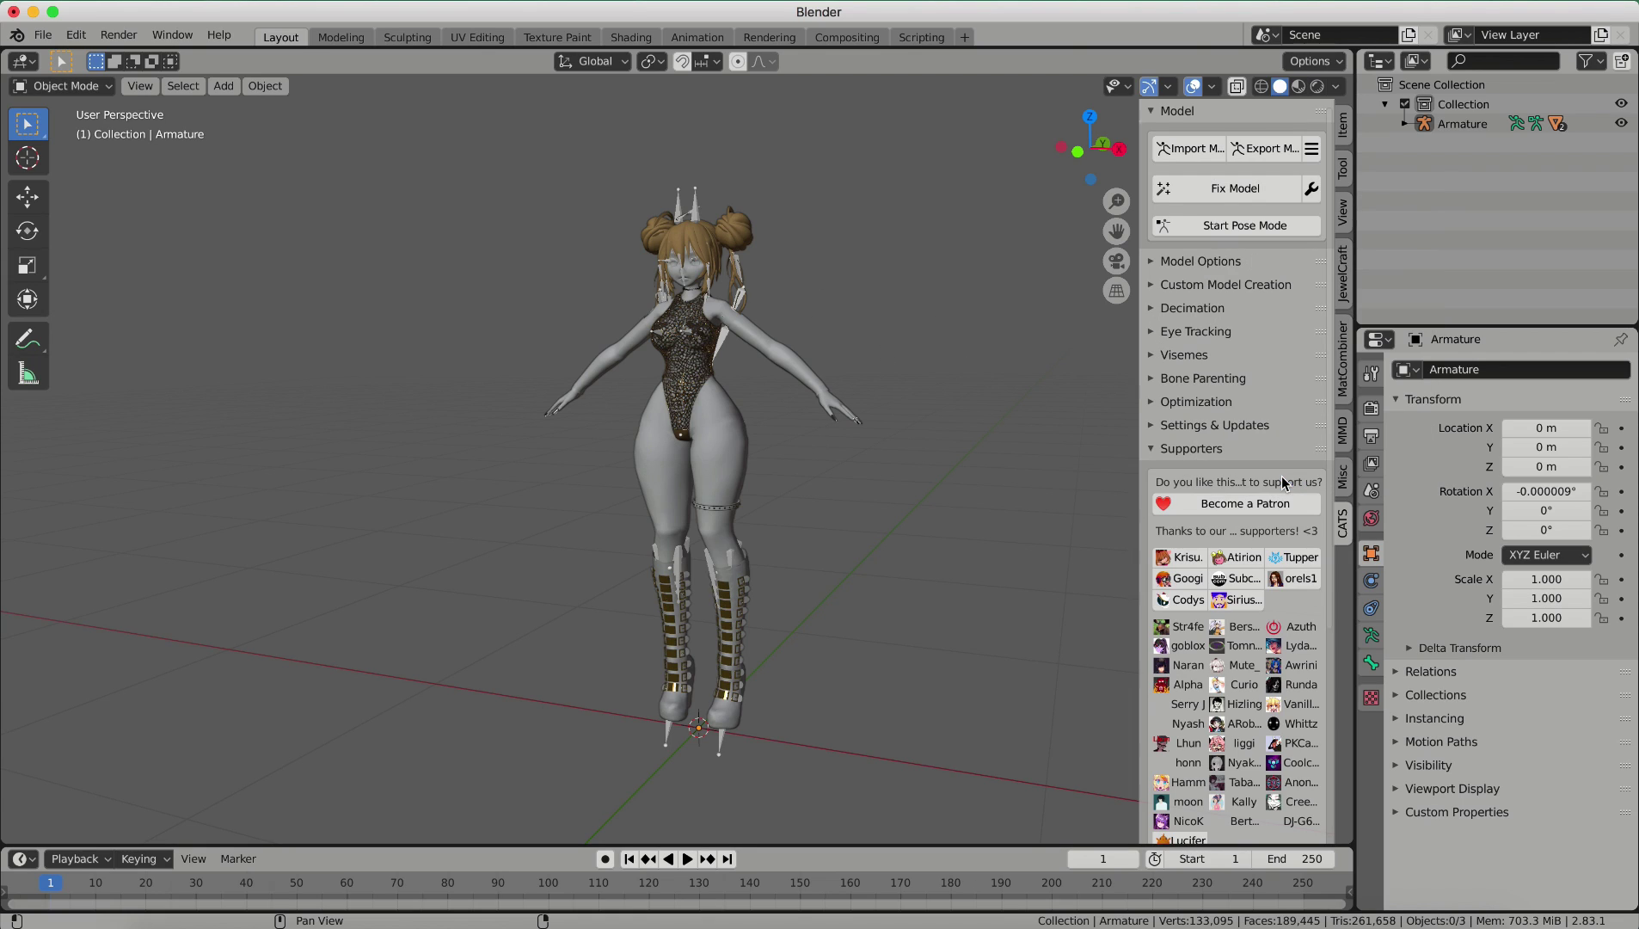
left_click(1249, 193)
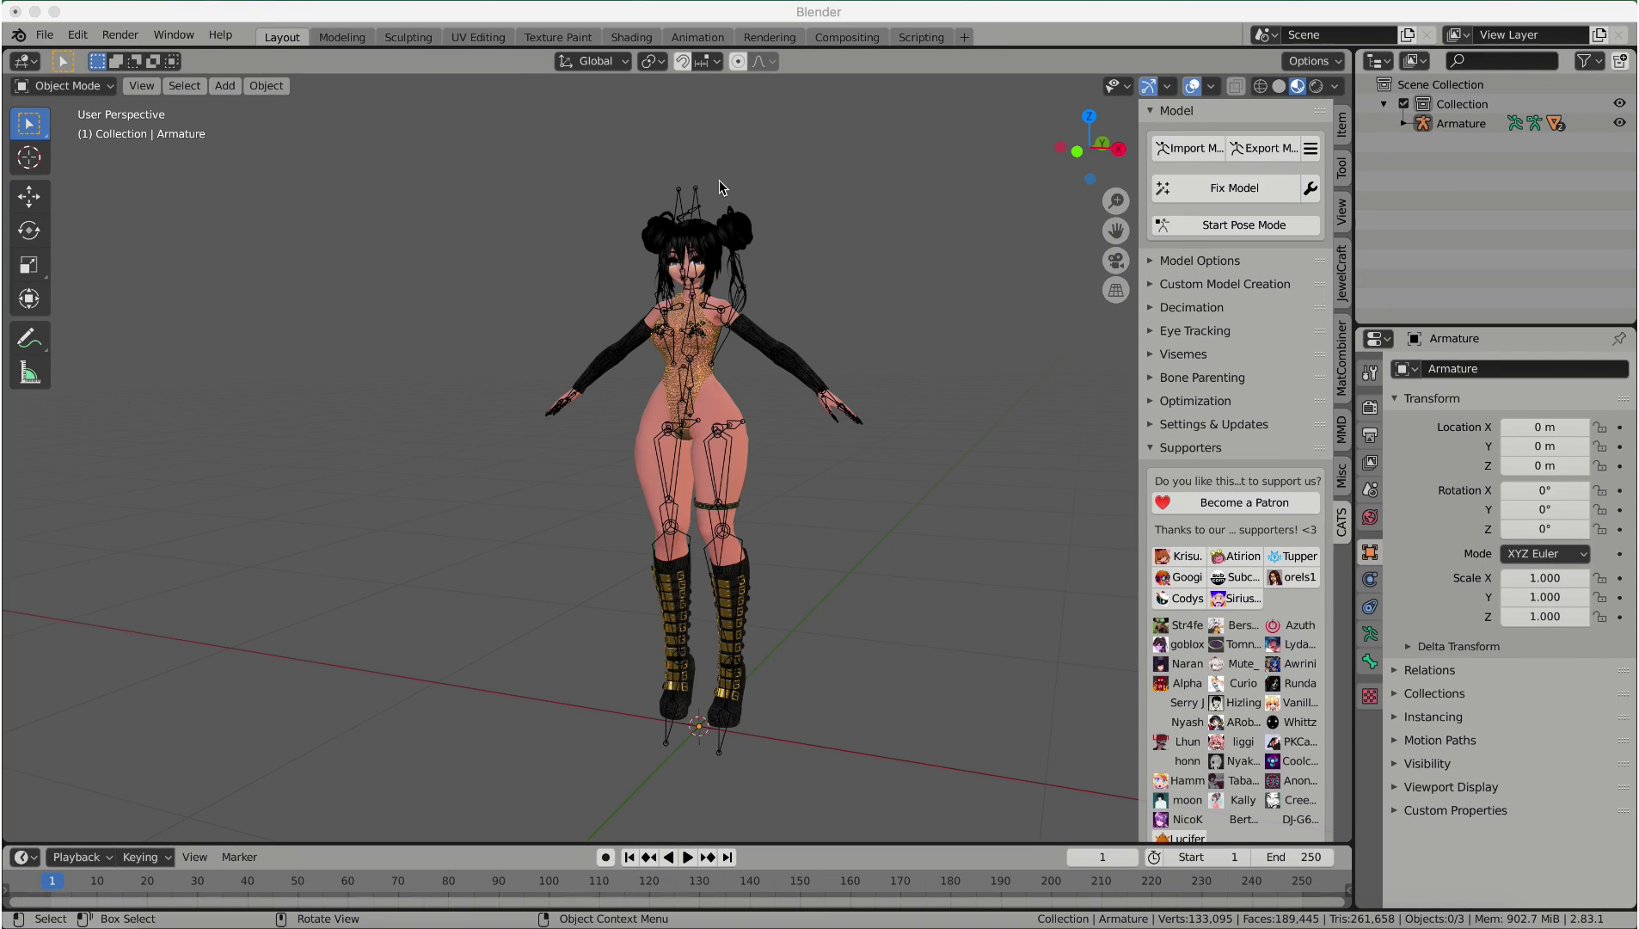
Step: Expand the Armature in the Outliner, inspect Bodysuit's materials, then select the Body mesh
scroll(639, 484, "down", 1)
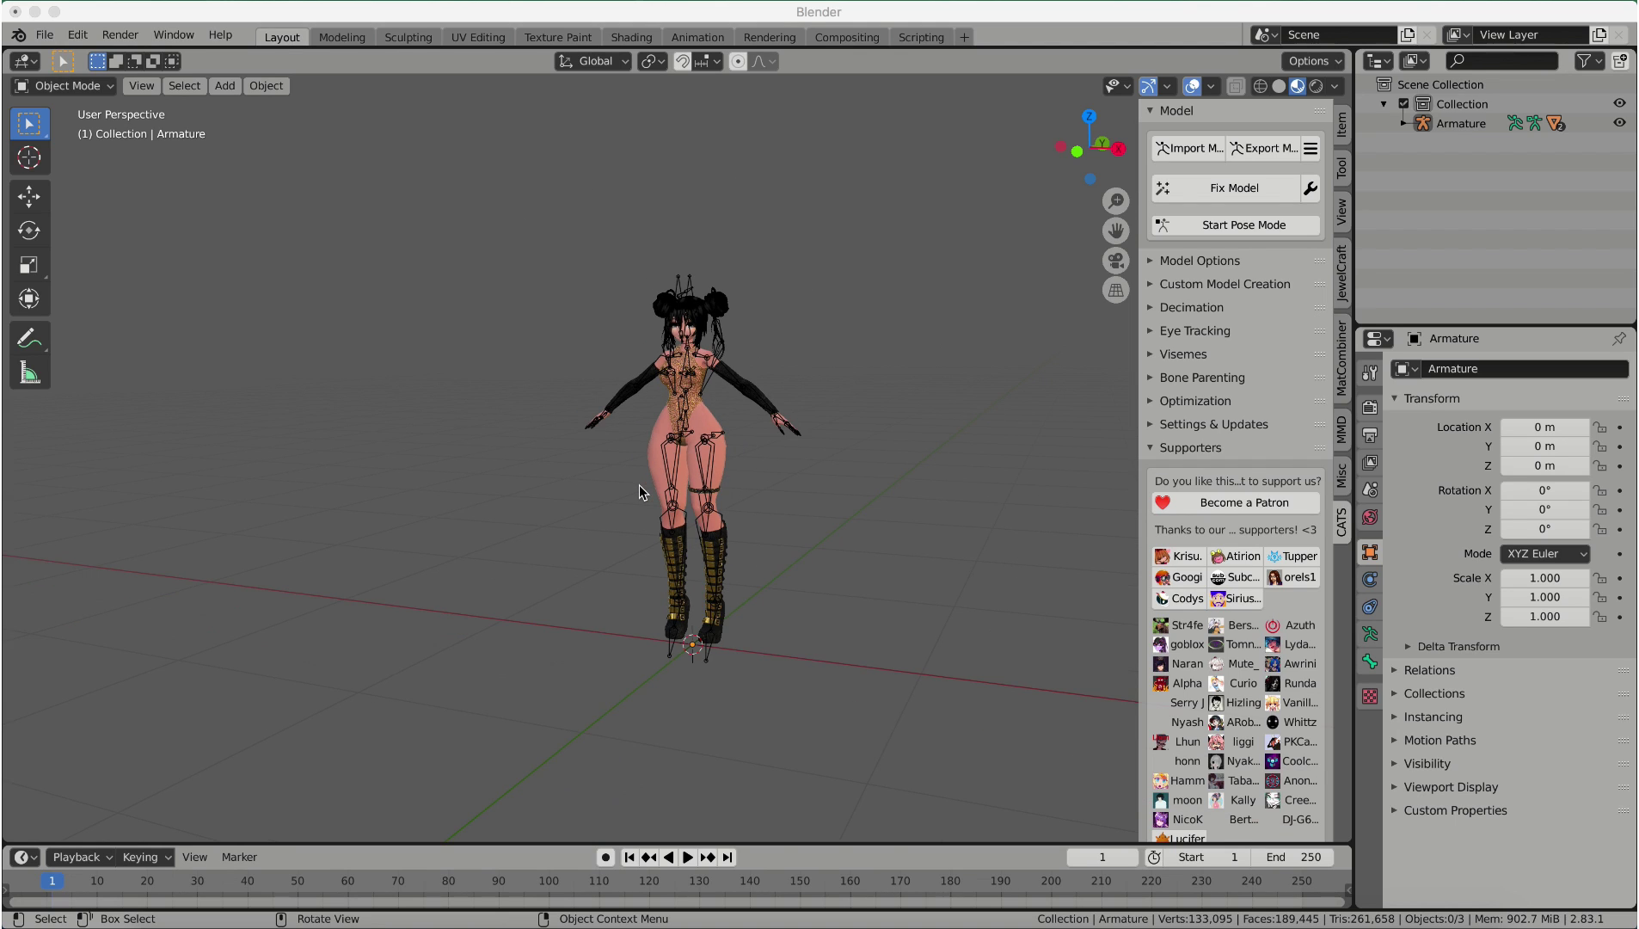
scroll(639, 485, "up", 3)
right_click(639, 484)
left_click(856, 535)
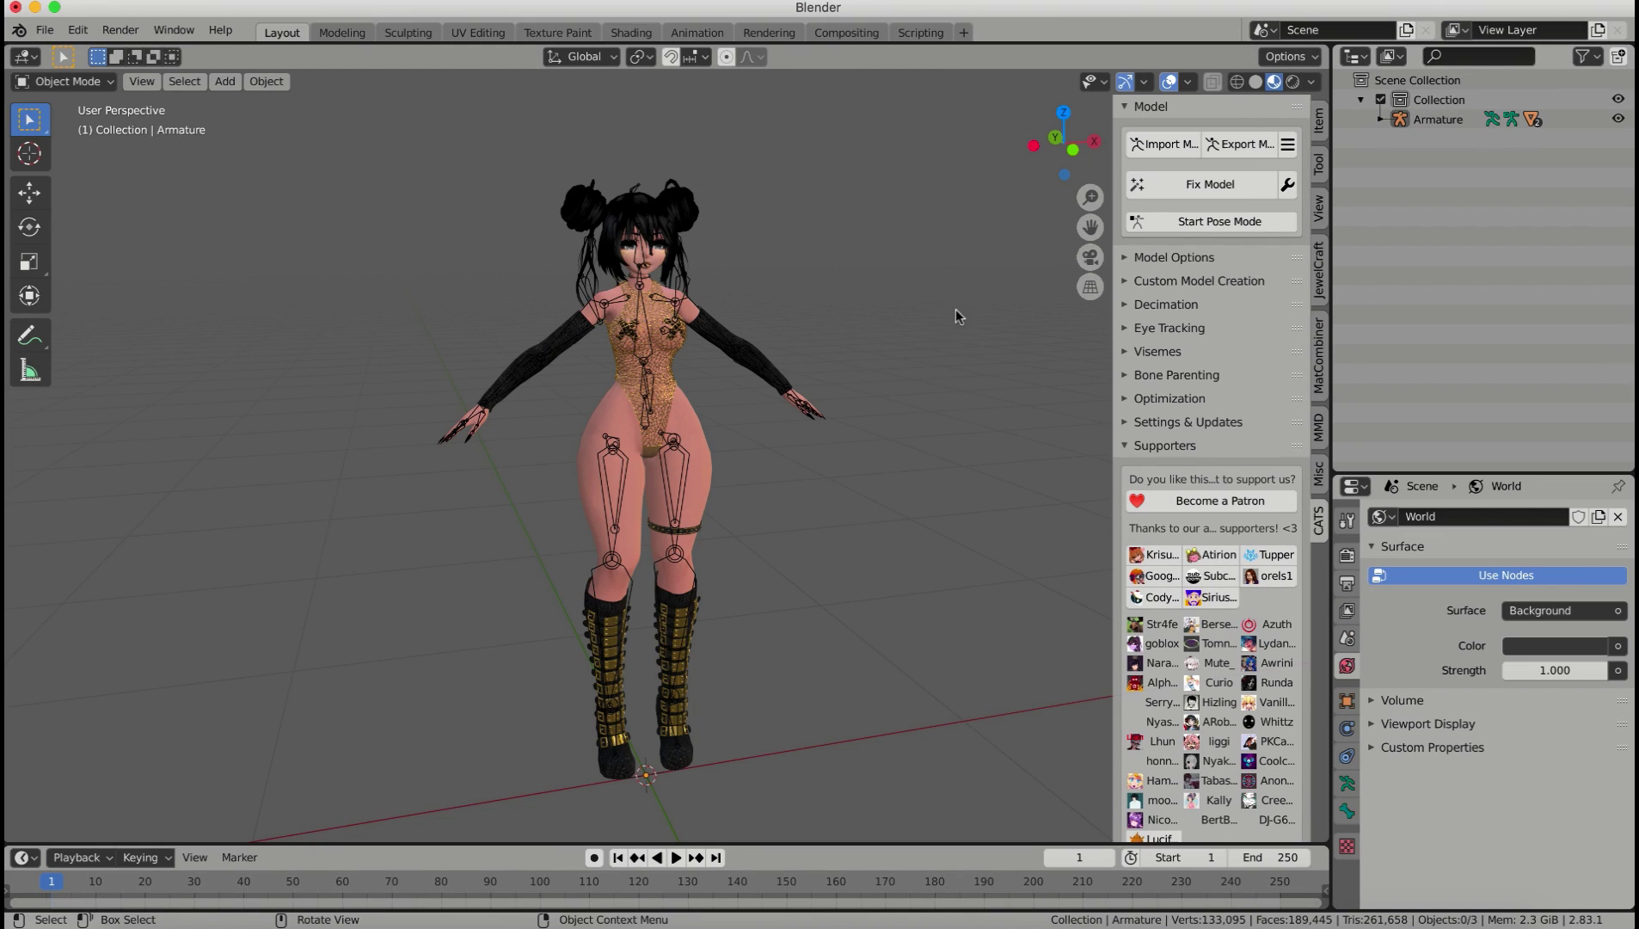
left_click(1382, 121)
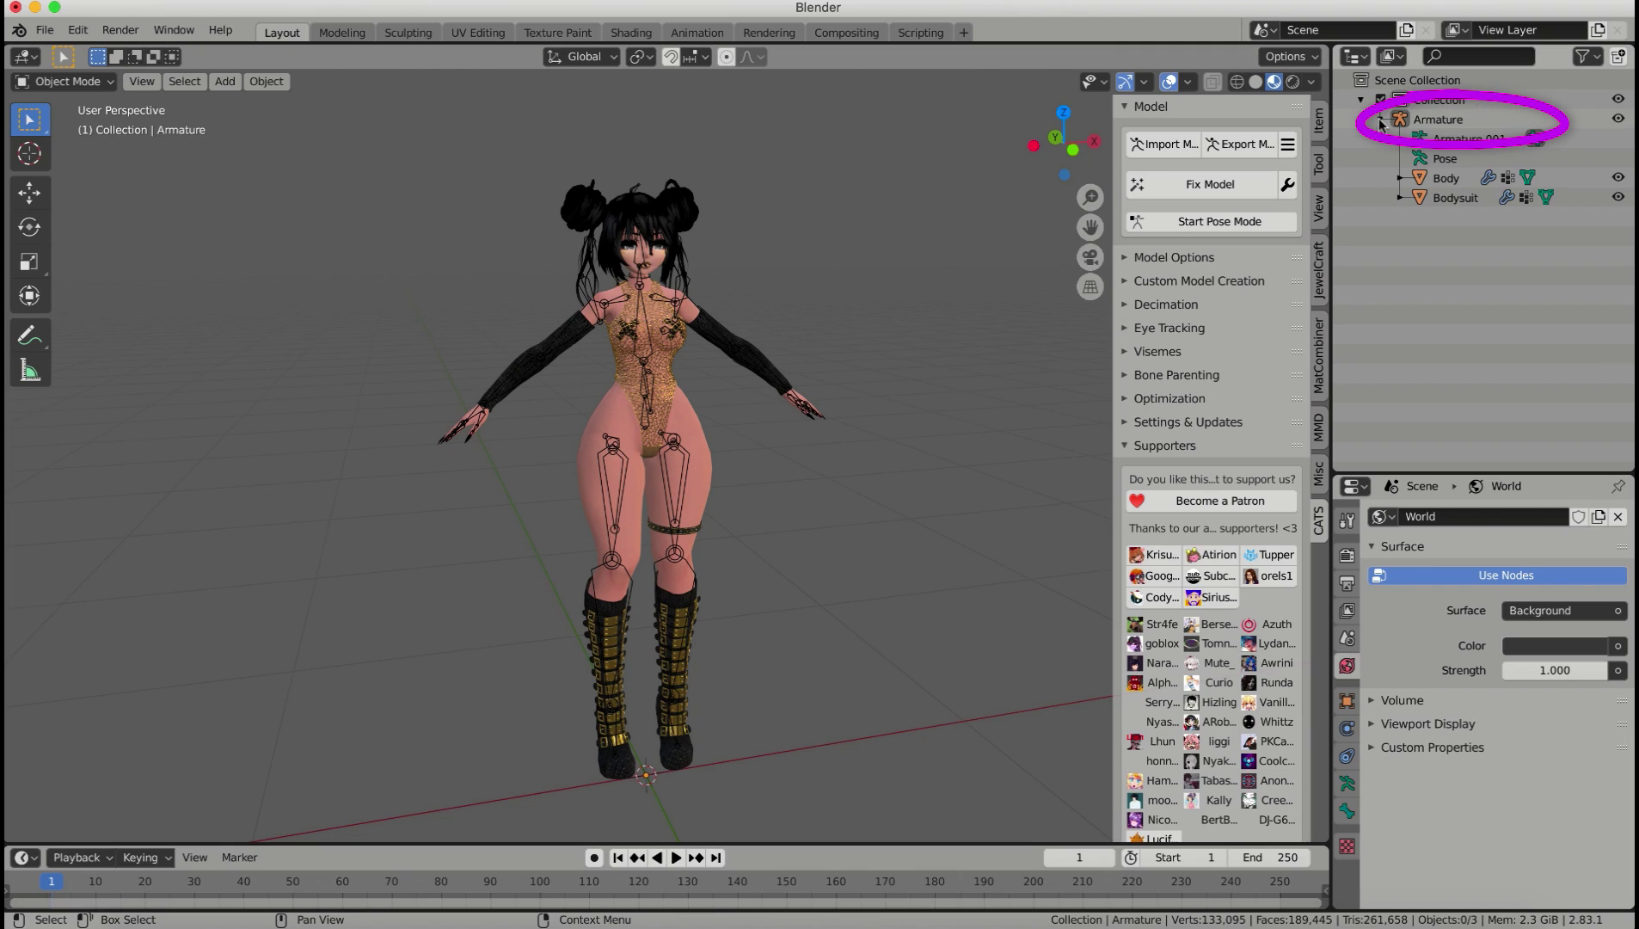
left_click(1453, 198)
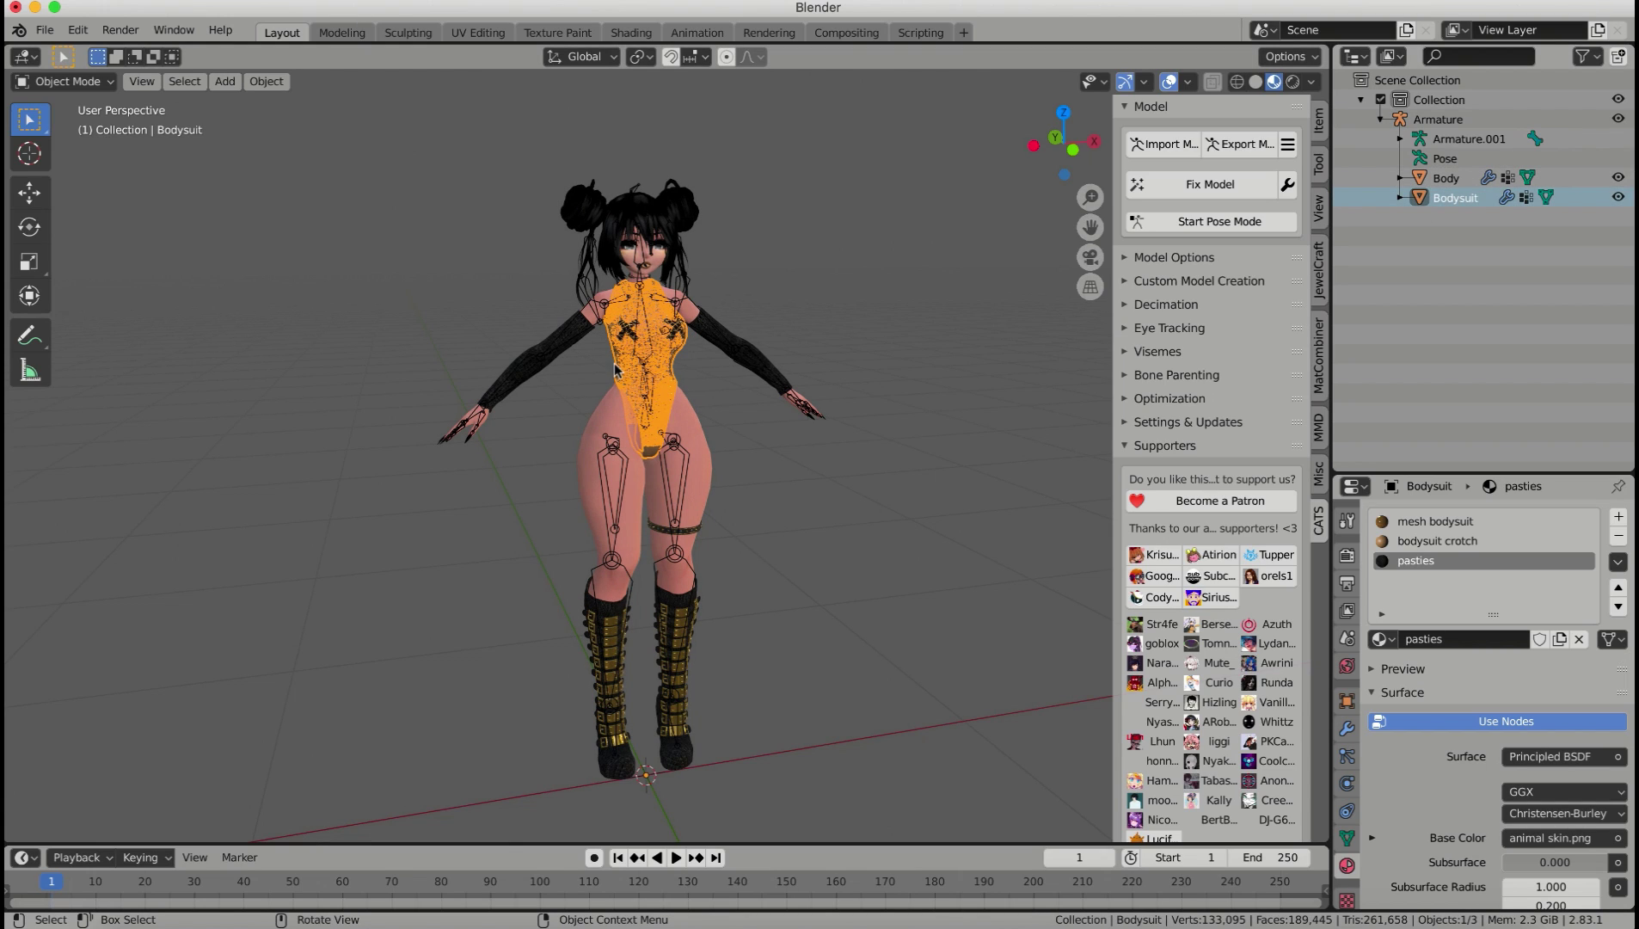
left_click(702, 457)
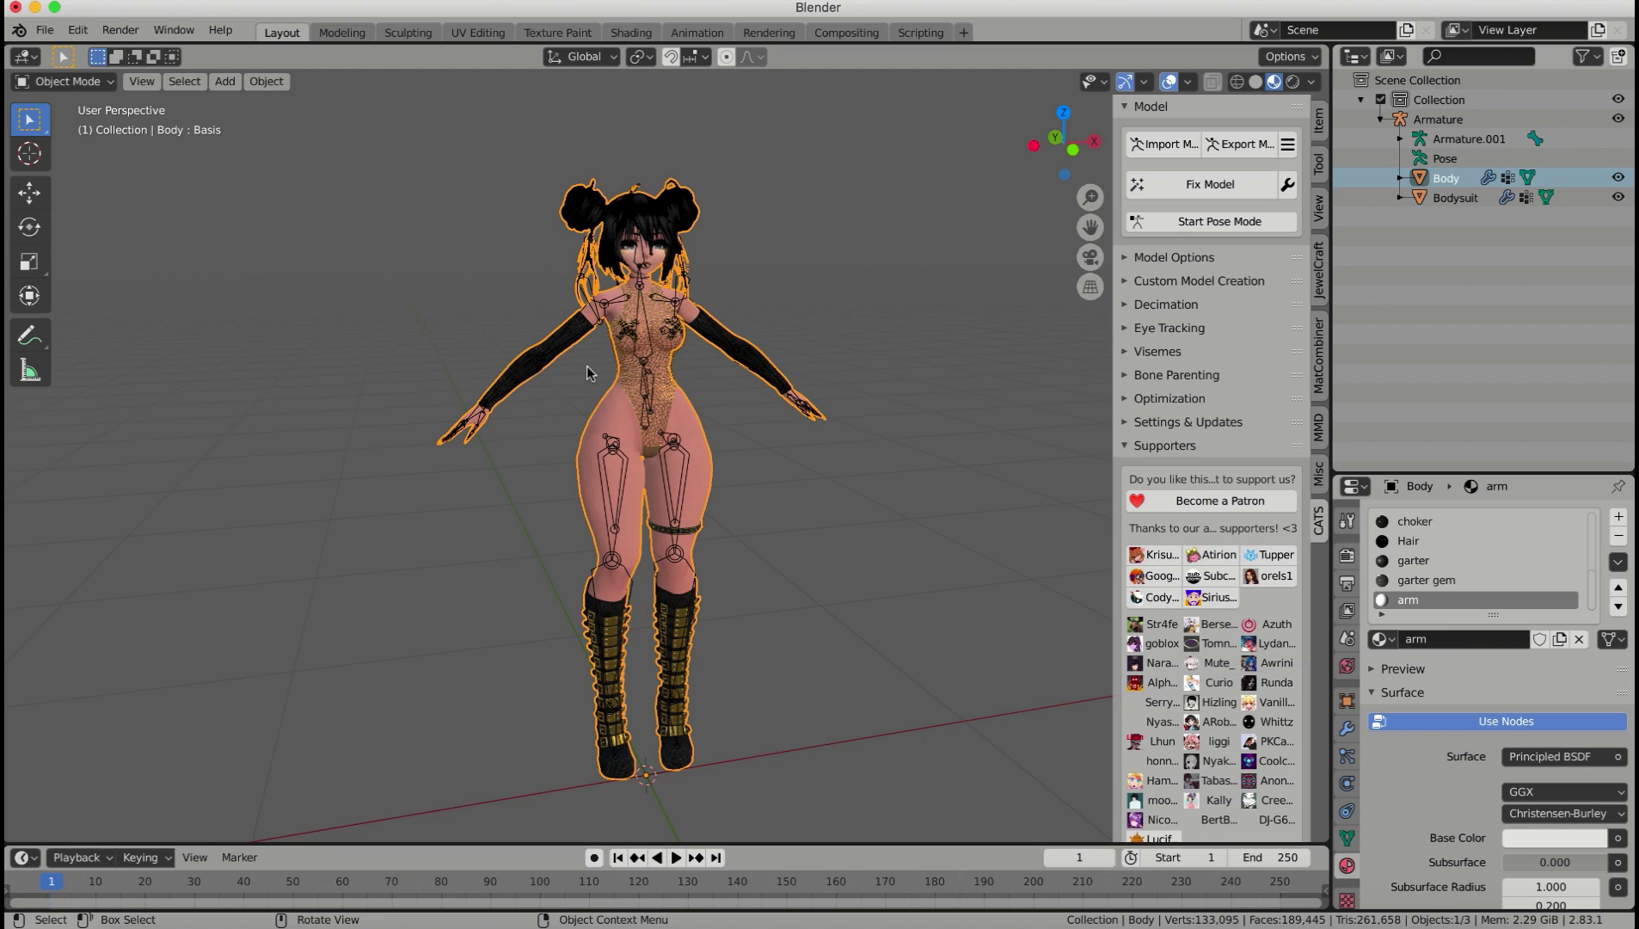
left_click_drag(1114, 381, 1032, 381)
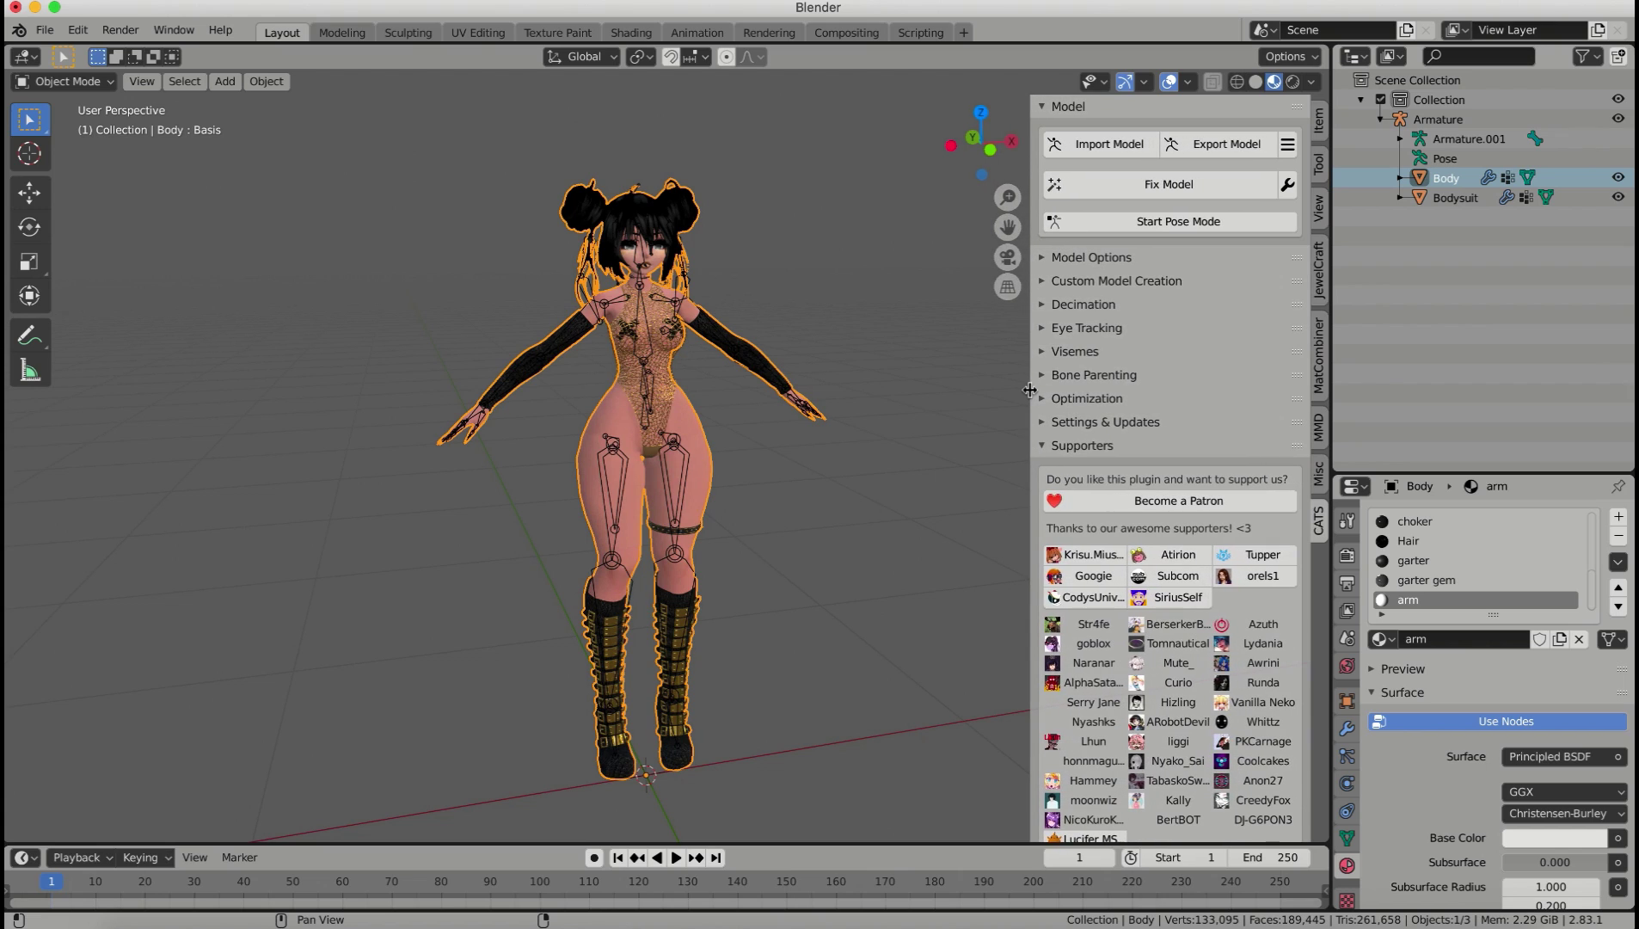
Step: Separate the Body mesh by Materials from the CATS Model Options
left_click(1049, 259)
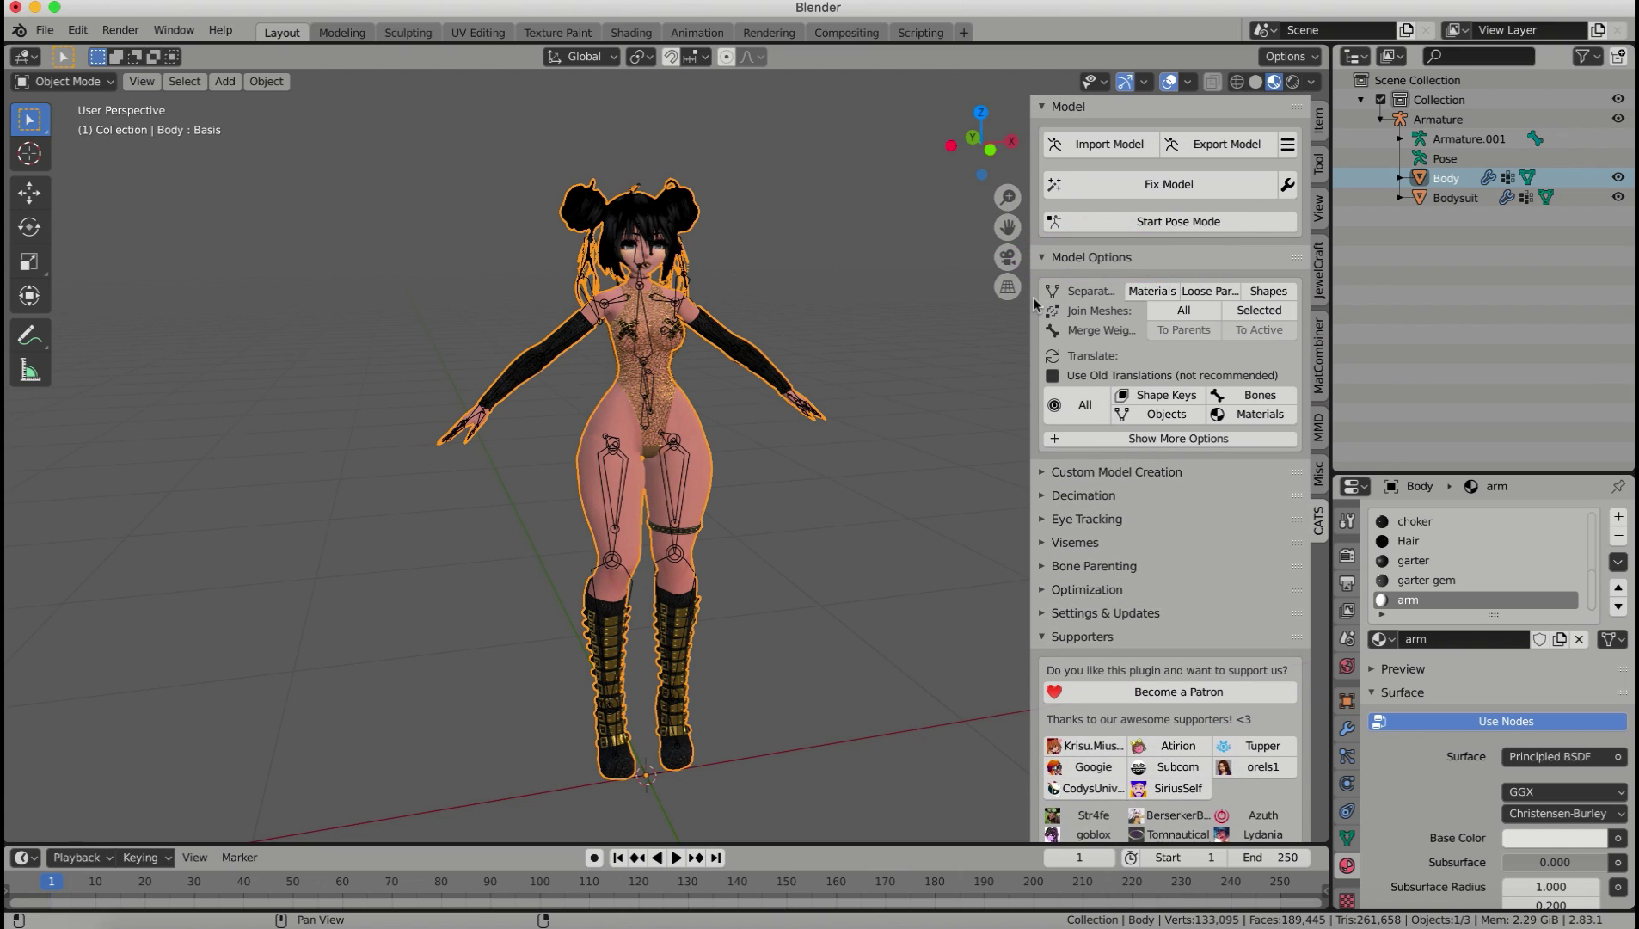
left_click_drag(1028, 301, 953, 302)
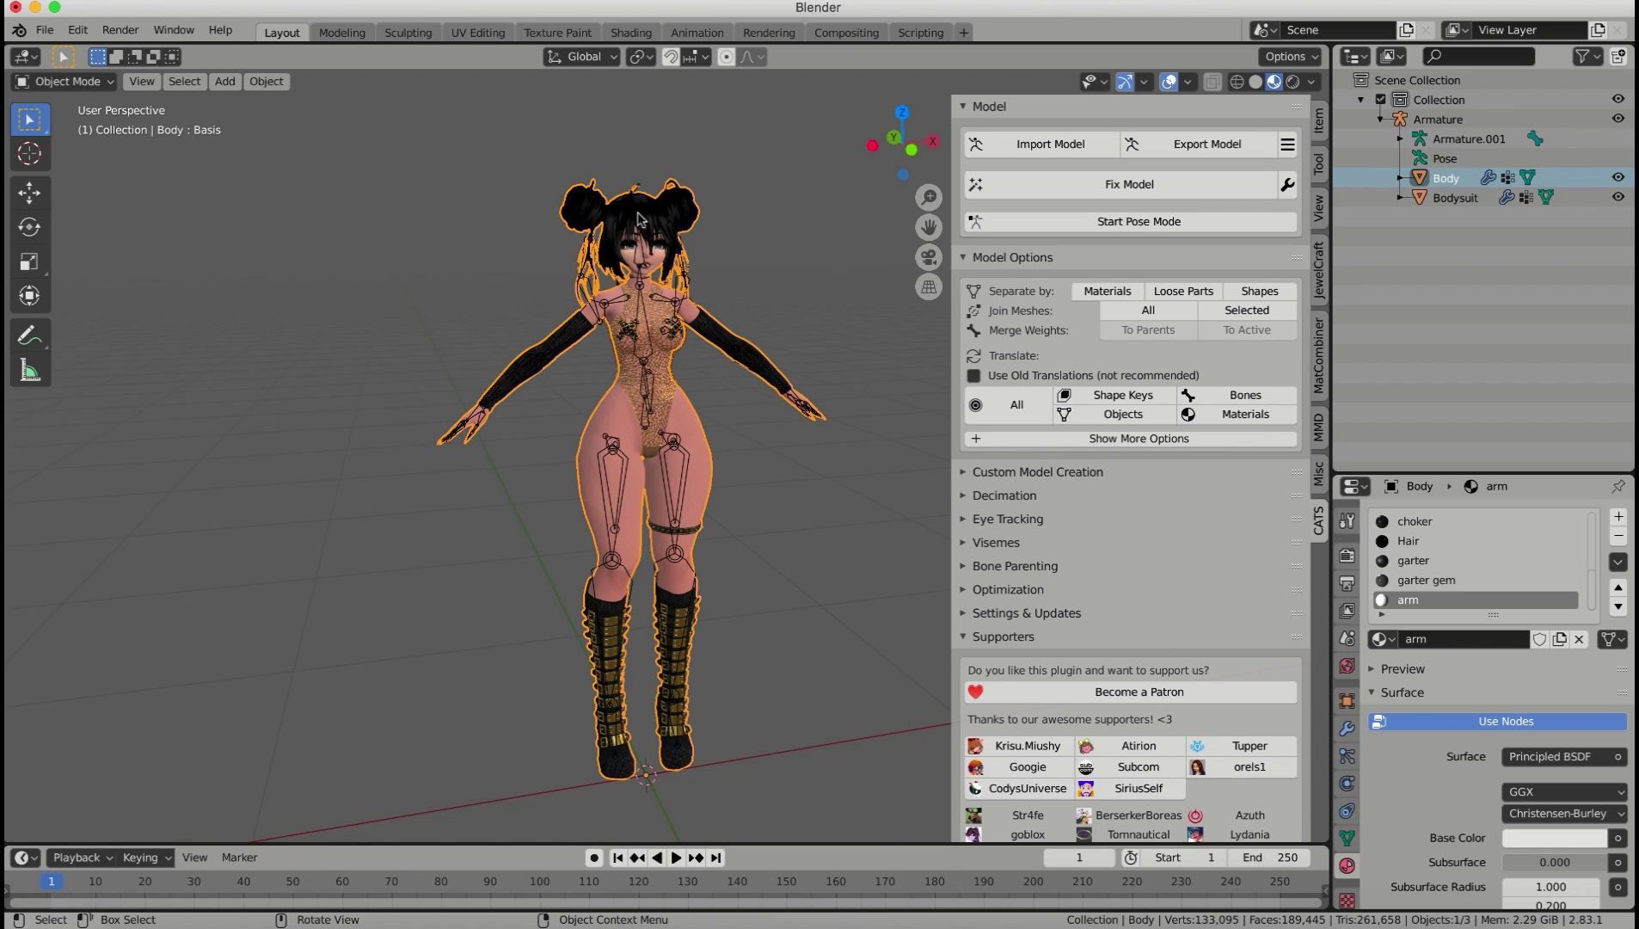
left_click(1092, 293)
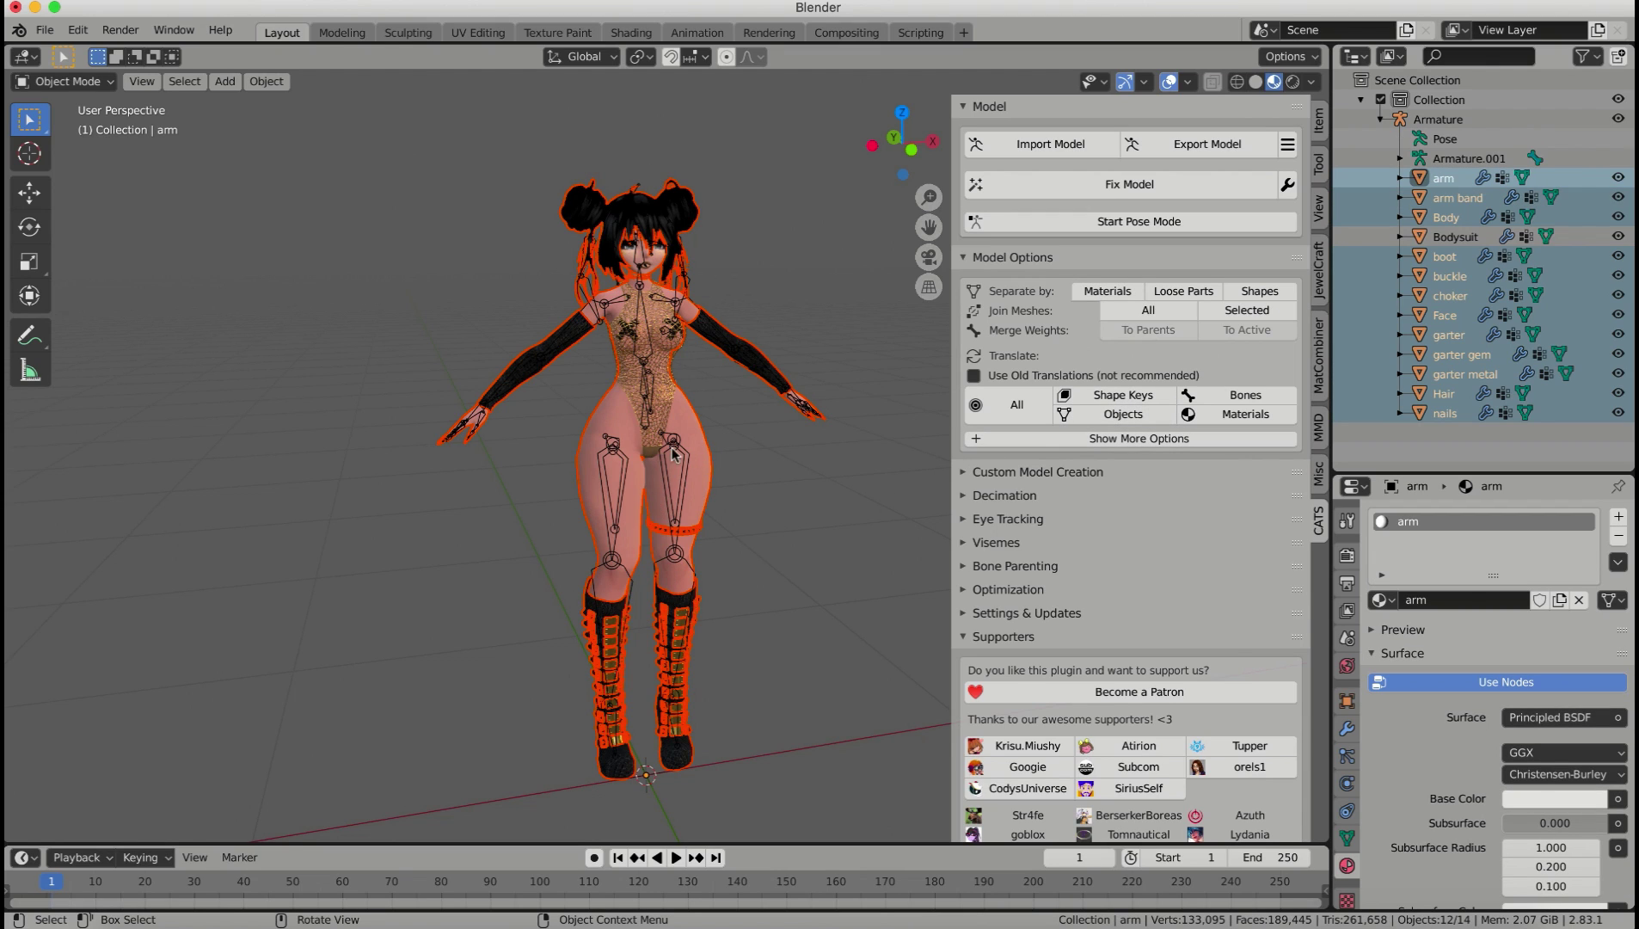
middle_click_drag(732, 513, 686, 308)
Step: Select buckle and boot with boot active, then join them with Ctrl+J
scroll(750, 533, "up", 8)
left_click(750, 534)
left_click(658, 293)
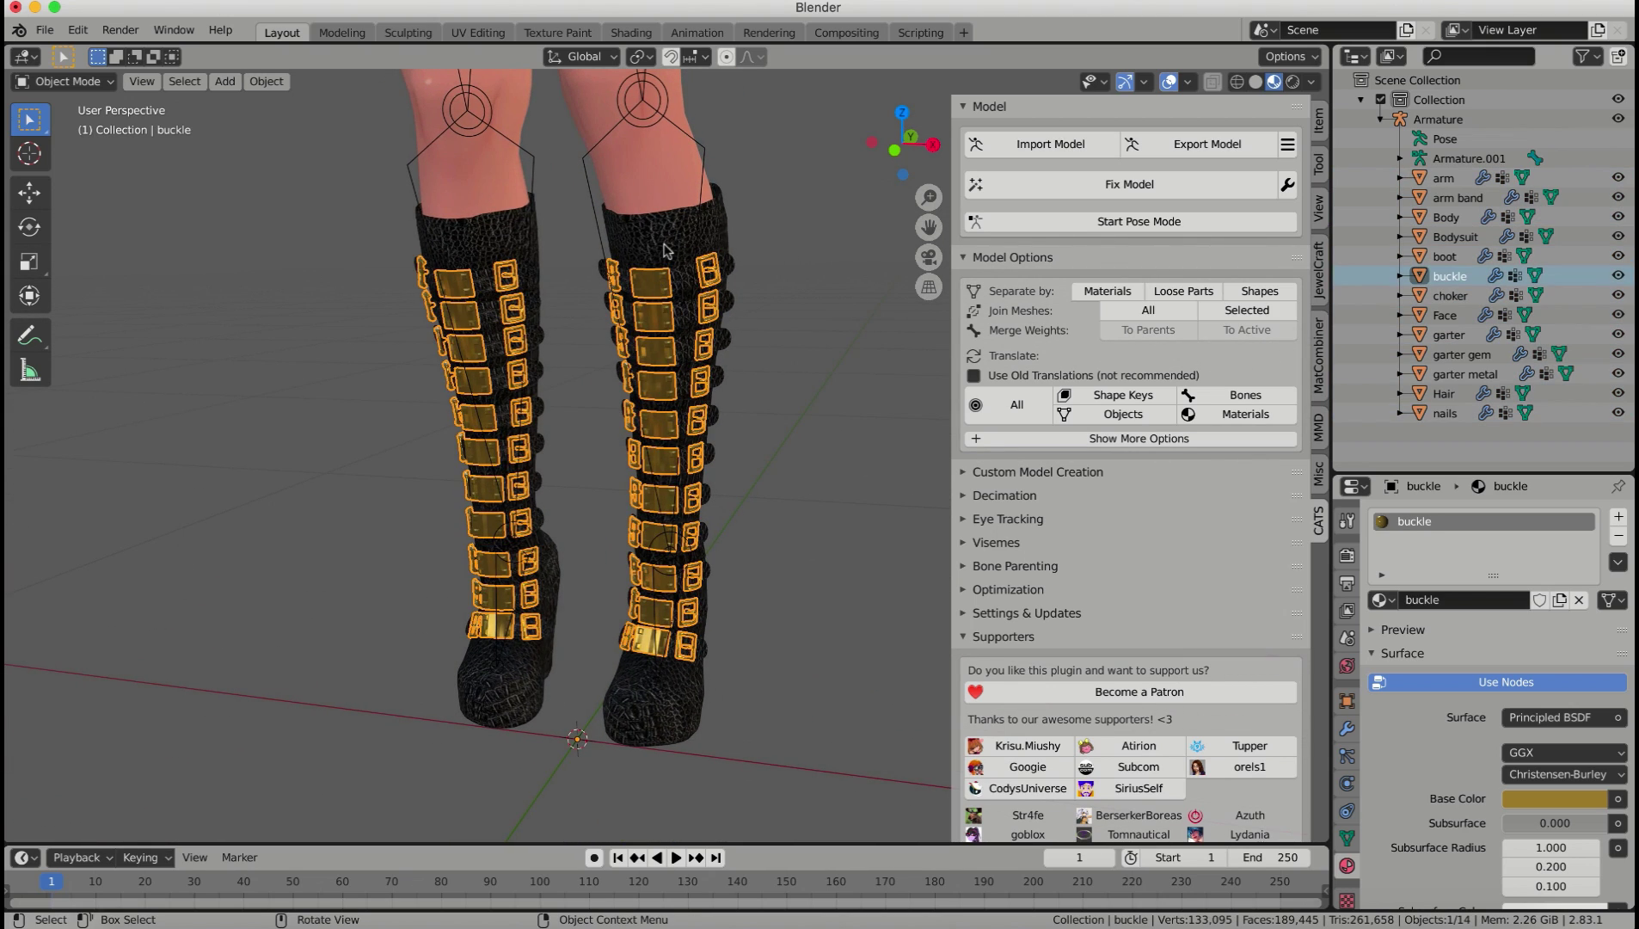
left_click(663, 251)
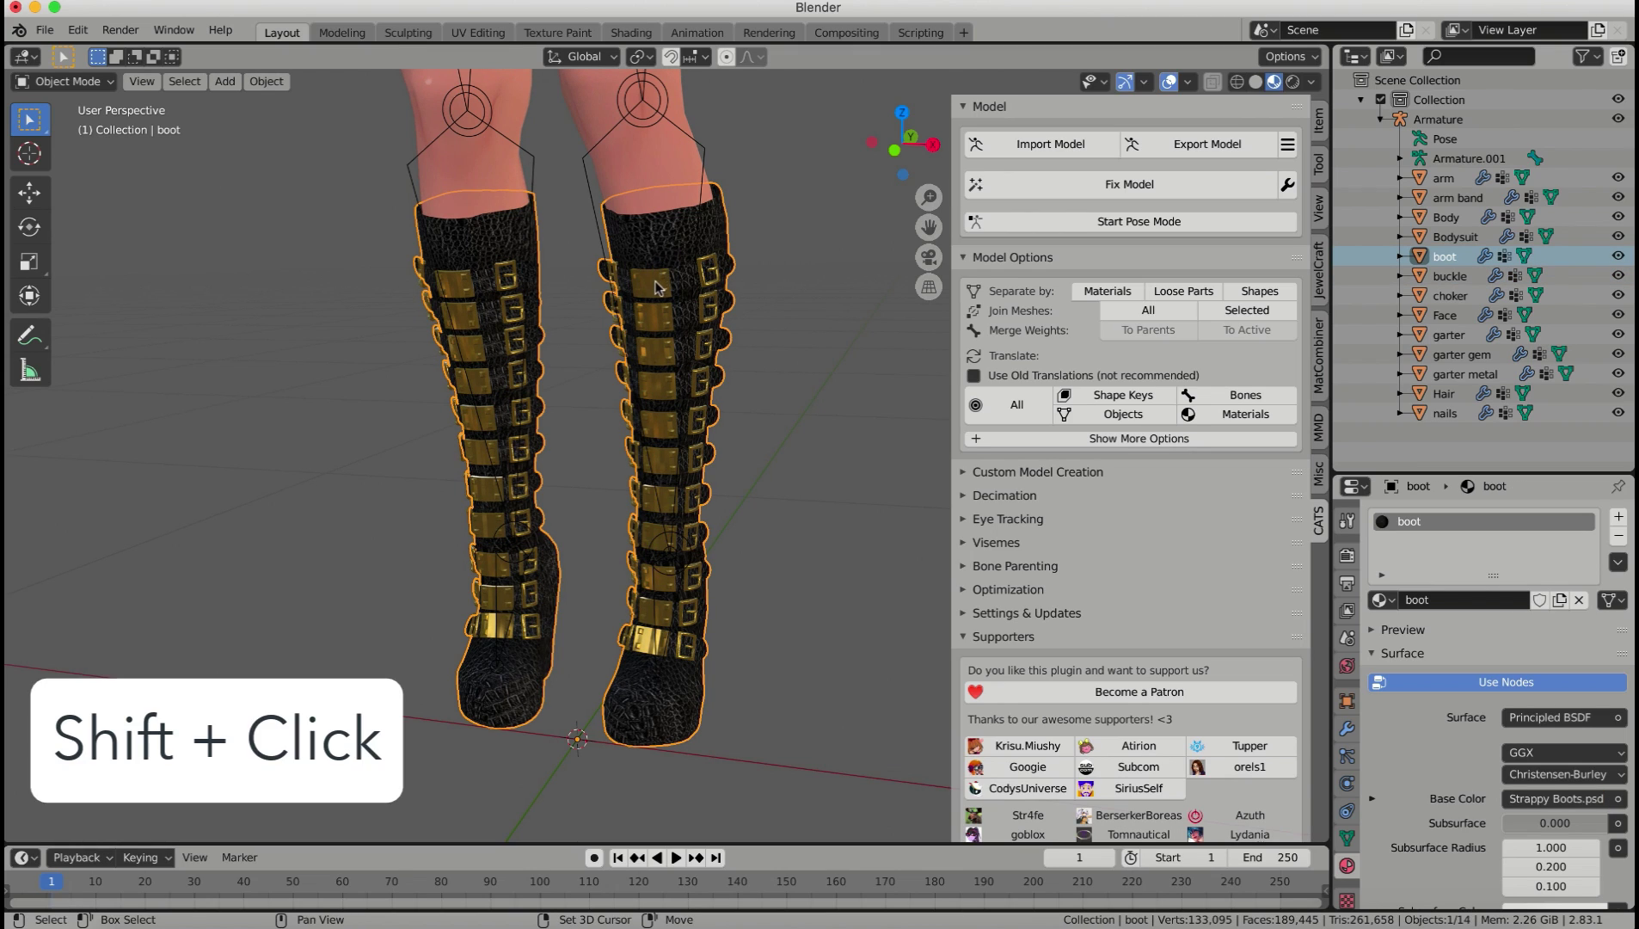
left_click(656, 286, "shift")
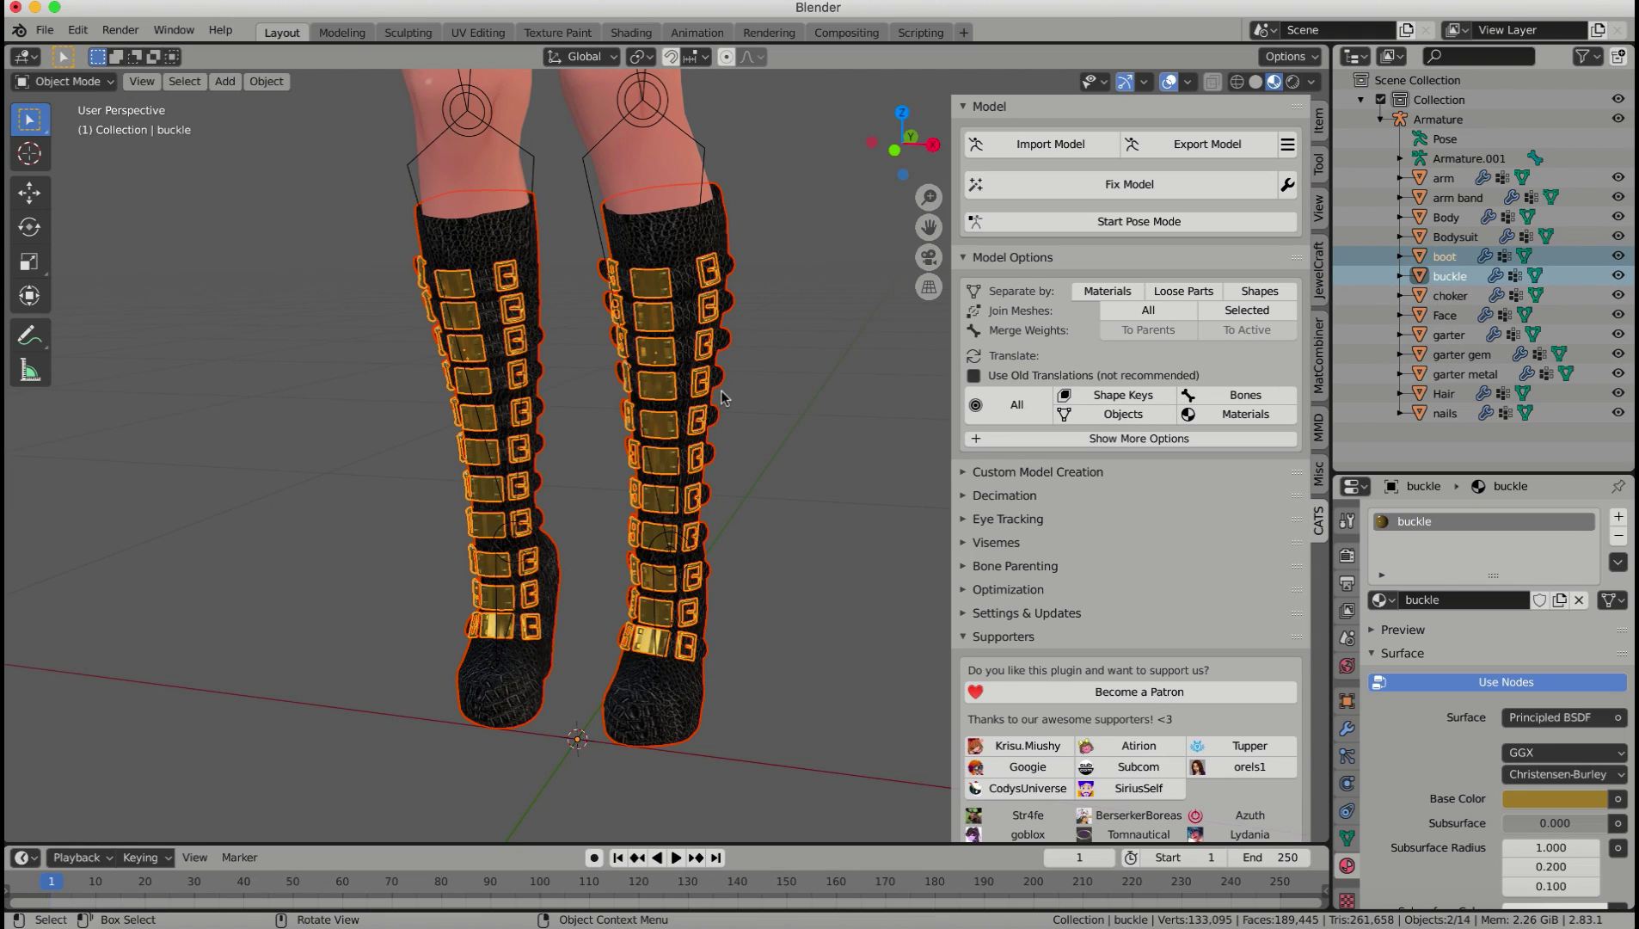
left_click(1452, 256, "ctrl")
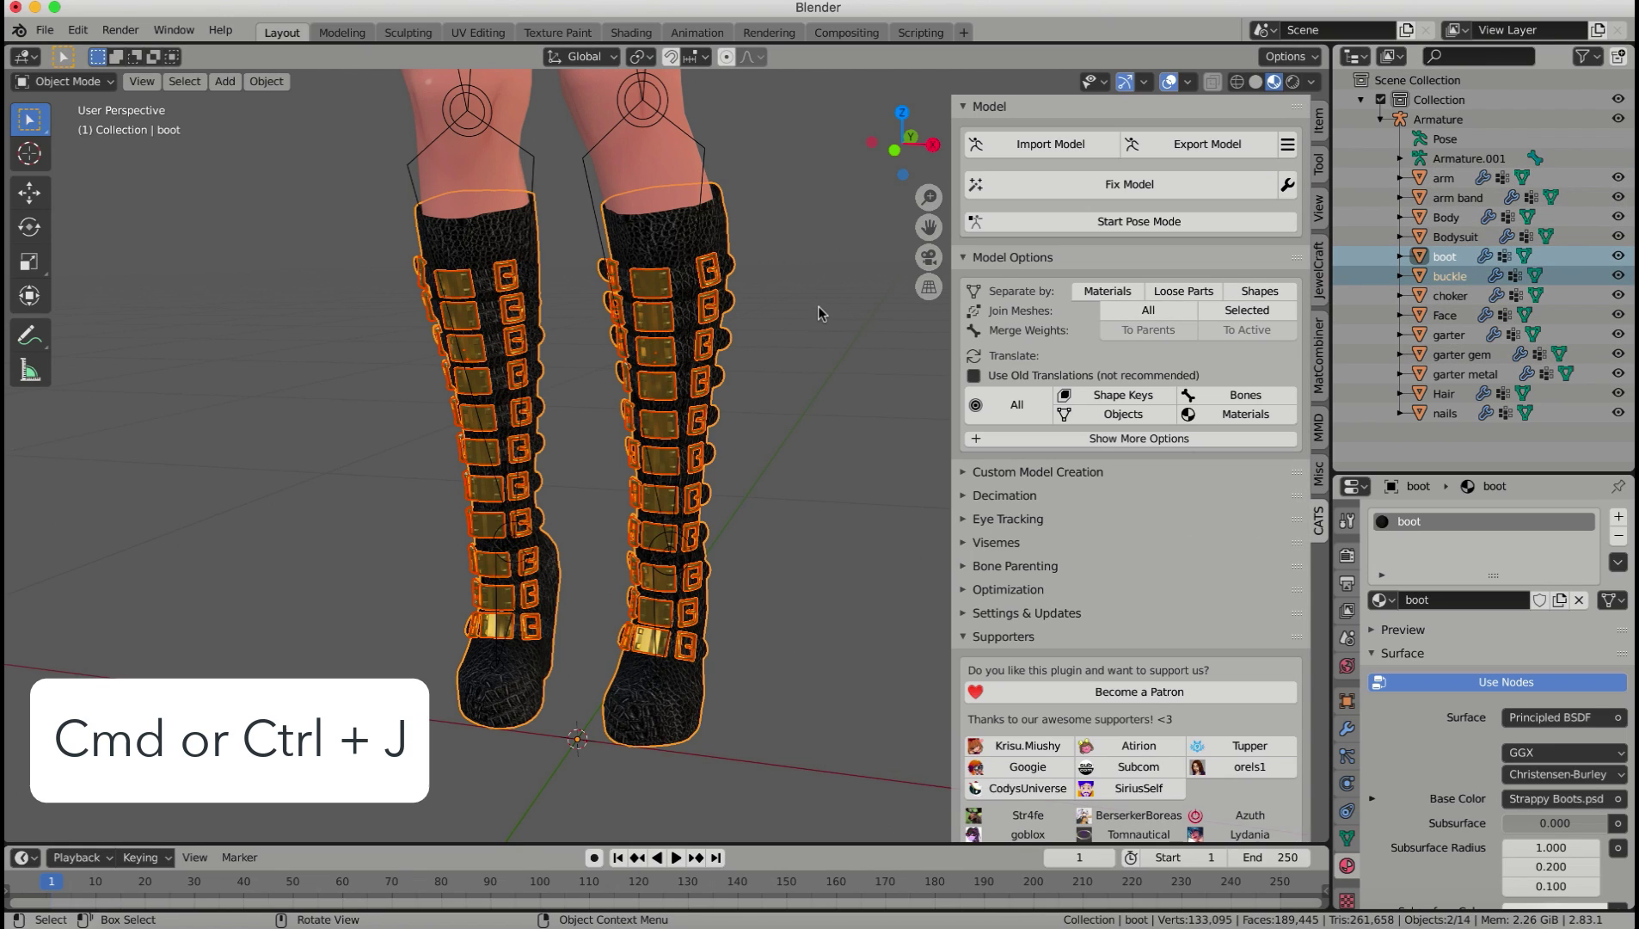
key("ctrl")
key("ctrl+j")
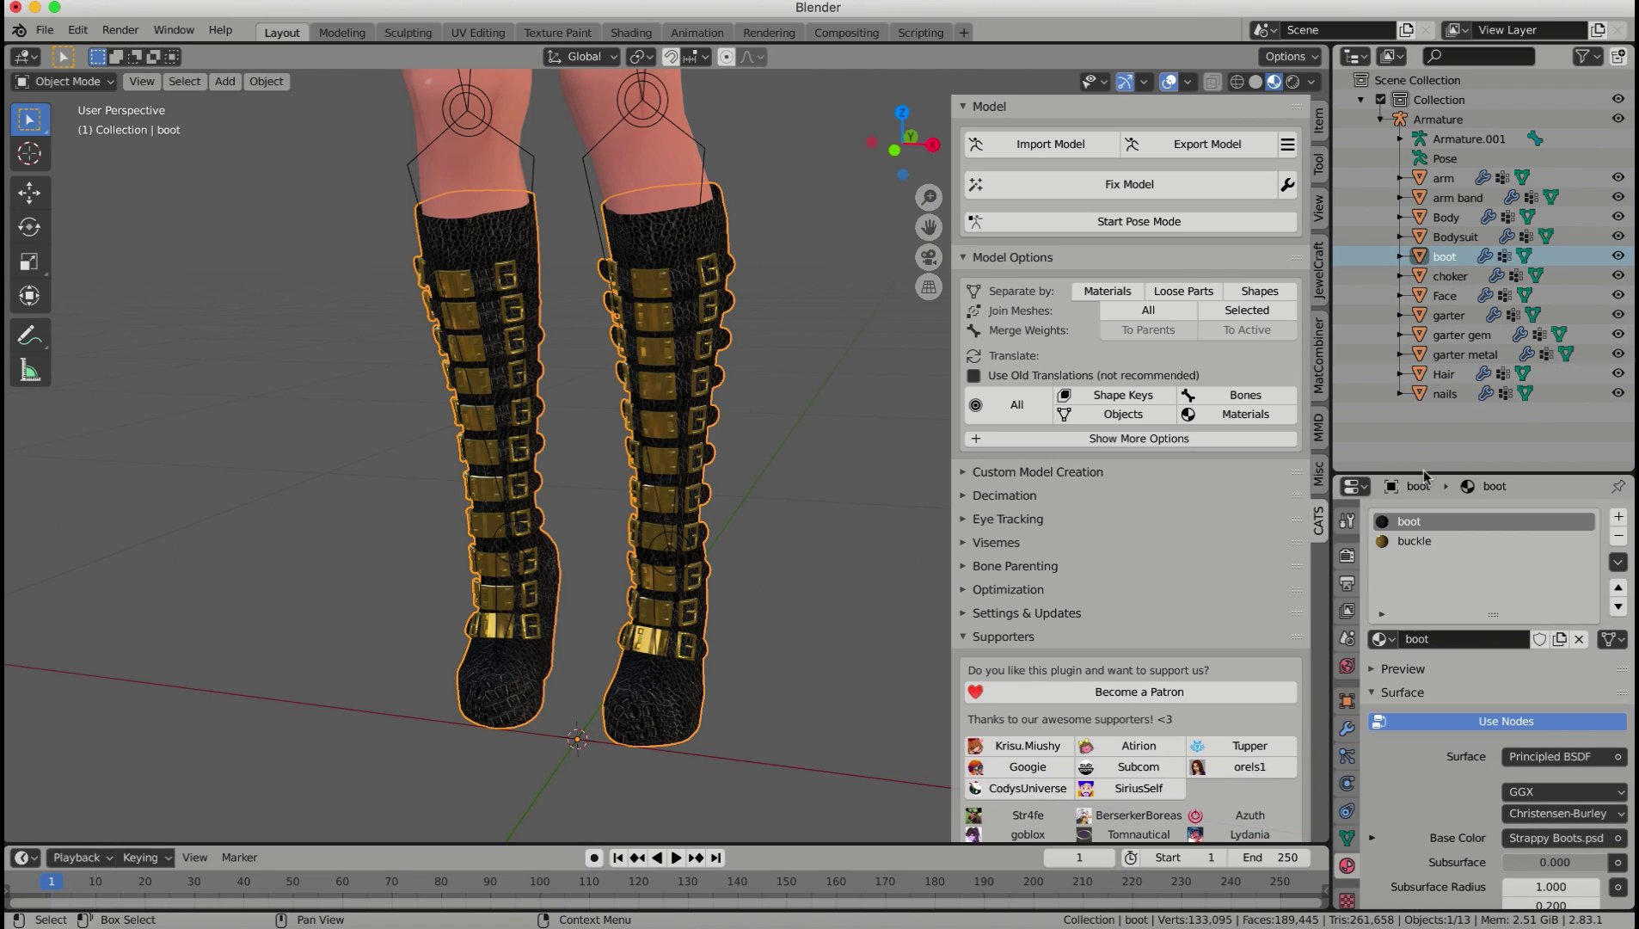
Step: Enlarge the Outliner to list every separated object and select boot
left_click(1430, 443)
left_click_drag(1430, 474, 1429, 404)
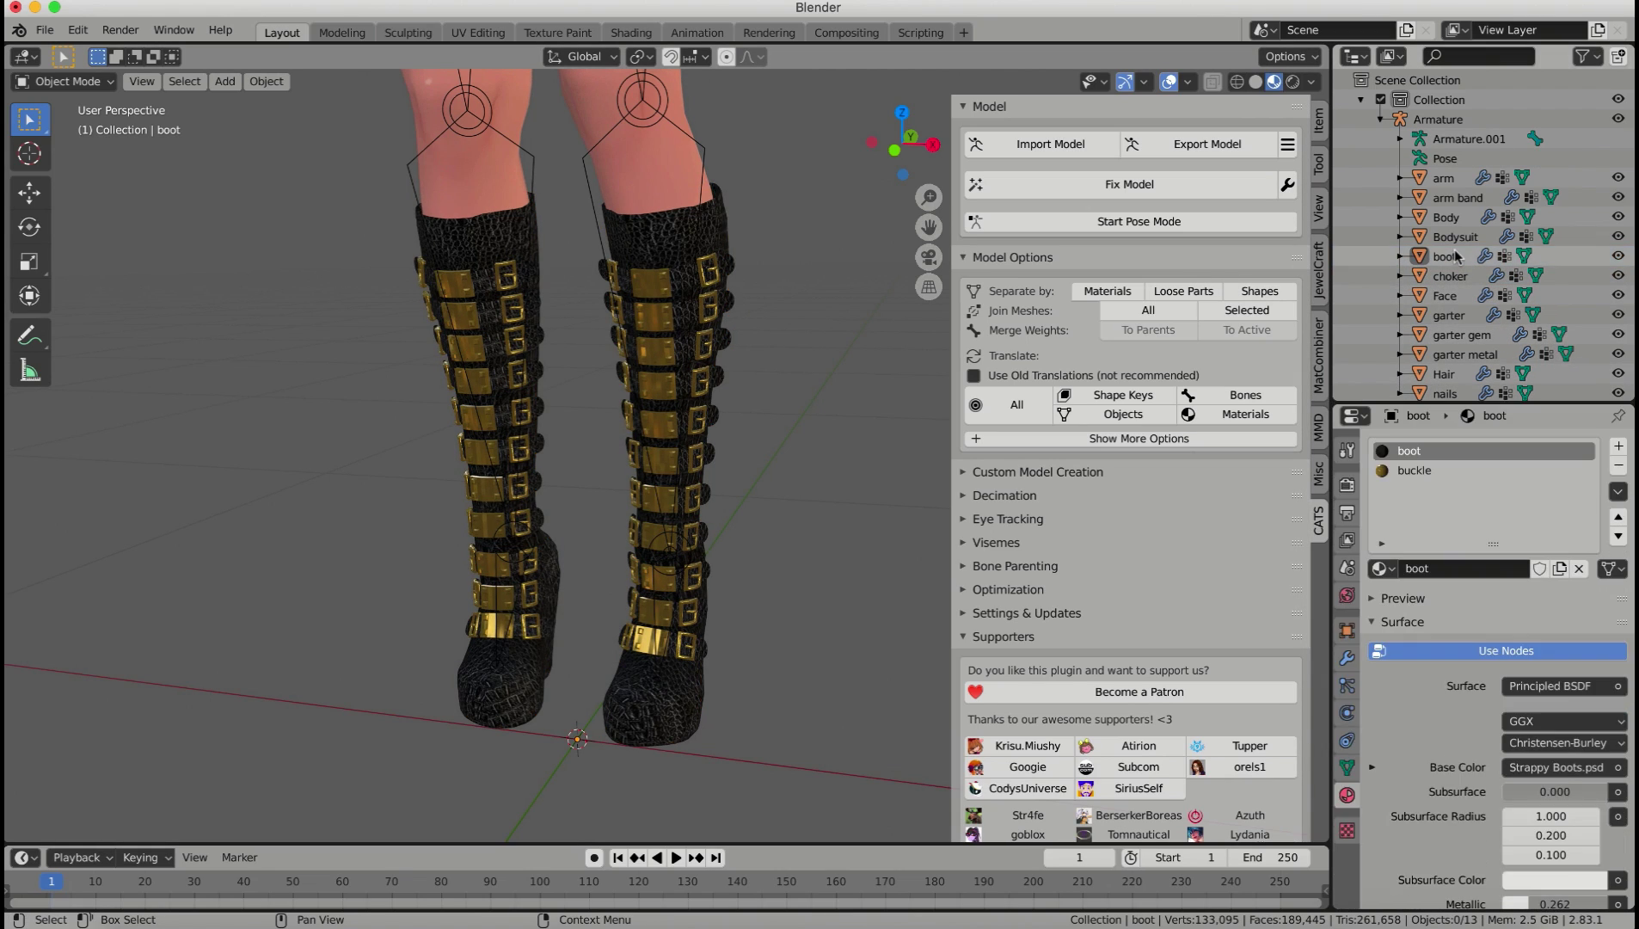
left_click(1456, 256)
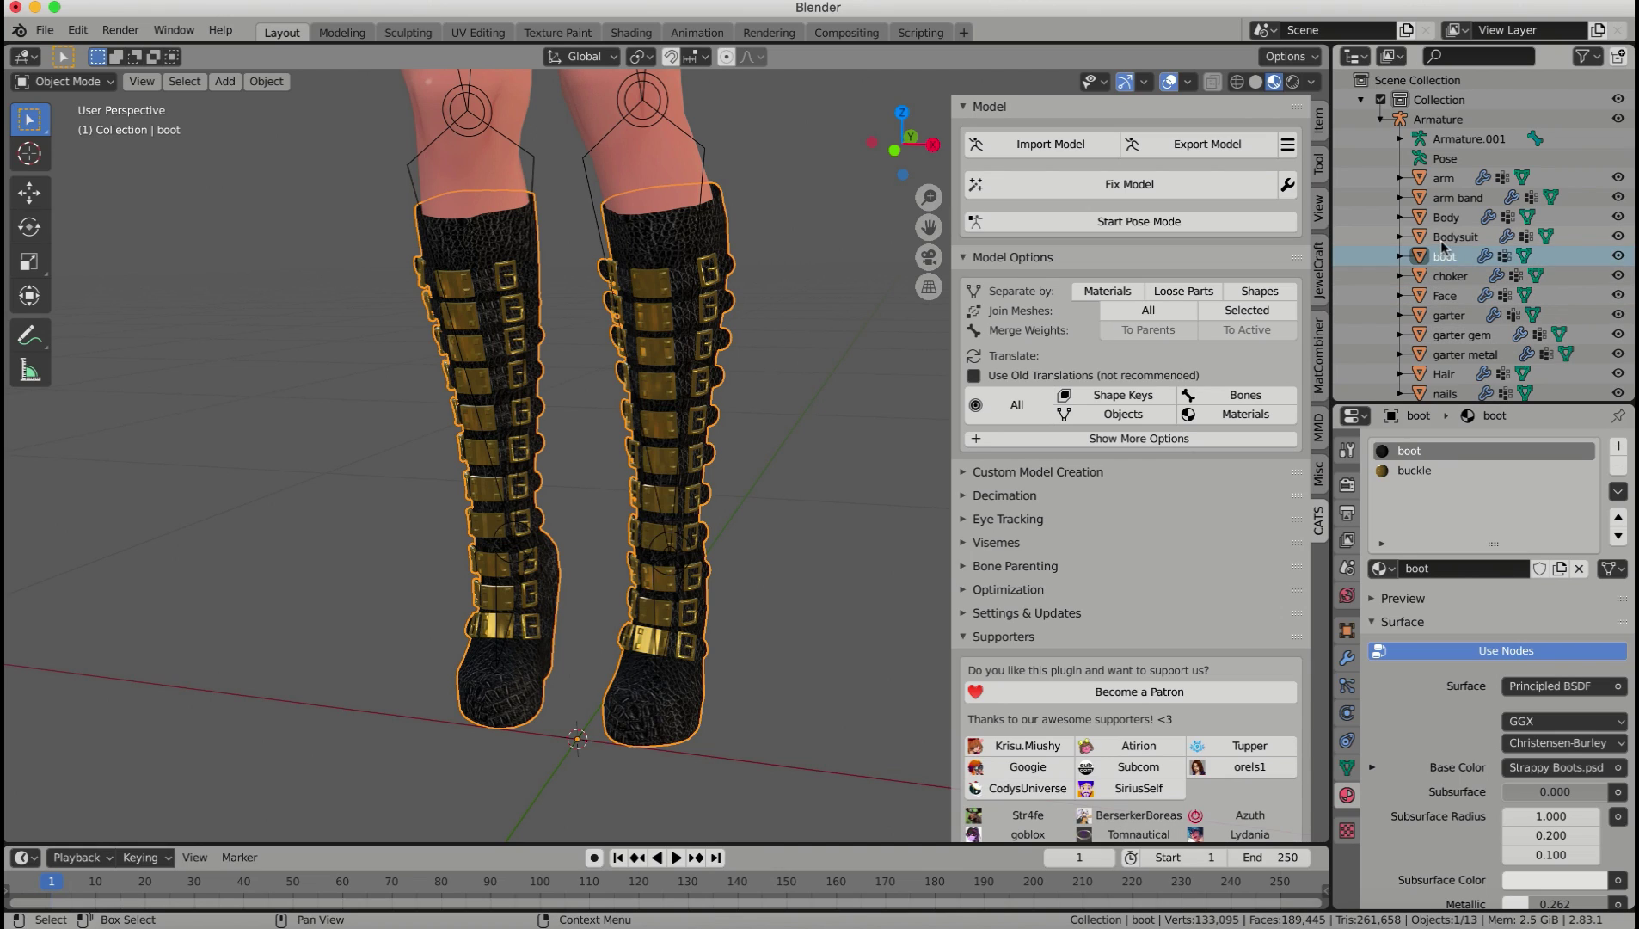
Step: Remove the boot's buckle material slot, then undo to restore it
left_click(1409, 472)
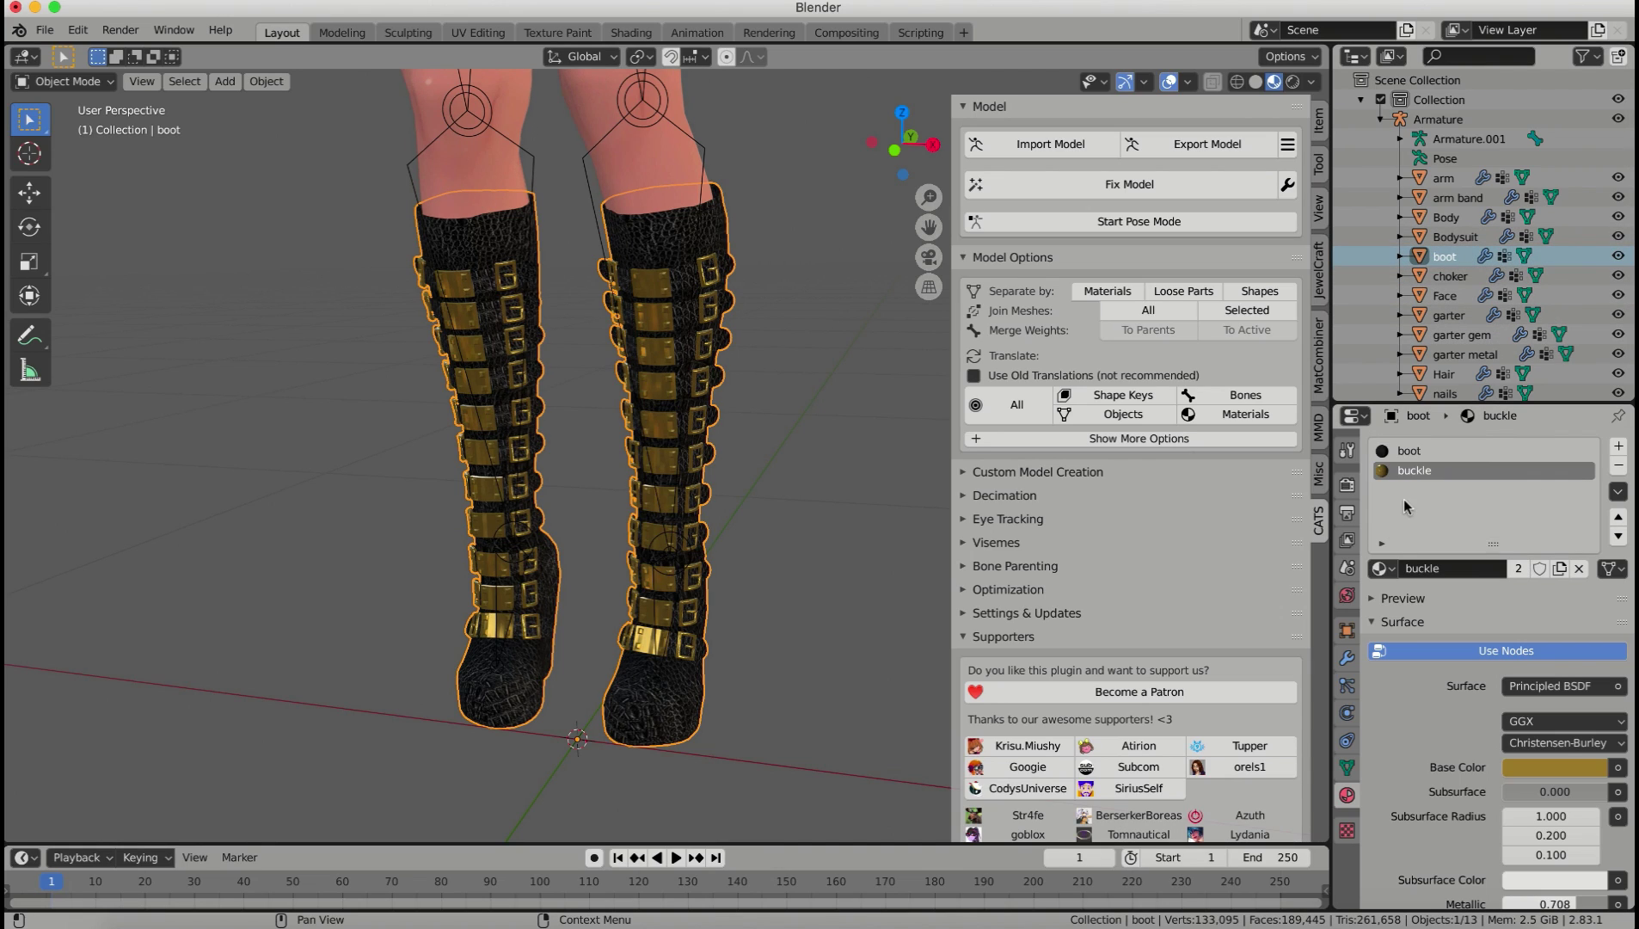
left_click(1619, 466)
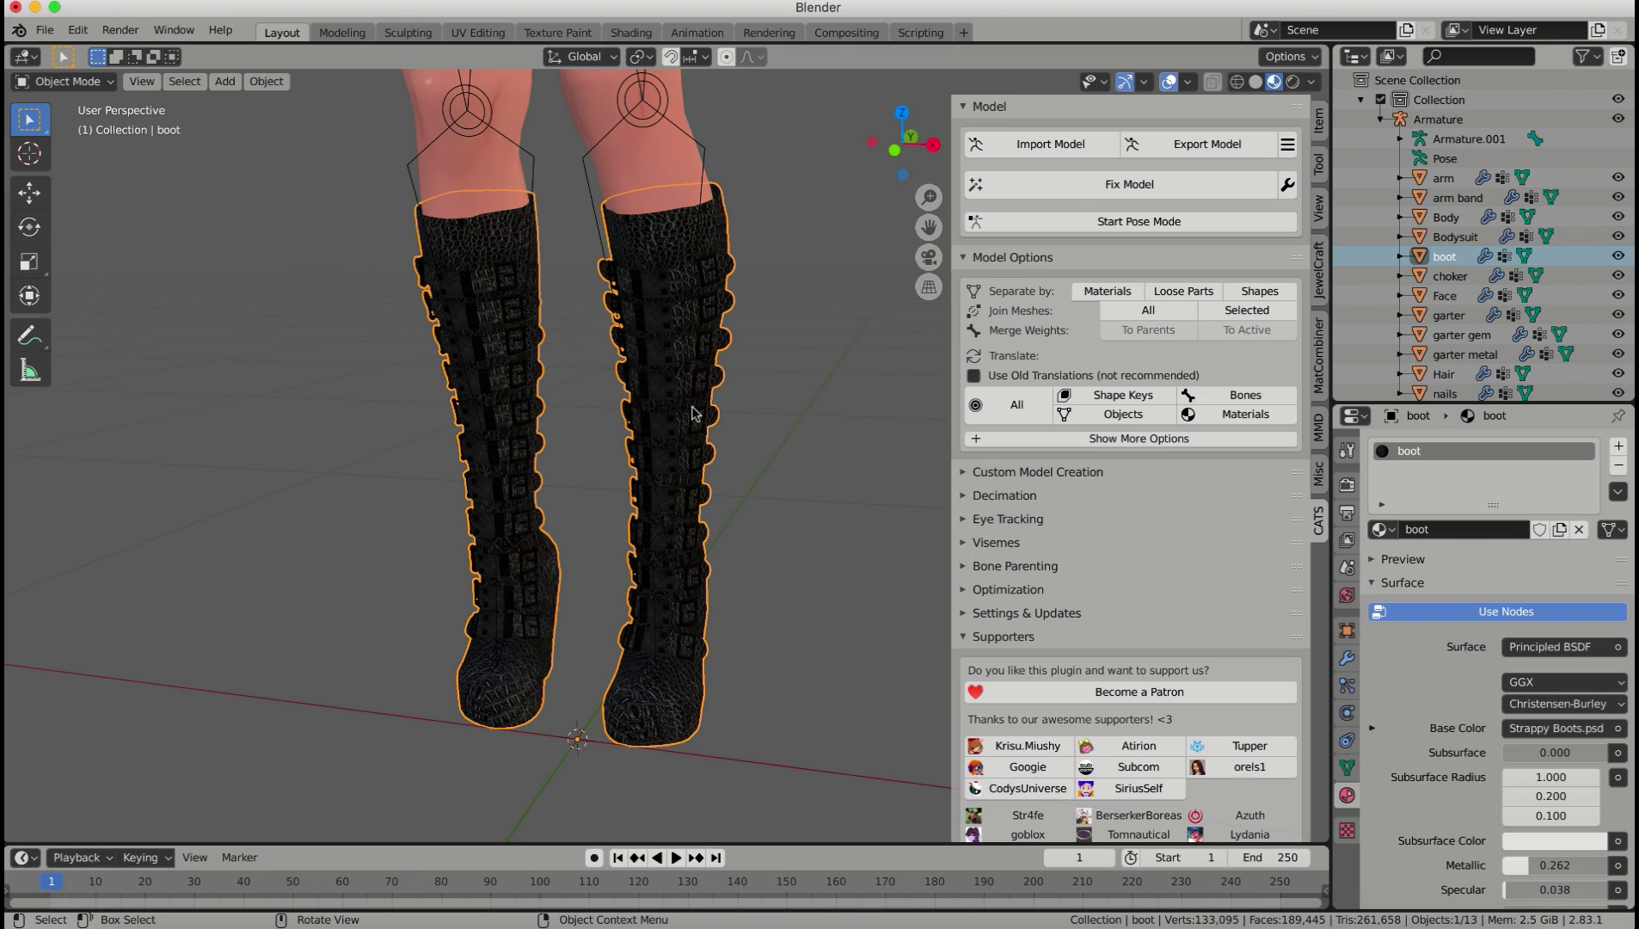
key("ctrl+z")
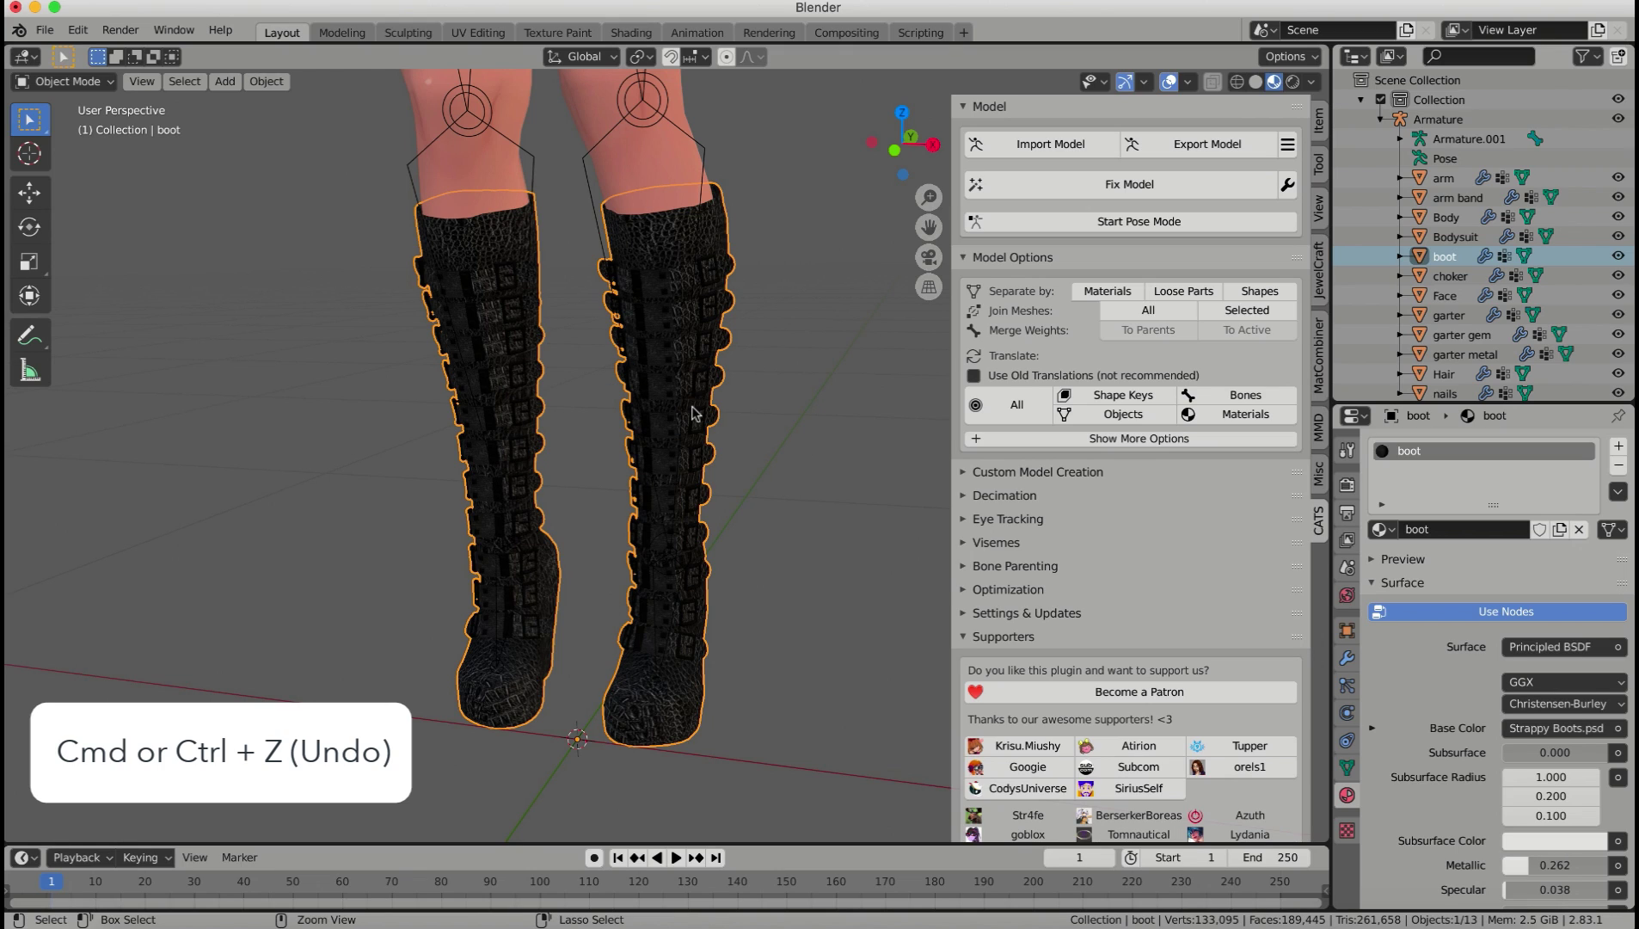
key("ctrl+z")
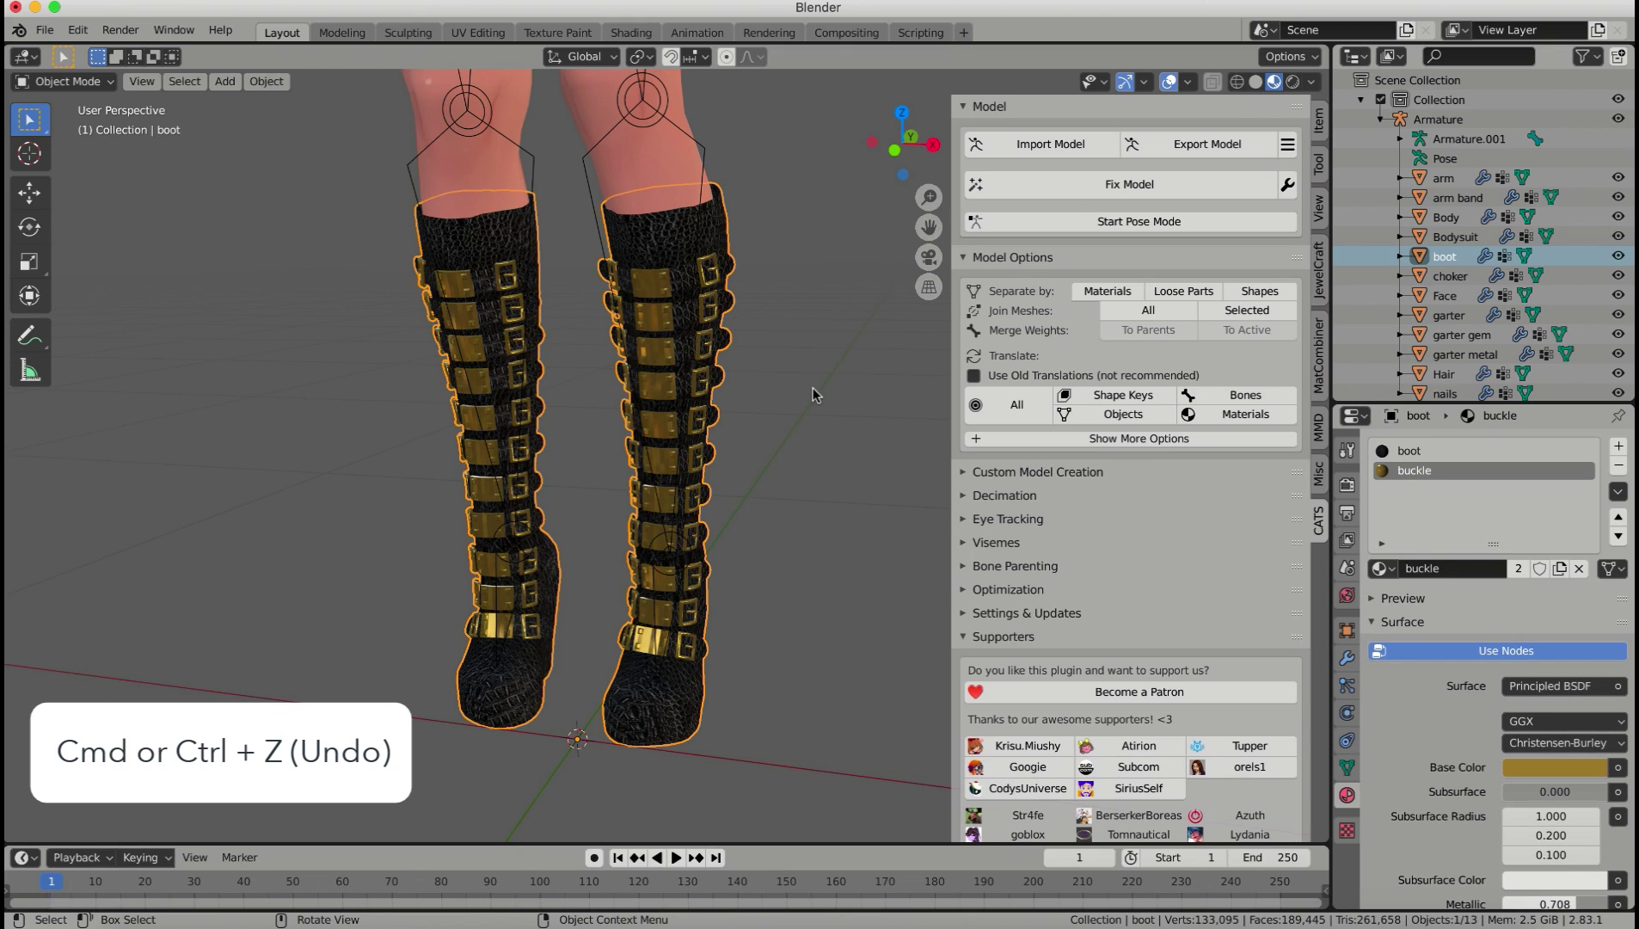
left_click(728, 252)
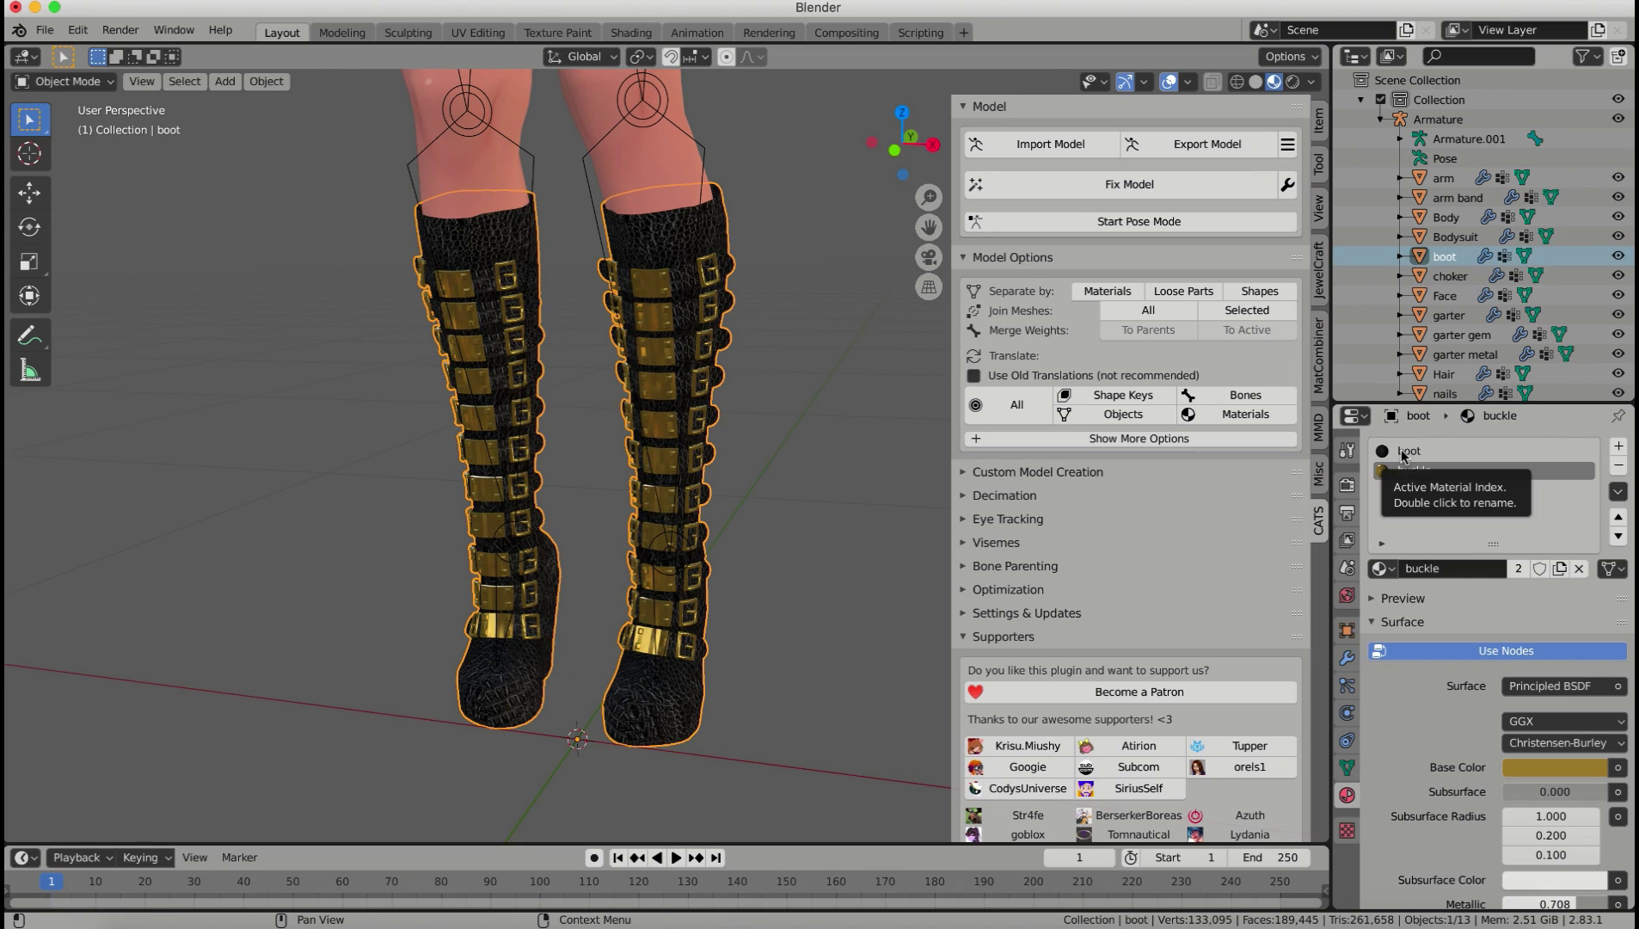
left_click(1619, 256)
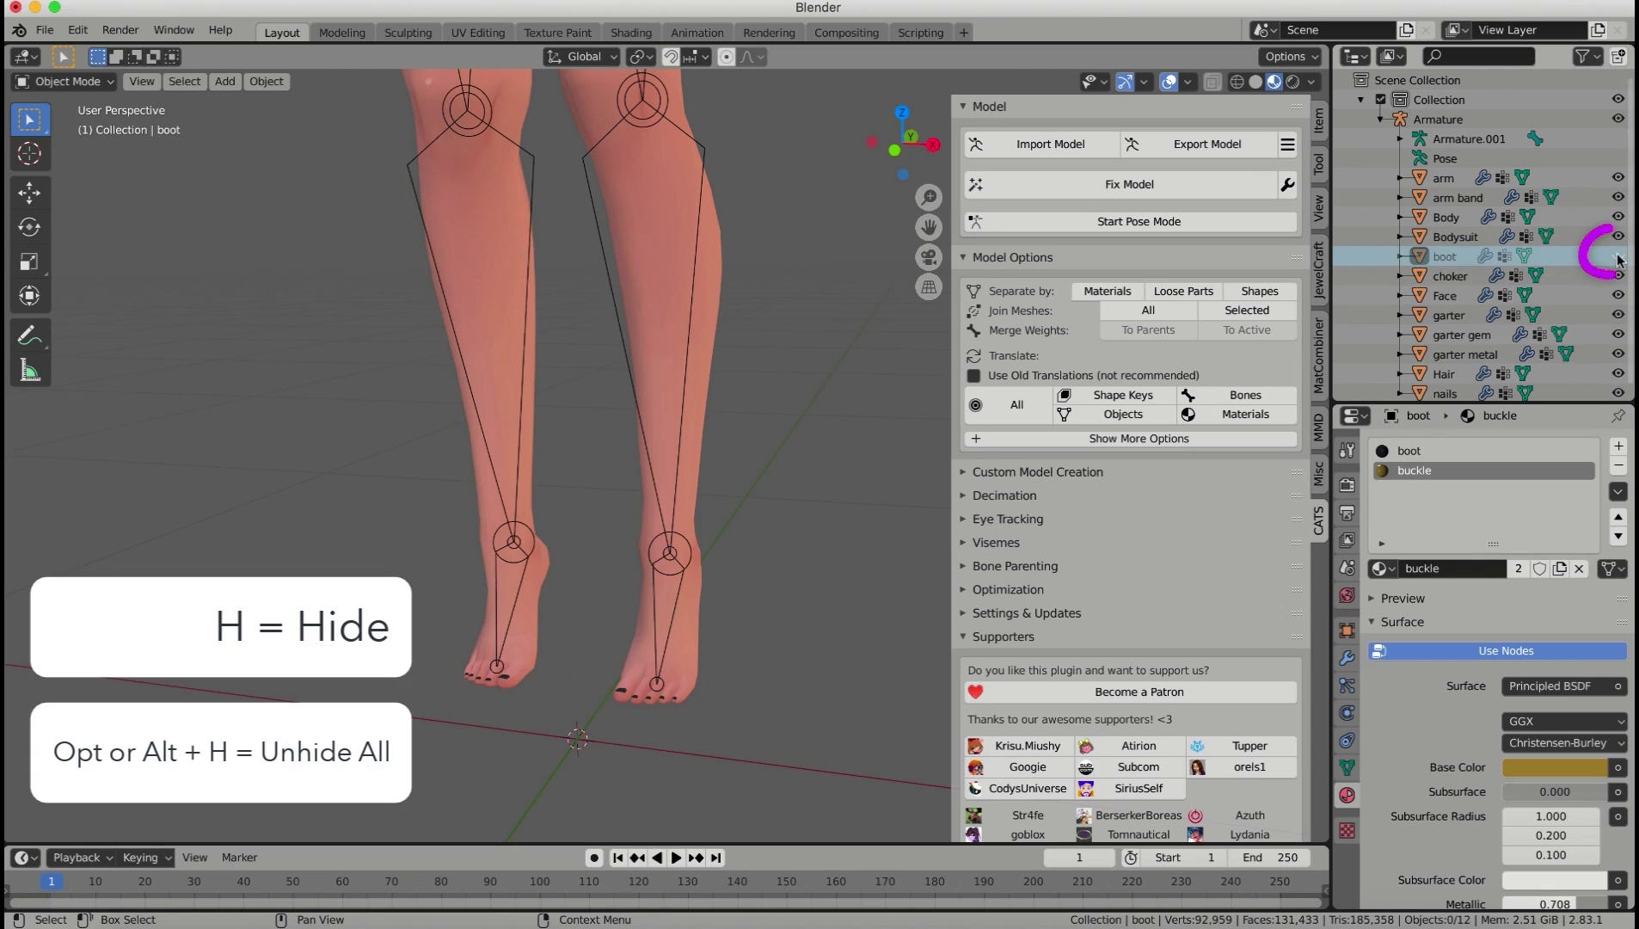
left_click(1618, 257)
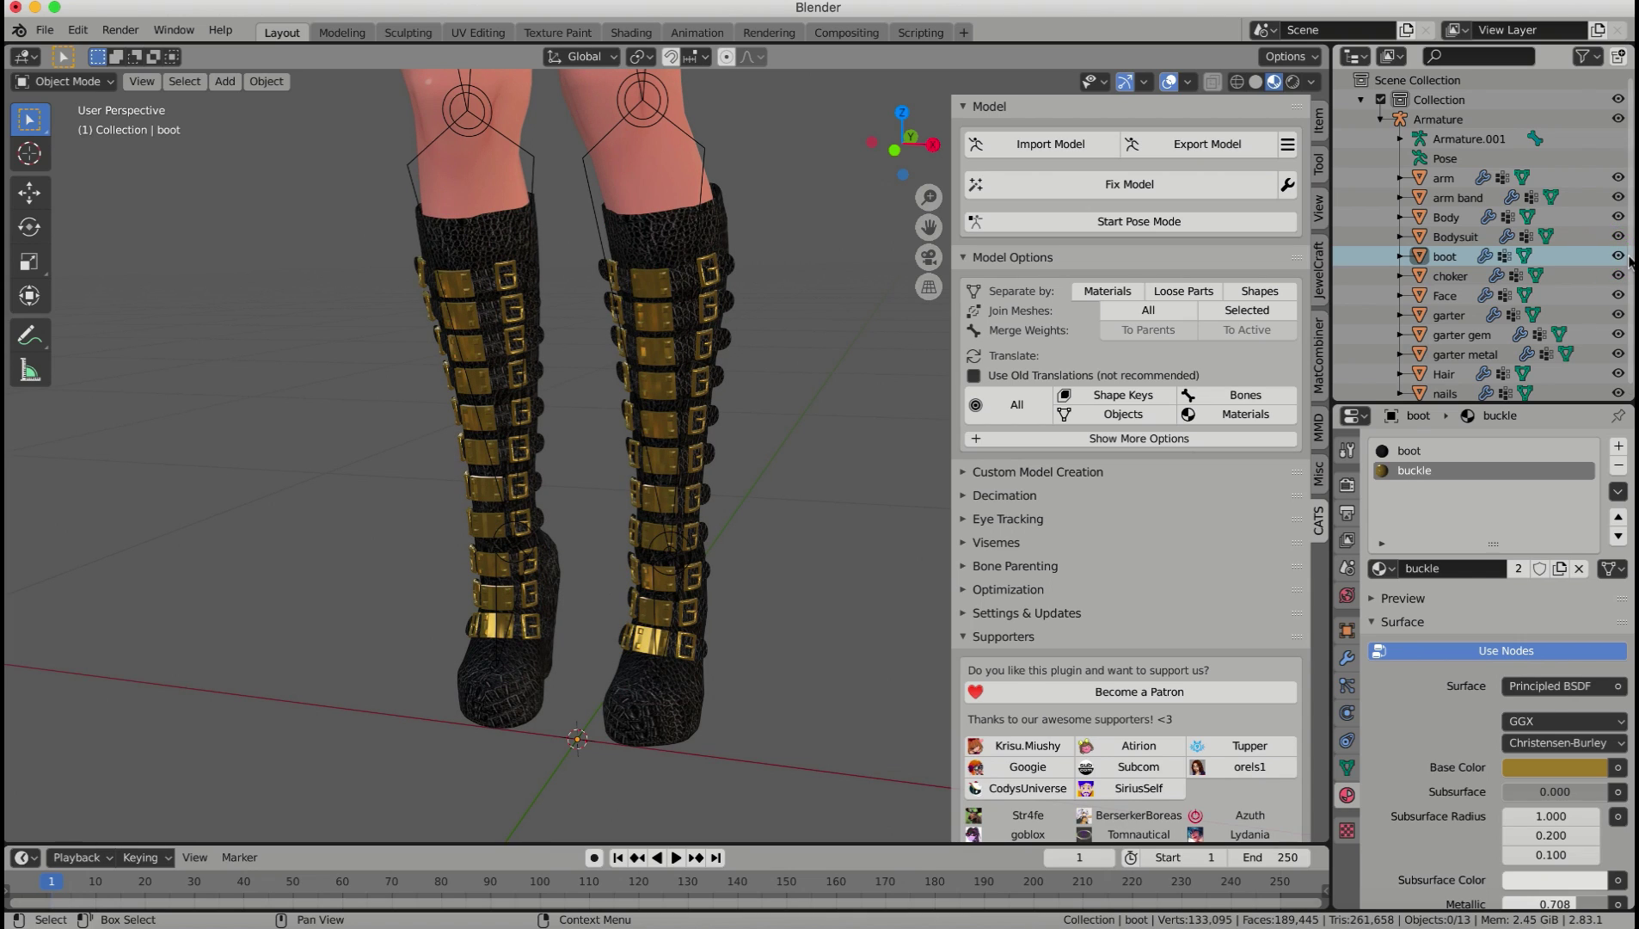
key("h")
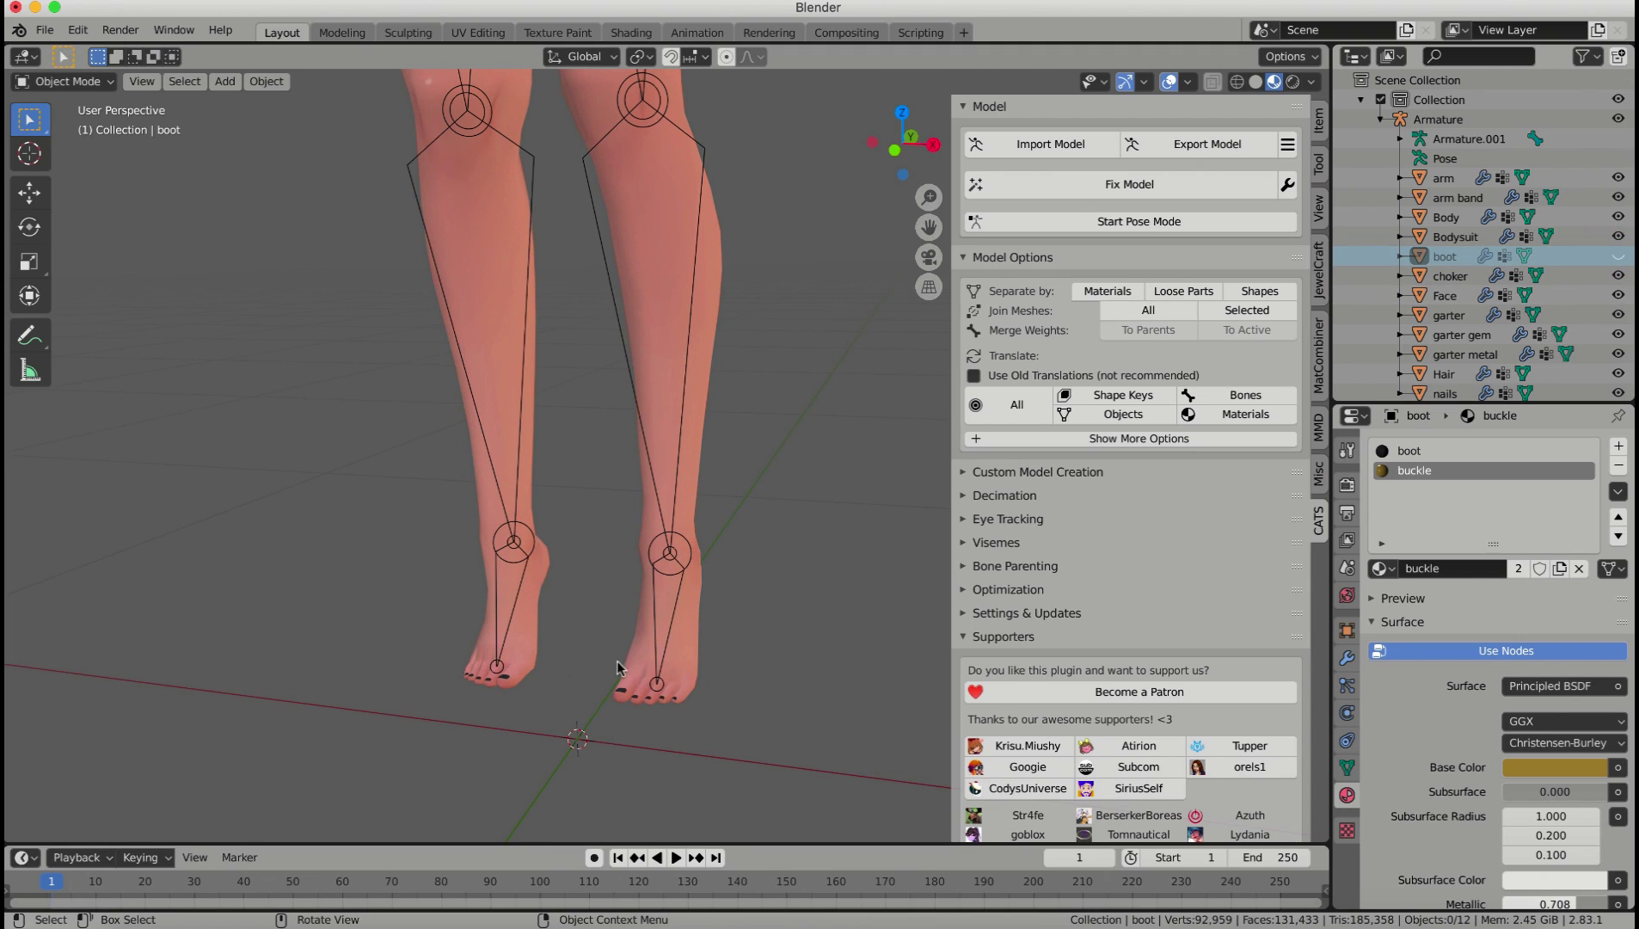
middle_click_drag(767, 366, 744, 398)
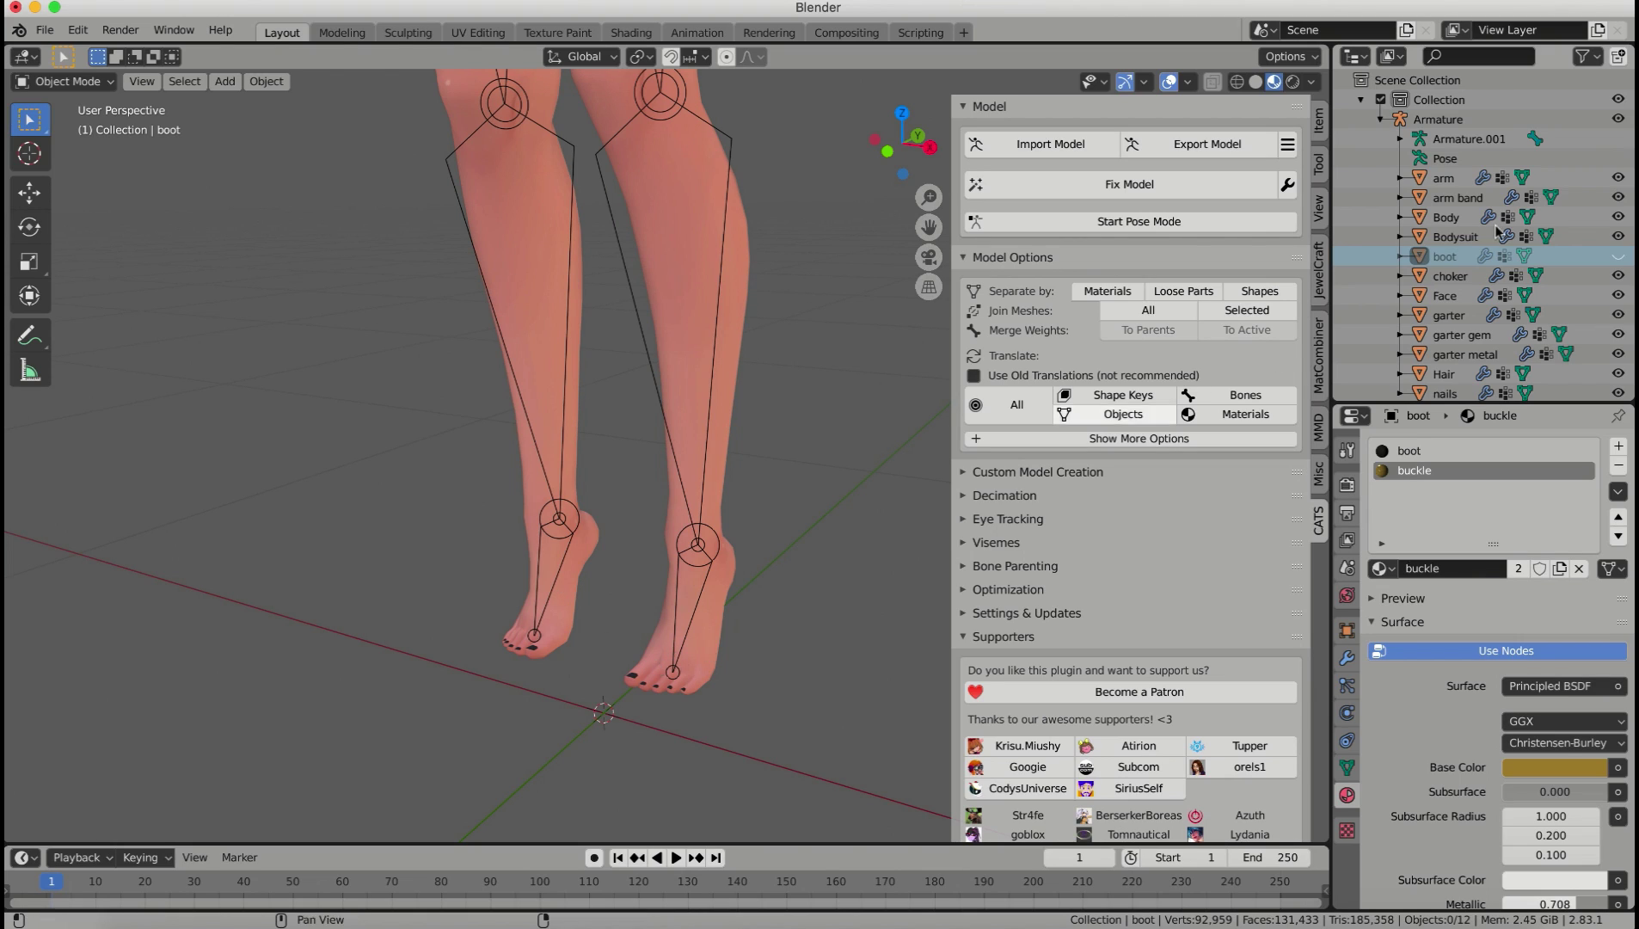
left_click(1619, 257)
middle_click_drag(637, 301, 771, 286)
scroll(743, 248, "up", 2)
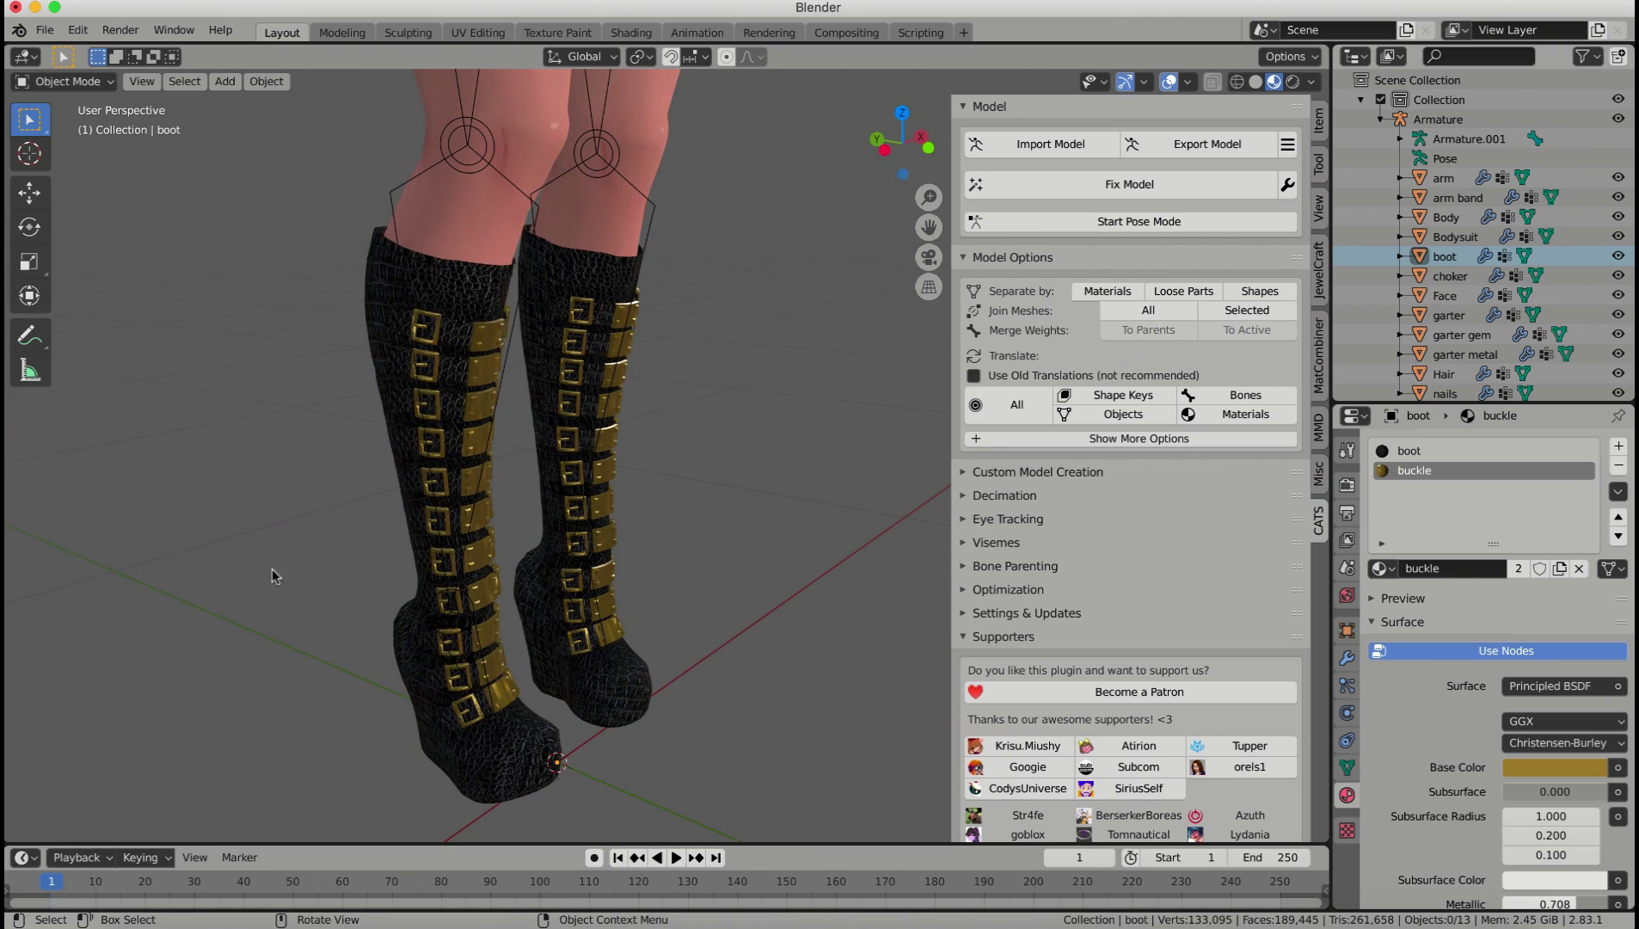
Step: Join the garter metal, garter gem and garter band into one garter object
scroll(823, 412, "up", 5)
middle_click_drag(823, 412, 437, 338)
scroll(618, 419, "up", 3)
left_click(416, 298)
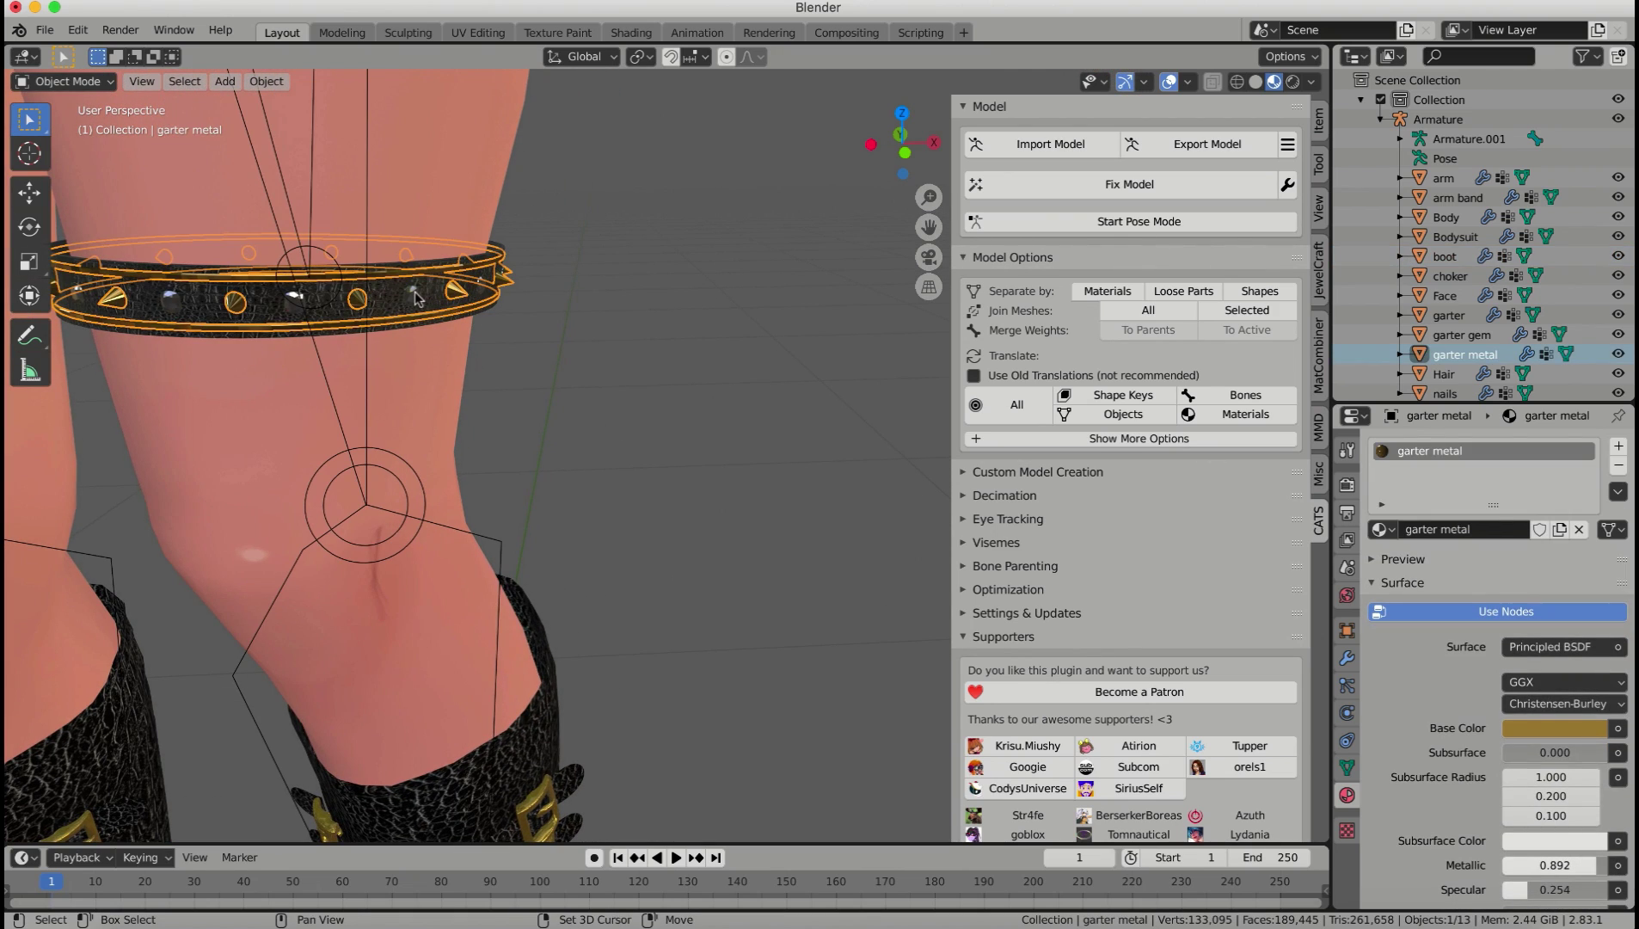
left_click(414, 298, "shift")
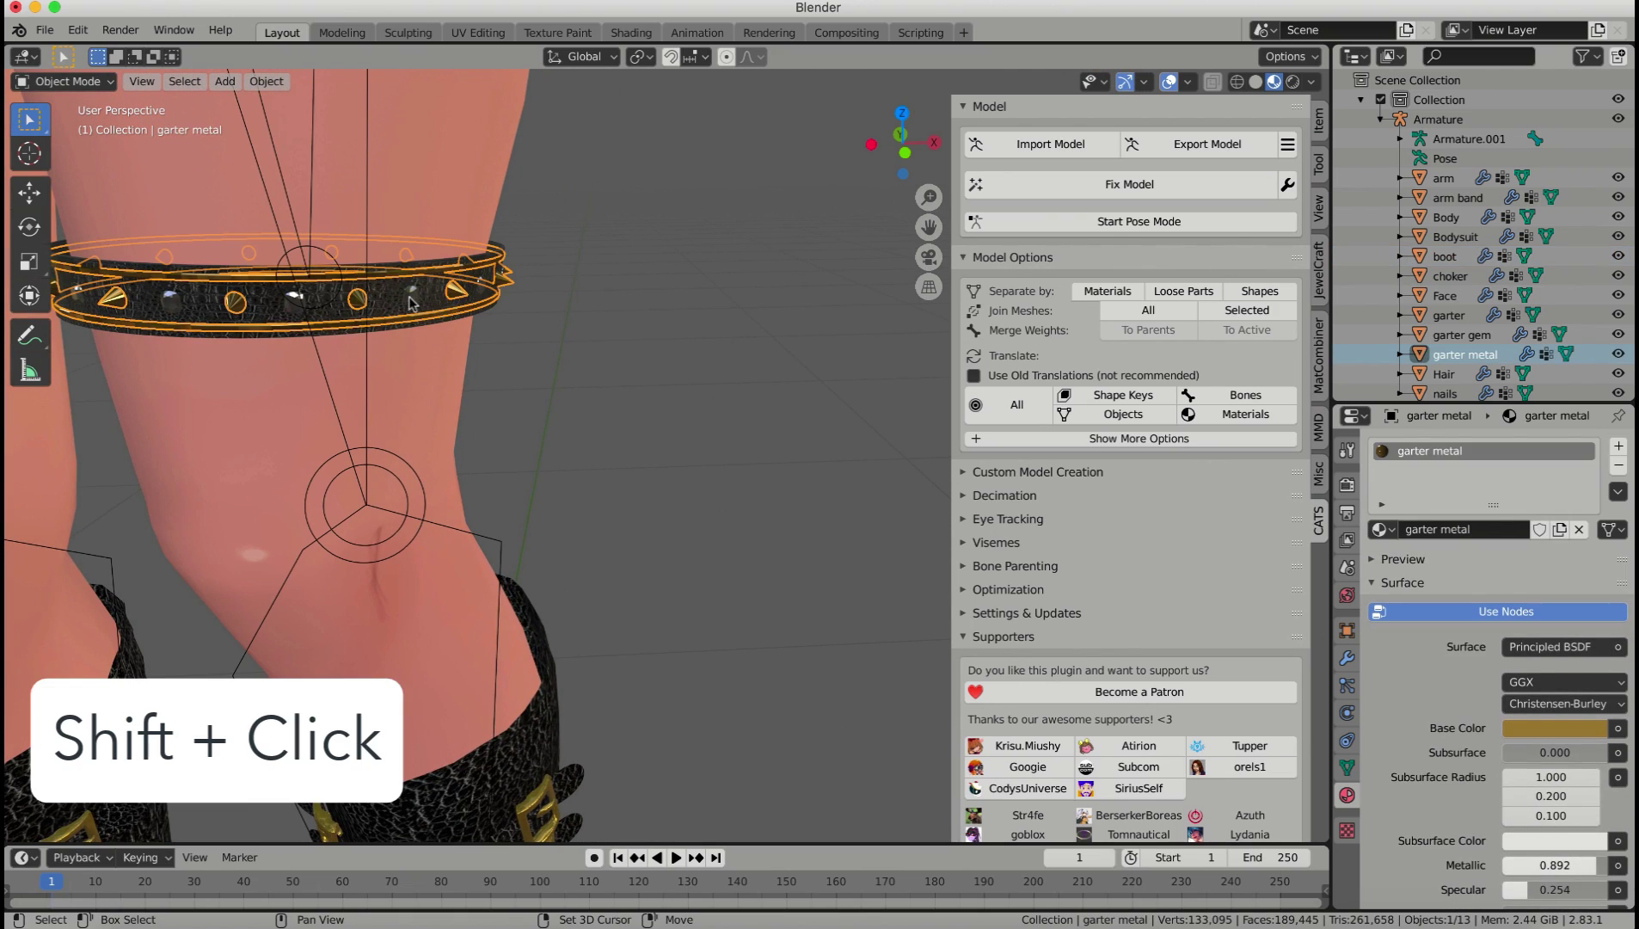
left_click(411, 299, "shift")
left_click(434, 300, "shift")
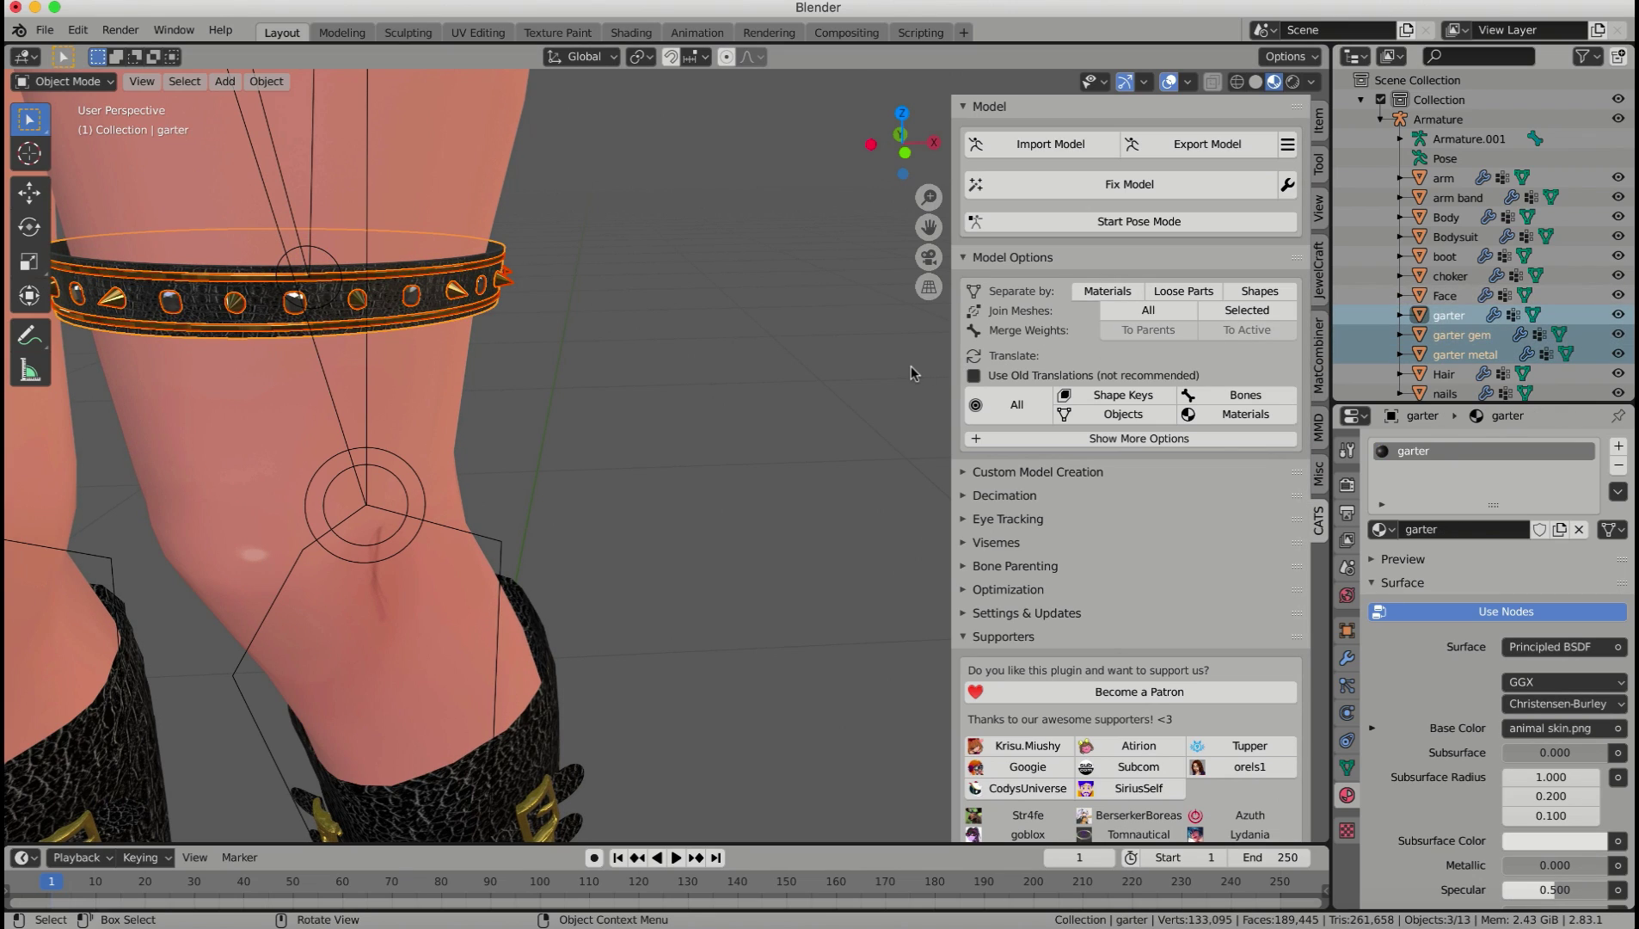
key("ctrl+j")
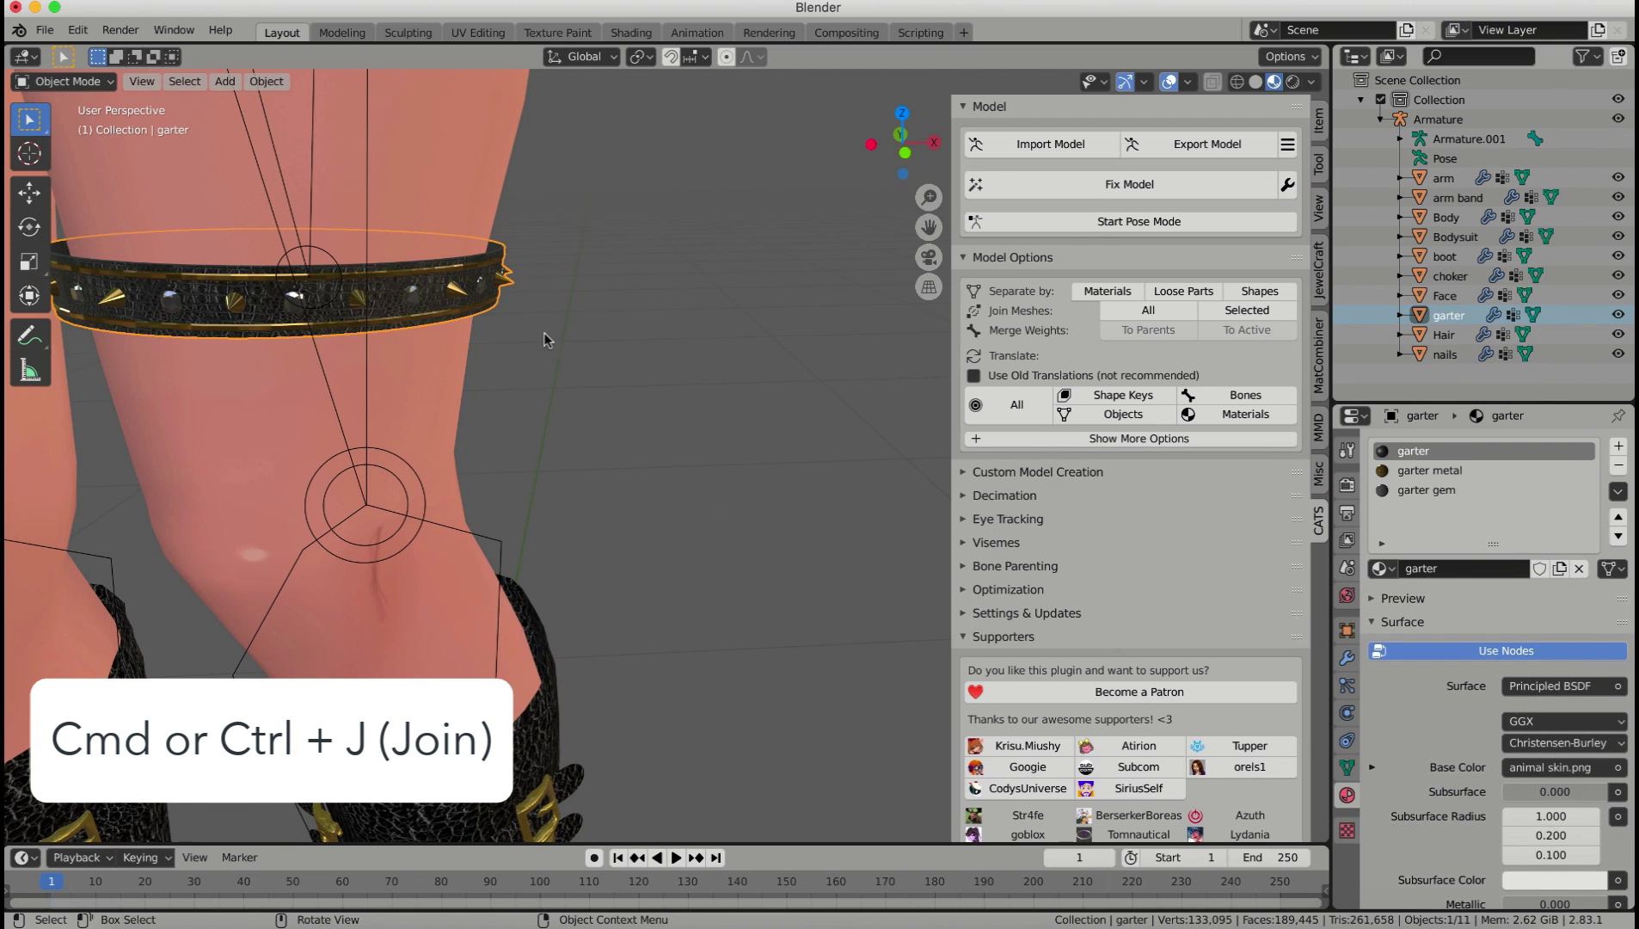
Step: Hide and re-show the merged garter to check it, then look over the thighs and torso
scroll(551, 339, "down", 3)
left_click(1618, 315)
left_click(1618, 315)
scroll(754, 368, "up", 3)
scroll(753, 368, "down", 5)
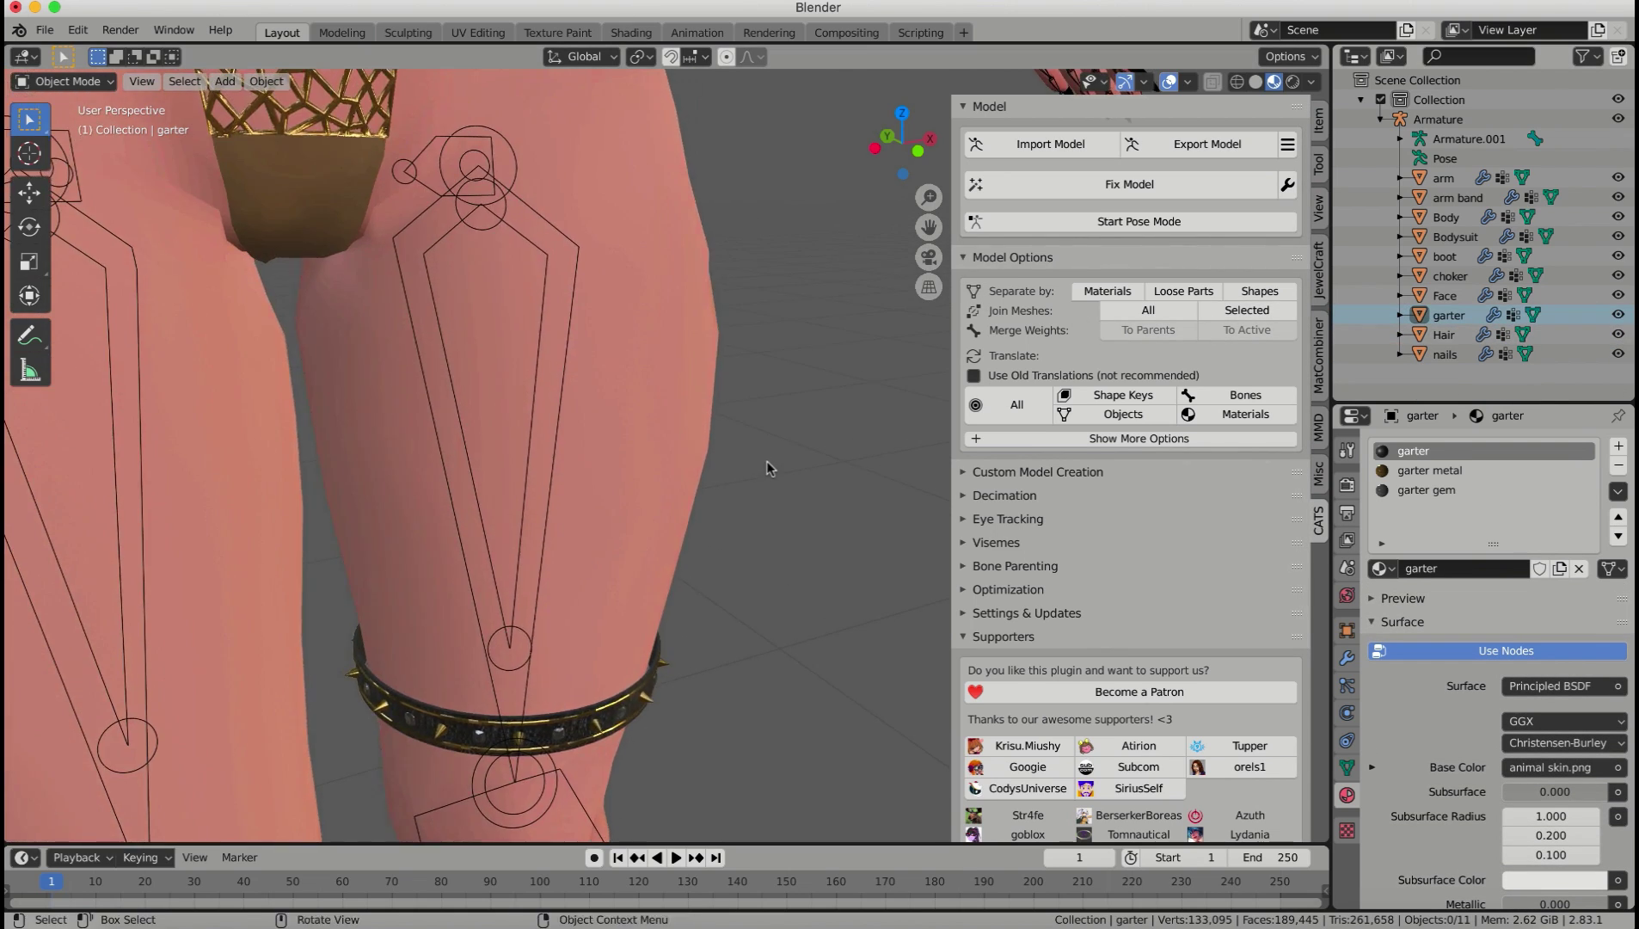
middle_click_drag(755, 432, 674, 440)
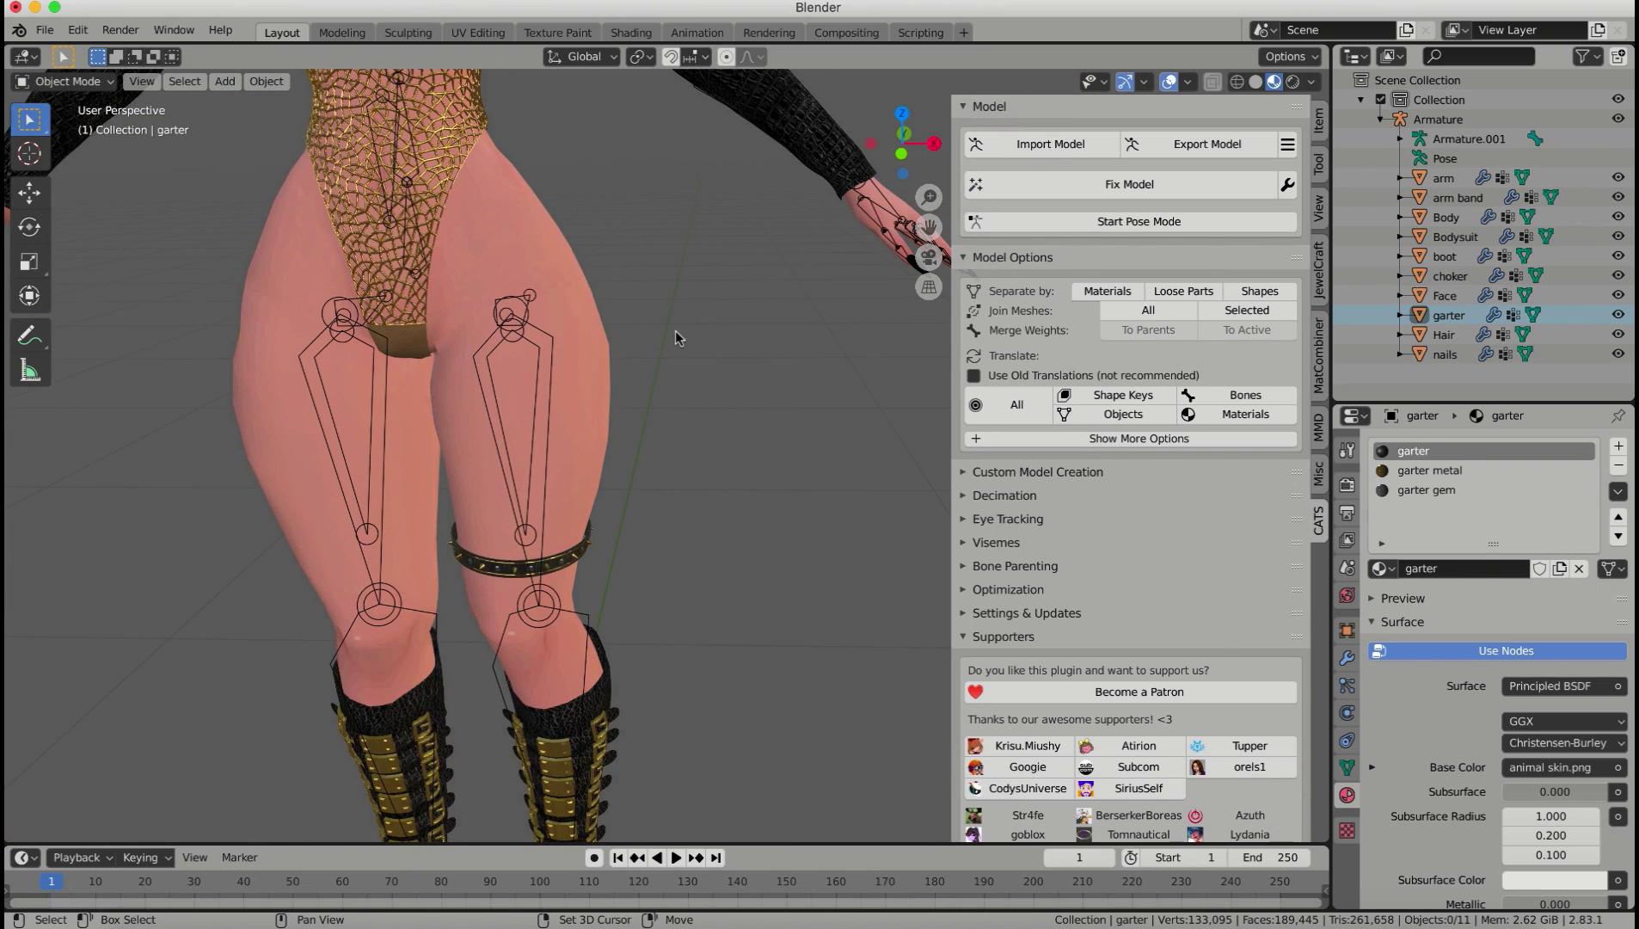
scroll(822, 450, "down", 5)
middle_click_drag(820, 451, 818, 406)
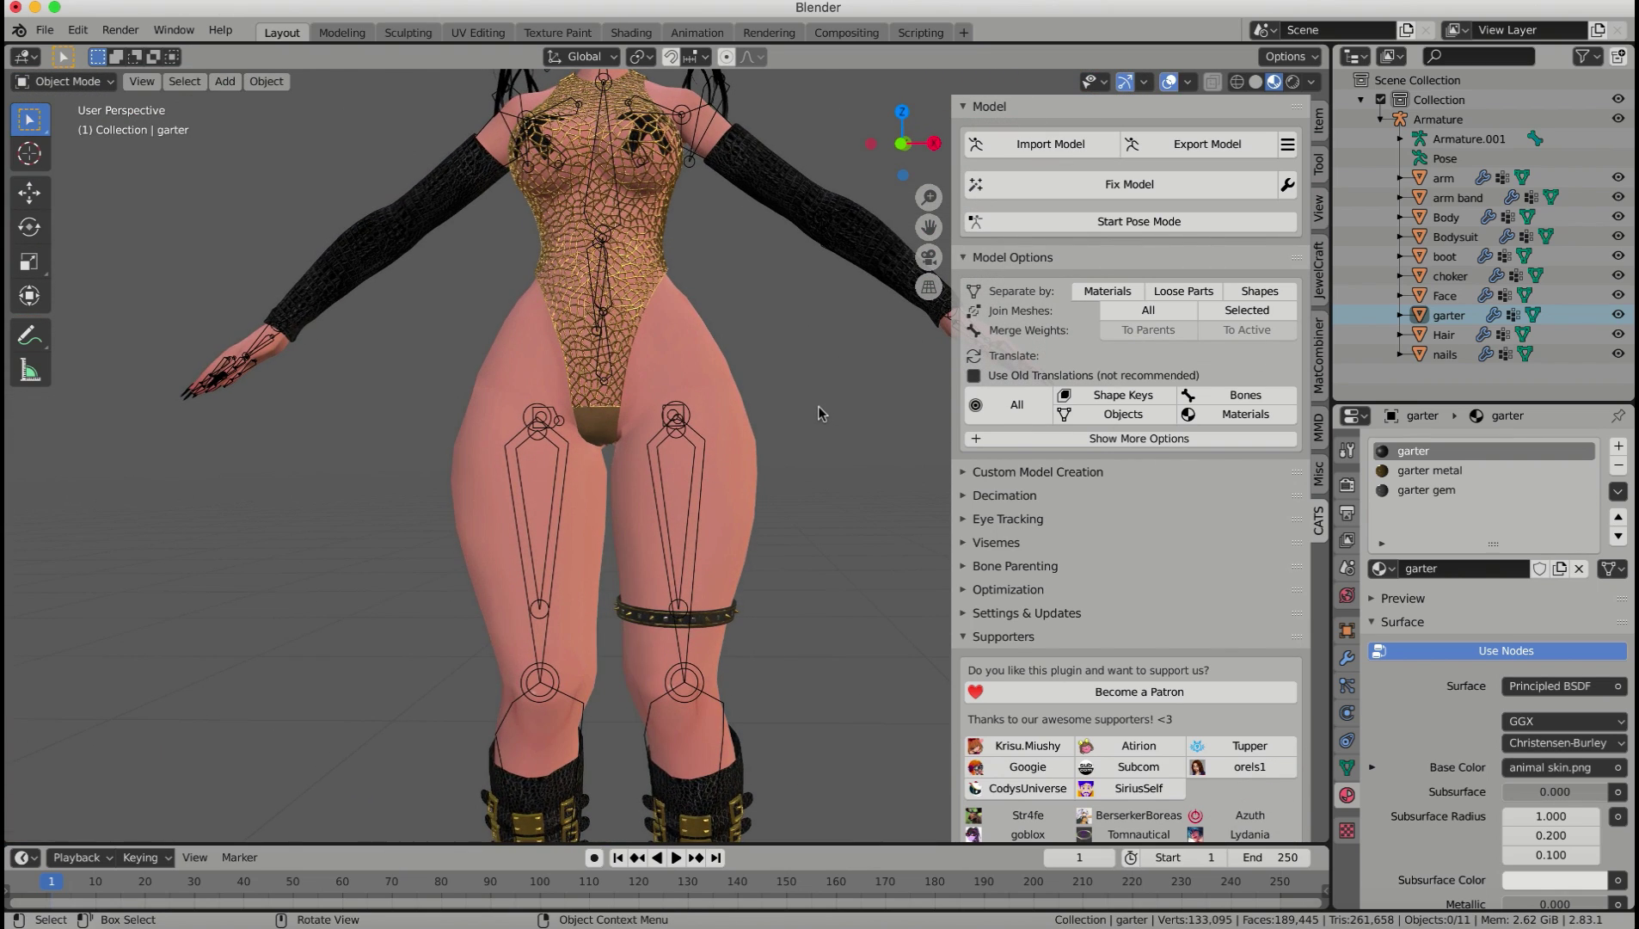
scroll(819, 406, "down", 2)
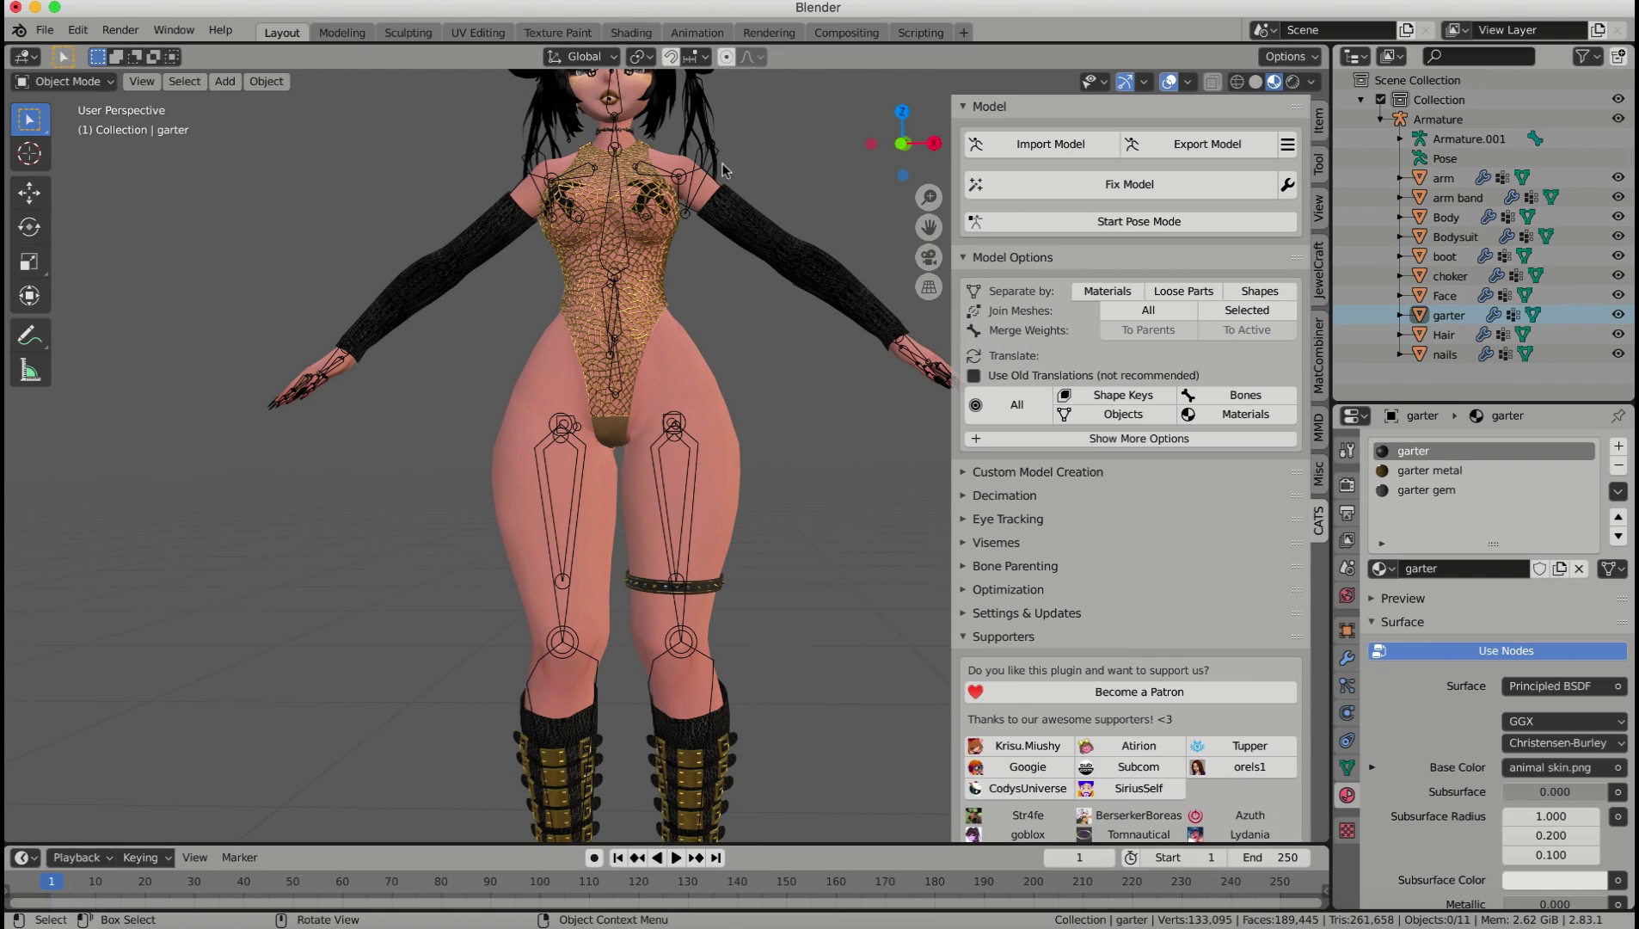
scroll(649, 774, "up", 2)
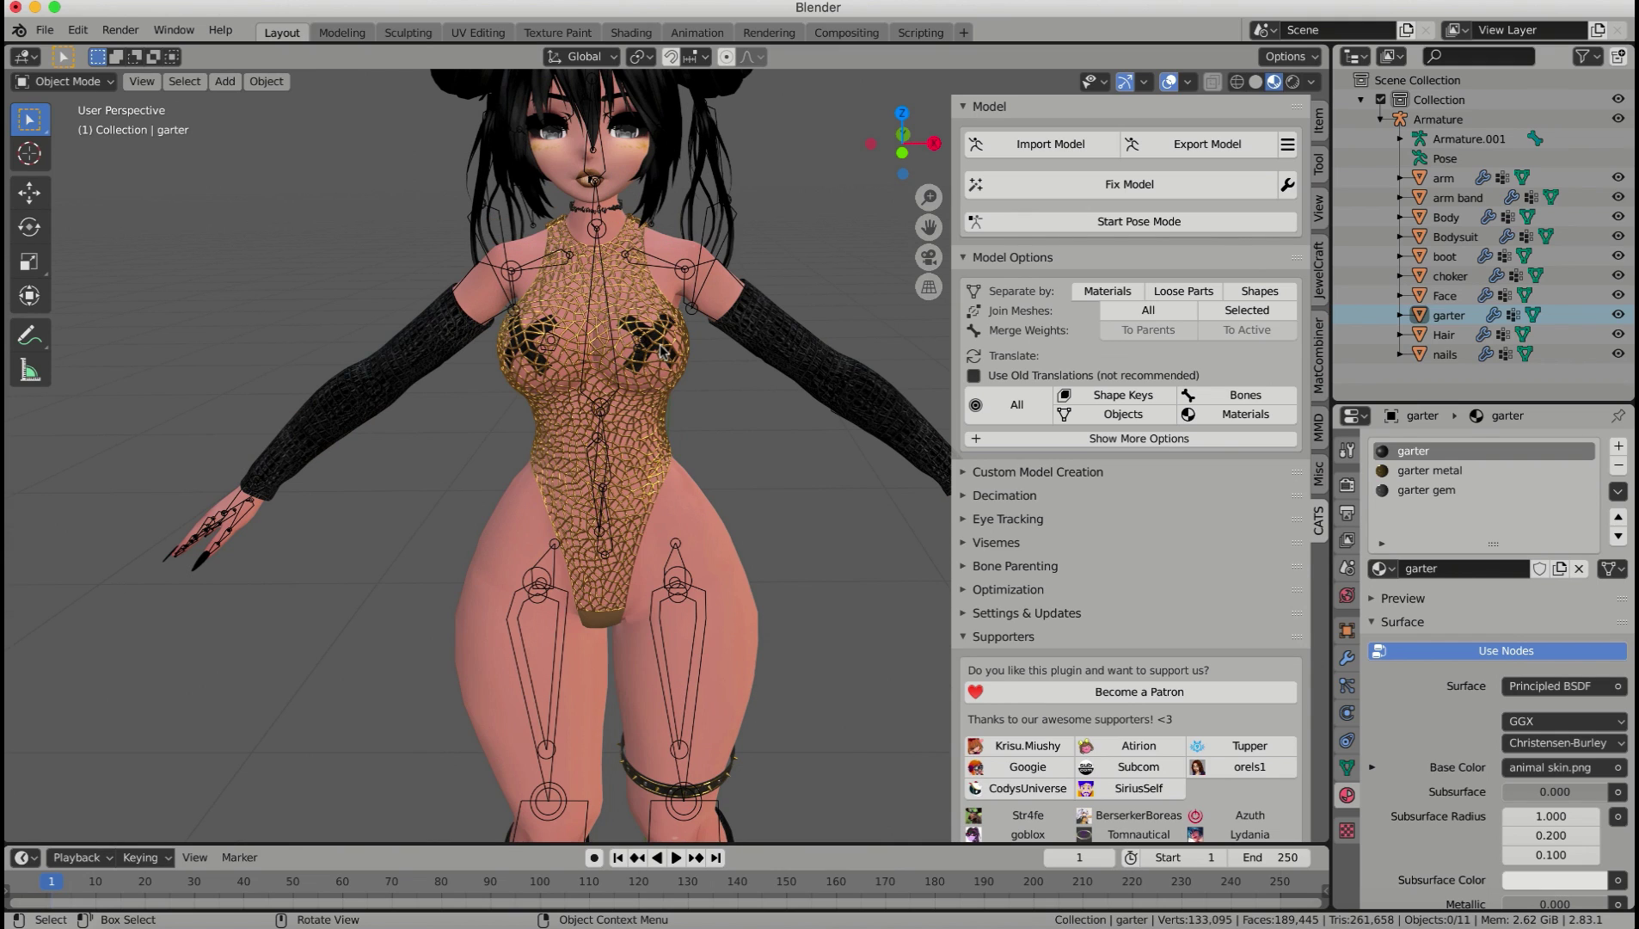
Step: Split the Bodysuit into separate pieces by material using CATS
left_click(660, 351)
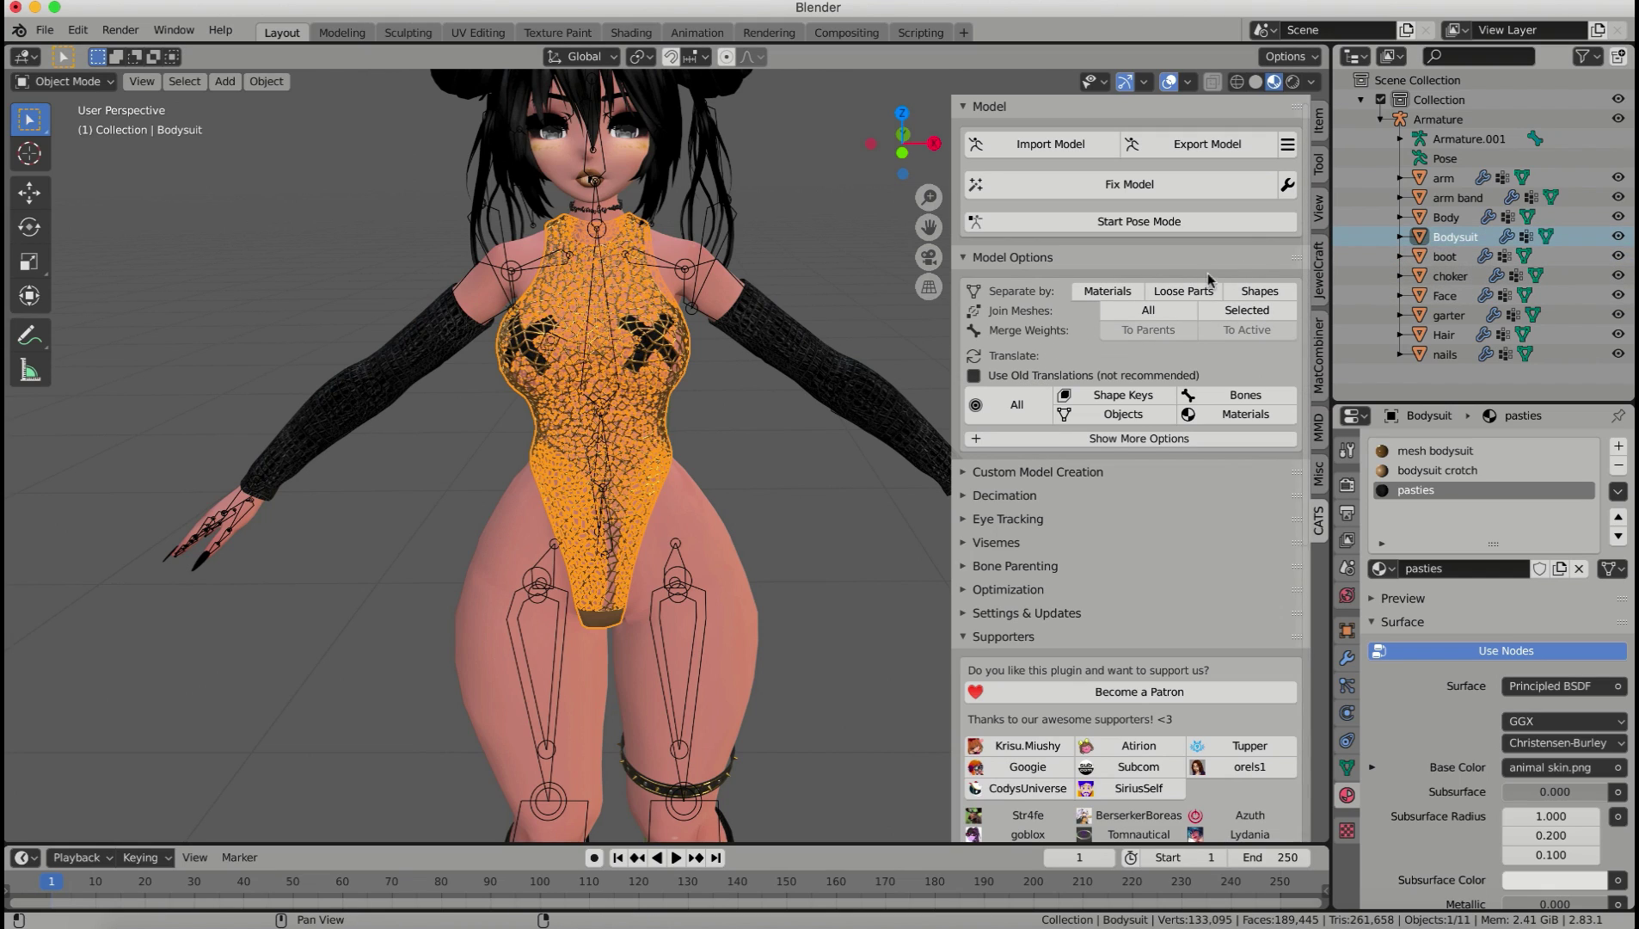
left_click(1130, 294)
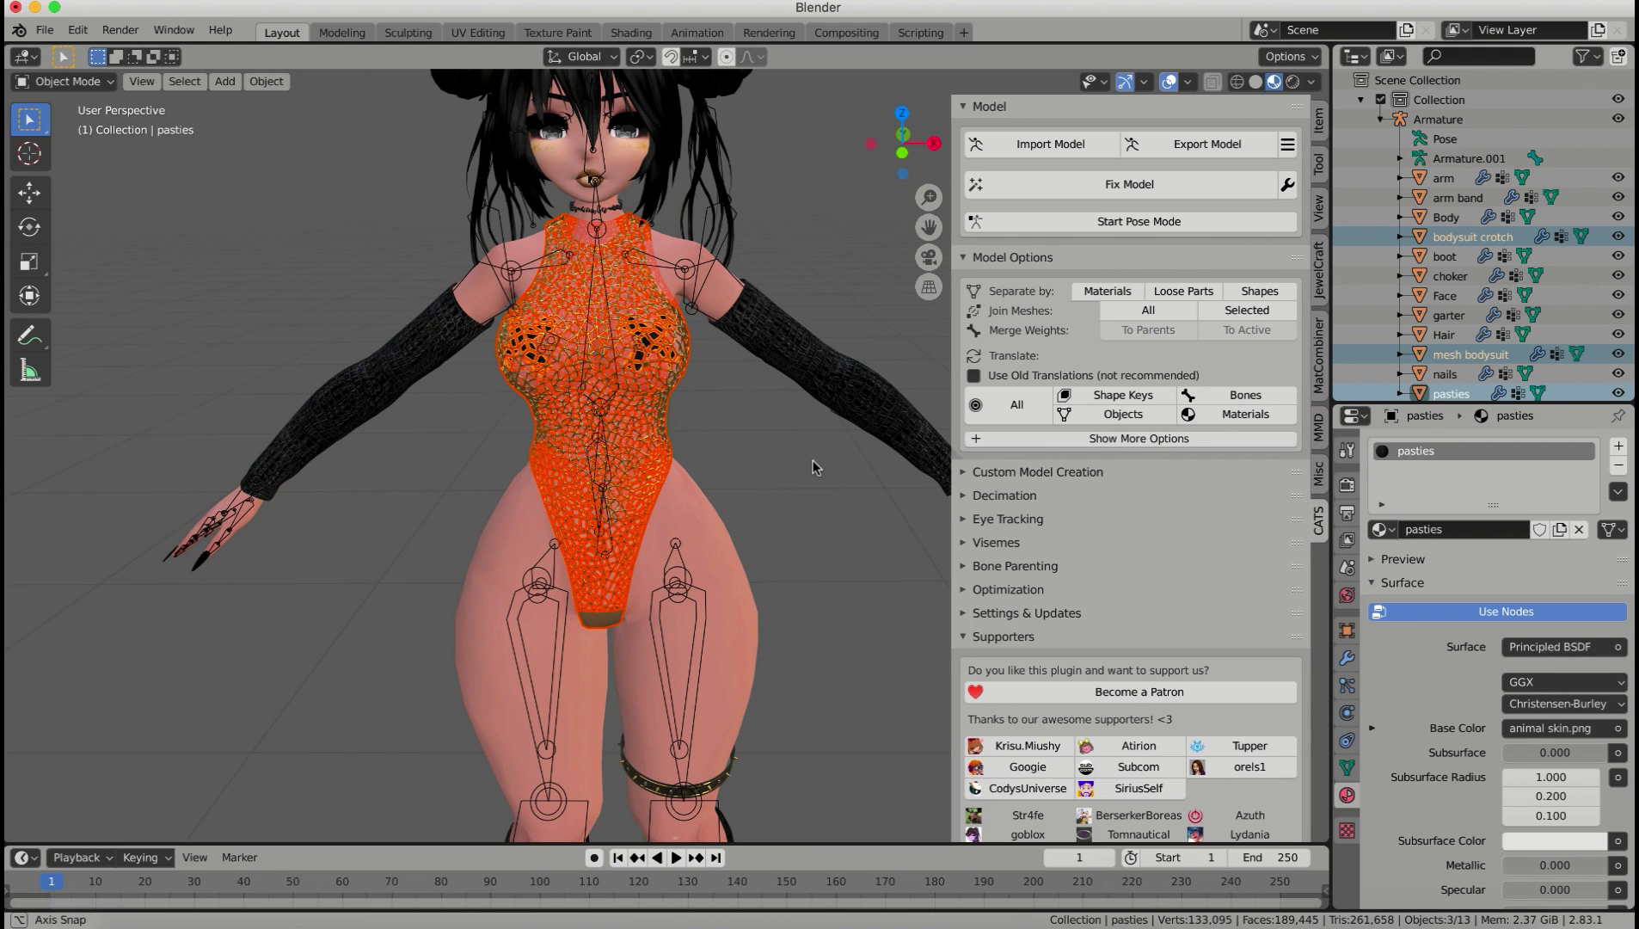
middle_click_drag(814, 460, 802, 422)
Step: Join the bodysuit crotch piece into mesh bodysuit, leaving pasties separate
left_click(757, 497)
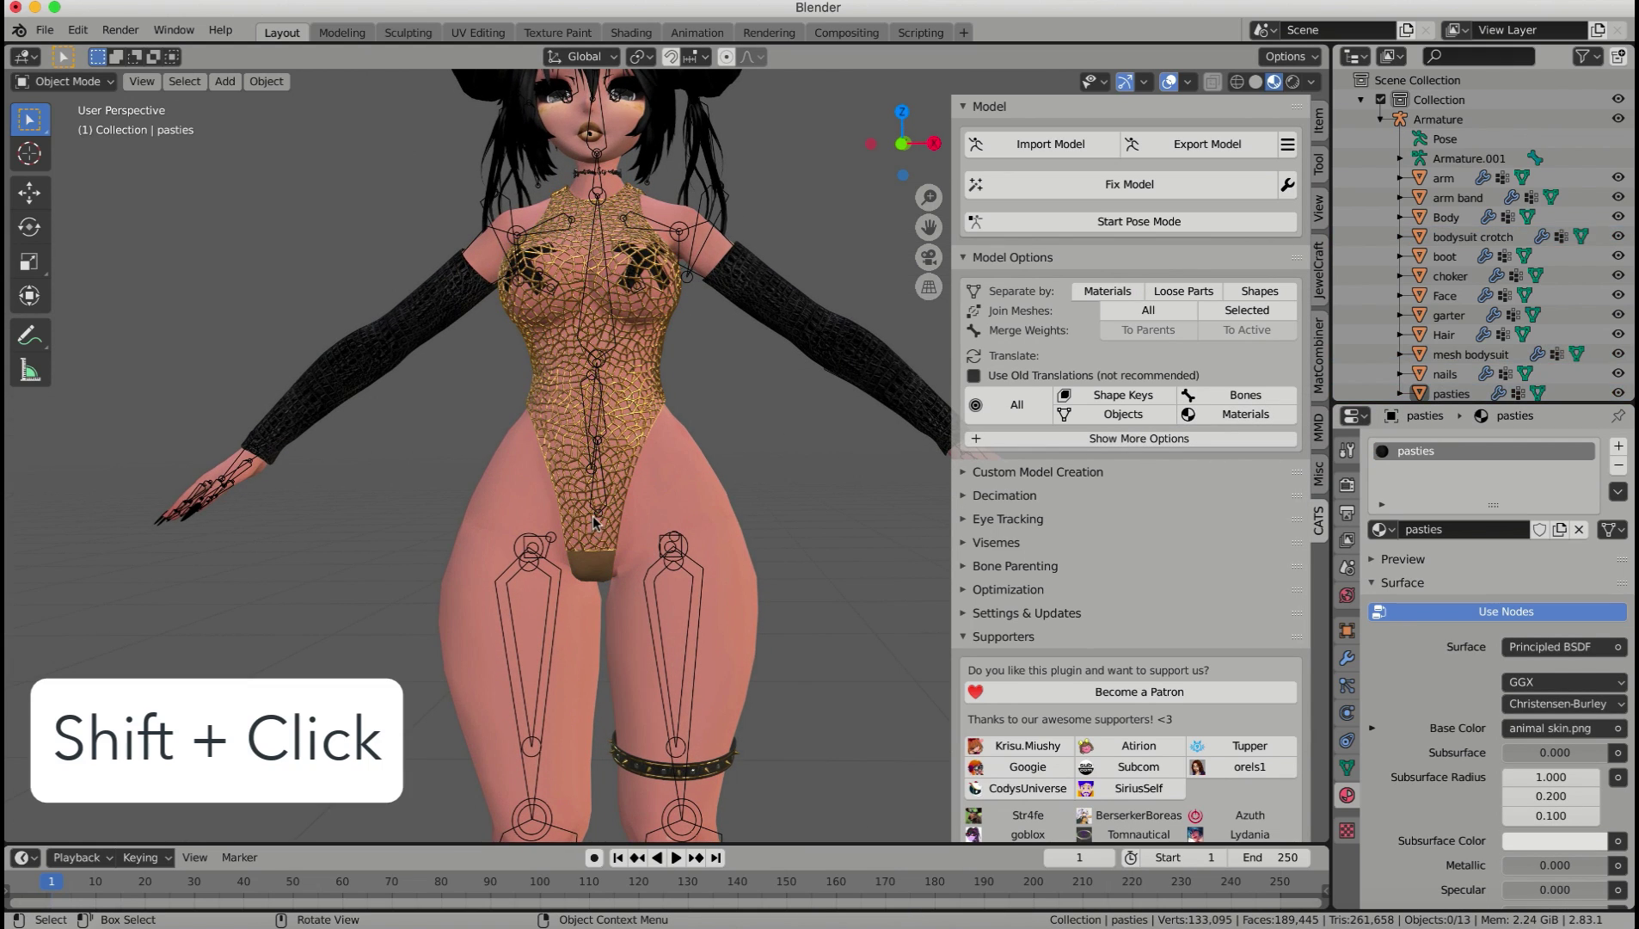
left_click(592, 520, "shift")
left_click(590, 560, "shift")
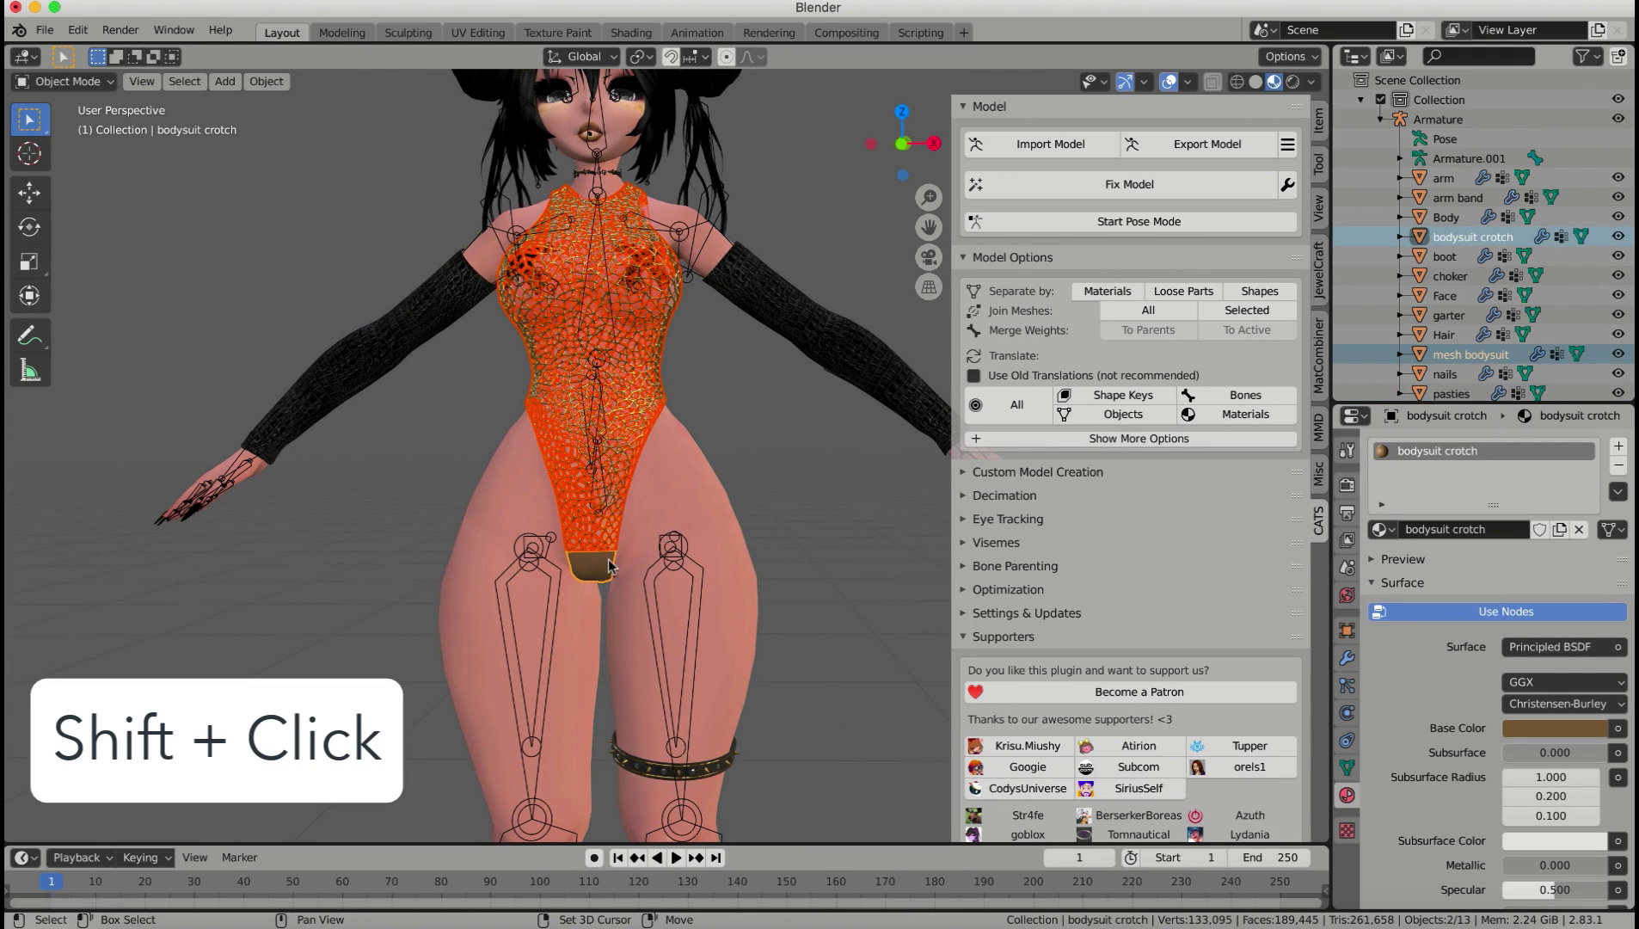
left_click(1461, 355, "ctrl")
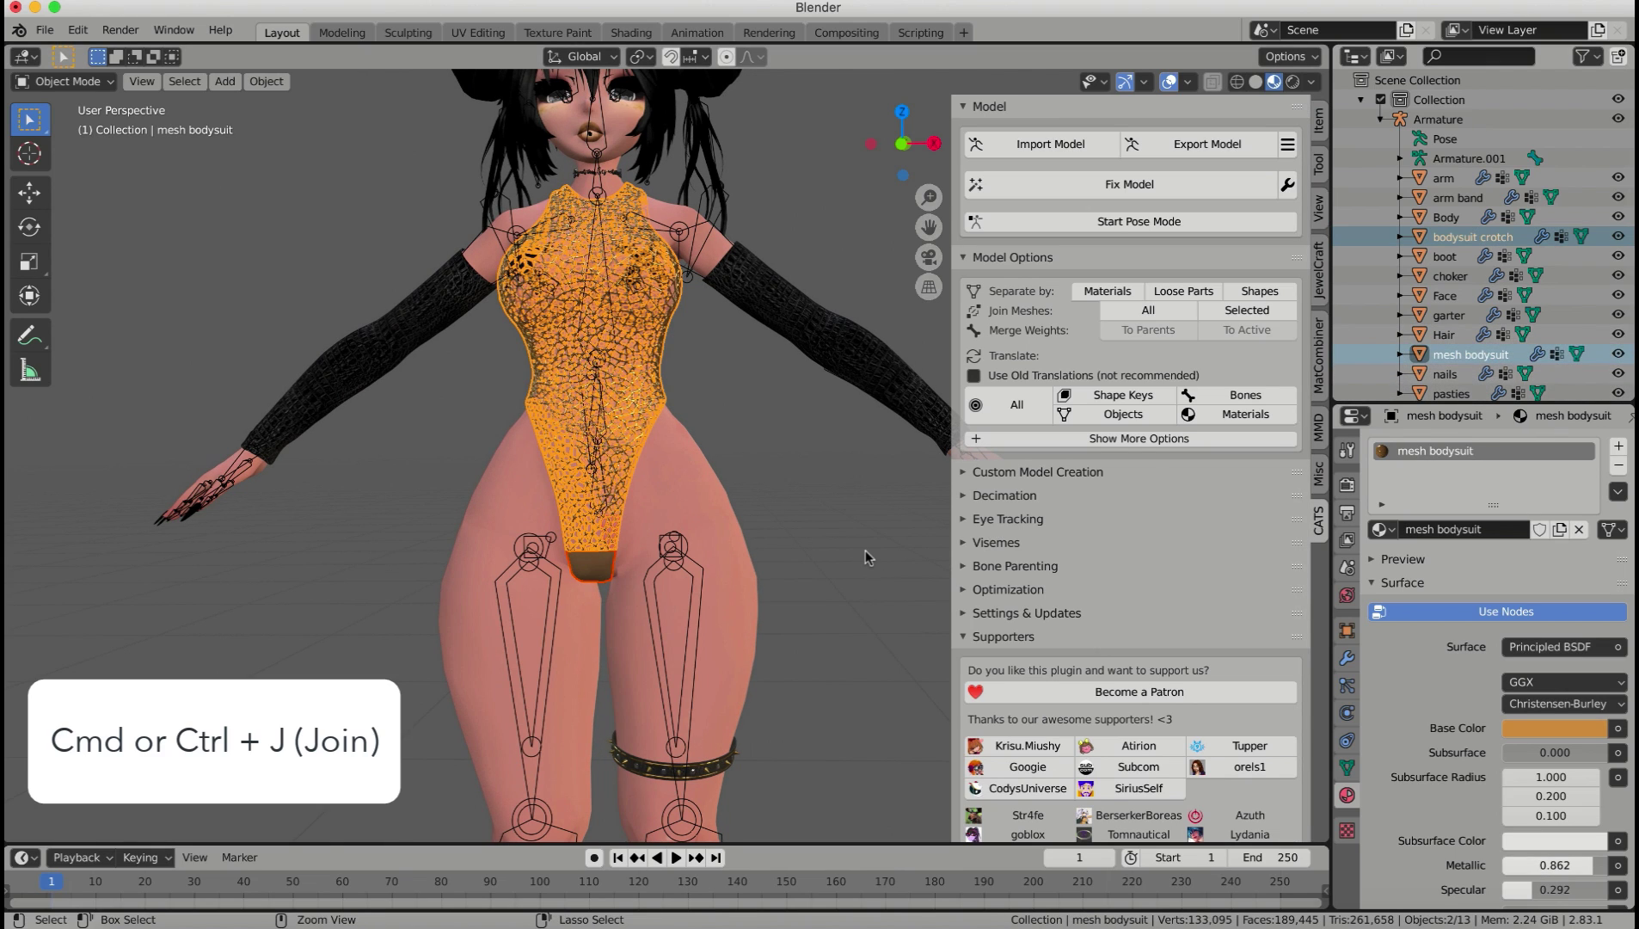
key("ctrl+j")
middle_click_drag(865, 555, 778, 430)
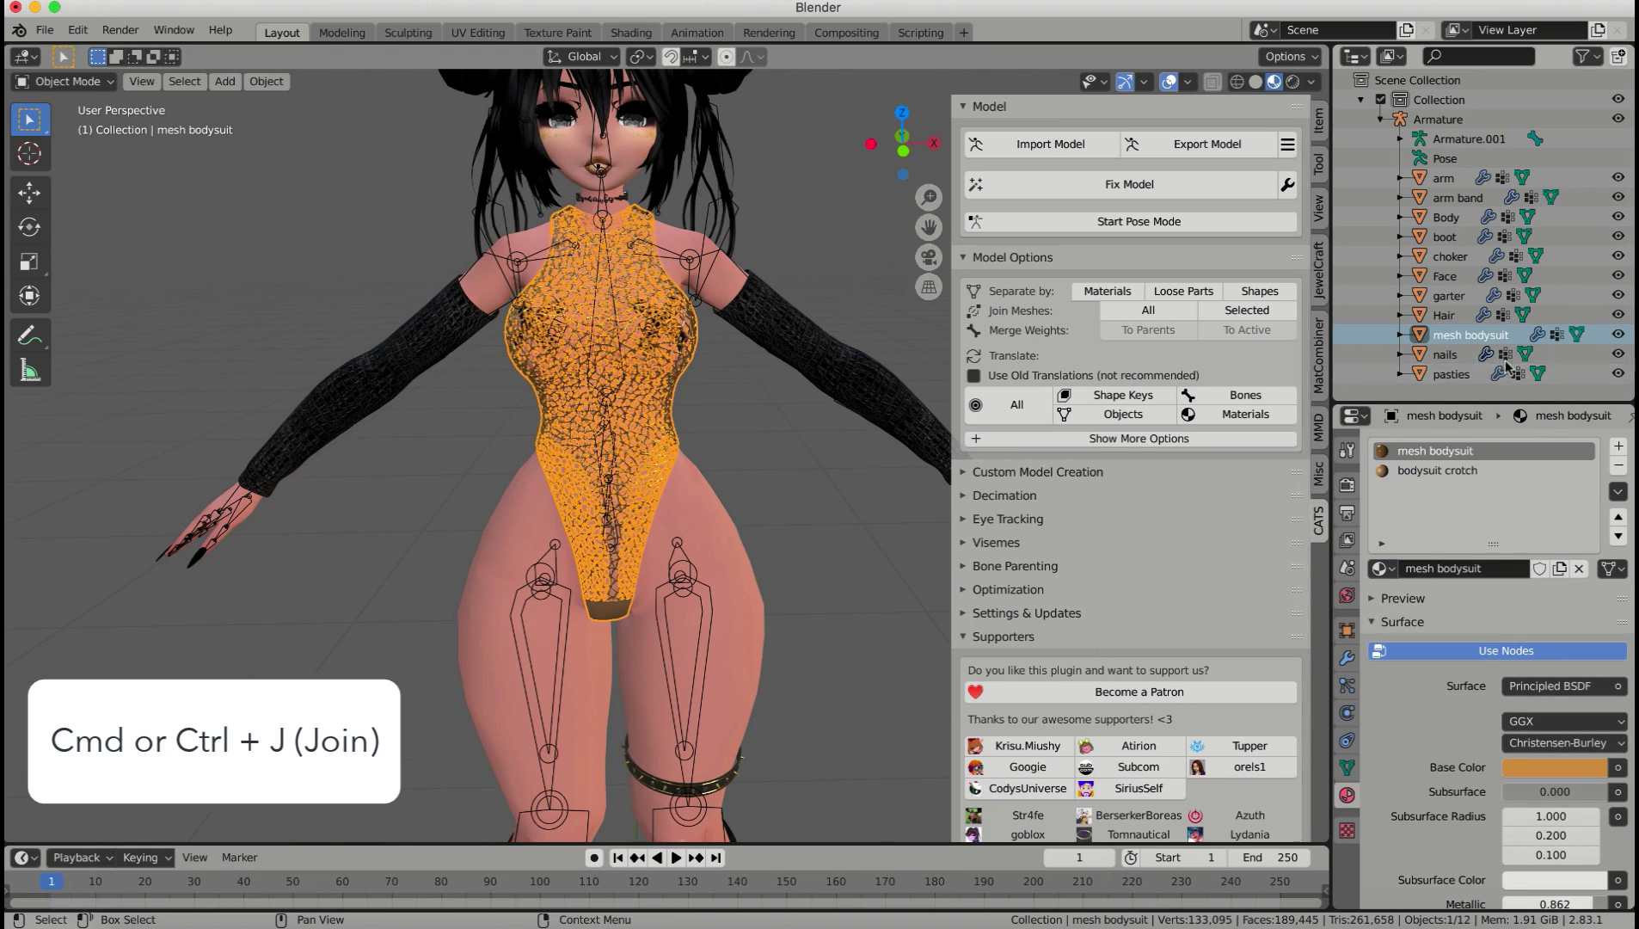
left_click(721, 456)
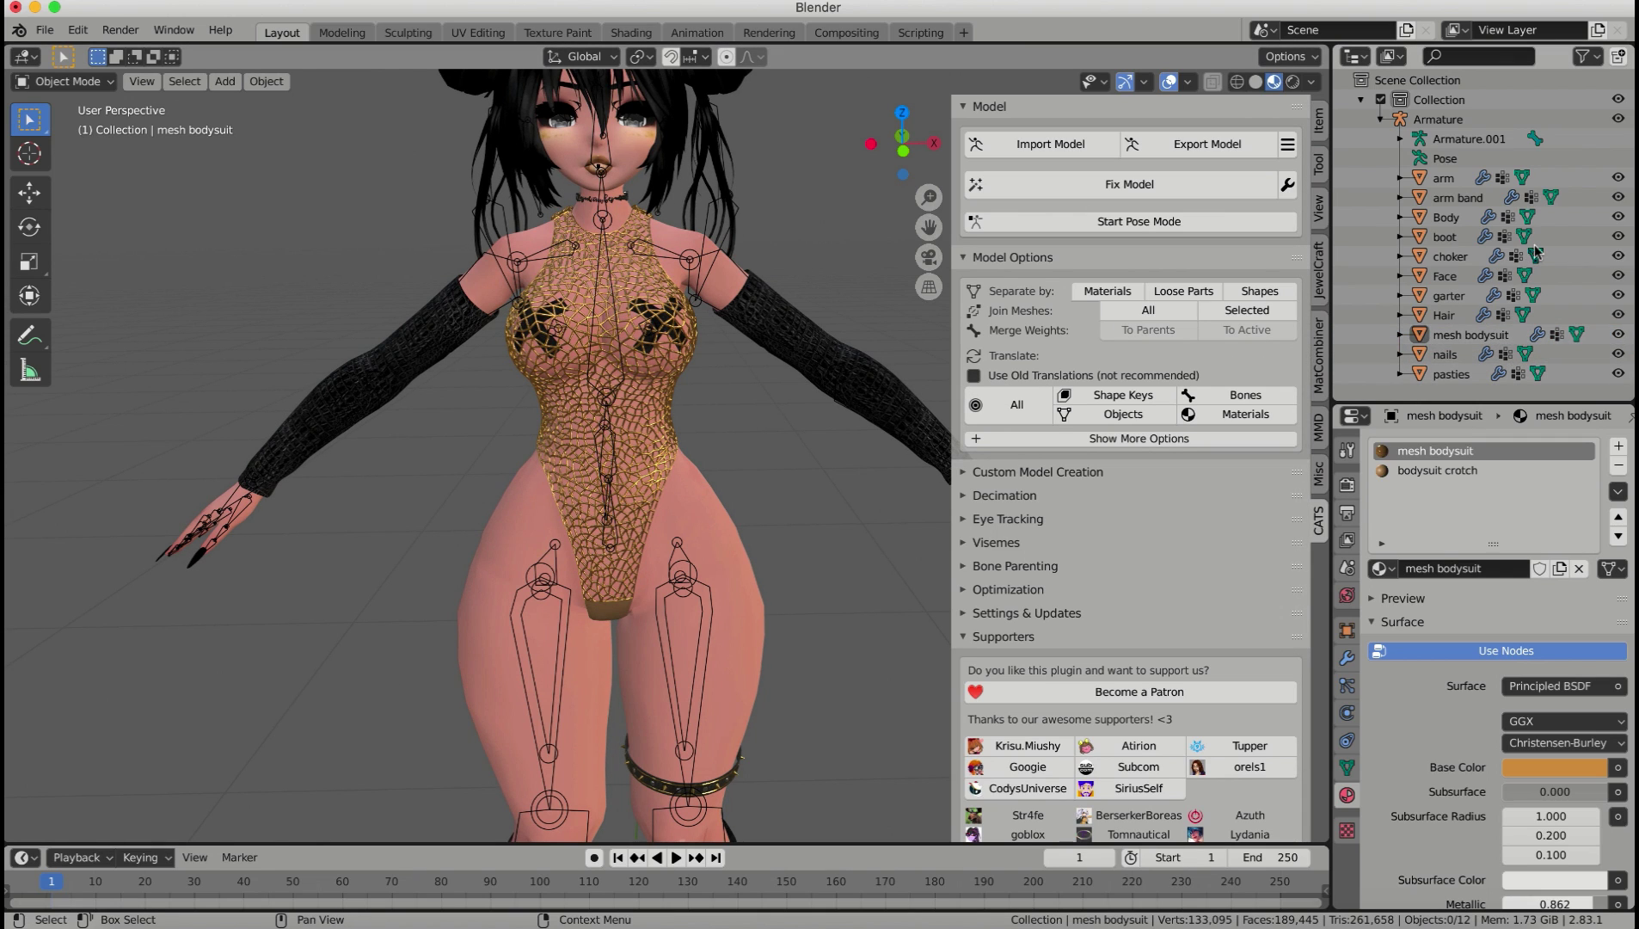
Step: Zoom in on the avatar's head, select the Face mesh and enter Edit Mode
scroll(718, 387, "down", 2)
middle_click_drag(719, 387, 725, 508)
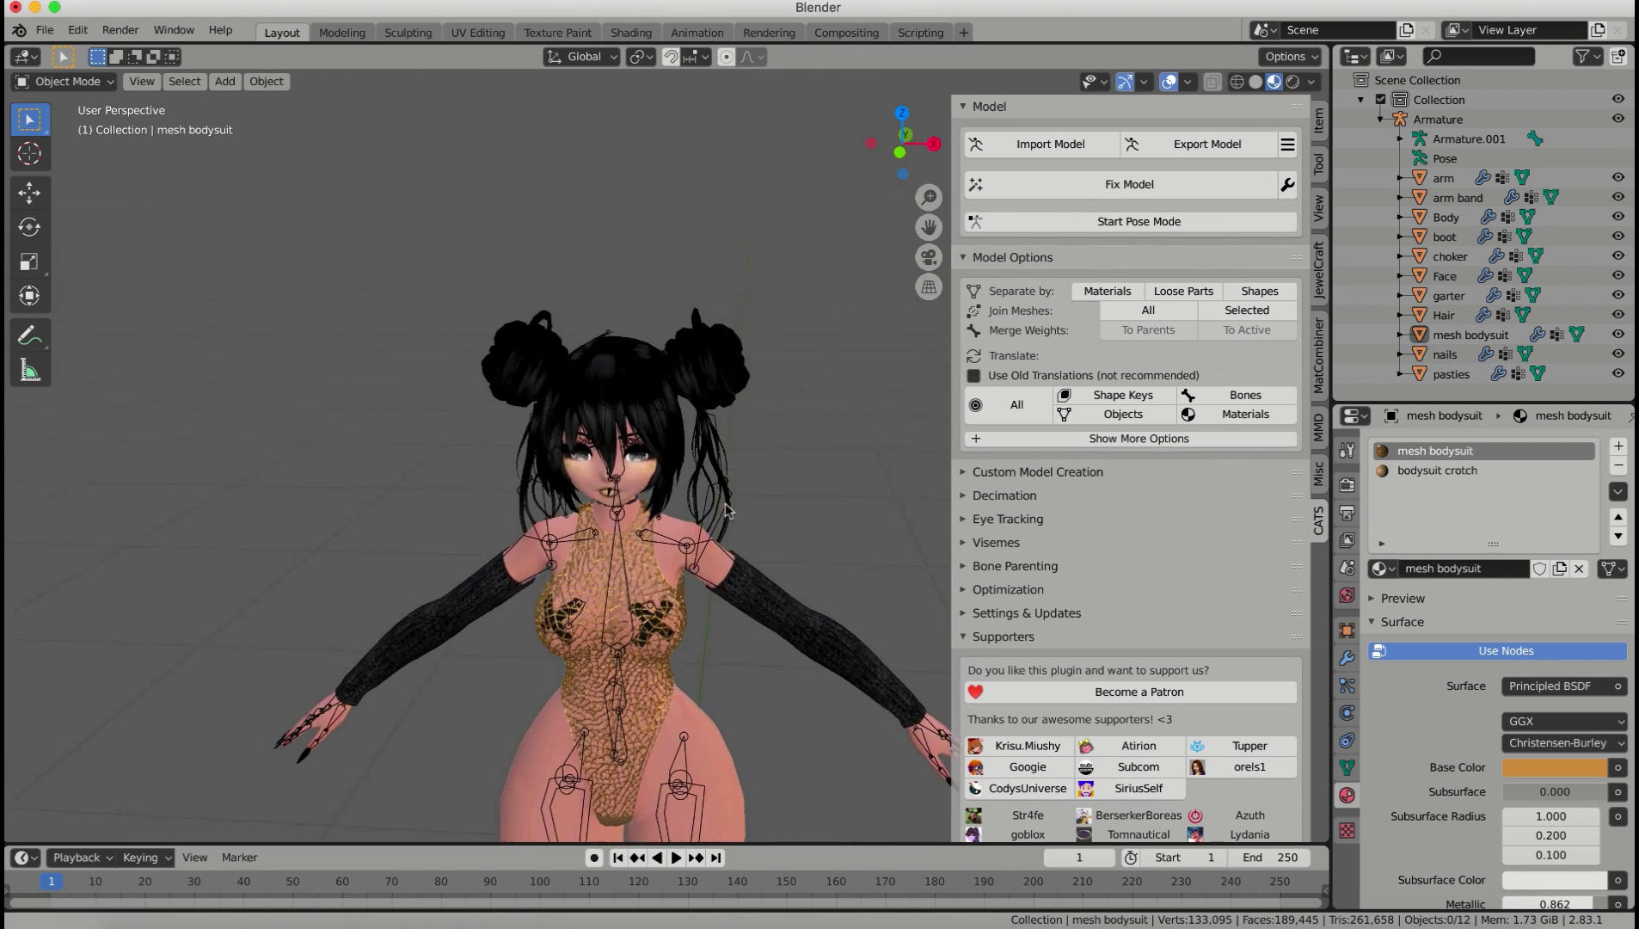
scroll(725, 509, "up", 6)
middle_click_drag(533, 529, 525, 491)
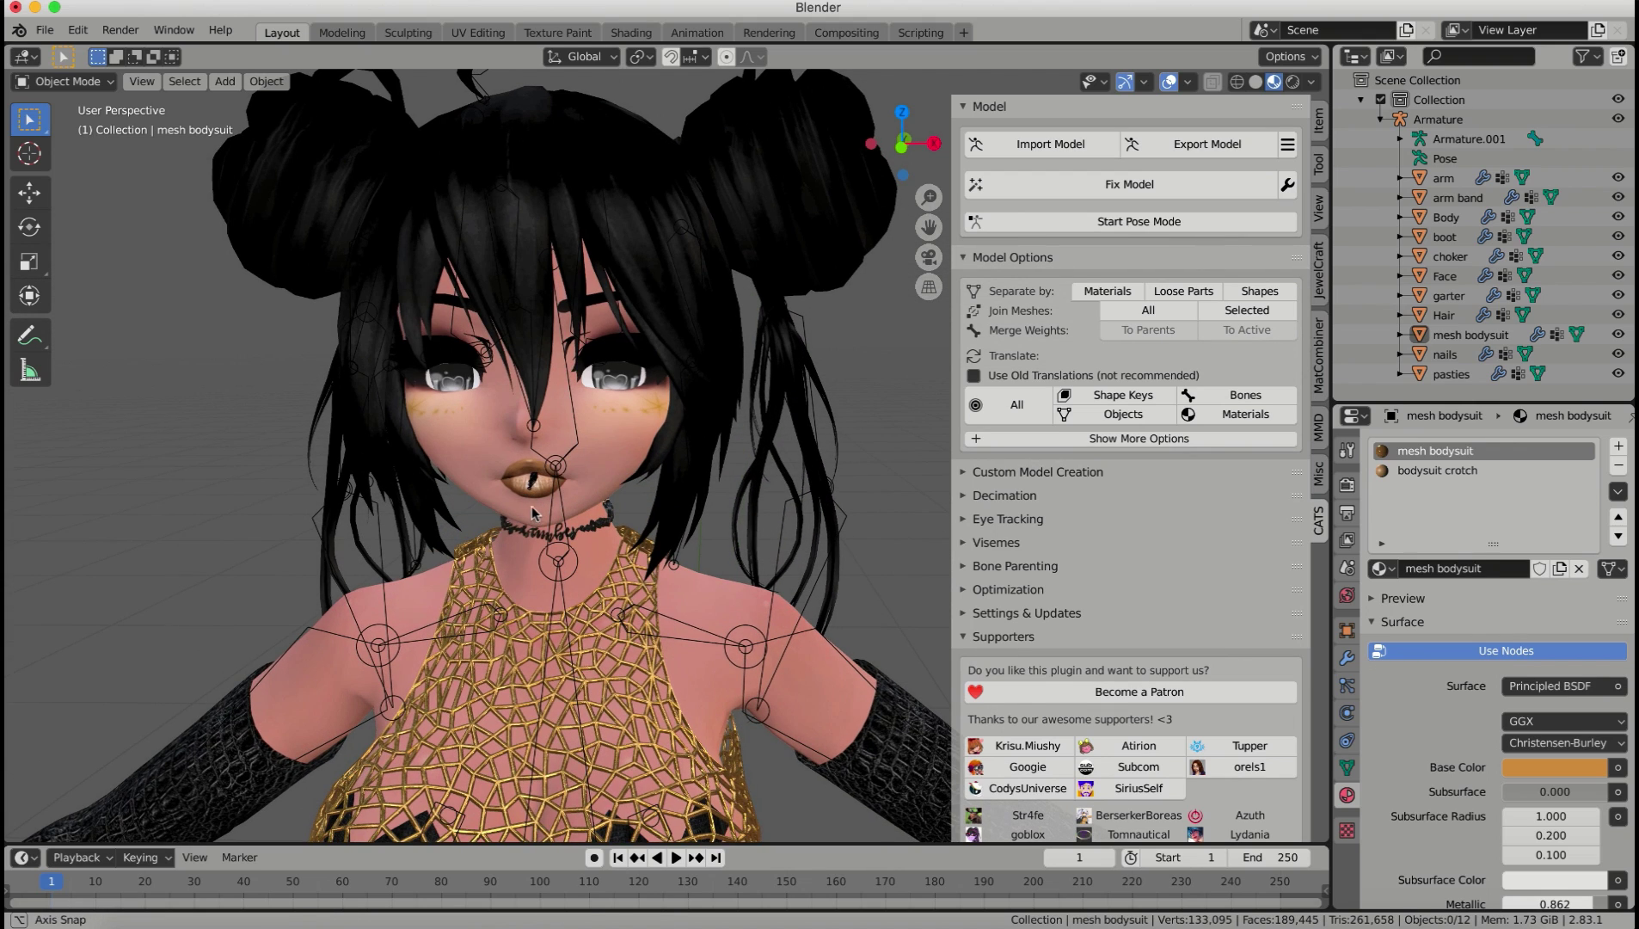
left_click(464, 430)
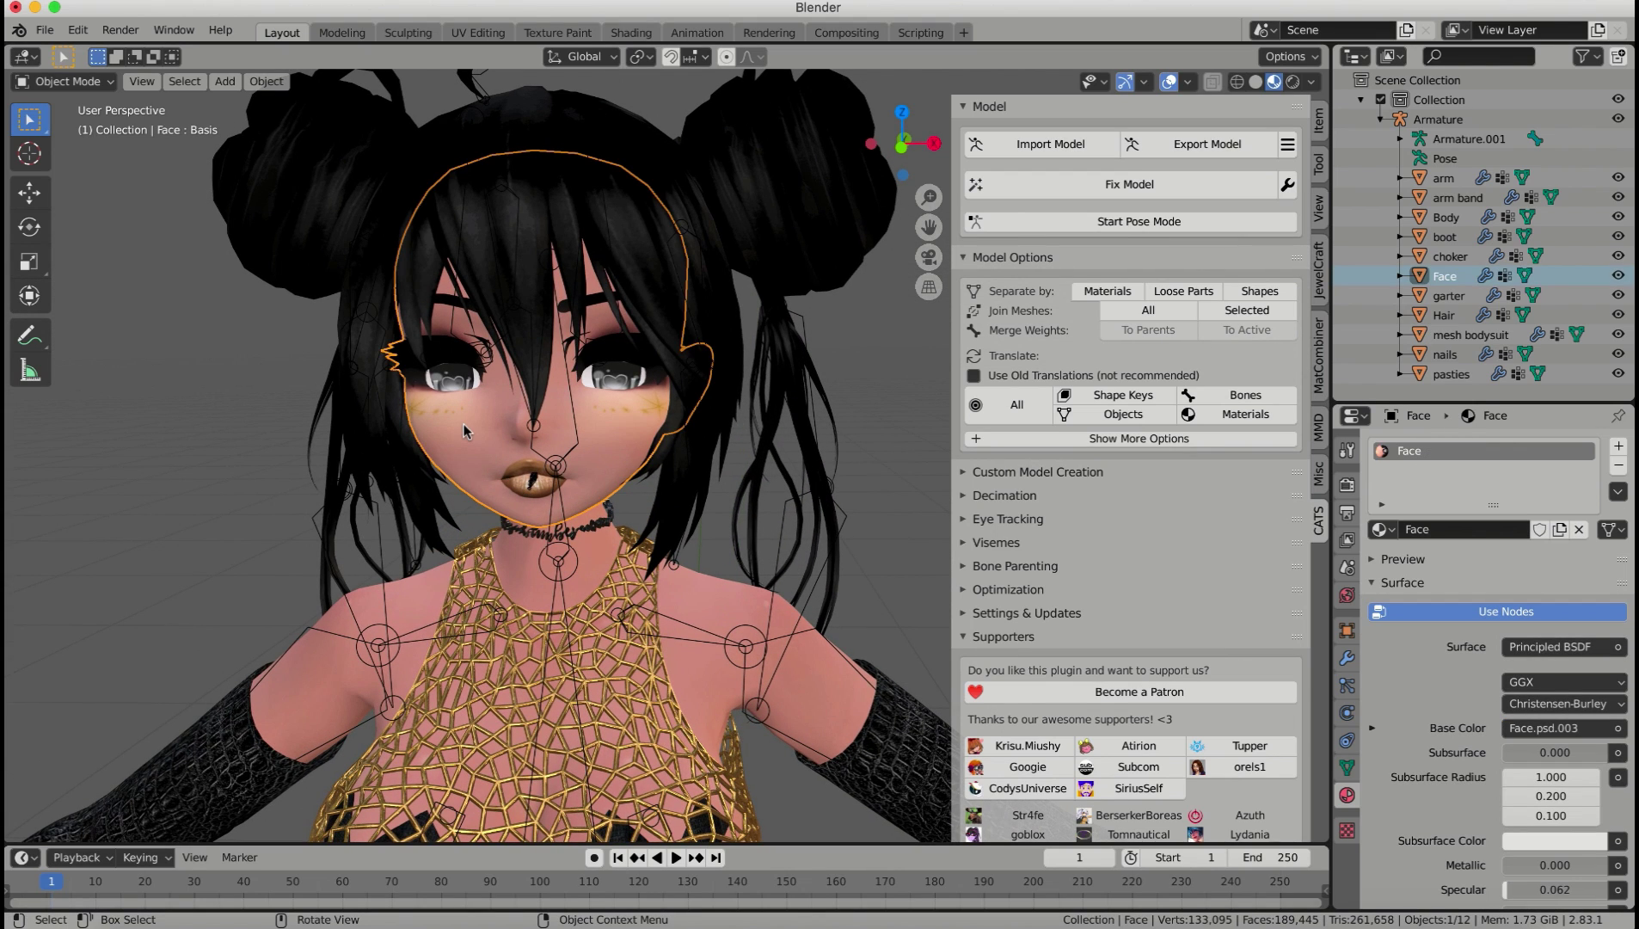
left_click(71, 83)
key("Tab")
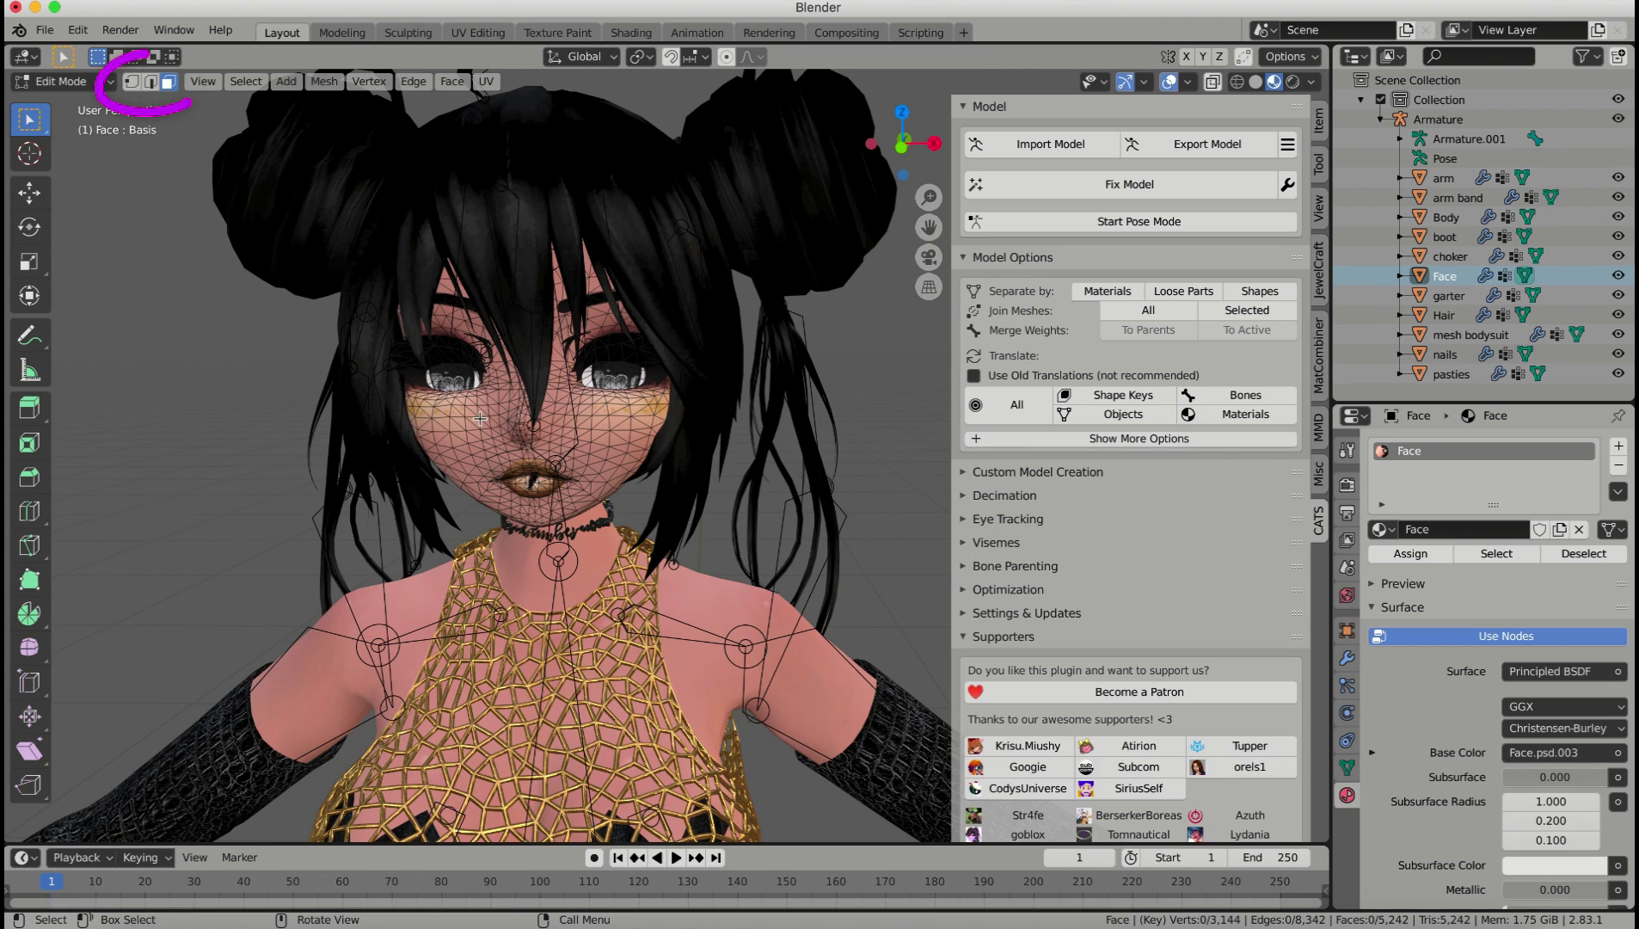
Step: Cycle through vertex, edge and face select modes, finishing on face selection
left_click(131, 83)
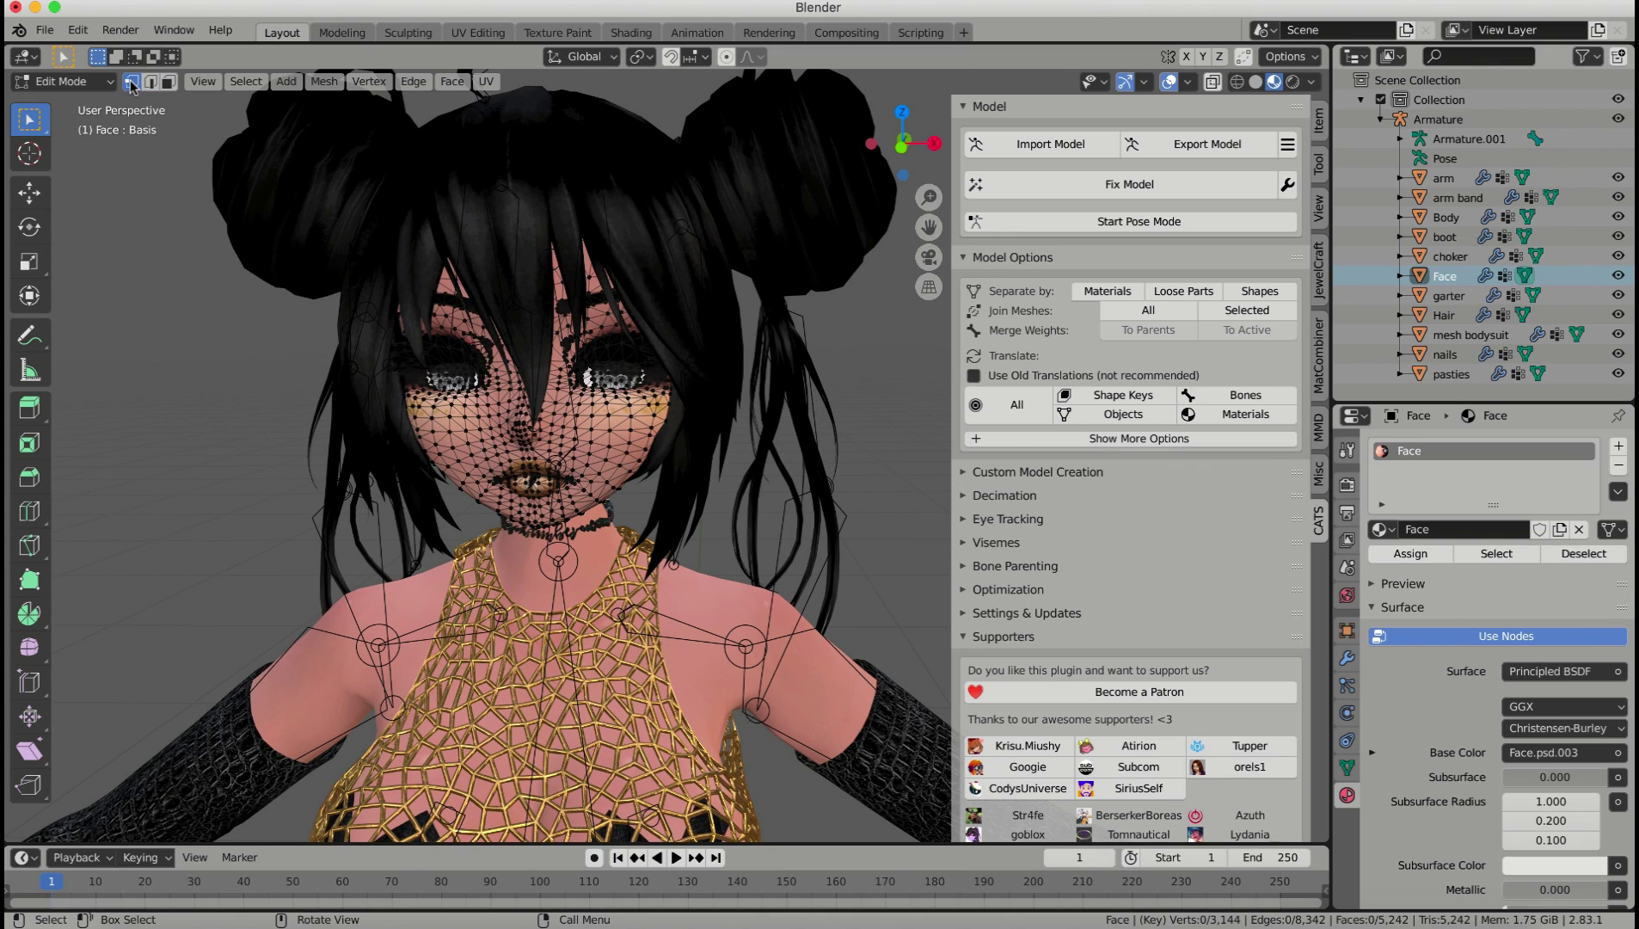
left_click(153, 82)
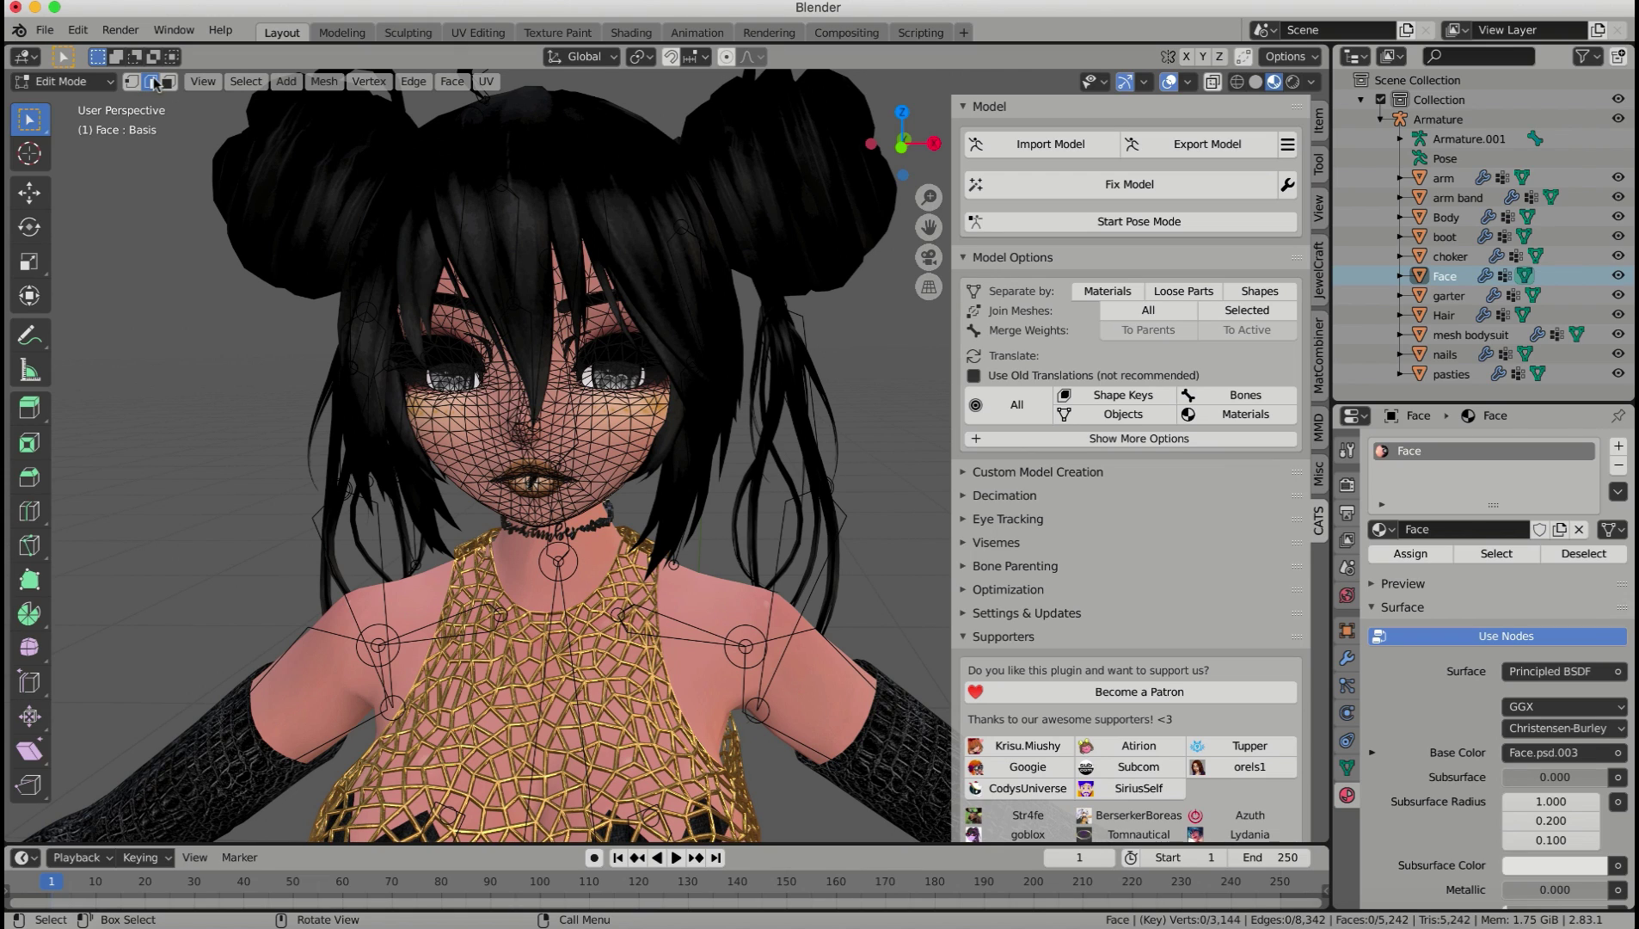
left_click(172, 83)
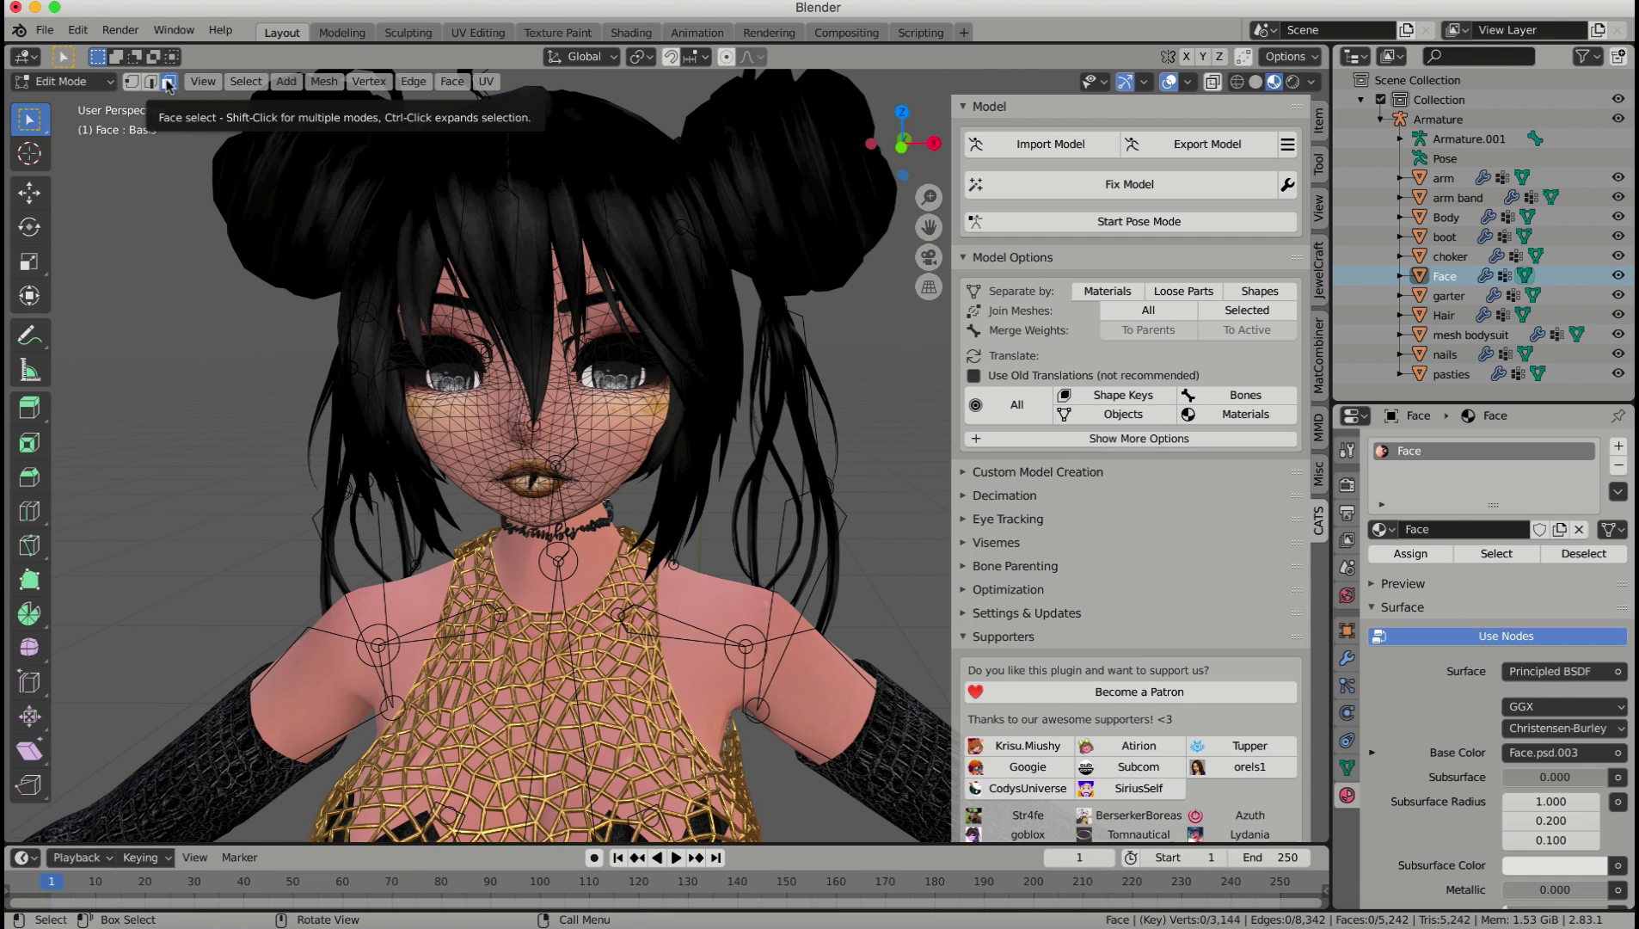
scroll(540, 349, "up", 5)
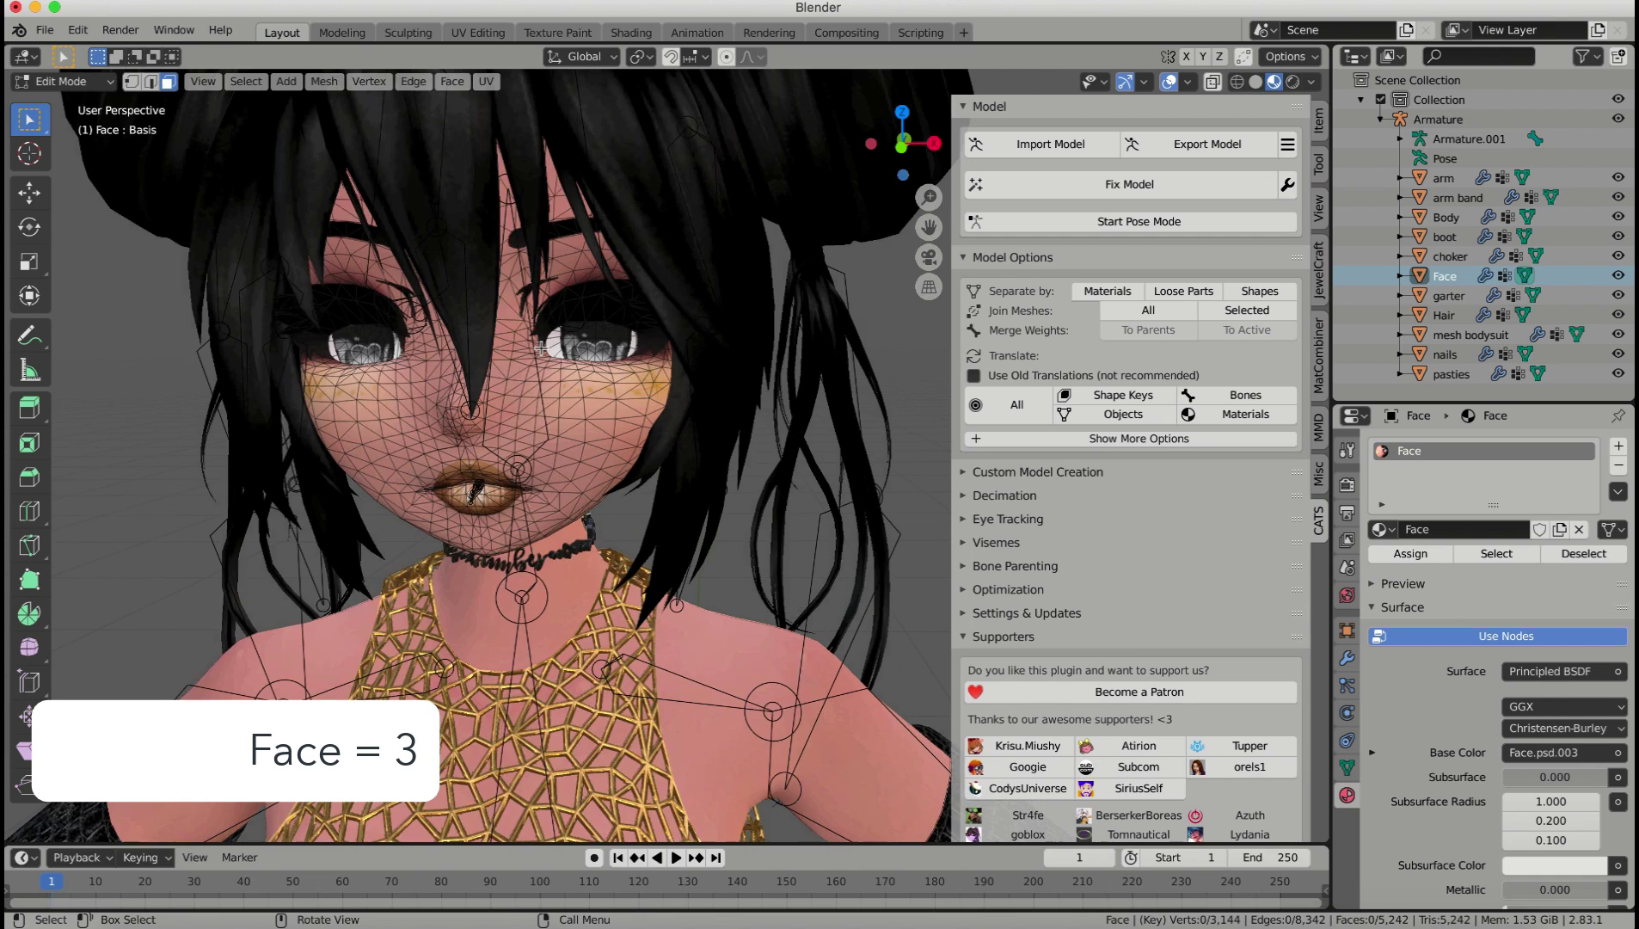
middle_click_drag(541, 349, 552, 352)
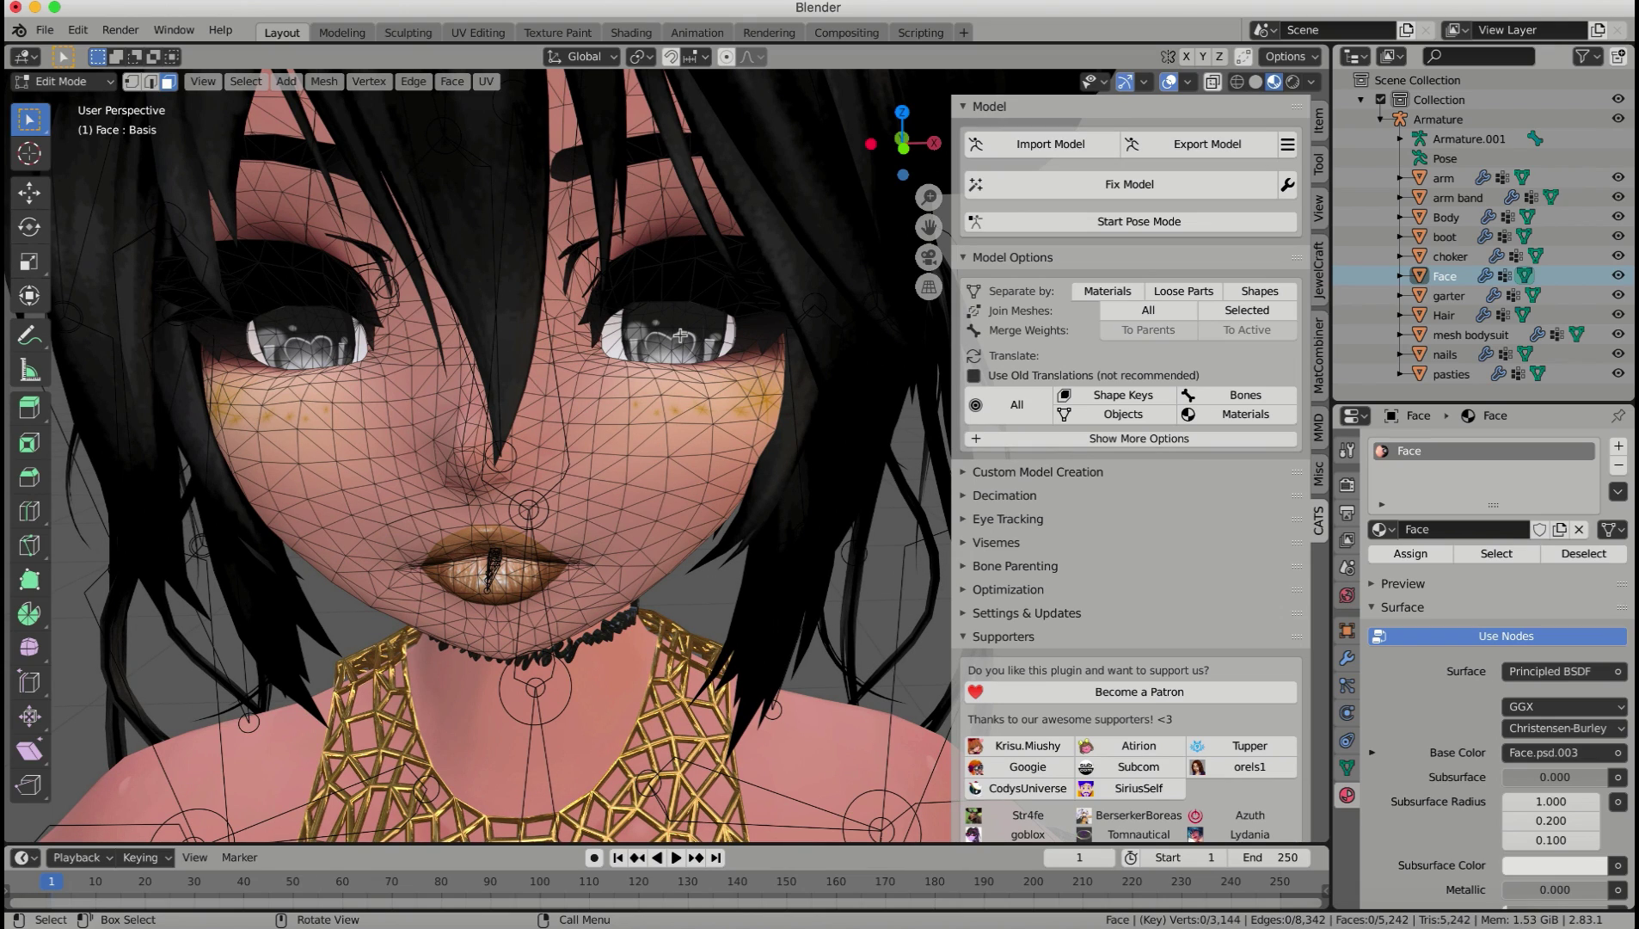
Step: Select both eyes' linked geometry and separate them into a new Face.001 object
key("l")
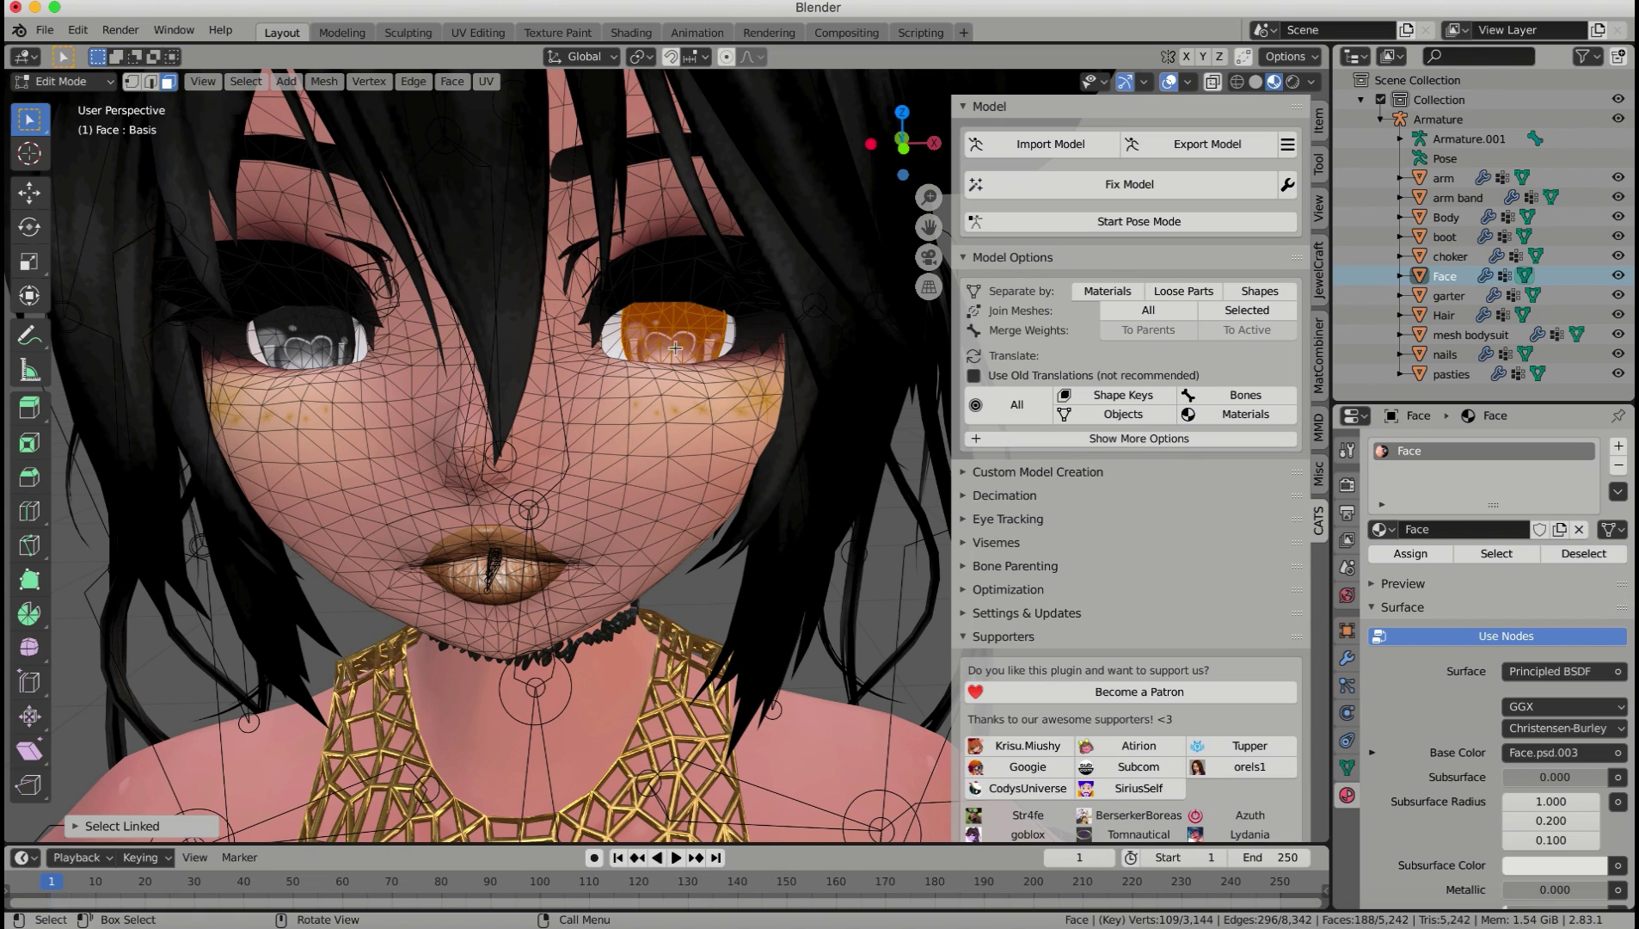
key("l")
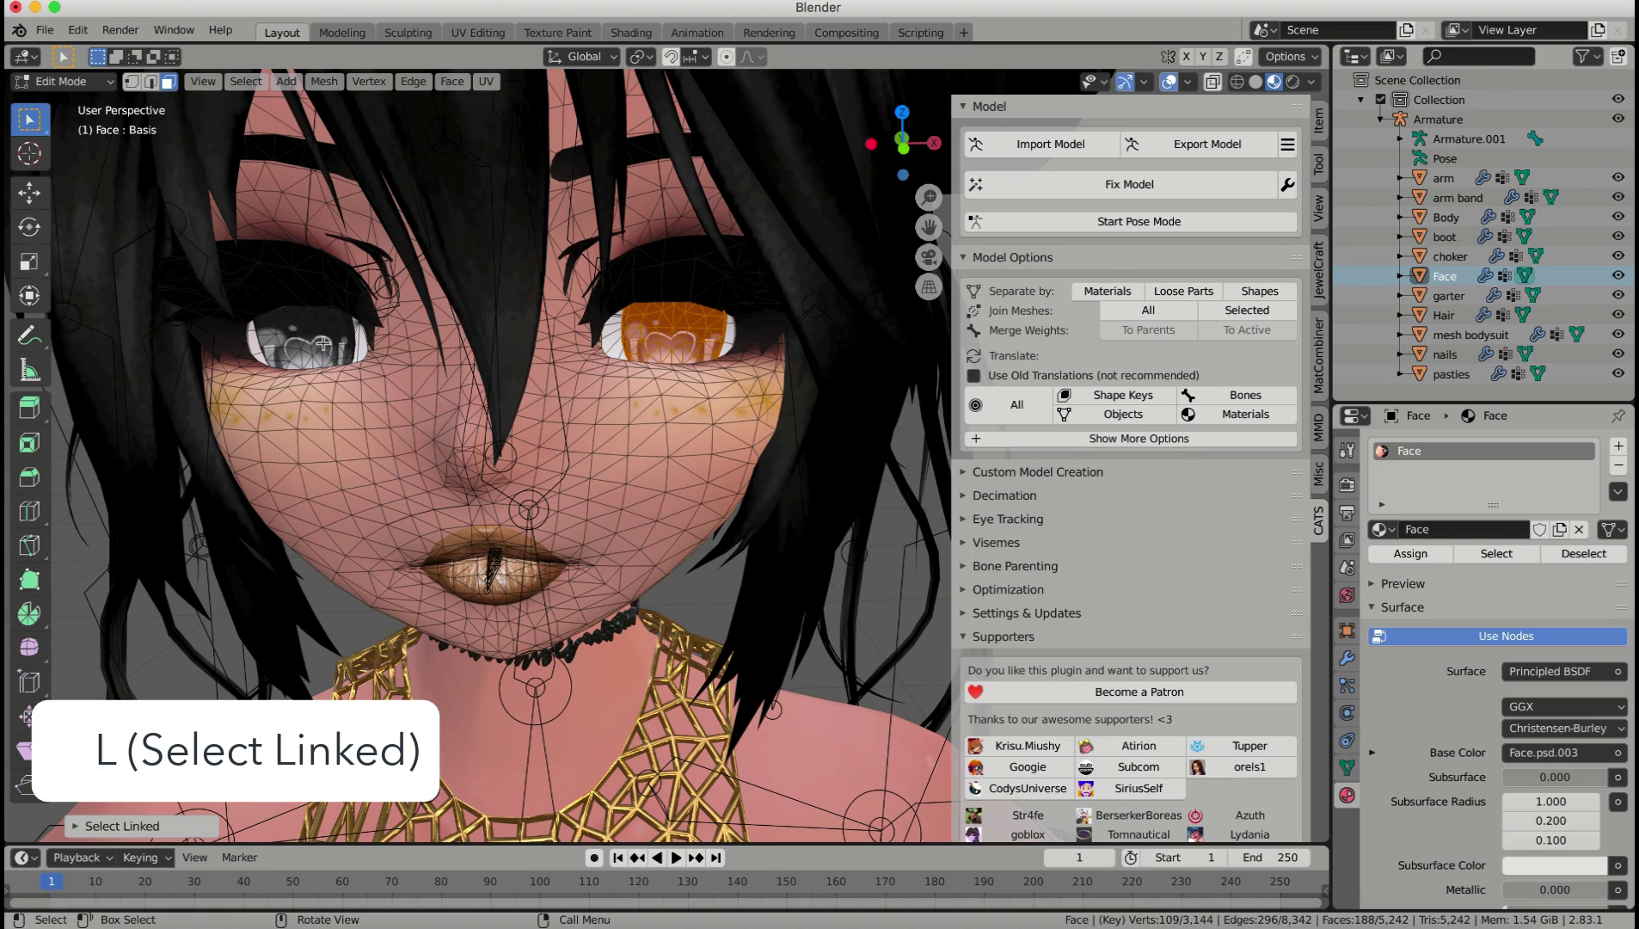
key("l")
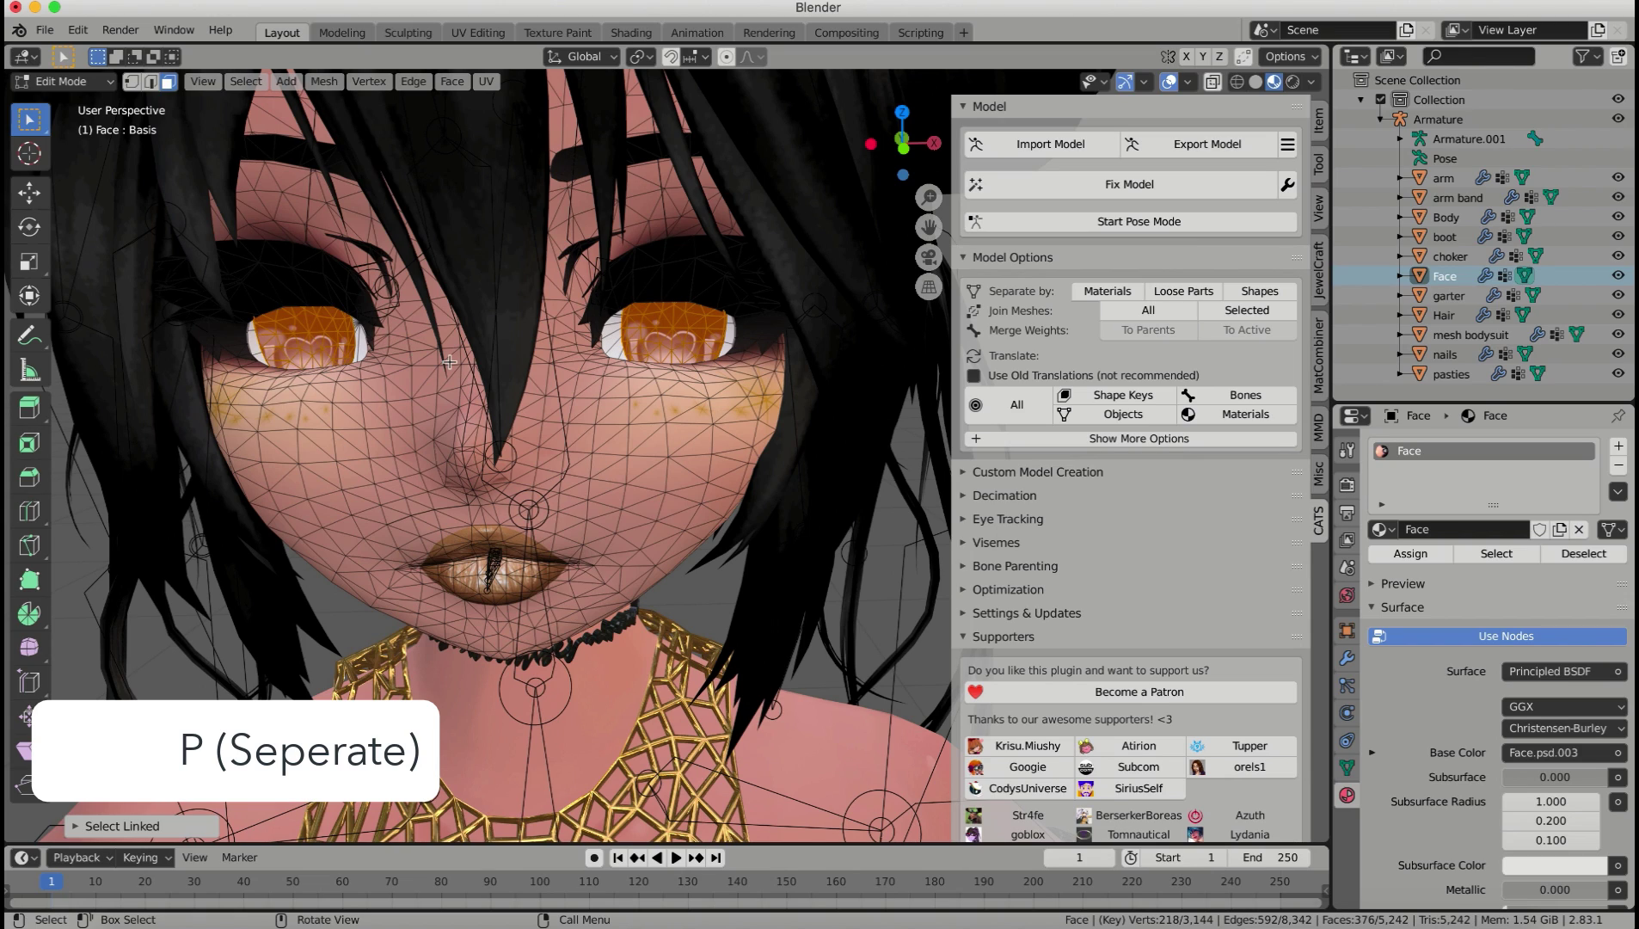
key("p")
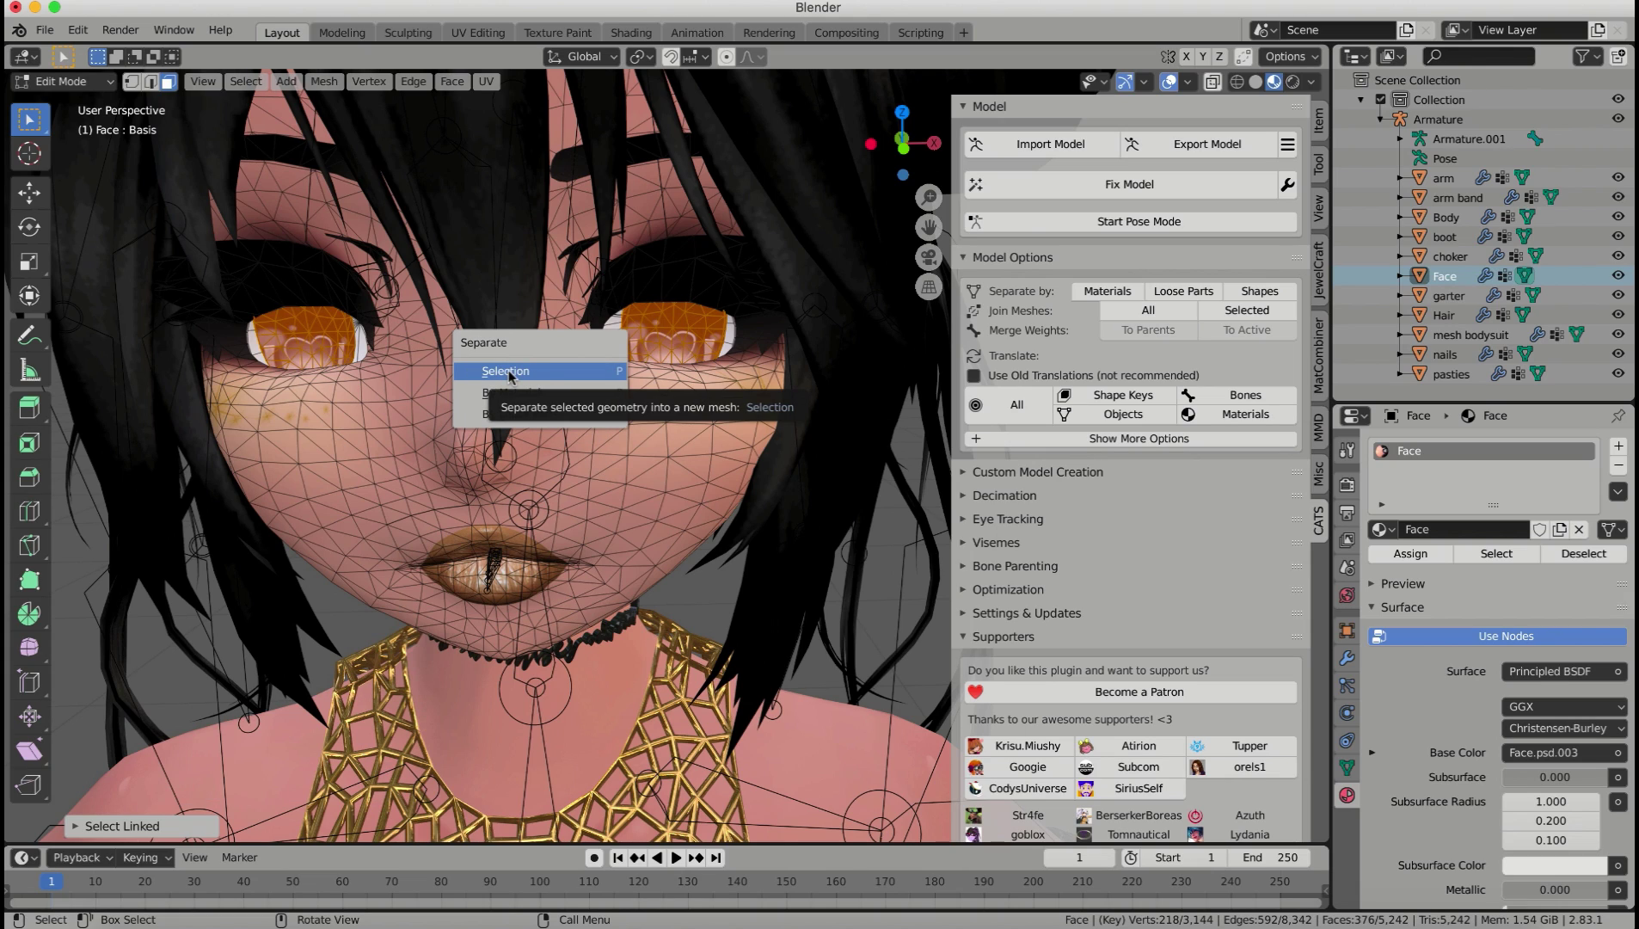
left_click(509, 374)
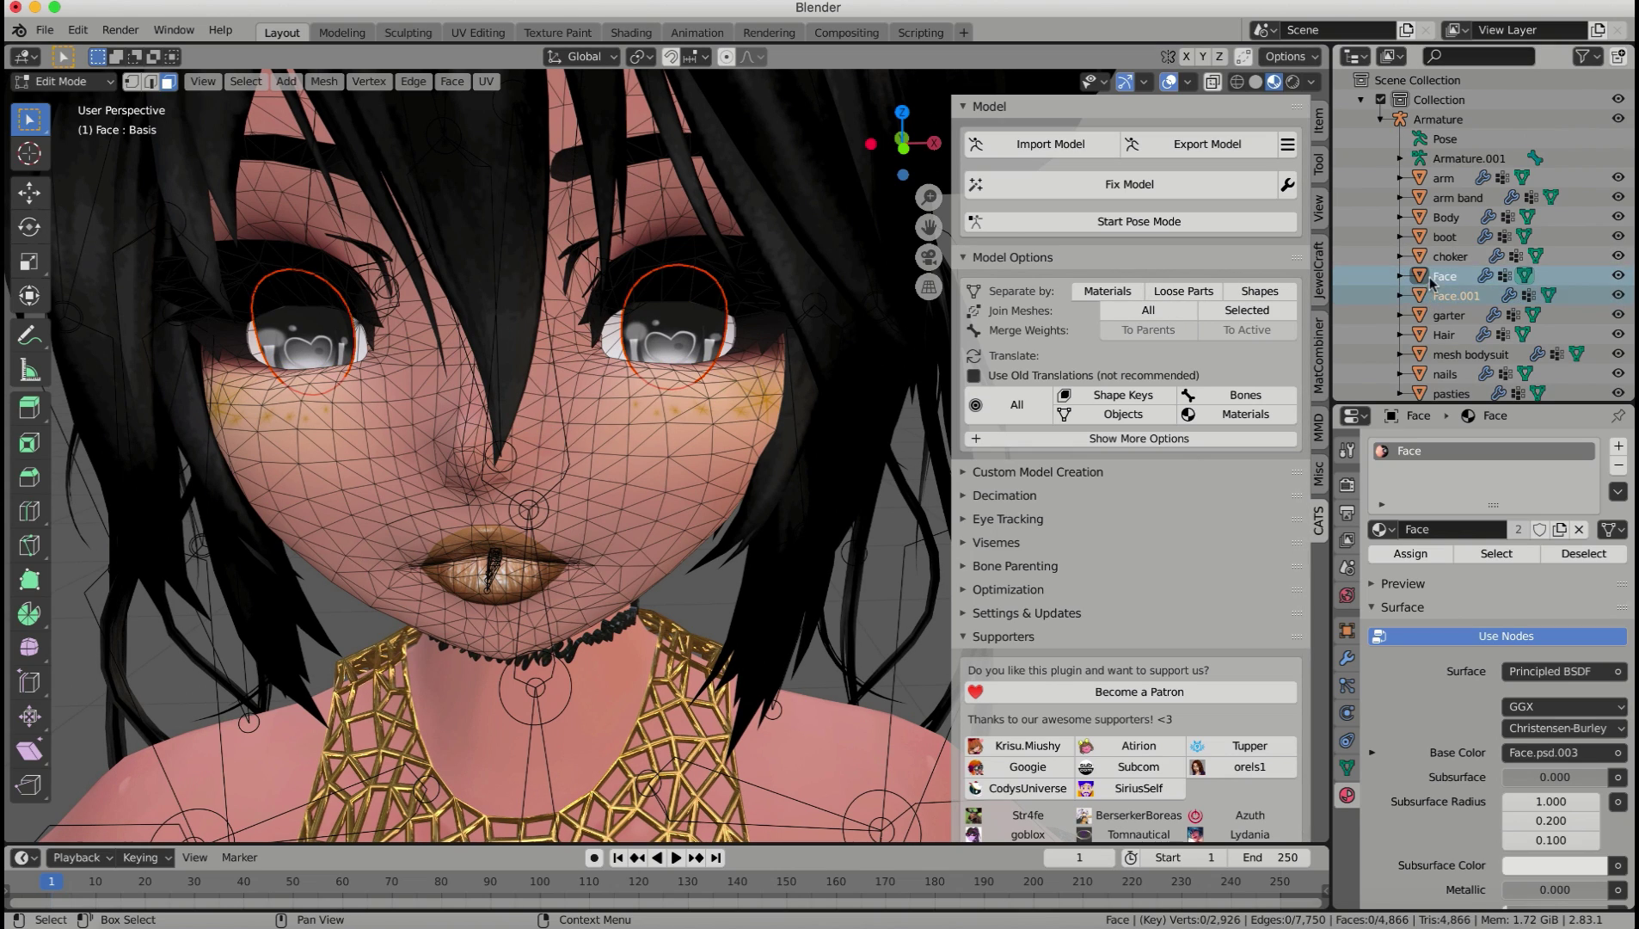
Step: Back in Object Mode, rename the separated Face.001 object to 'eyes'
key("Tab")
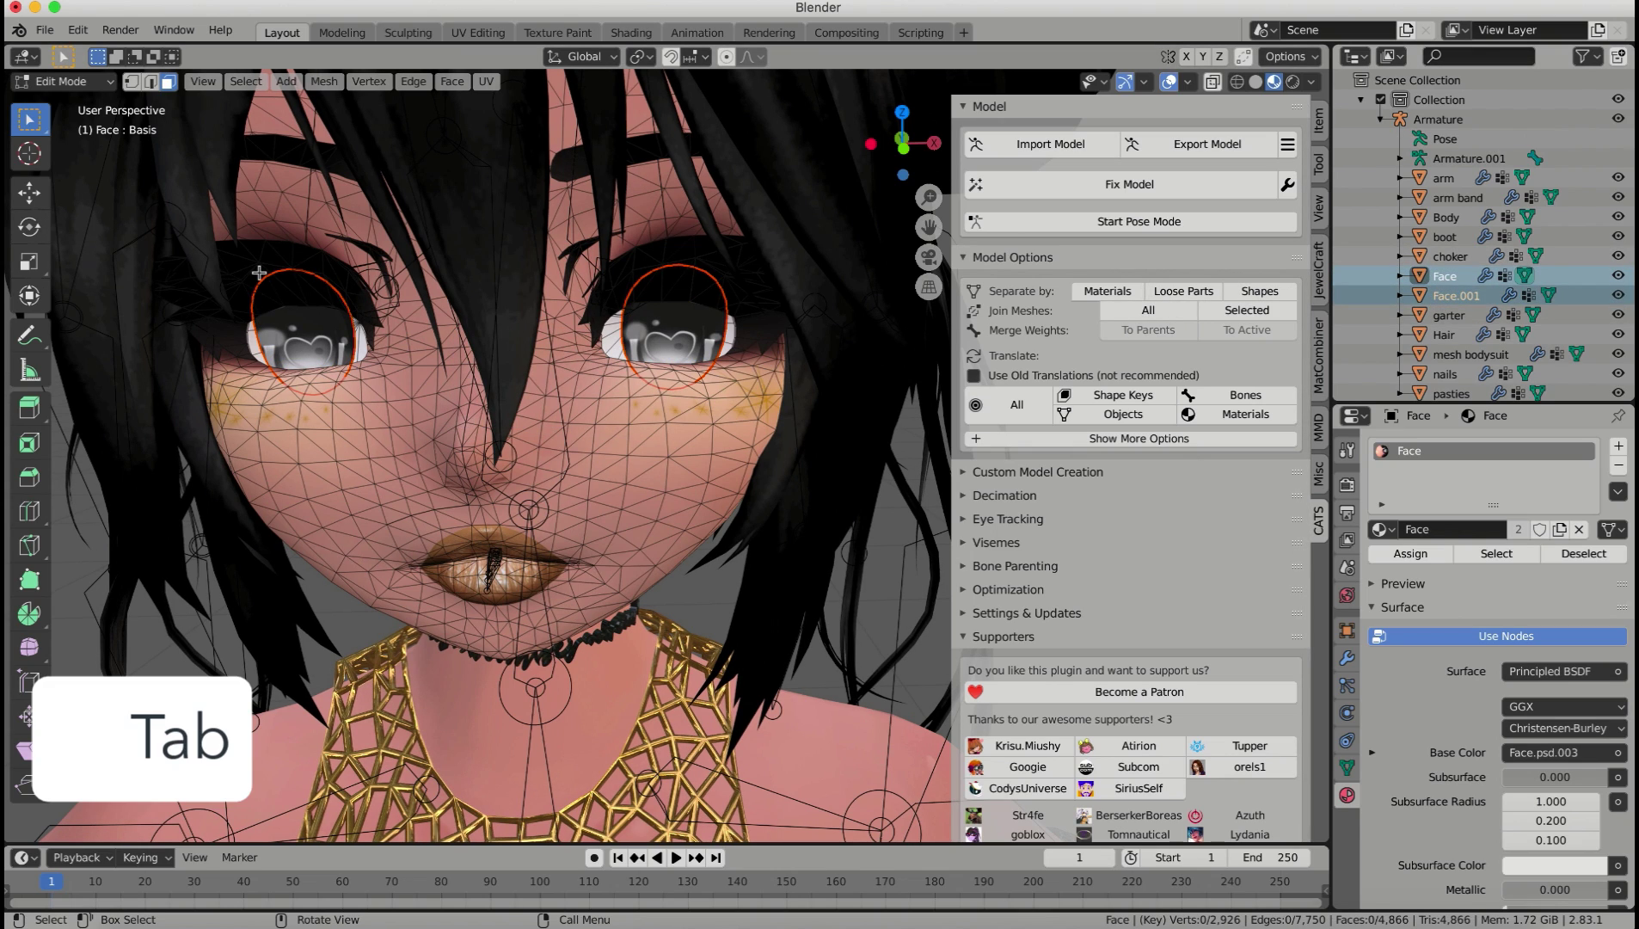
left_click(334, 353)
left_click(352, 471)
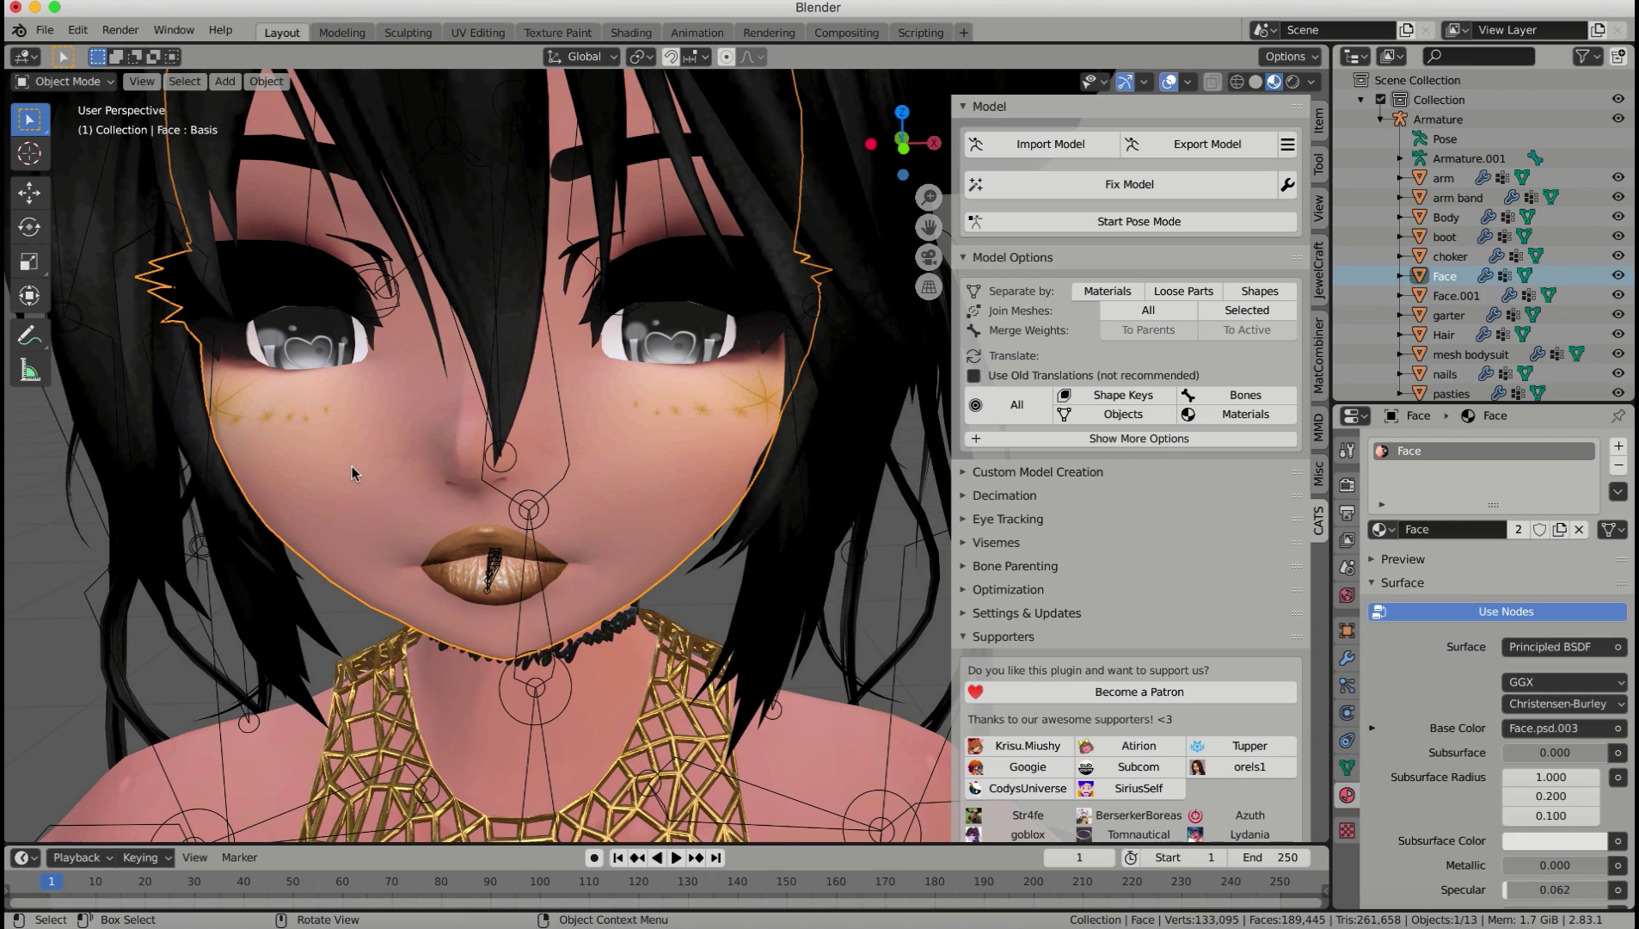
left_click(321, 343)
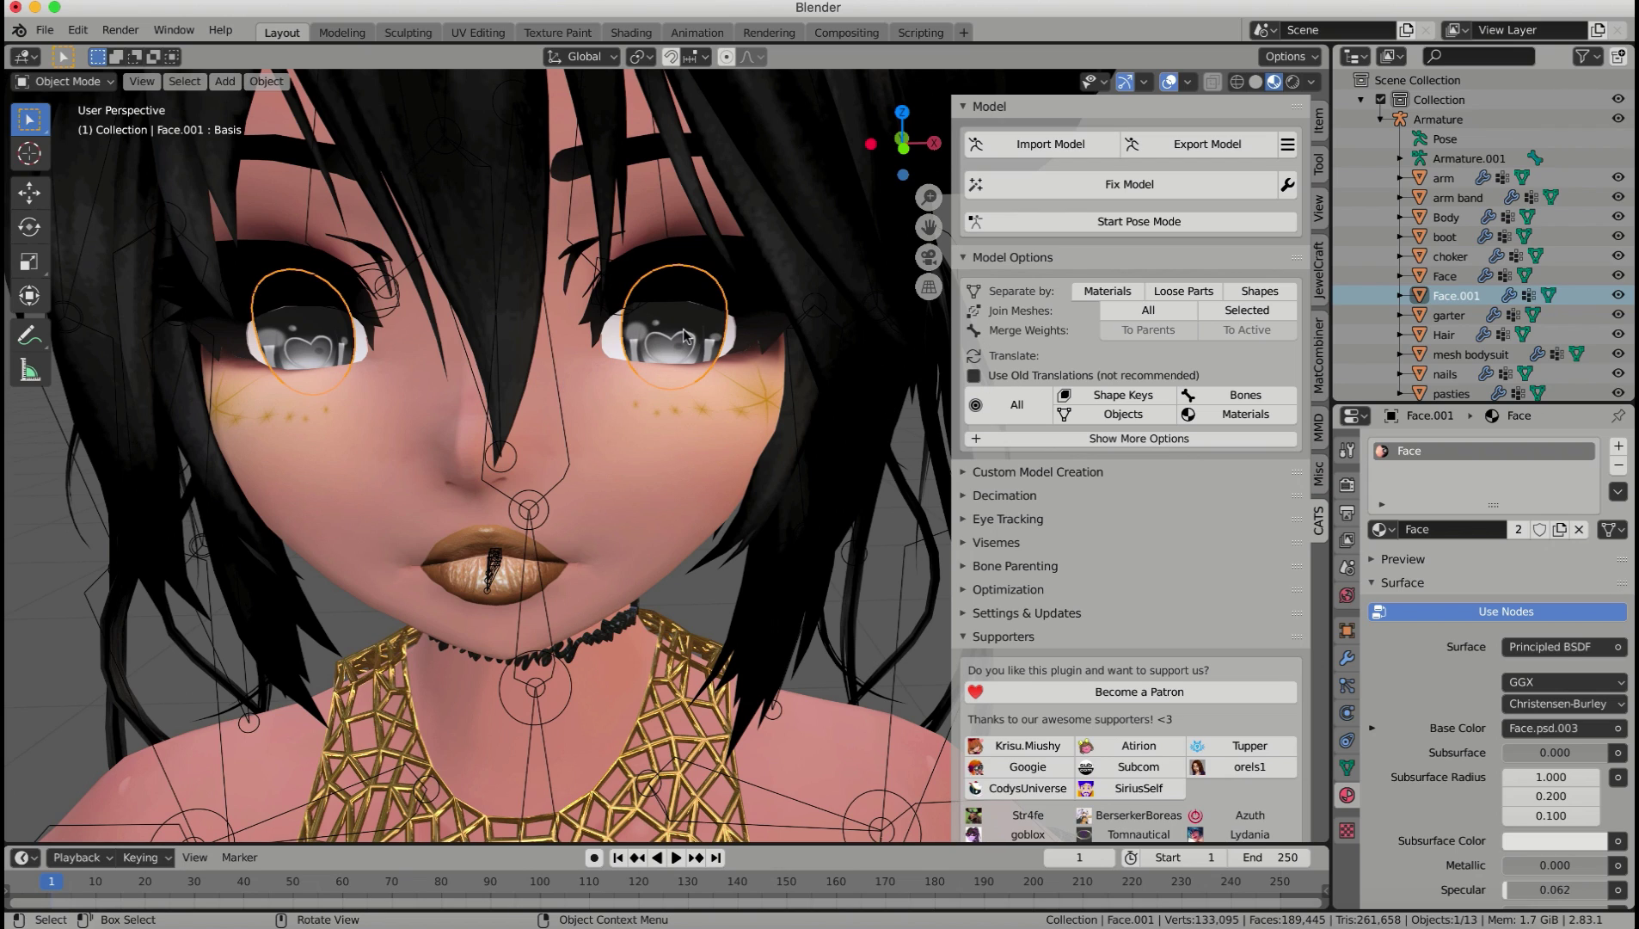
key("F2")
type("eyes")
key("Return")
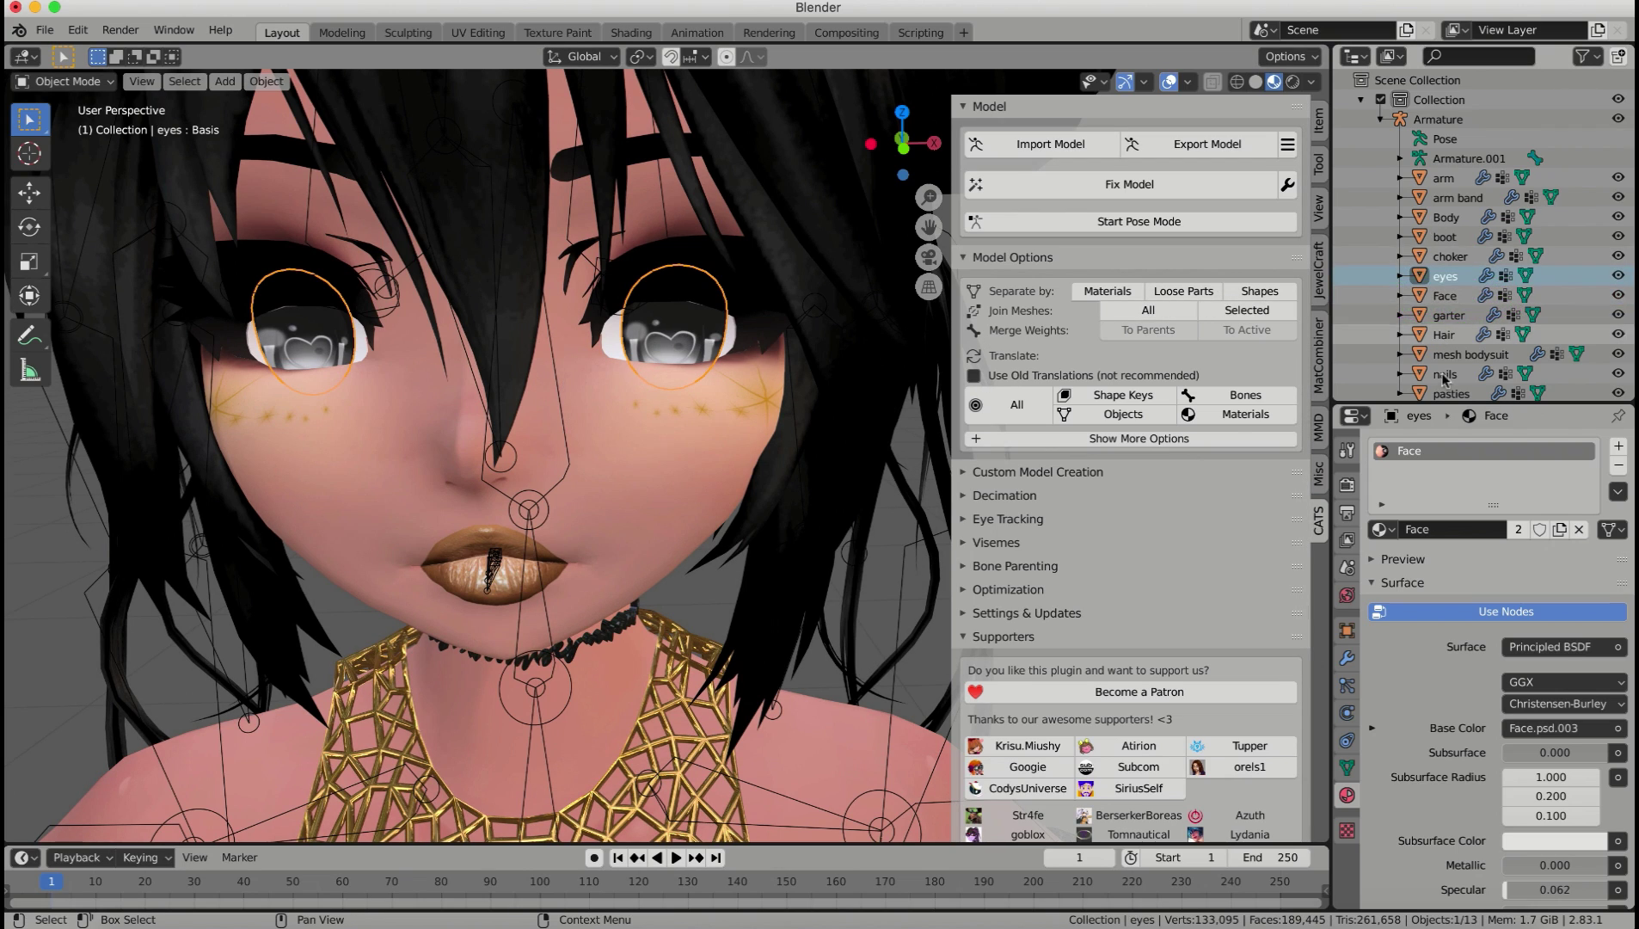
Step: Replace the inherited Face material slot with a new material named 'eyes'
left_click(1621, 467)
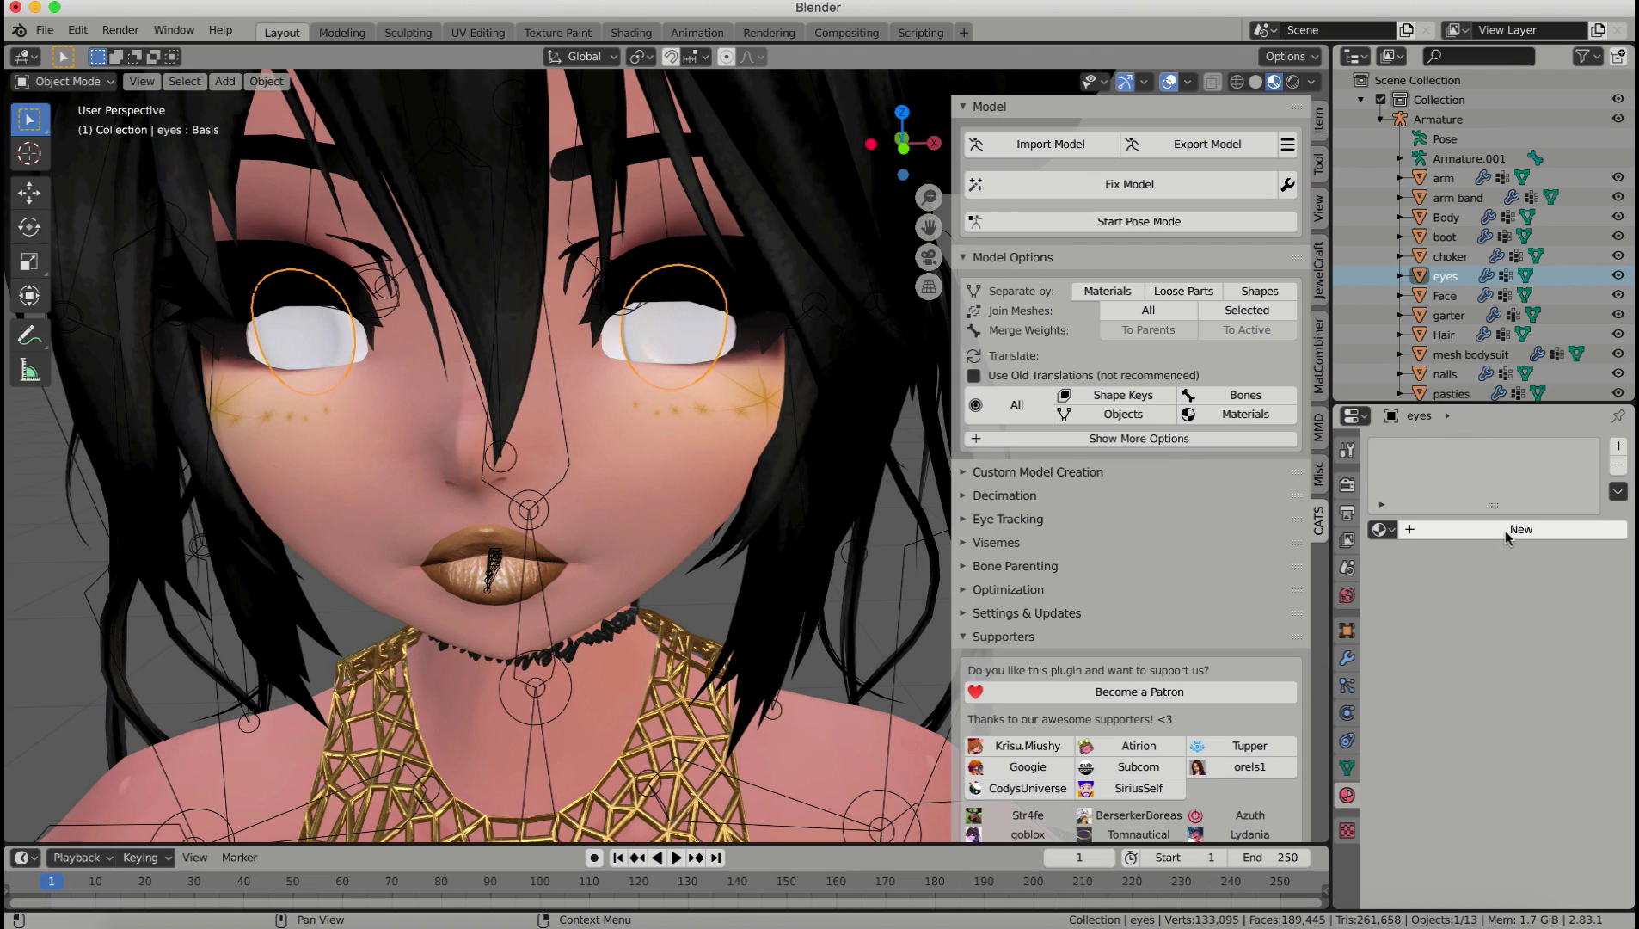
left_click(1506, 530)
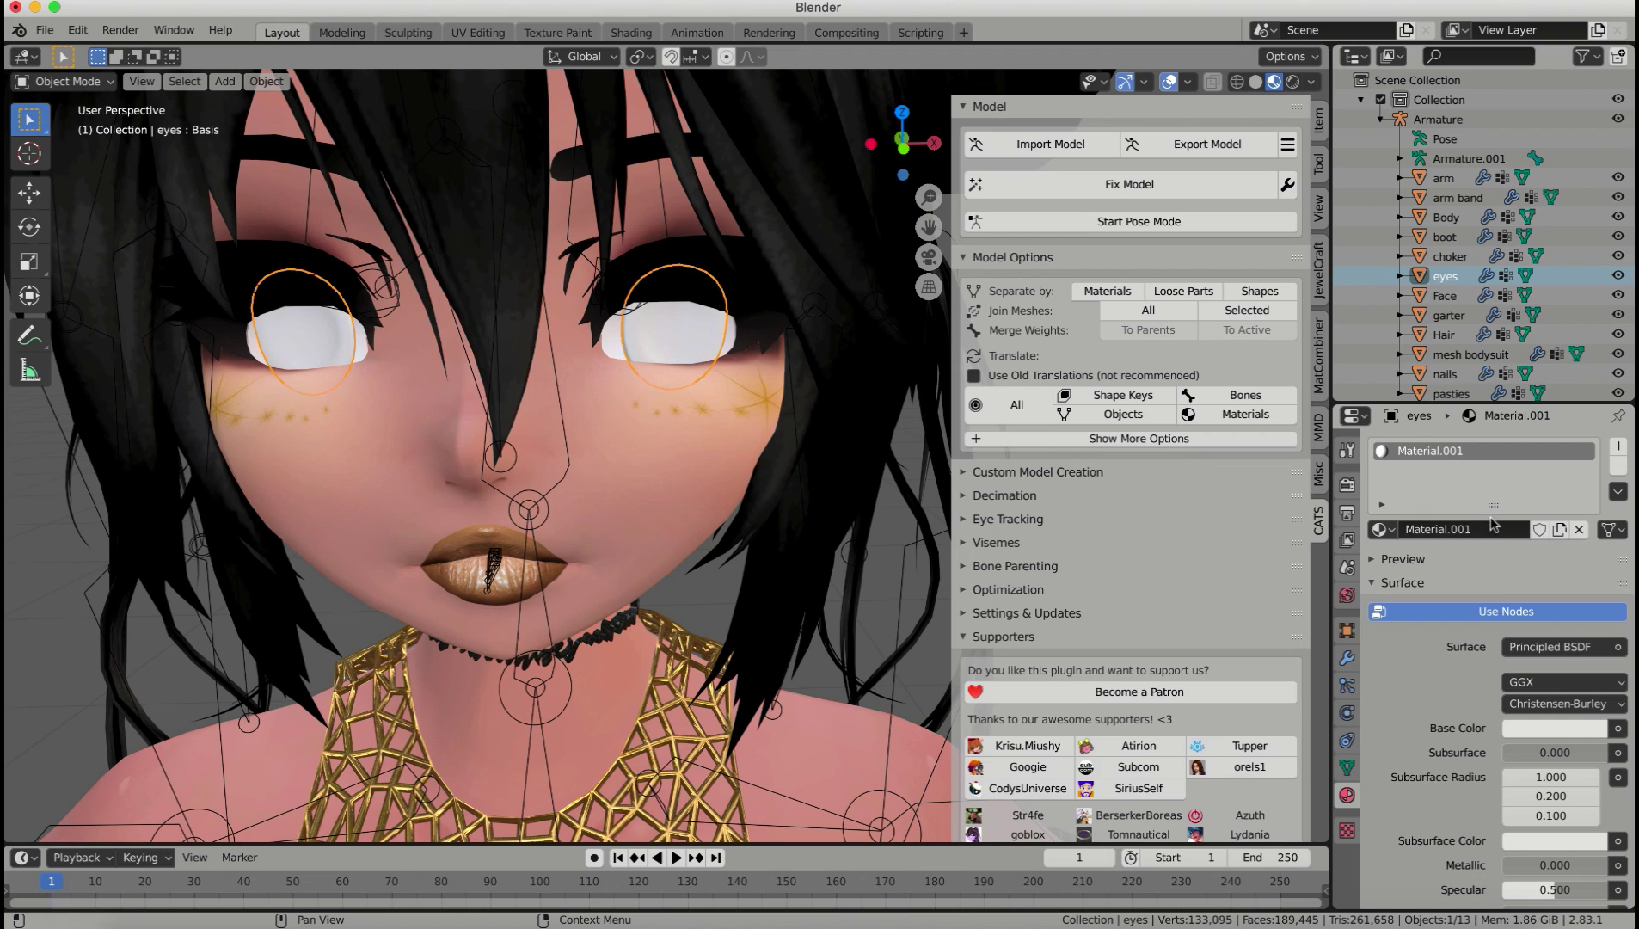
left_click(1488, 529)
type("eyes")
key("Return")
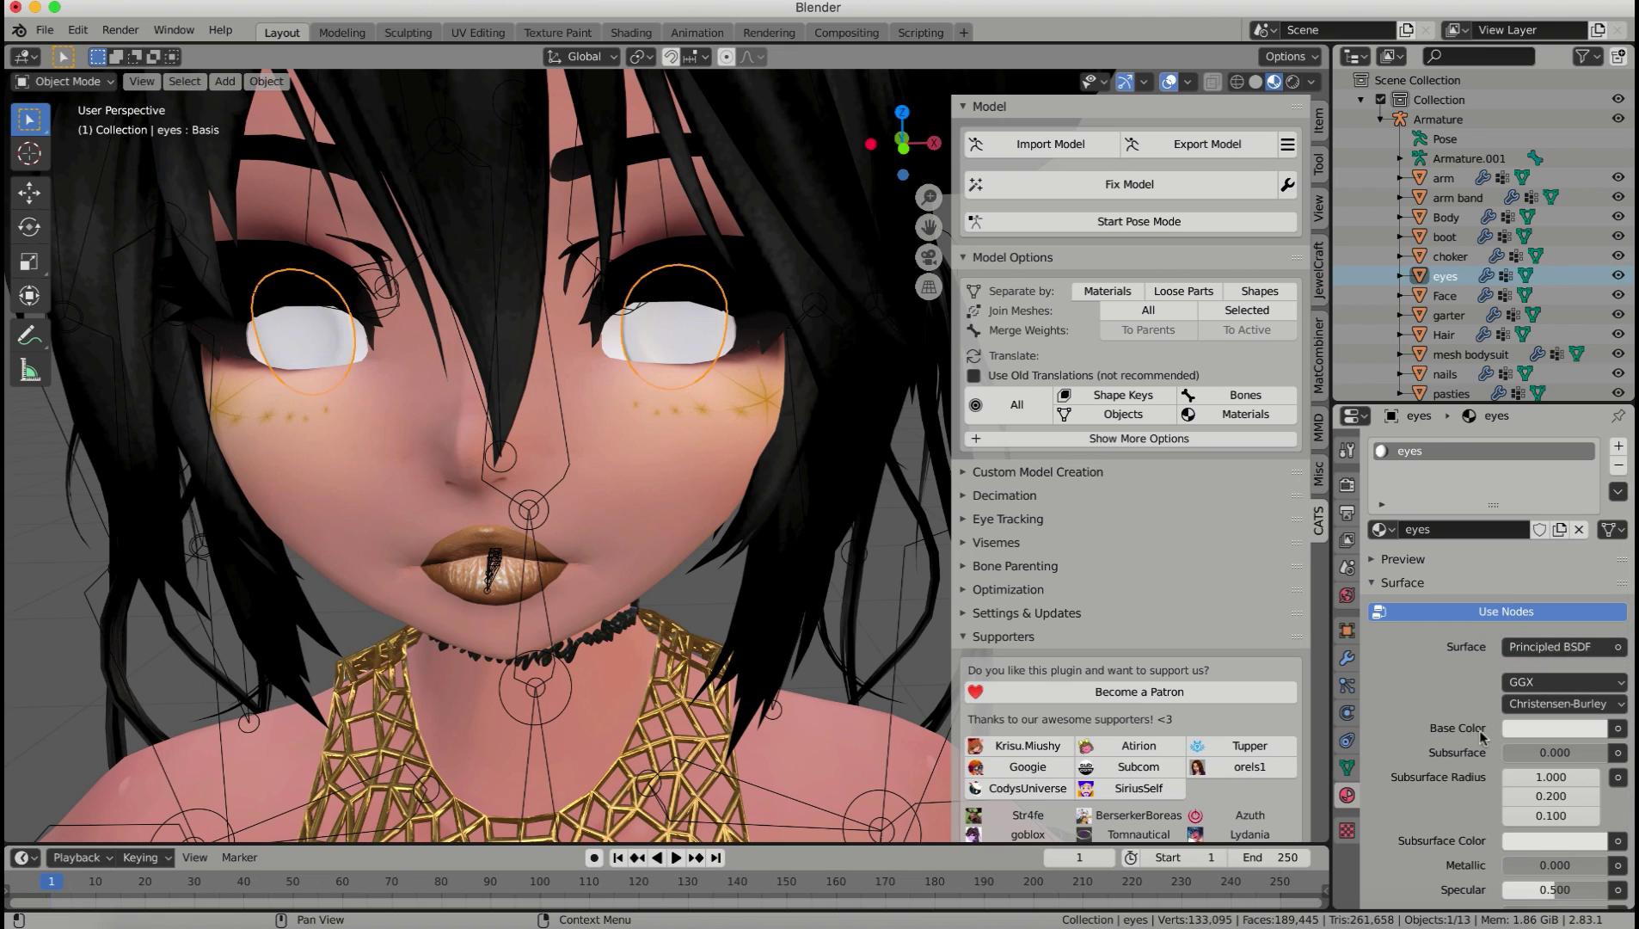
Step: Drive the eyes material's Base Color with the Face.psd image texture, keeping sRGB colour space
left_click(1558, 736)
left_click_drag(1522, 526, 1530, 554)
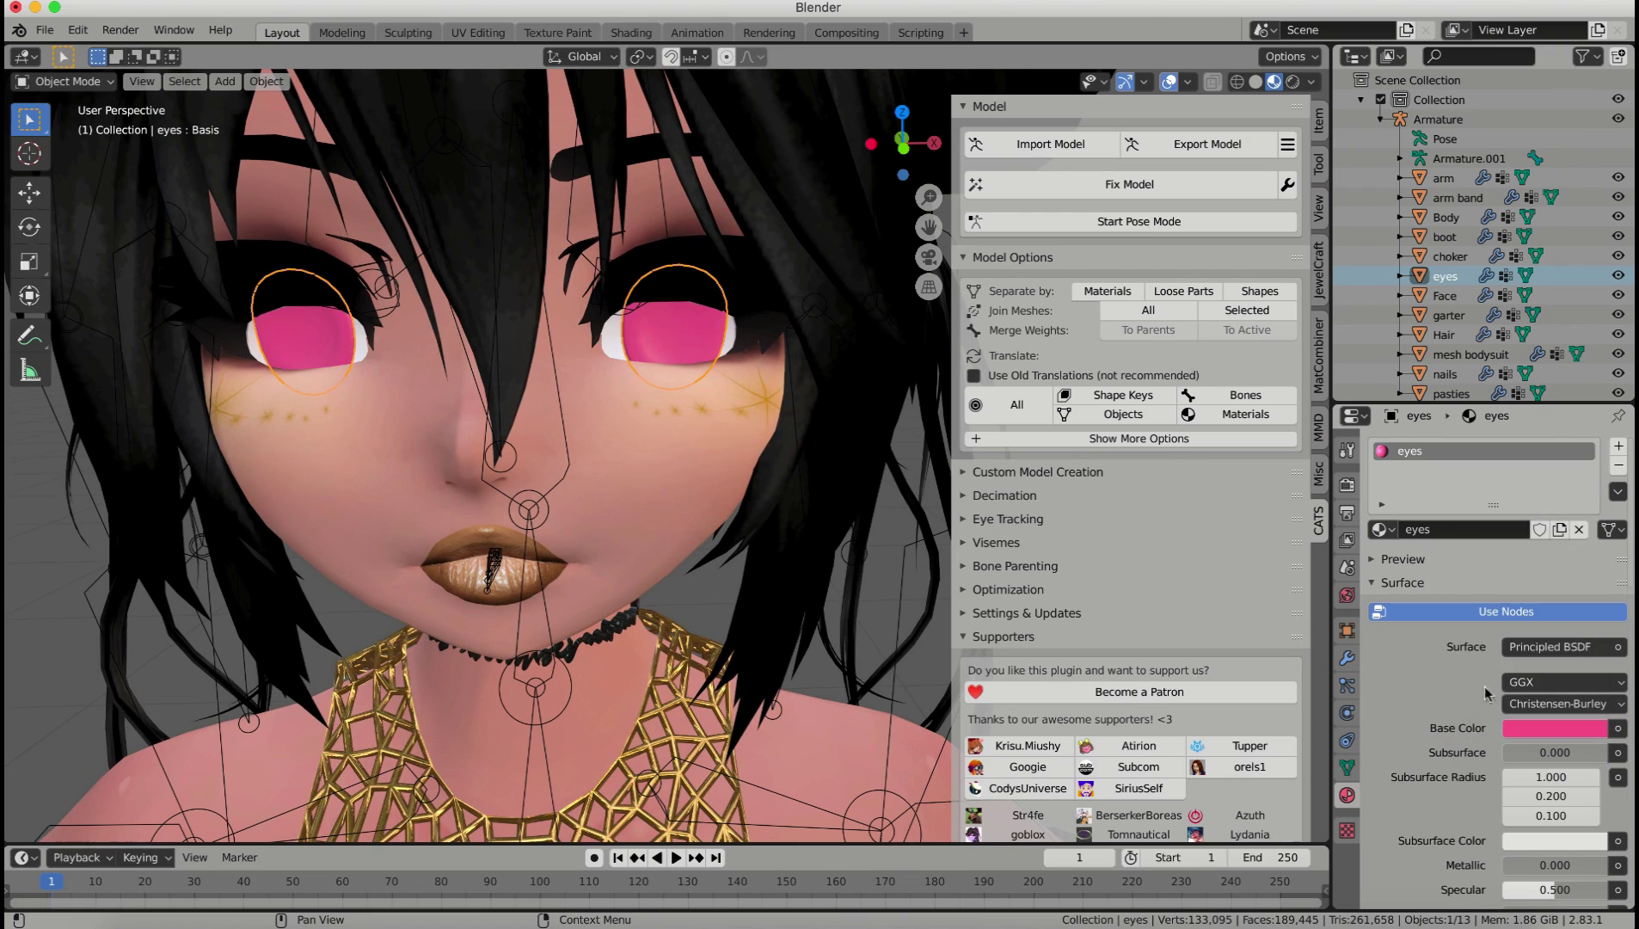
left_click(1619, 731)
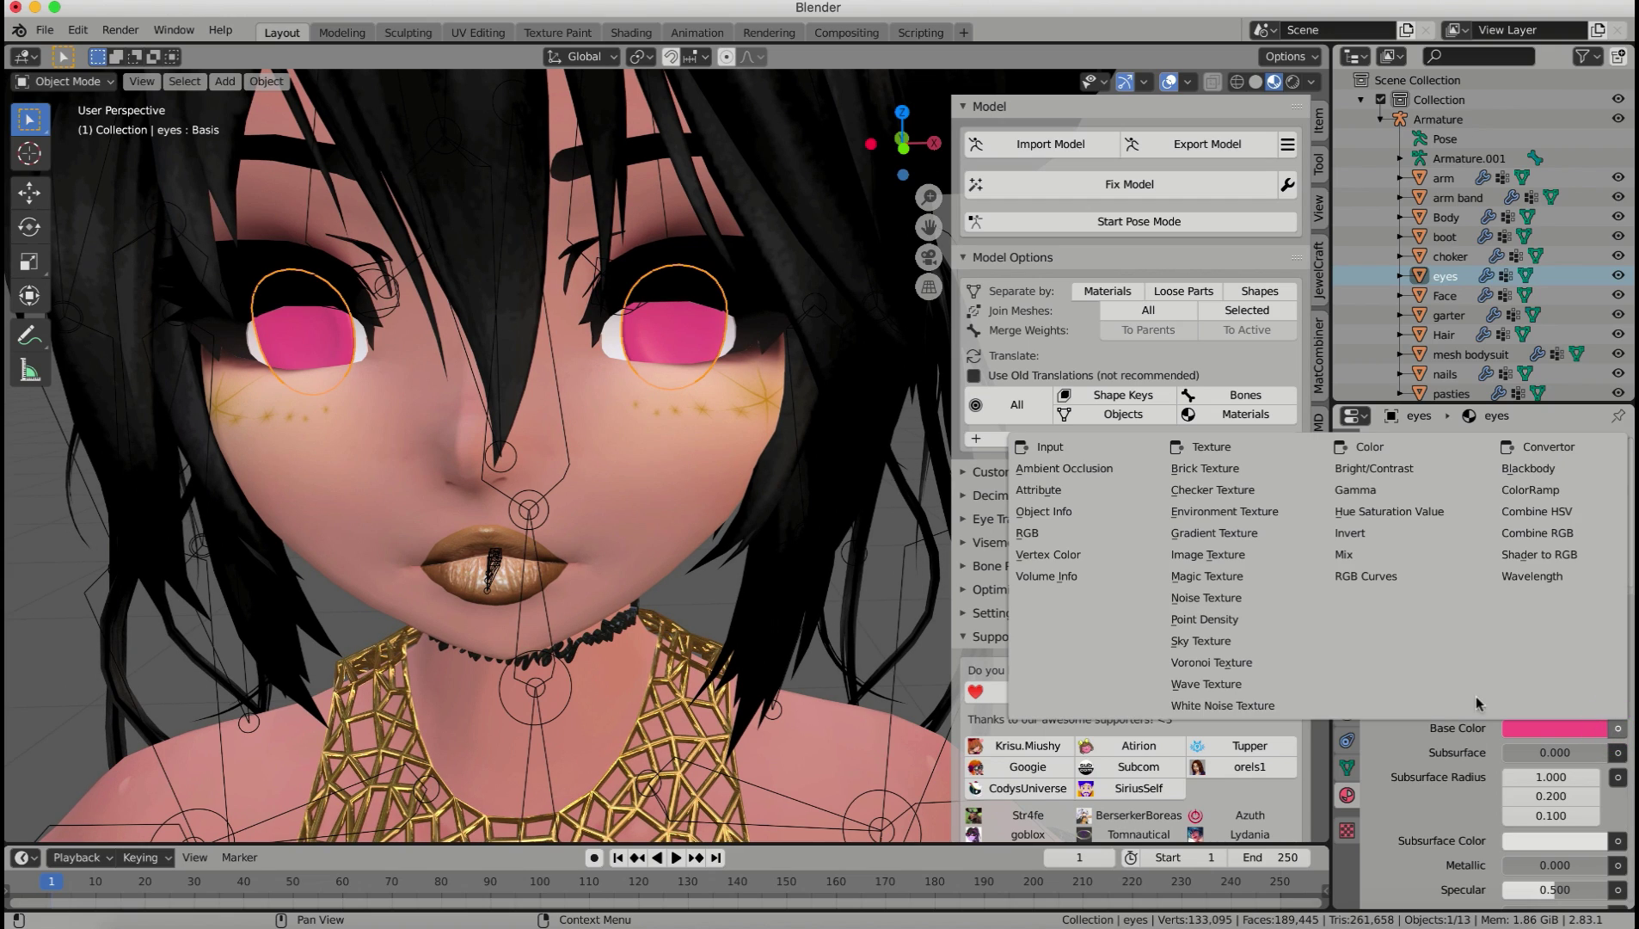
left_click(1236, 557)
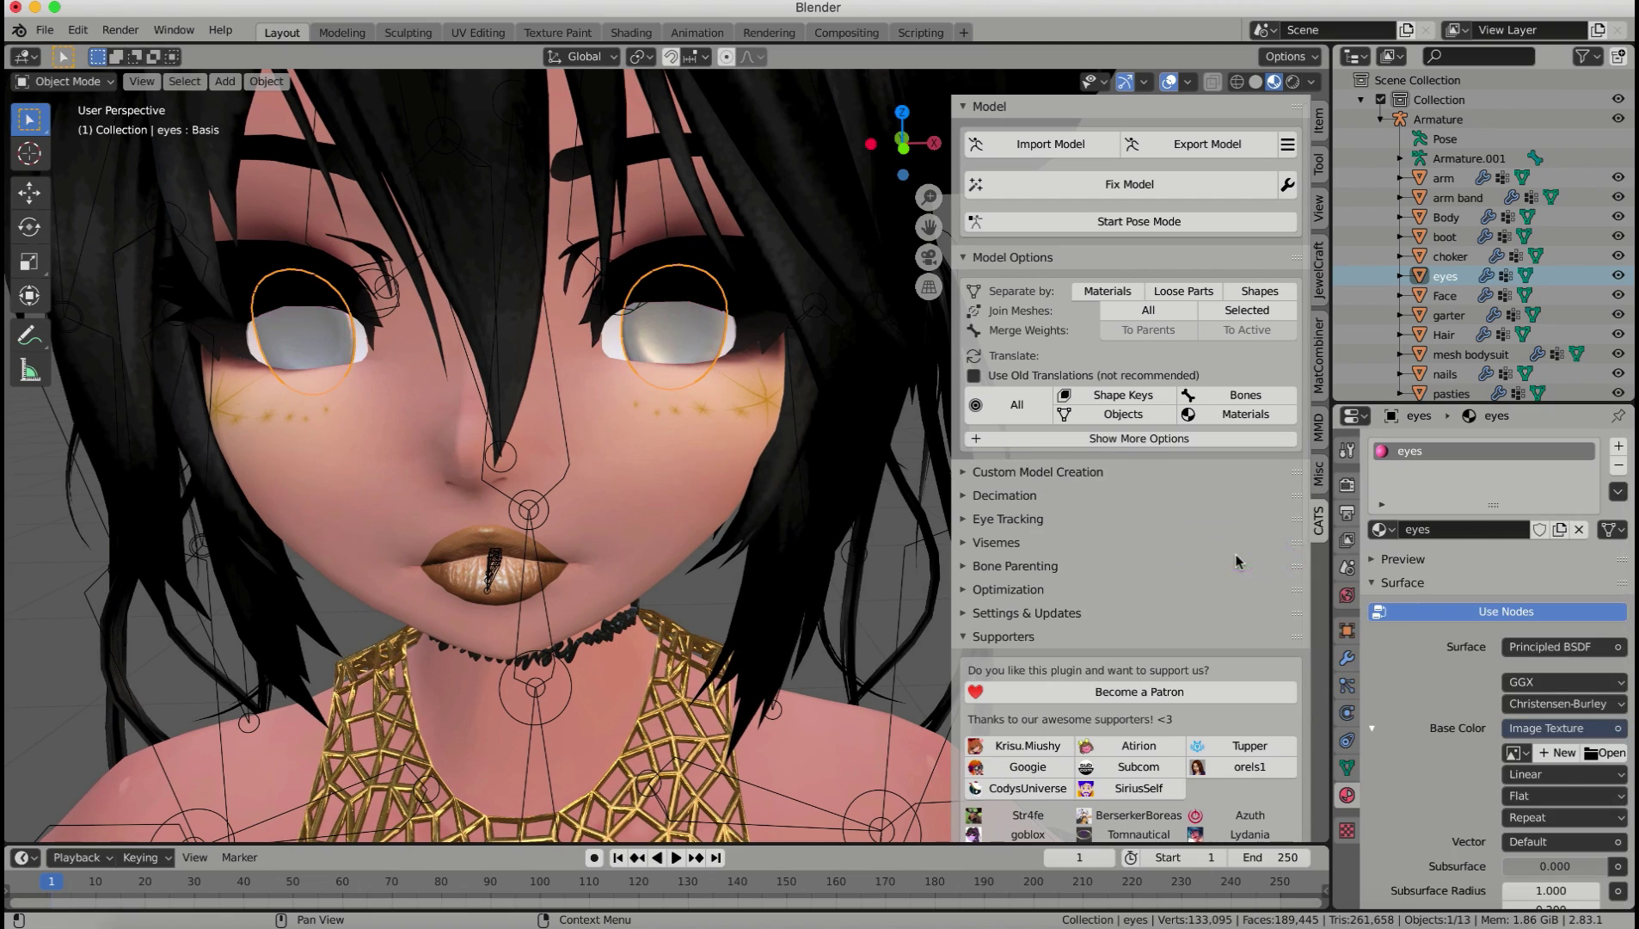
left_click(1605, 752)
left_click(474, 324)
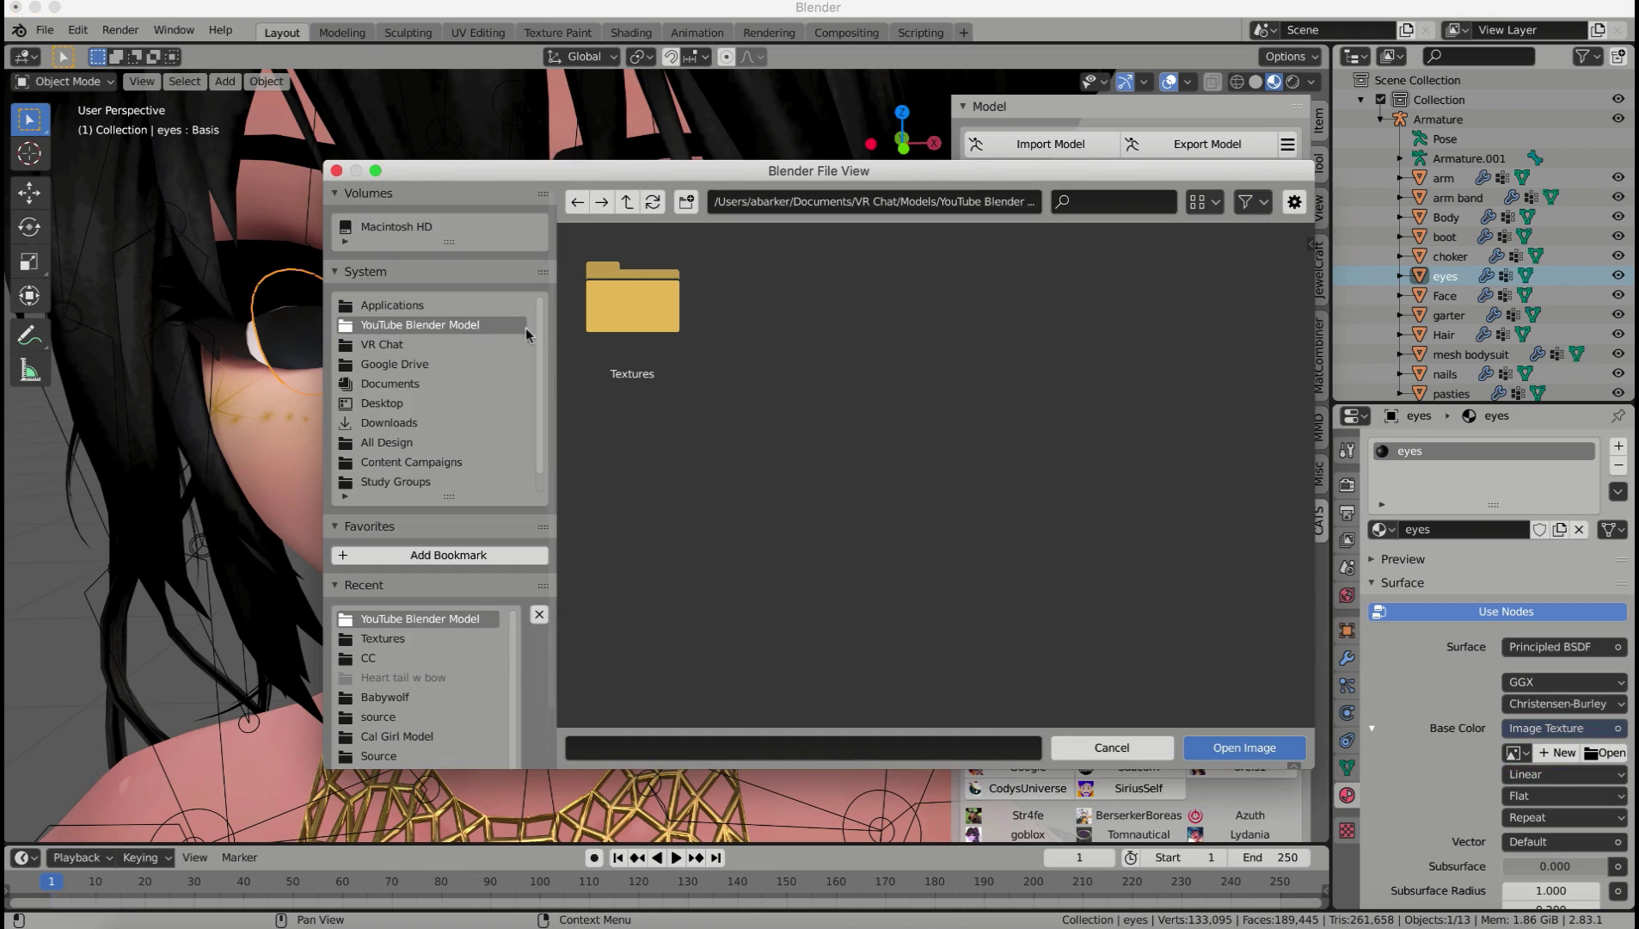
double_click(638, 302)
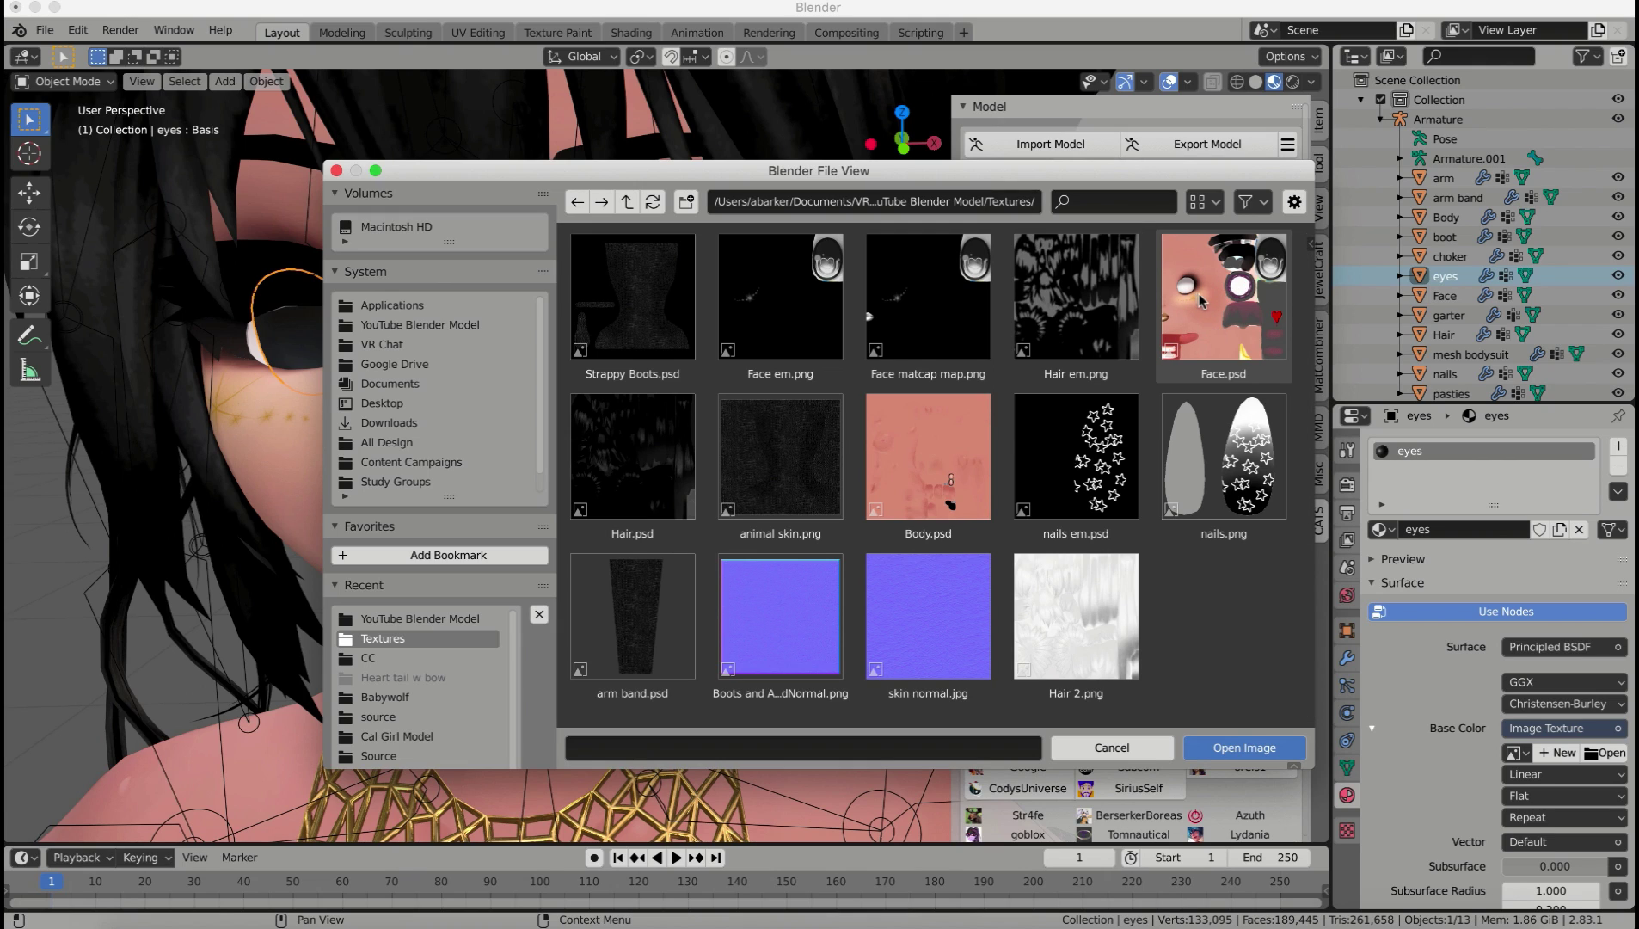
double_click(1203, 303)
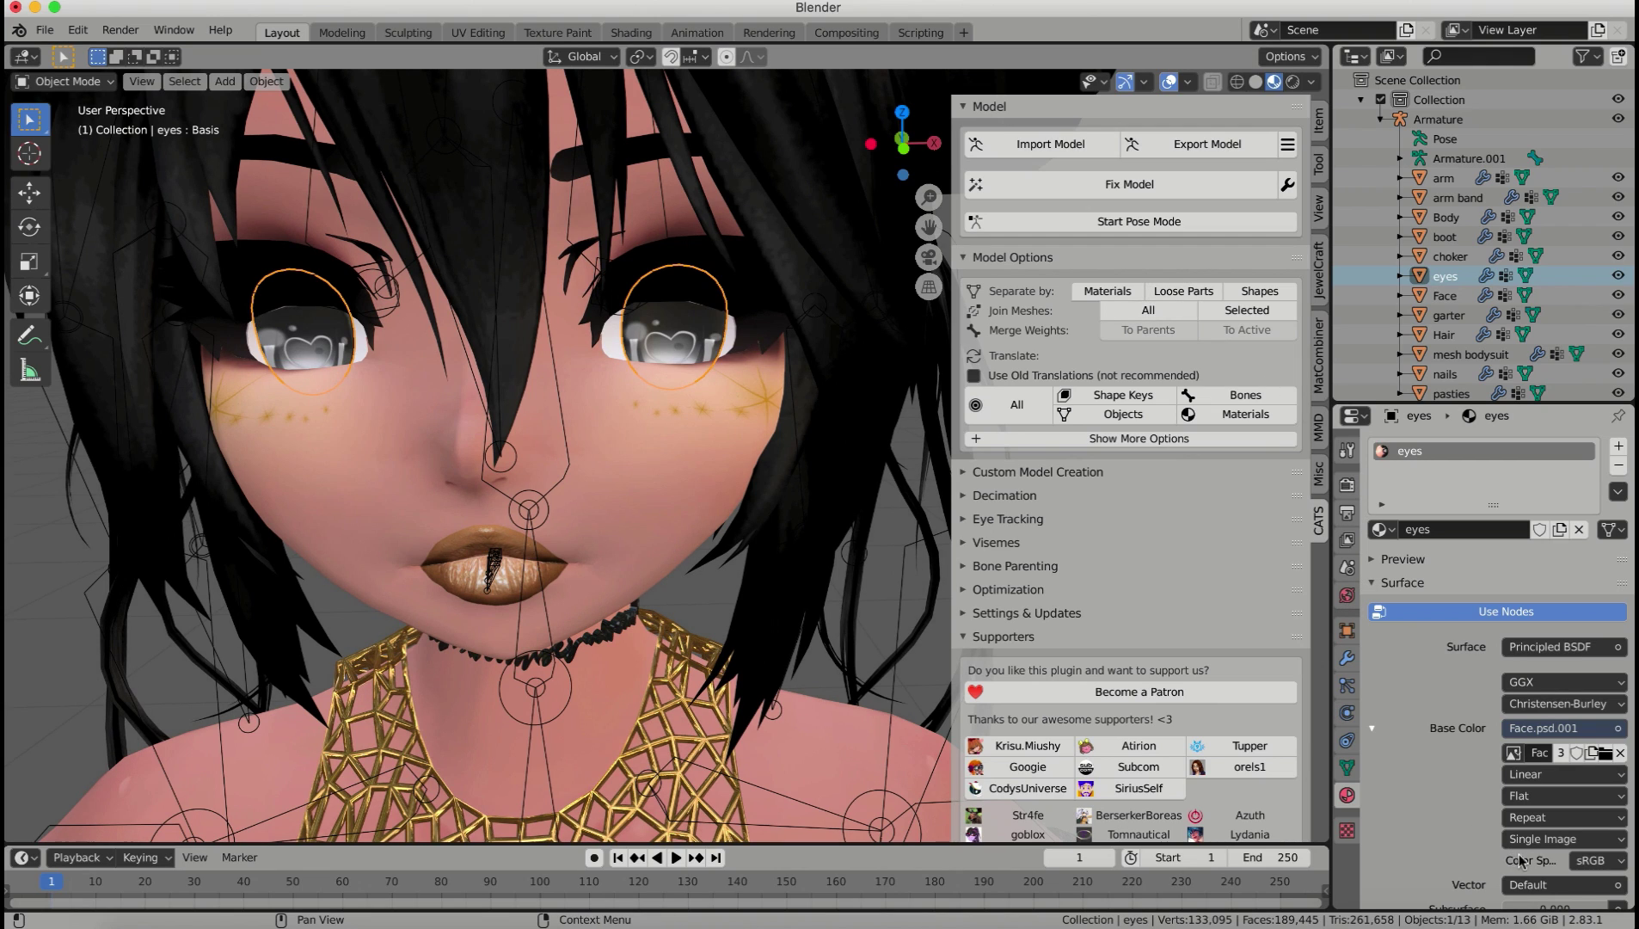
left_click(1591, 860)
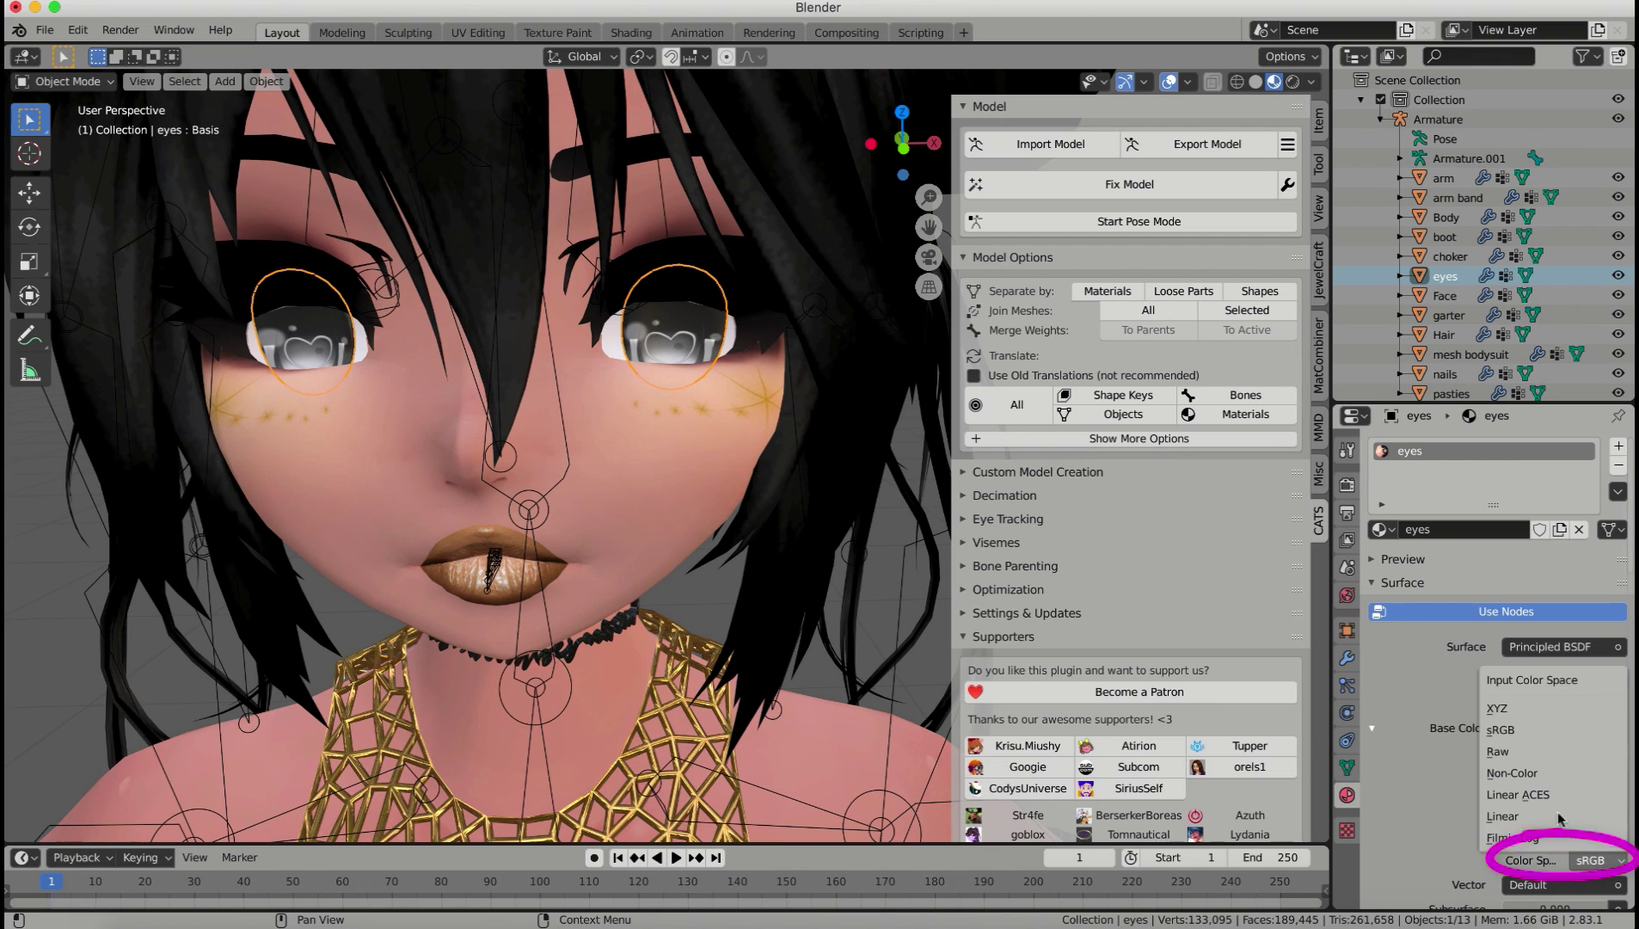
left_click(1538, 729)
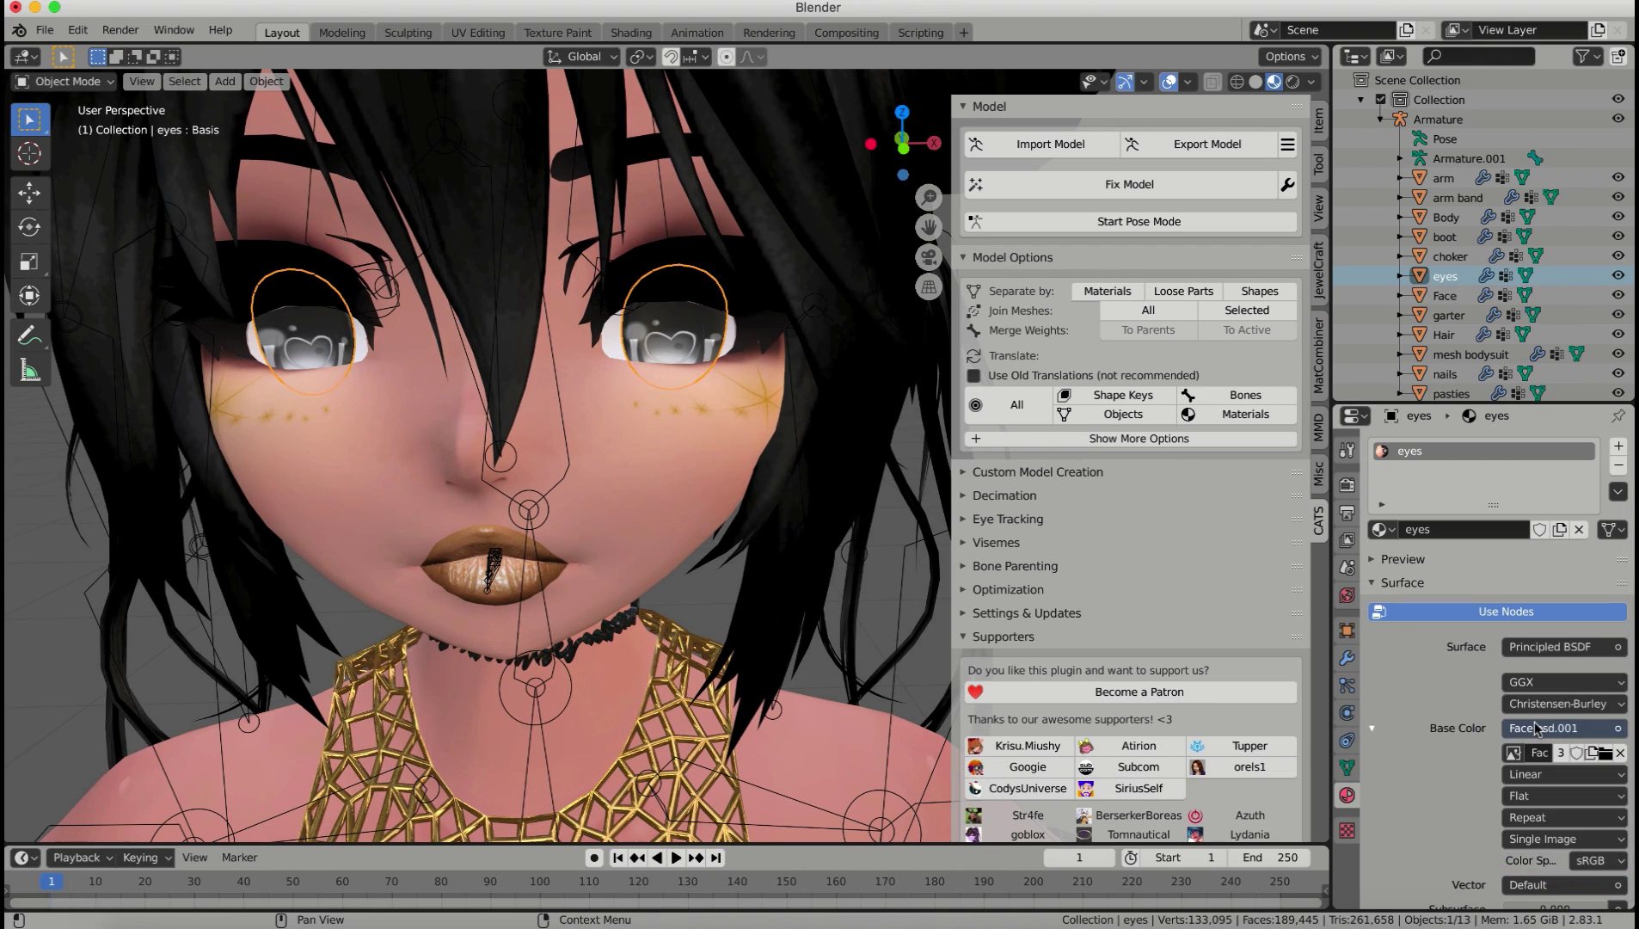
Step: Join the eyes object into Face, then view the eyes material slot on Face
left_click(45, 544)
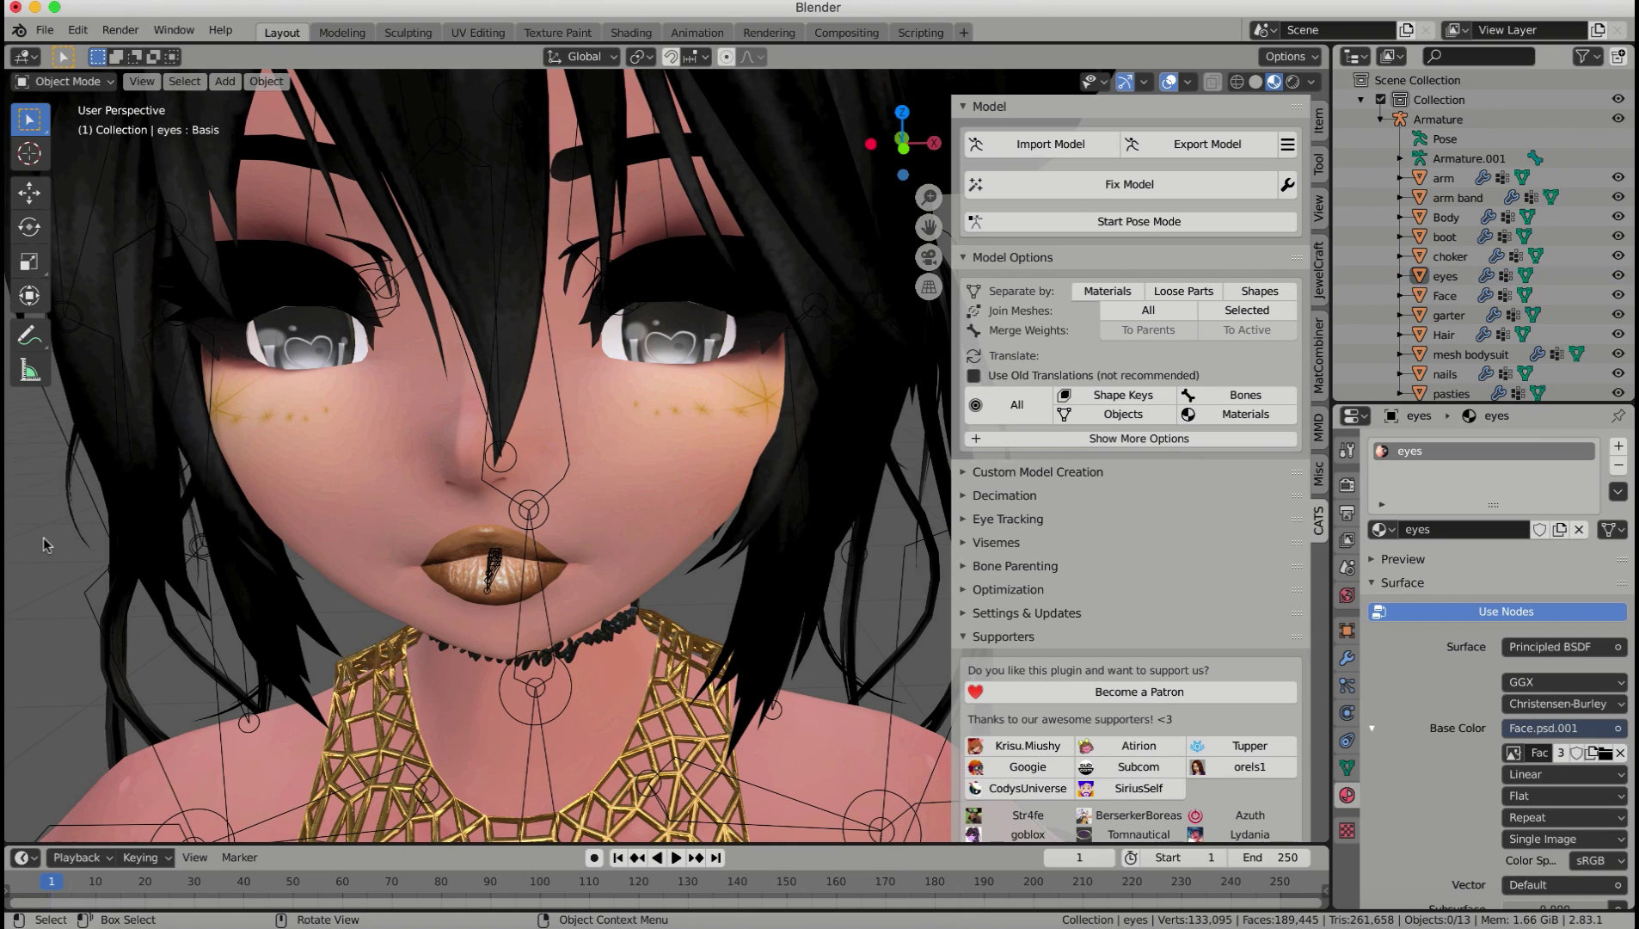
left_click(403, 436)
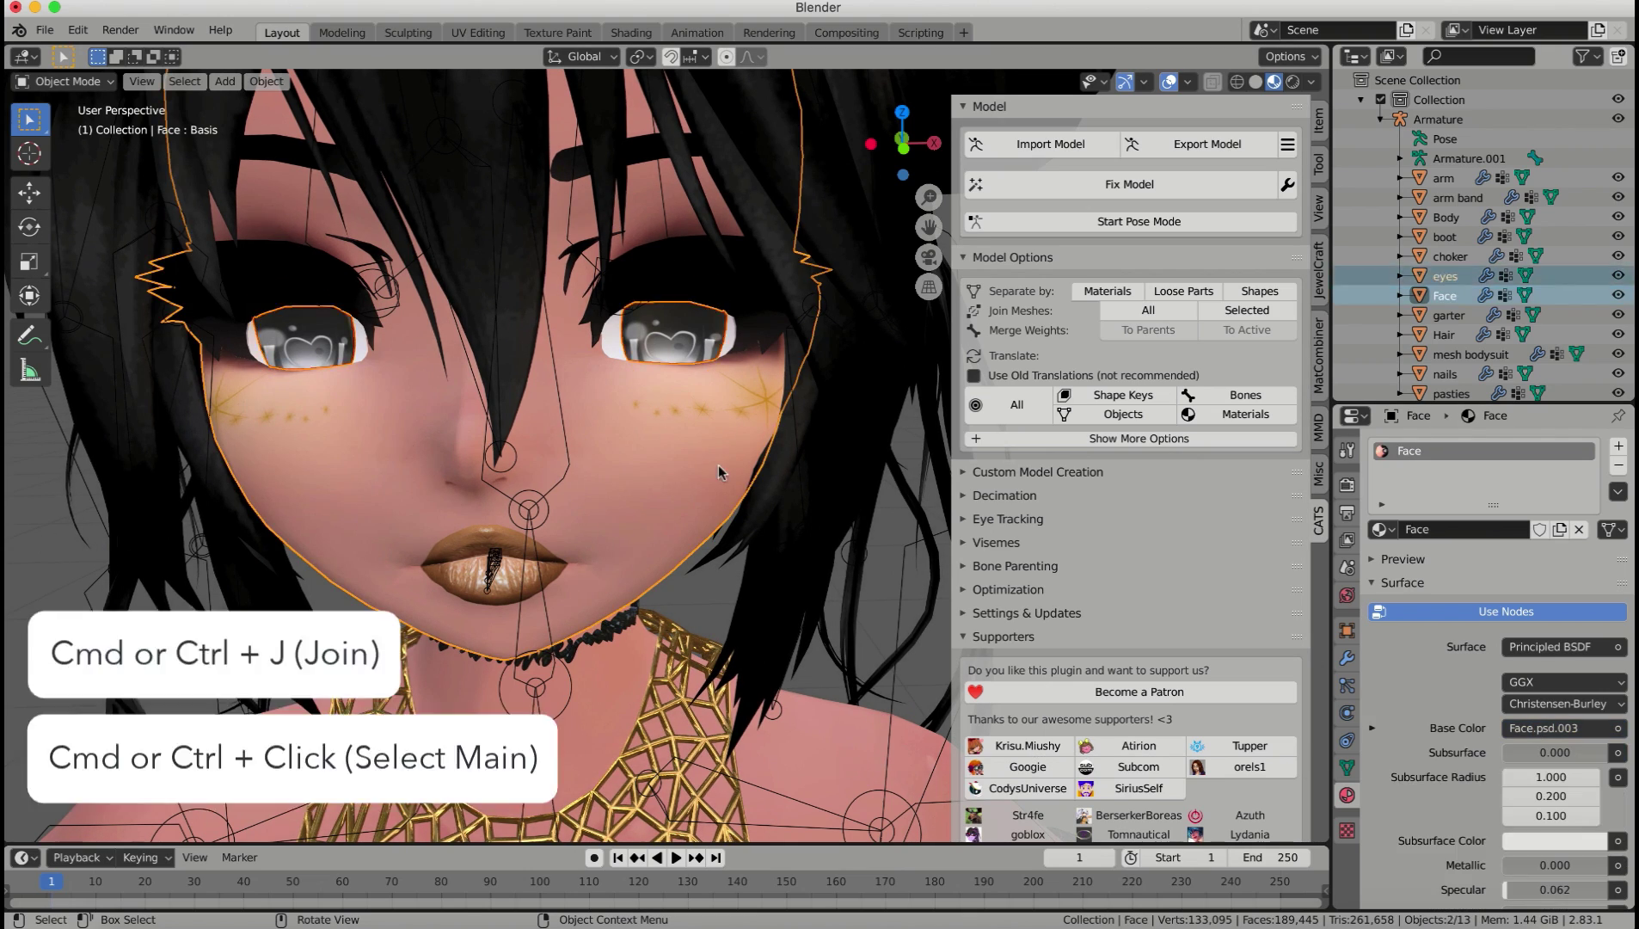
left_click(1445, 276, "ctrl")
key("ctrl+j")
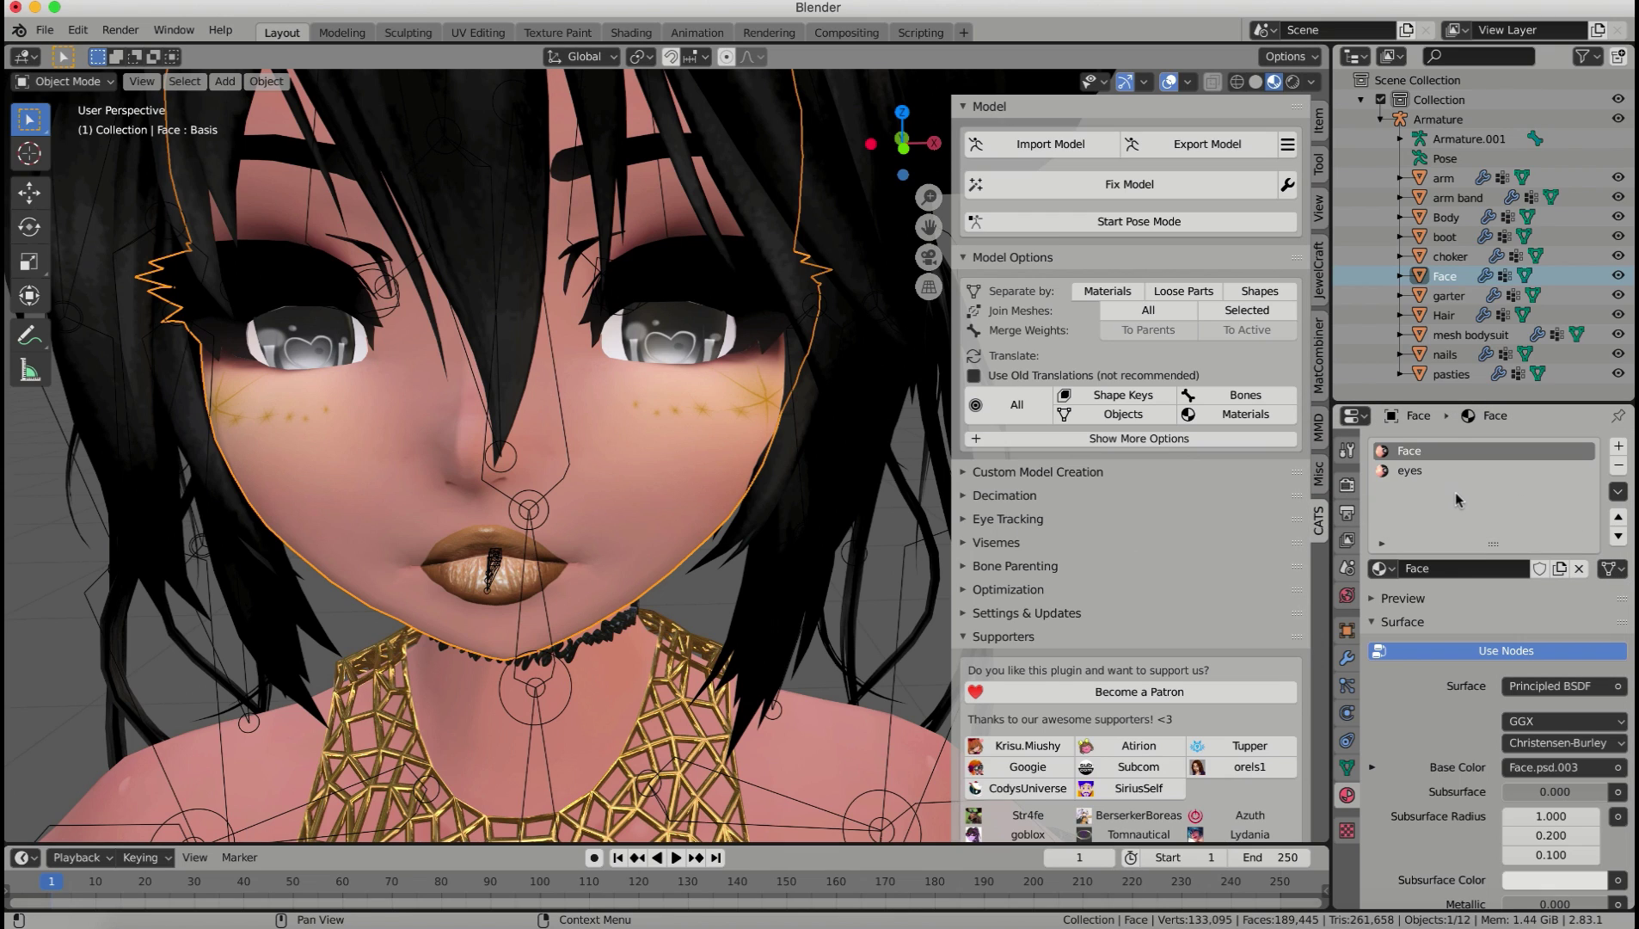
left_click(1411, 471)
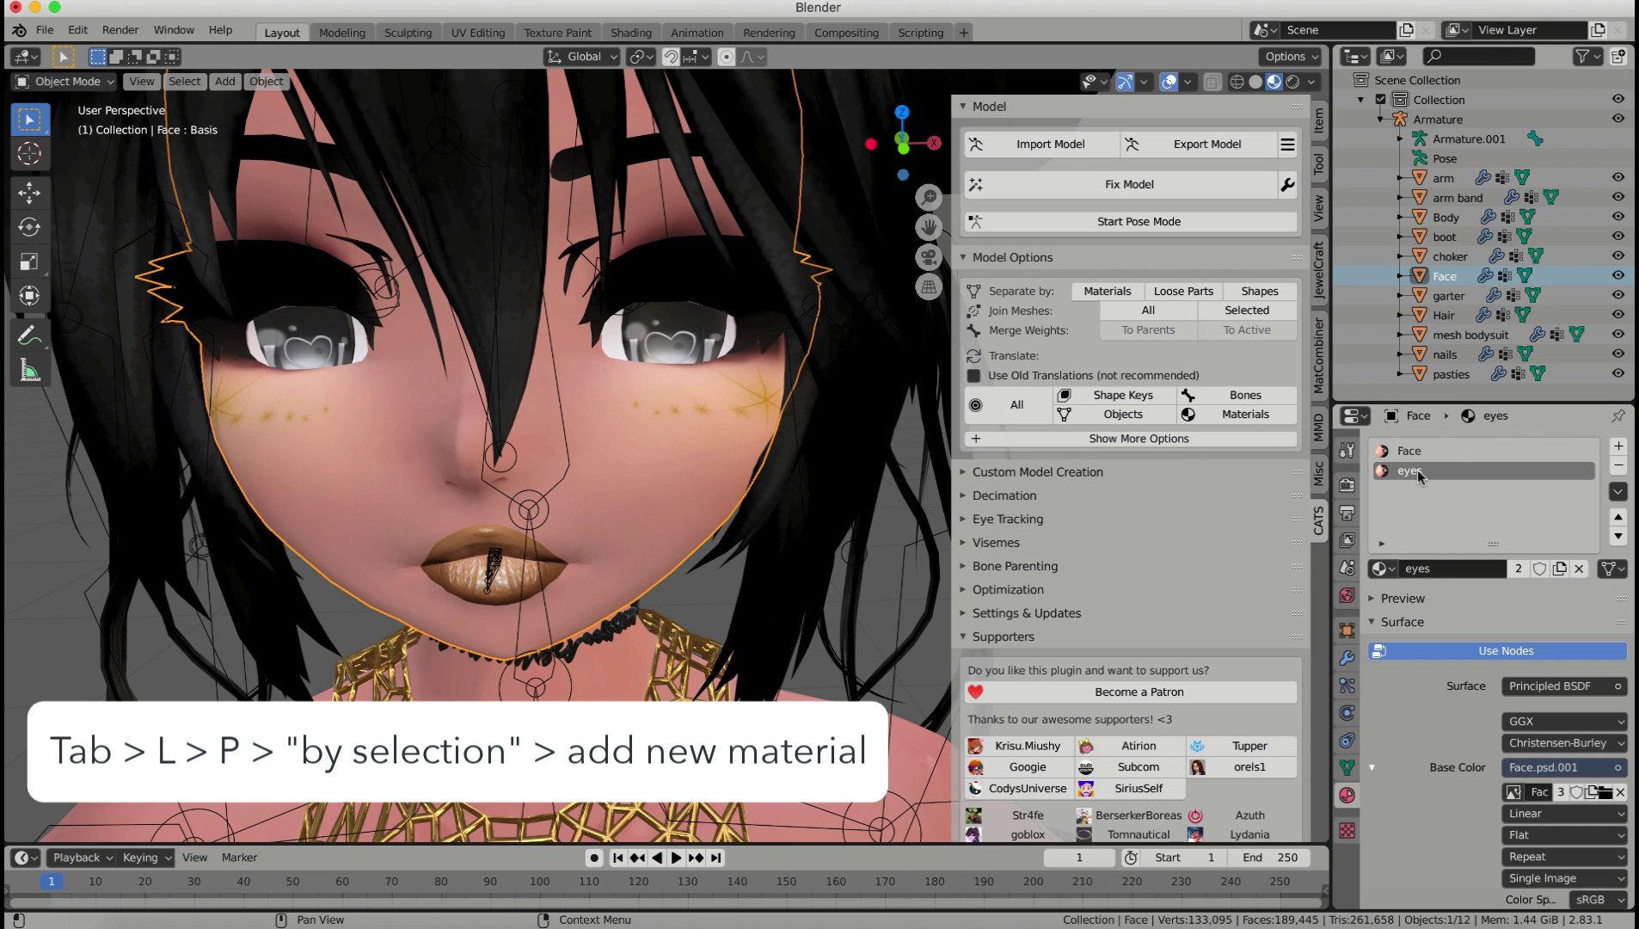
Step: Remove the eyes material slot from Face, leaving only the Face material
scroll(576, 421, "down", 8)
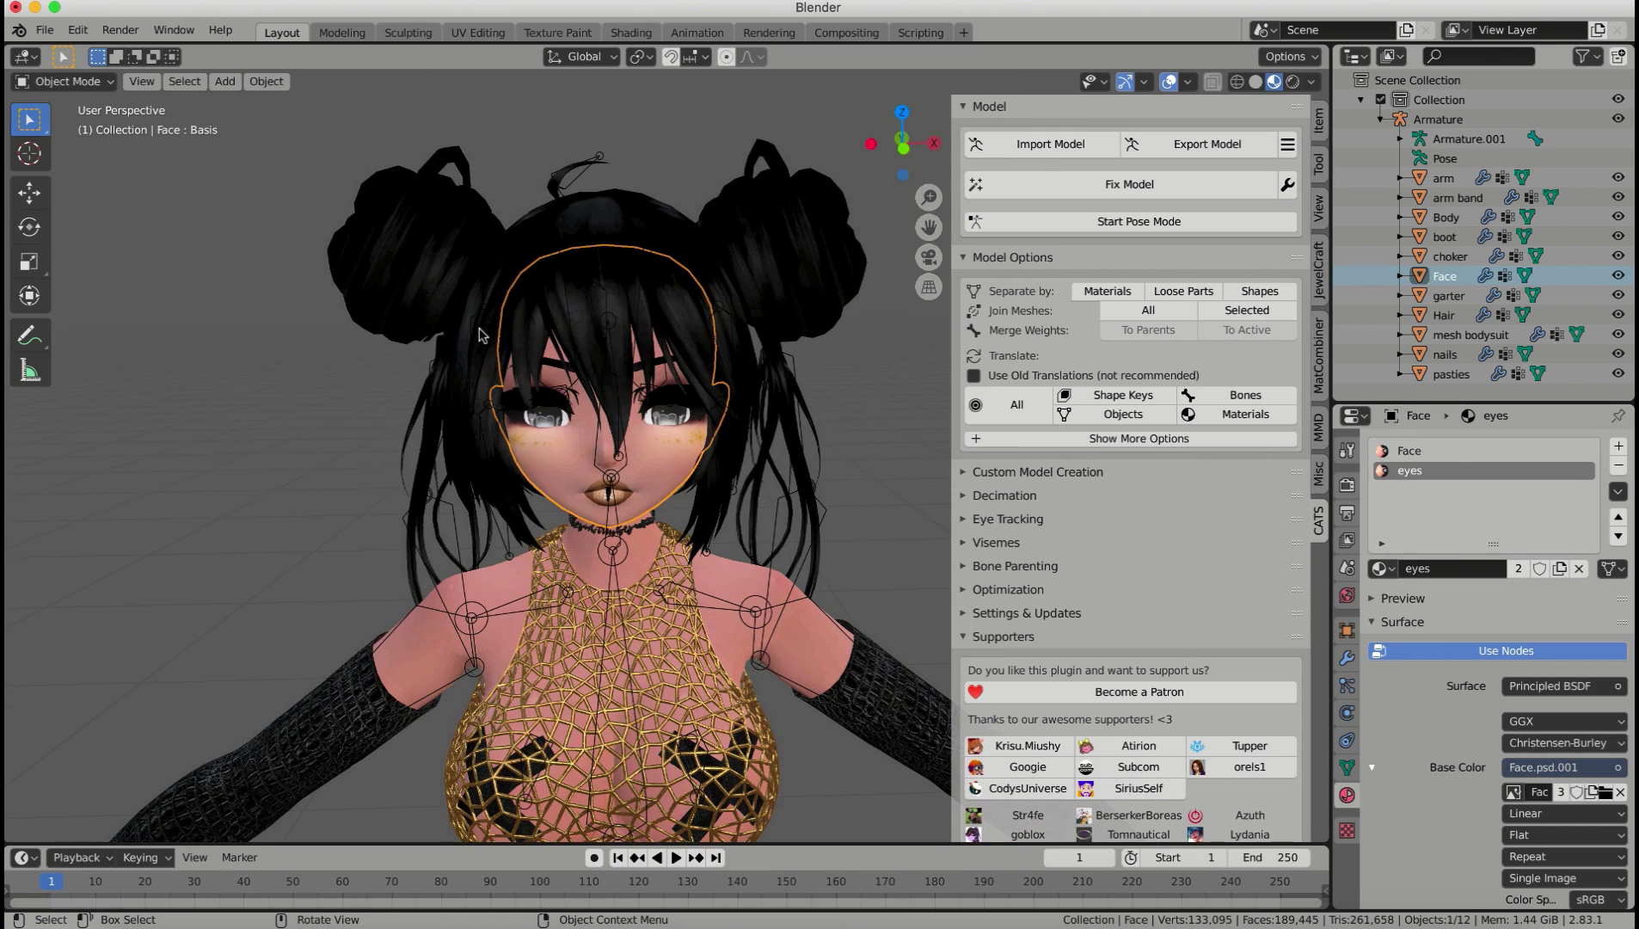
middle_click_drag(568, 426, 516, 412)
scroll(844, 264, "down", 6)
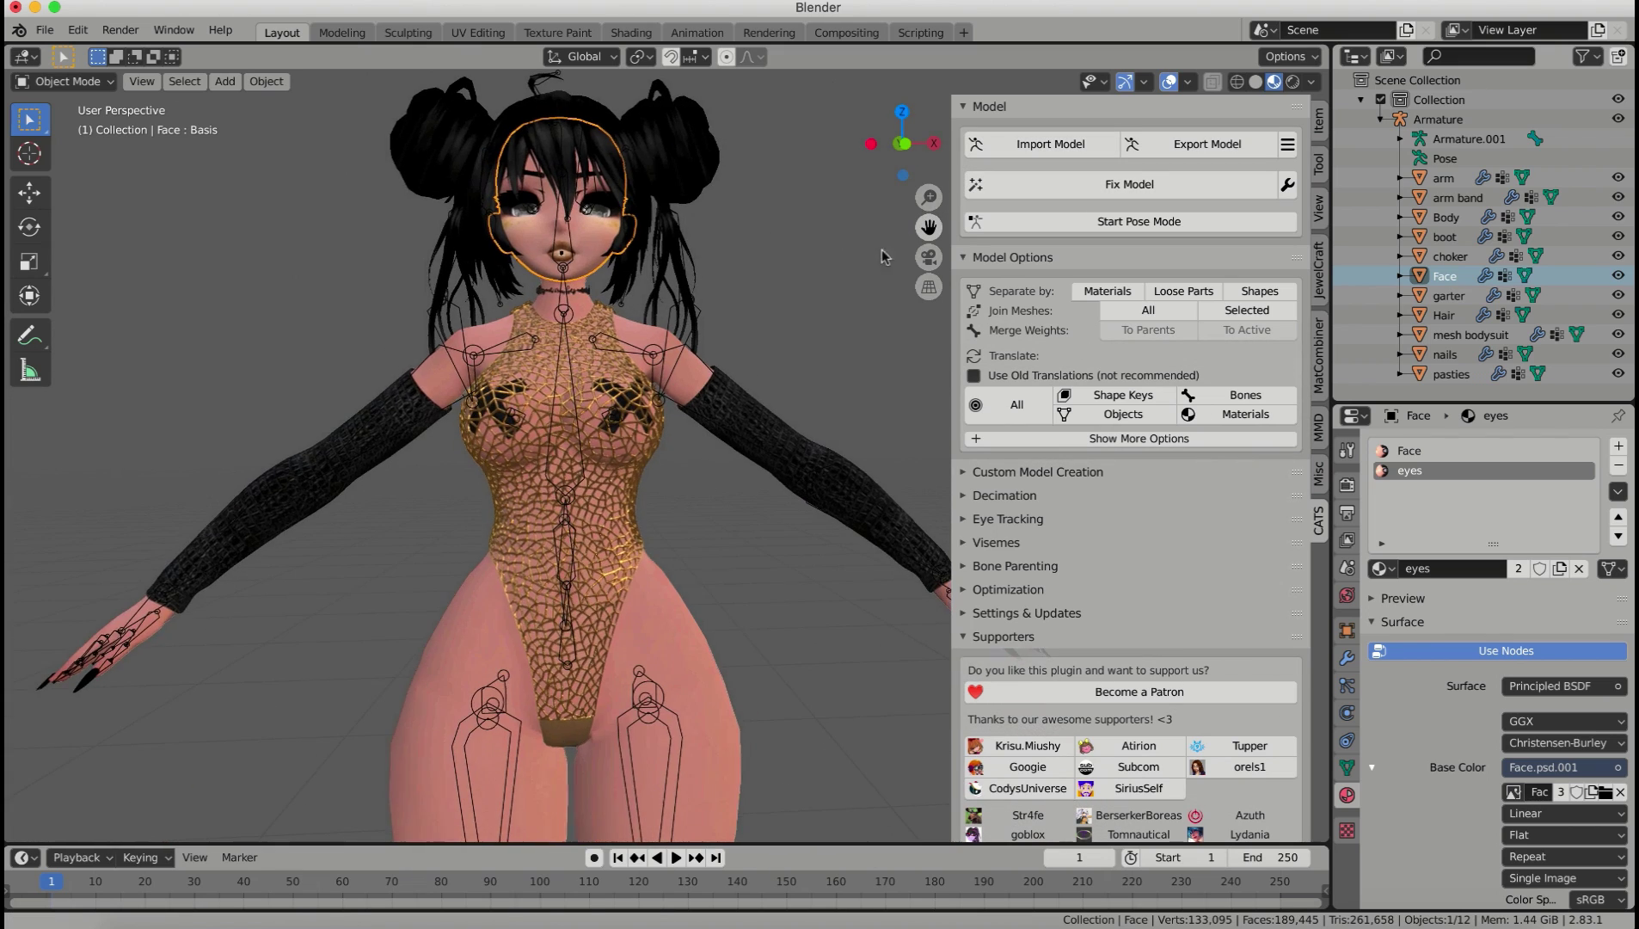
middle_click_drag(783, 299, 756, 337, "alt")
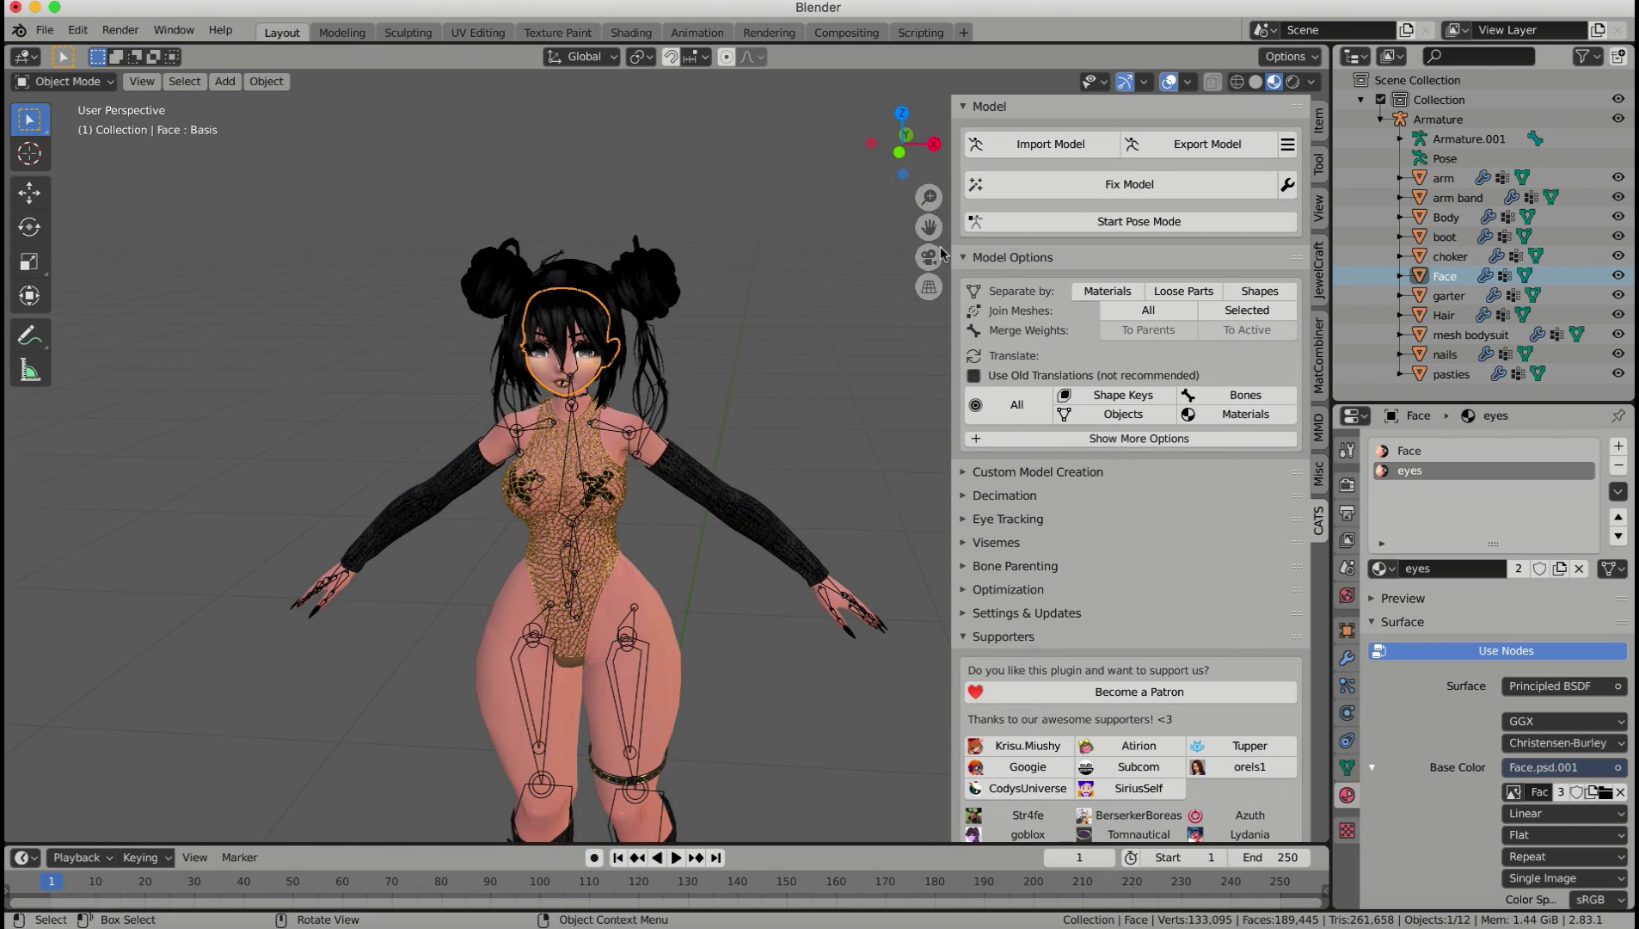
left_click_drag(929, 228, 917, 125)
middle_click_drag(796, 352, 711, 447, "alt")
scroll(695, 312, "up", 5)
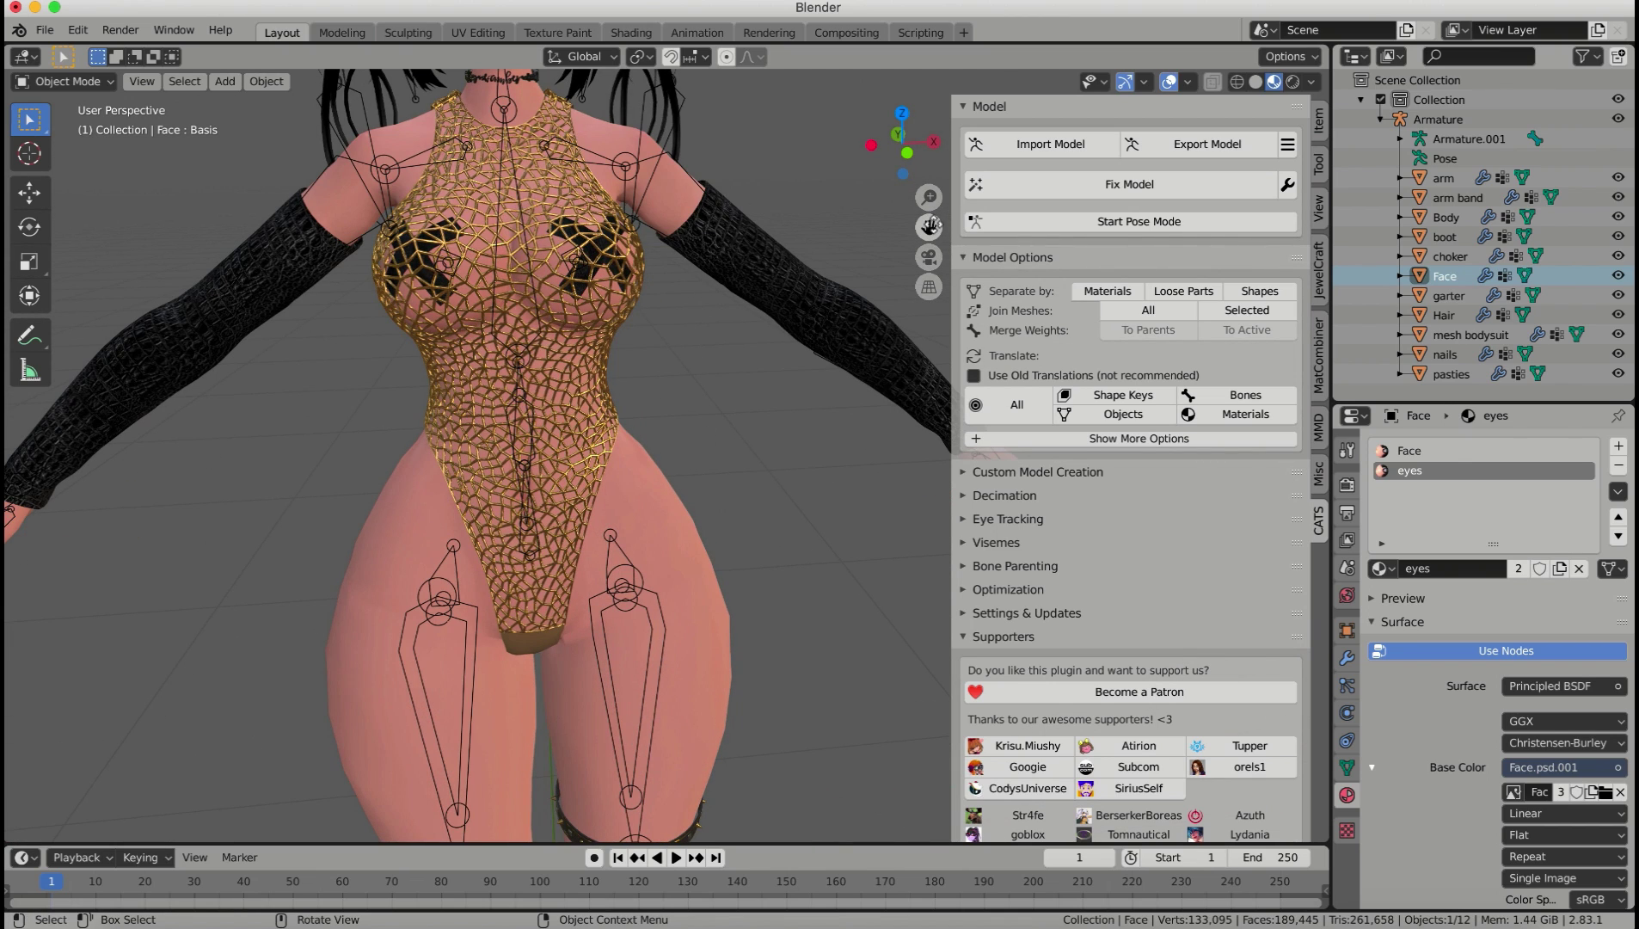
left_click_drag(929, 227, 871, 242)
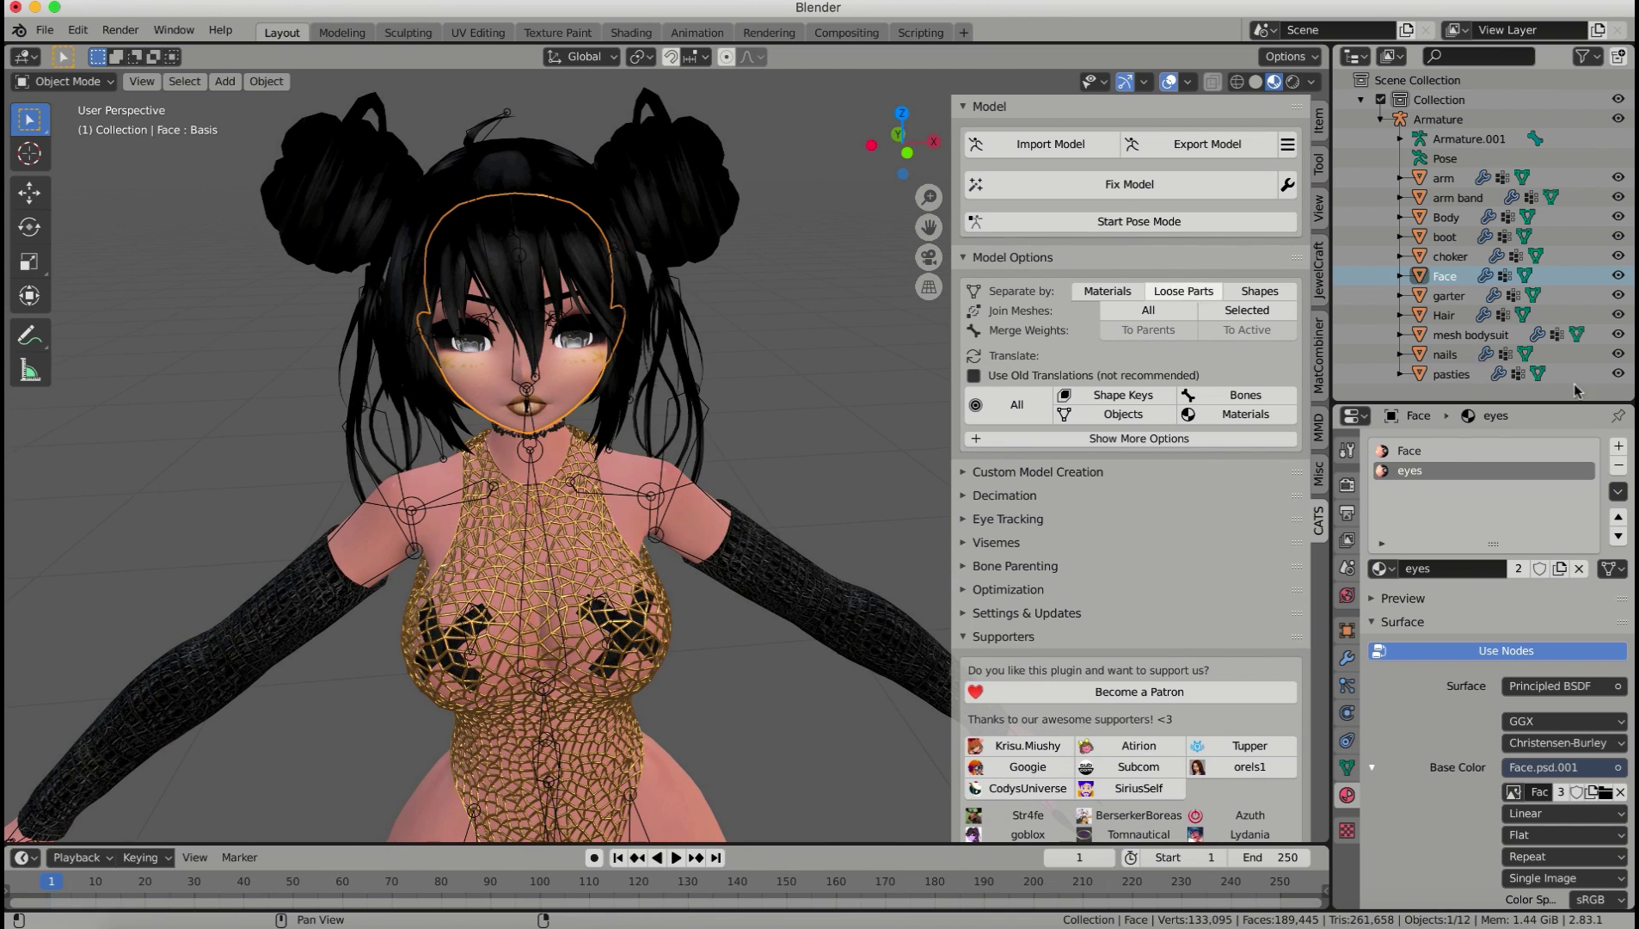
left_click(1619, 466)
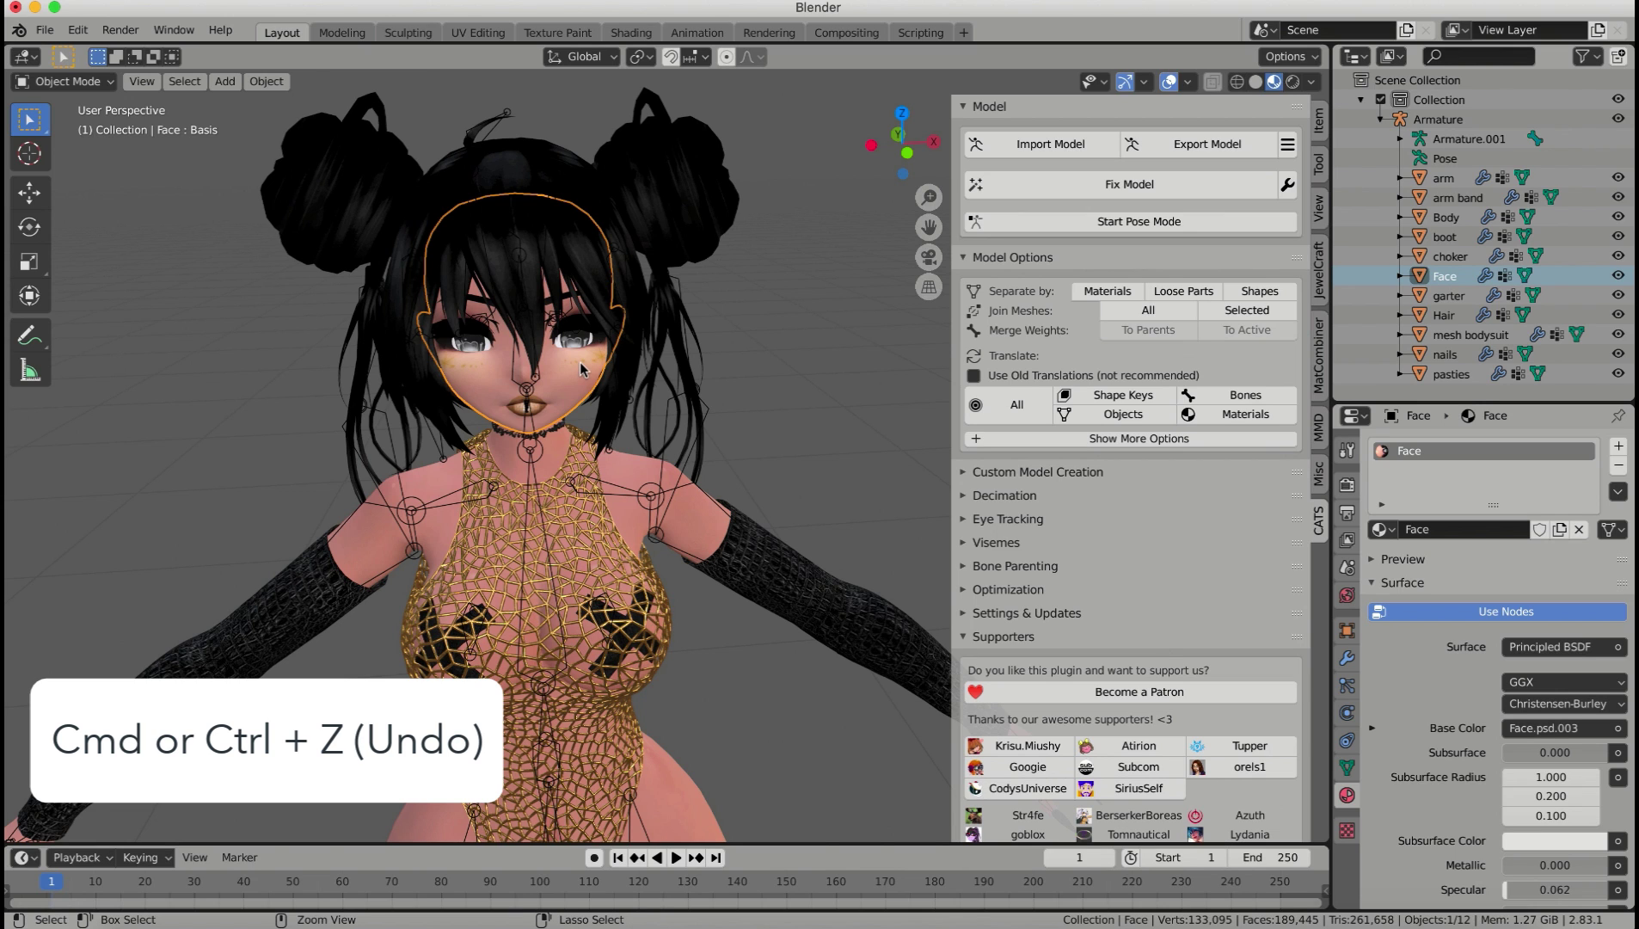
Step: Undo the eyes slot removal on Face and centre the whole avatar in view
key("ctrl+z")
scroll(580, 361, "down", 4)
middle_click_drag(601, 516, 649, 535)
scroll(928, 225, "down", 3)
mouse_move(928, 225)
left_mouse_down()
mouse_move(931, 4)
mouse_move(929, 225)
left_mouse_up()
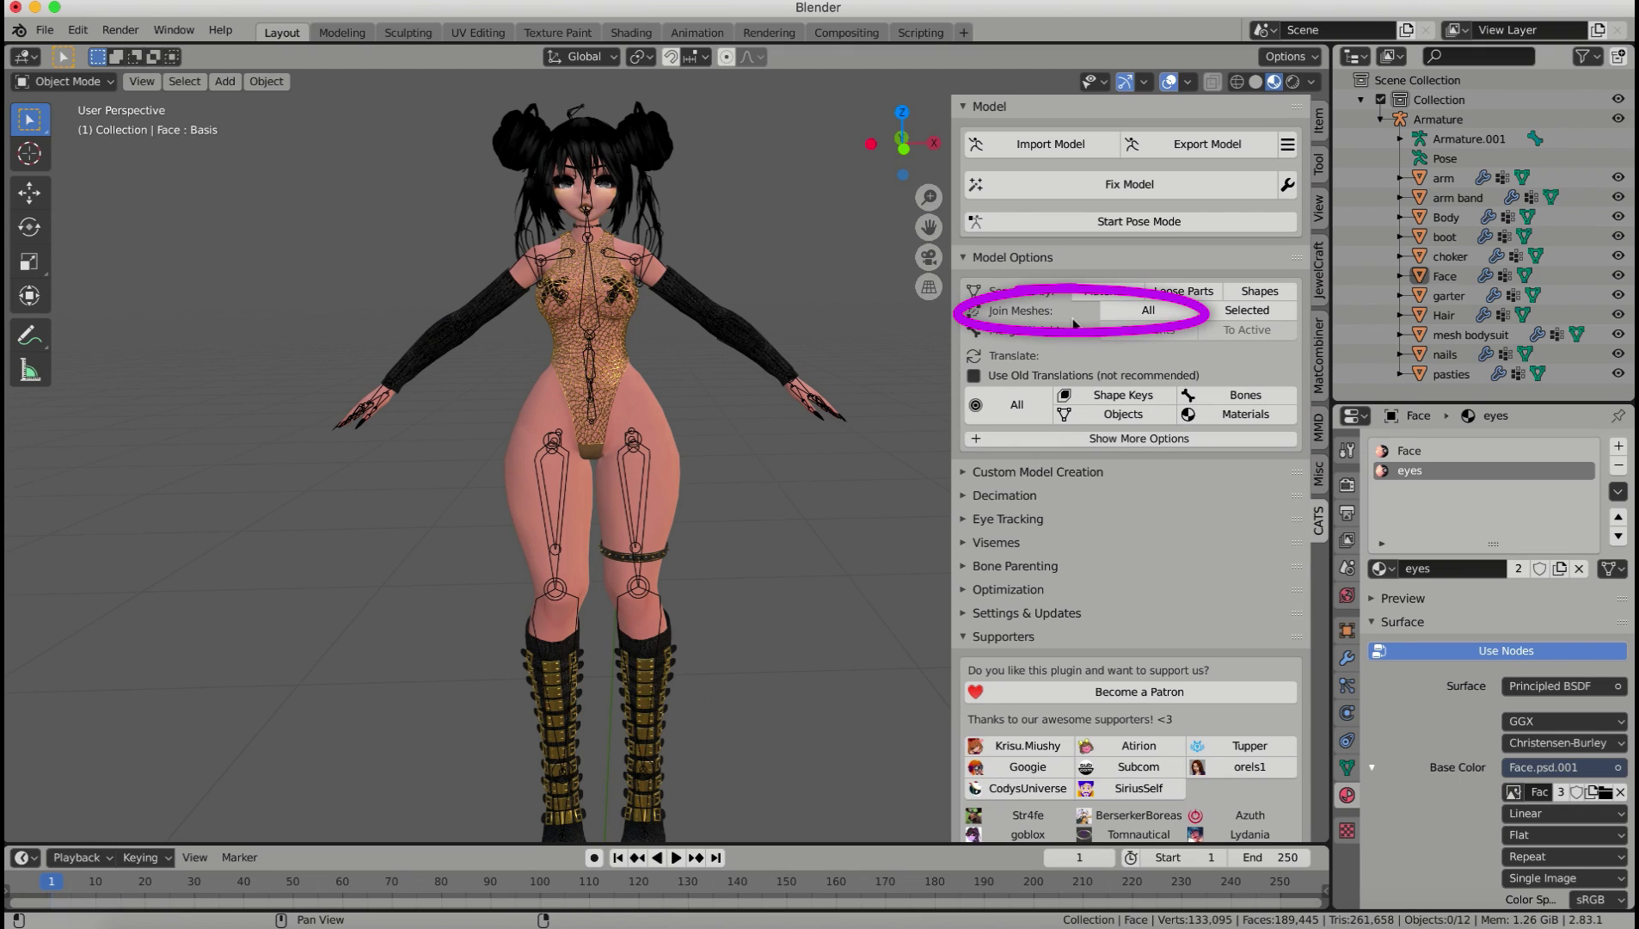
Step: Join every mesh from arm through pasties into the Body object
left_click(1445, 178)
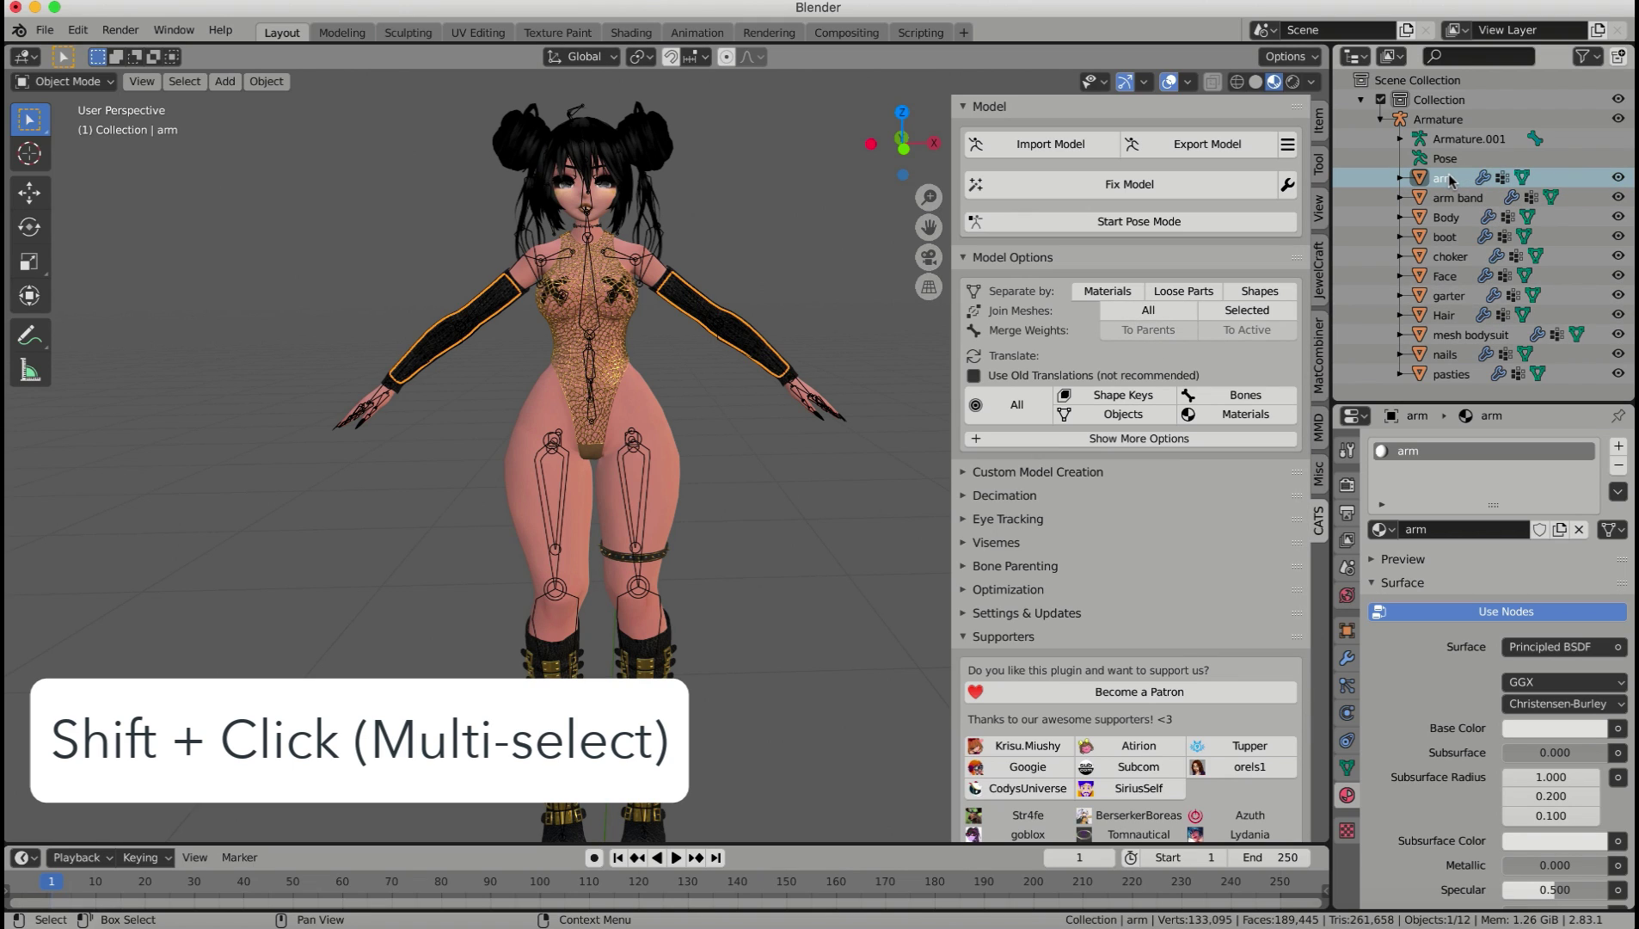
left_click(1454, 375, "shift")
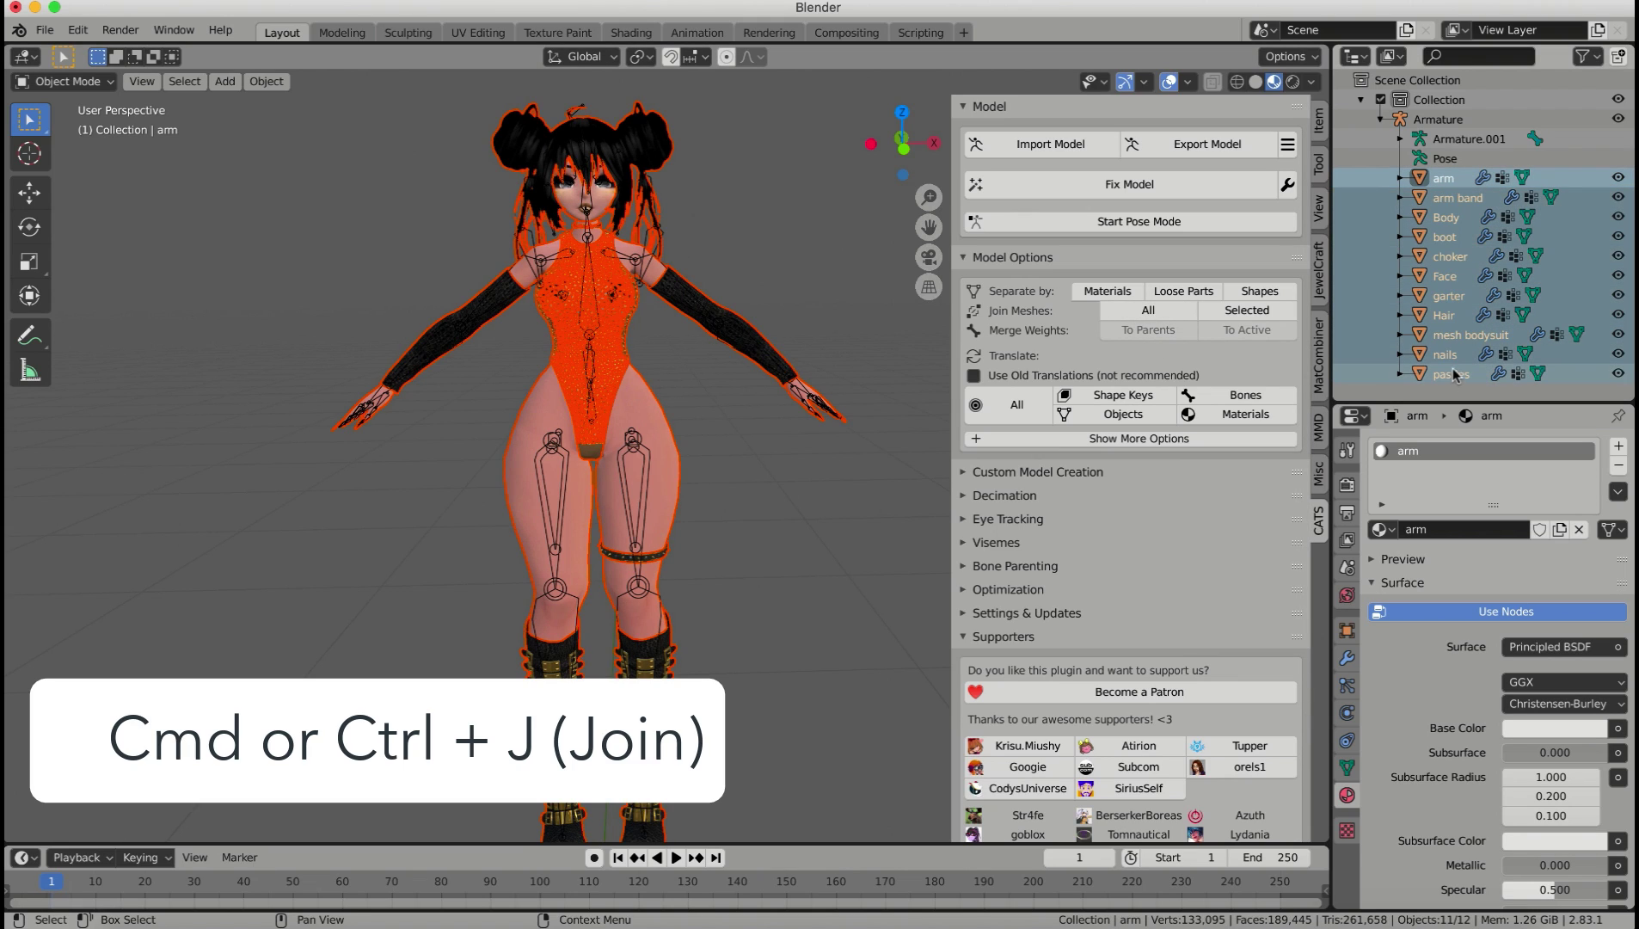
left_click(1456, 211, "ctrl")
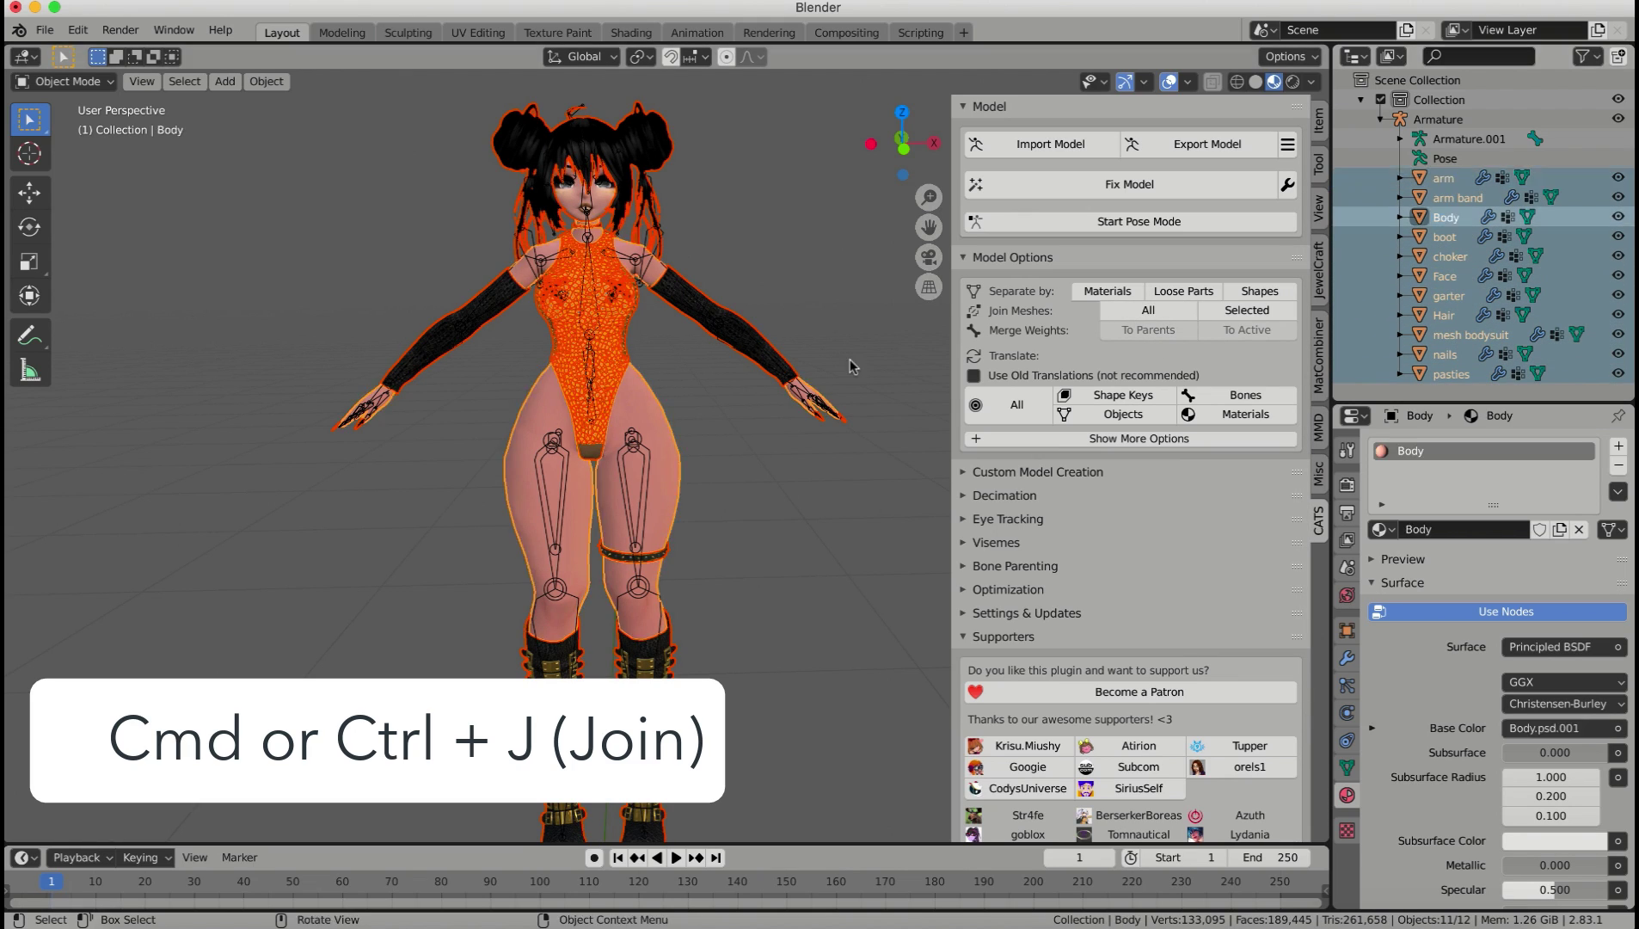
key("ctrl+j")
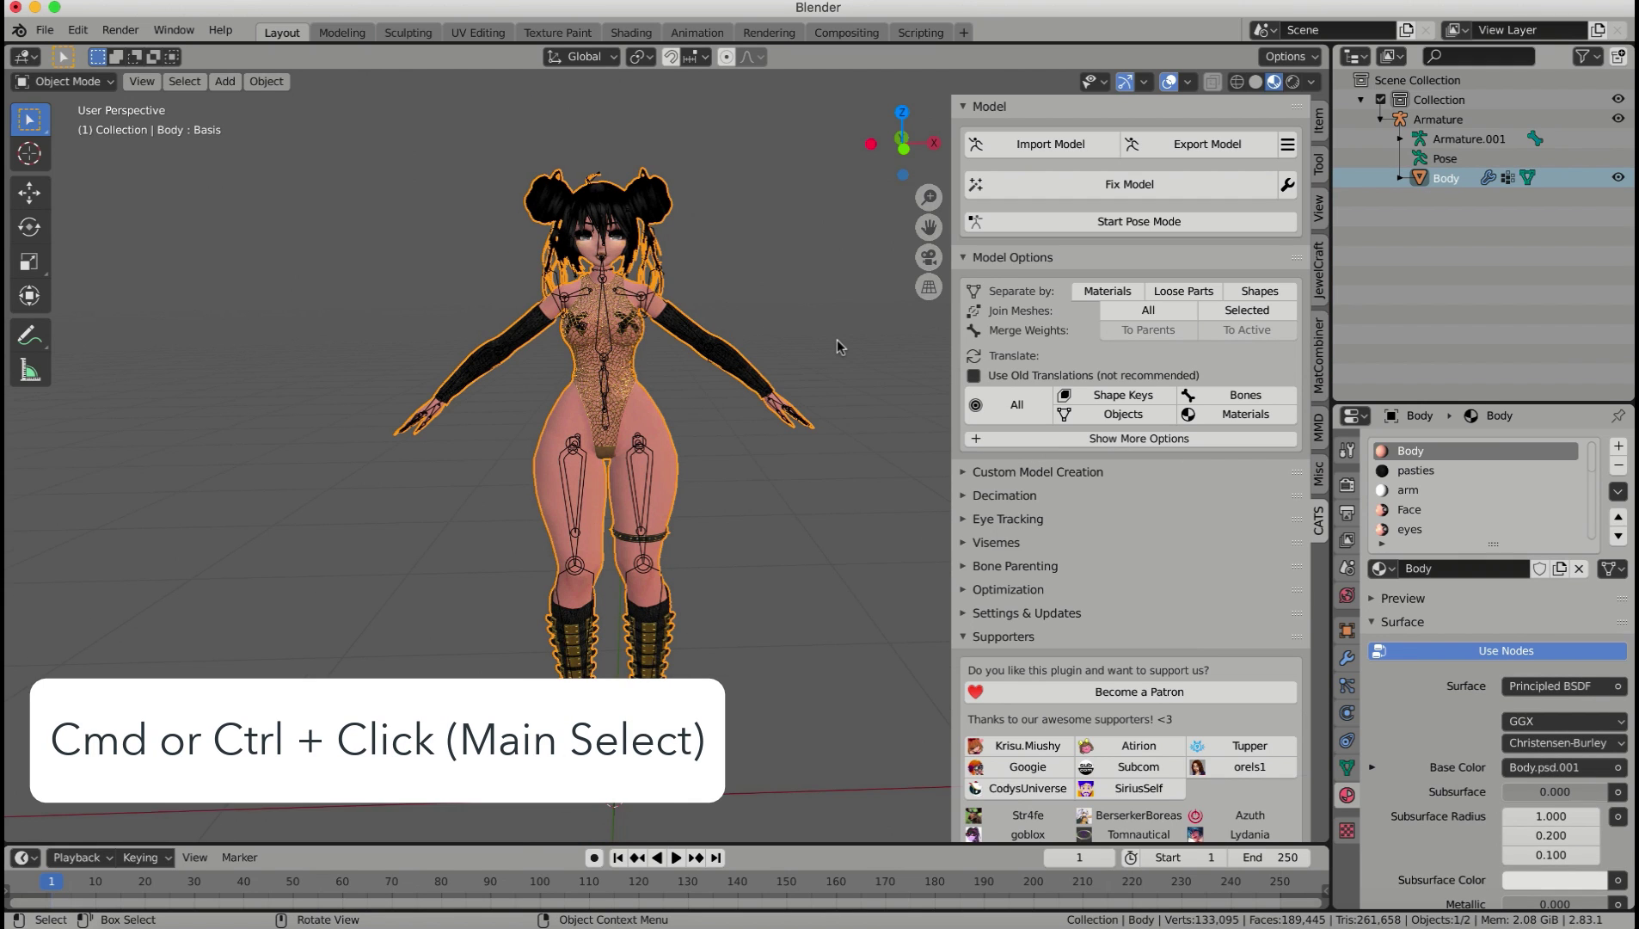
mouse_move(830, 342)
middle_mouse_down()
mouse_move(488, 367)
mouse_move(850, 346)
mouse_move(801, 349)
middle_mouse_up()
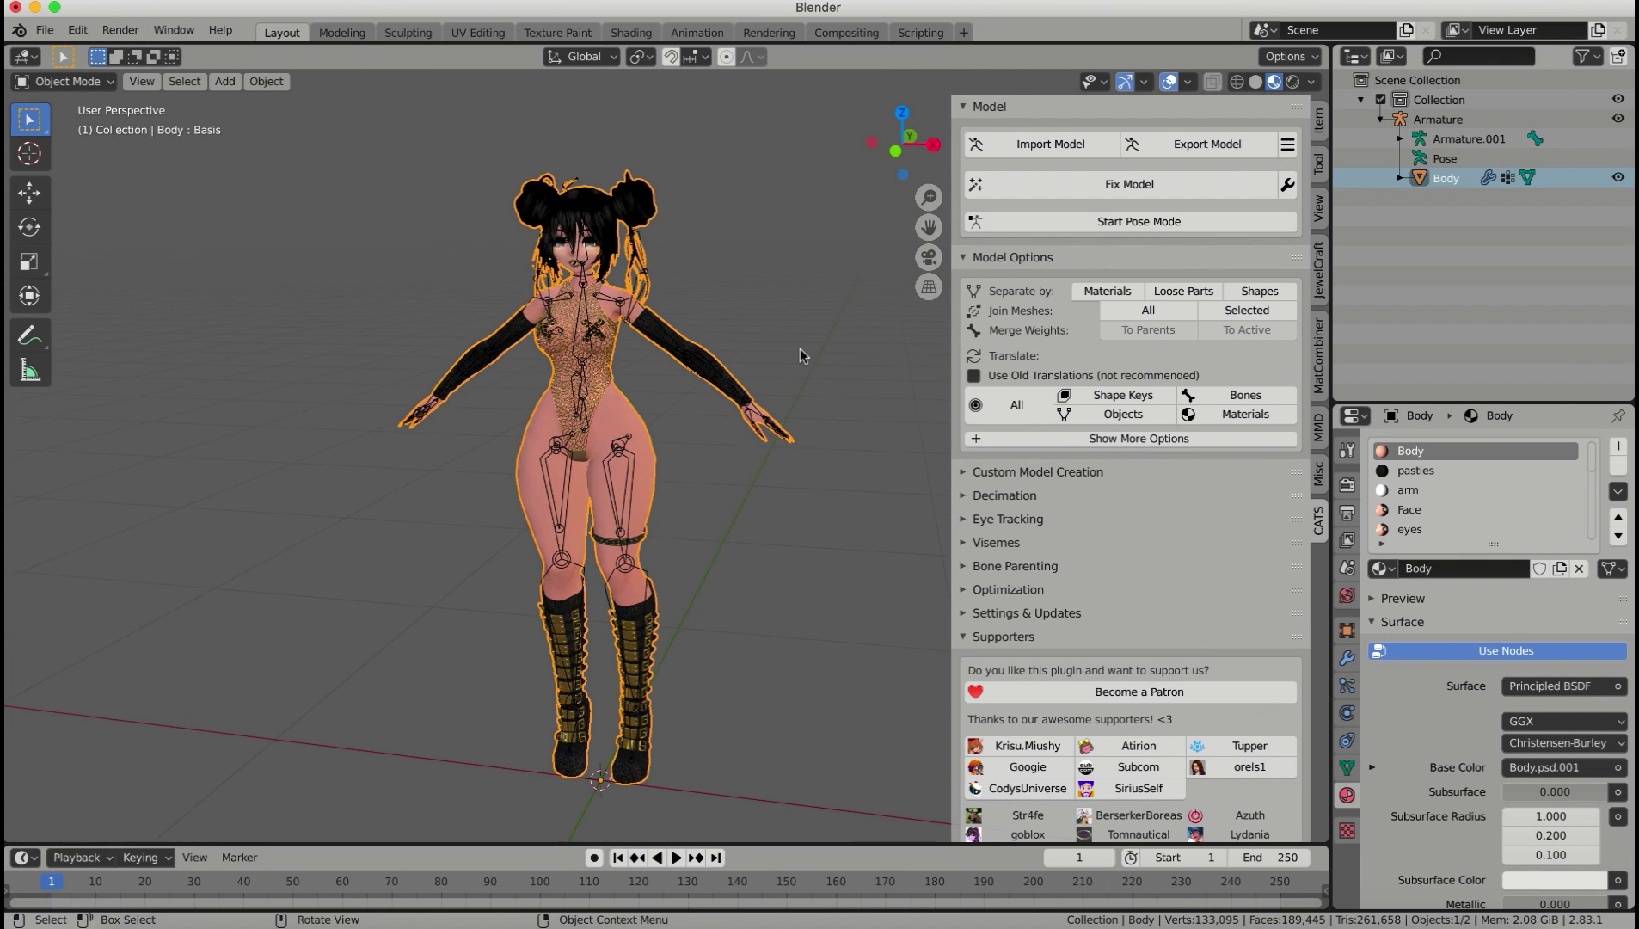
Step: Translate all model names with CATS, then create eye tracking using Eye_L and Eye_R
scroll(801, 348, "left", 3)
middle_click_drag(553, 414, 877, 345)
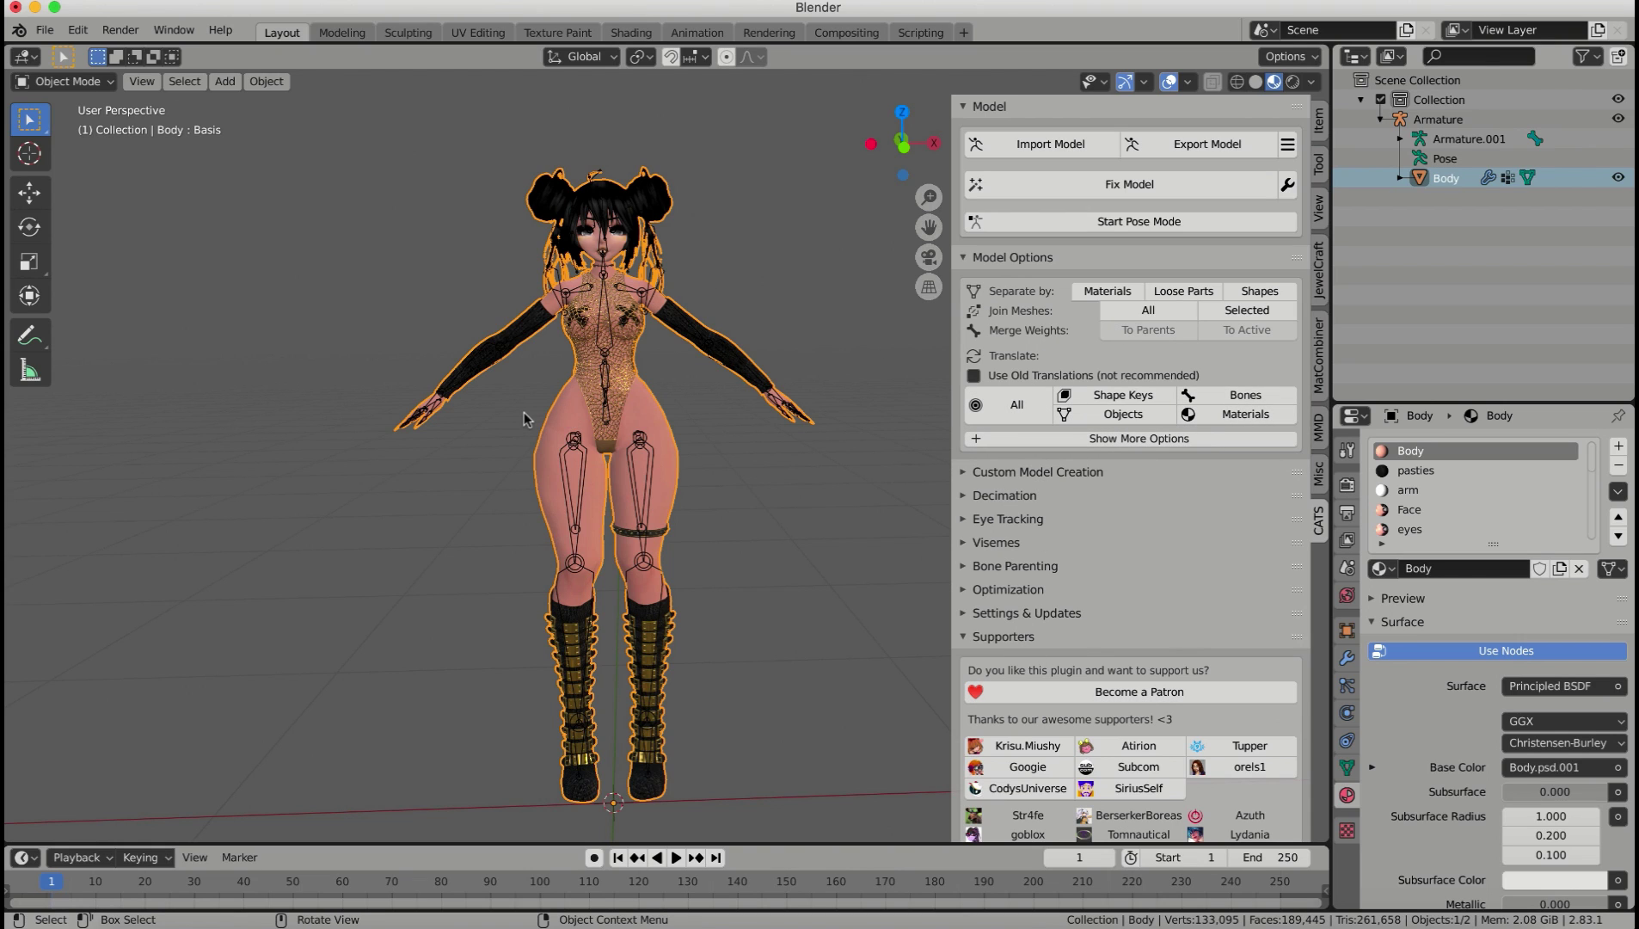
middle_click_drag(690, 394, 663, 444)
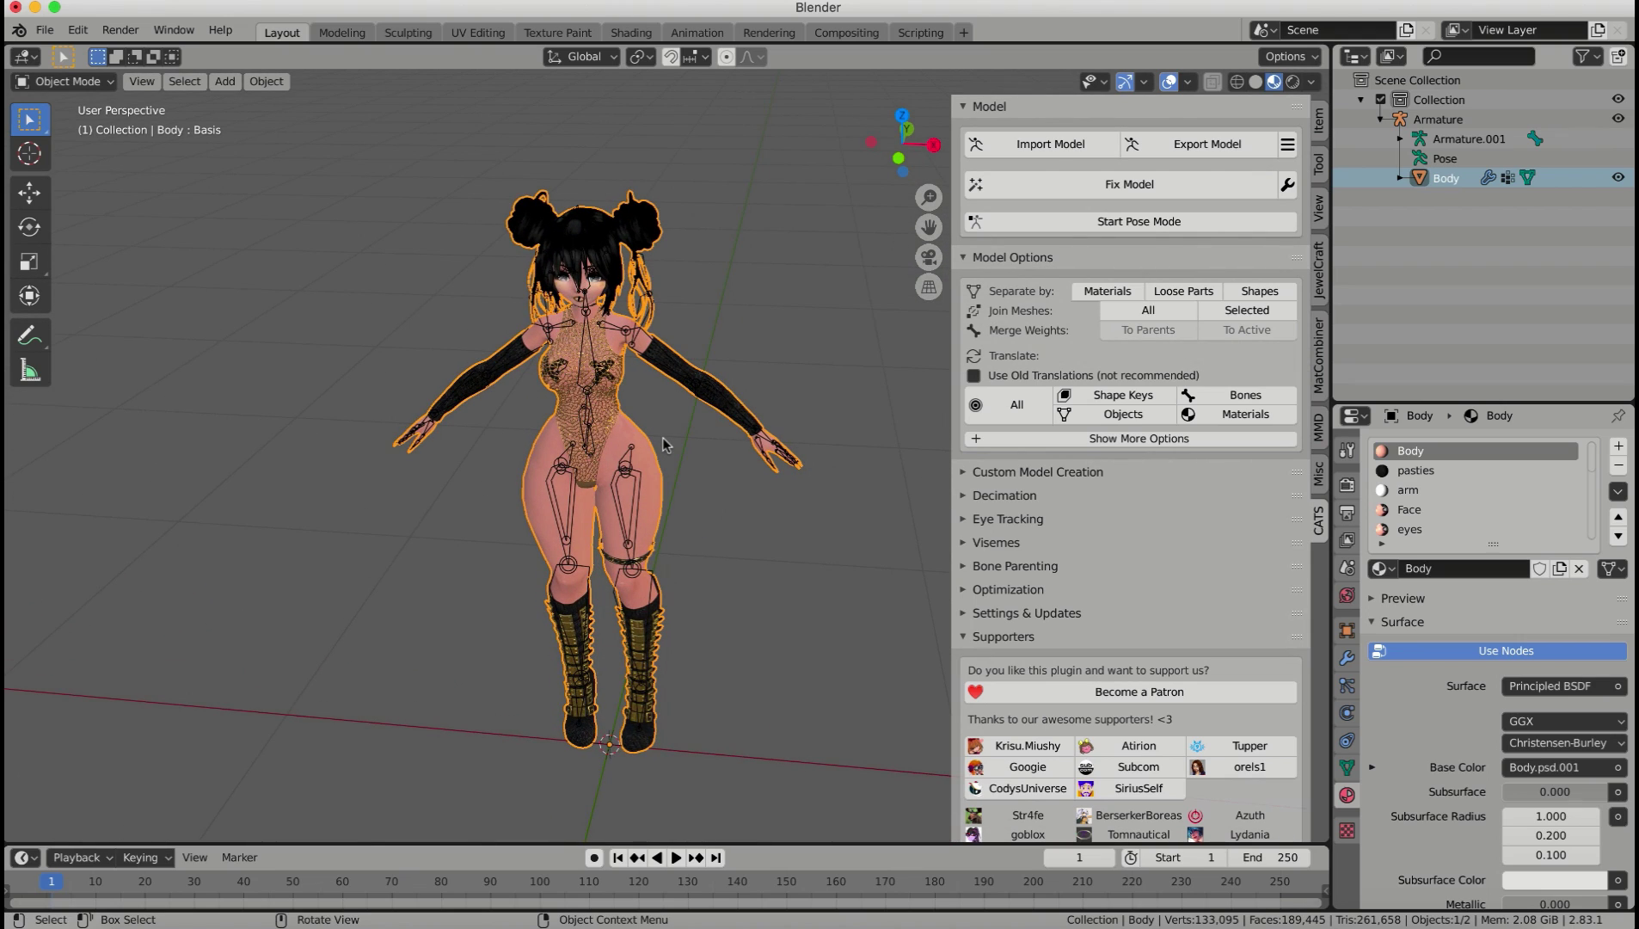
left_click(998, 411)
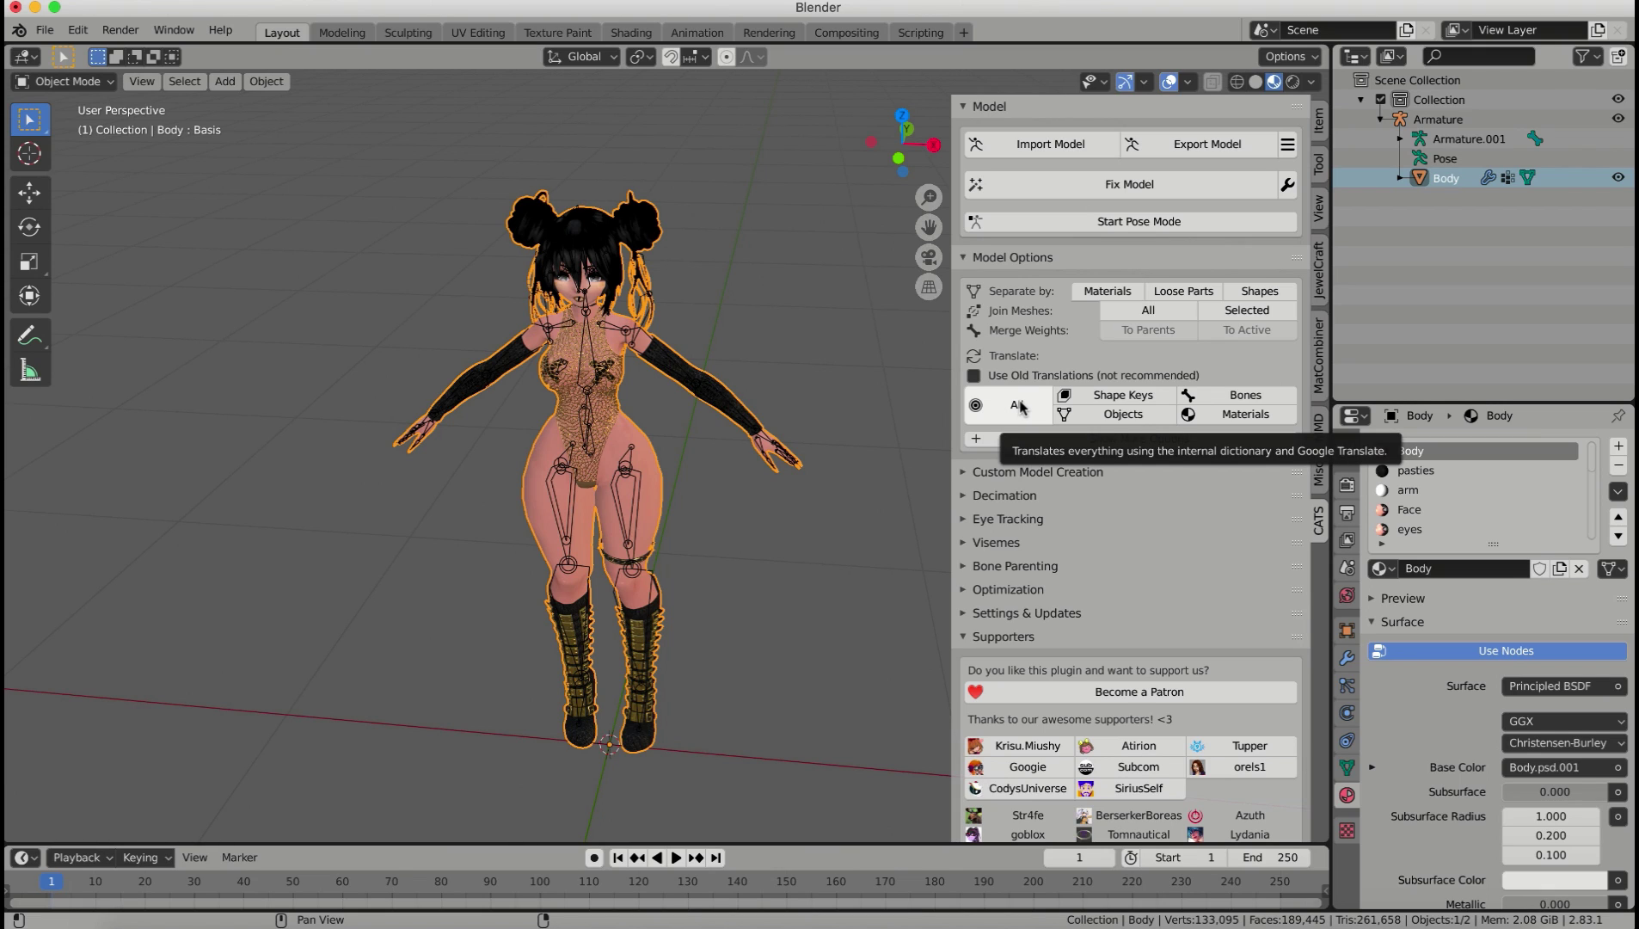
left_click(966, 261)
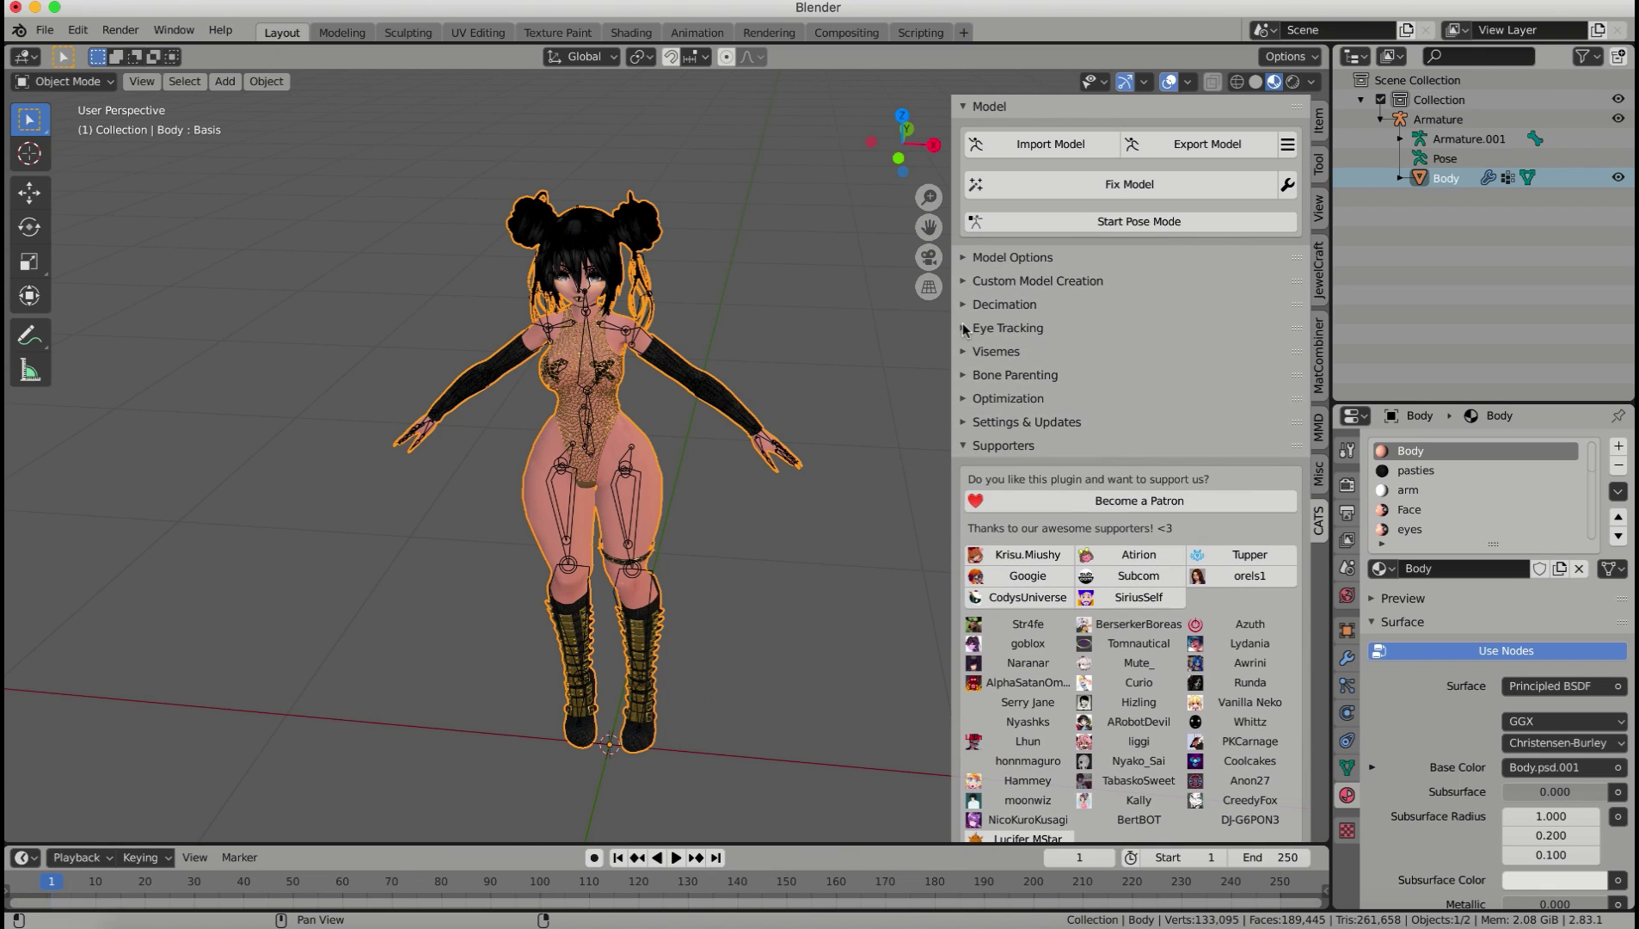
left_click(965, 328)
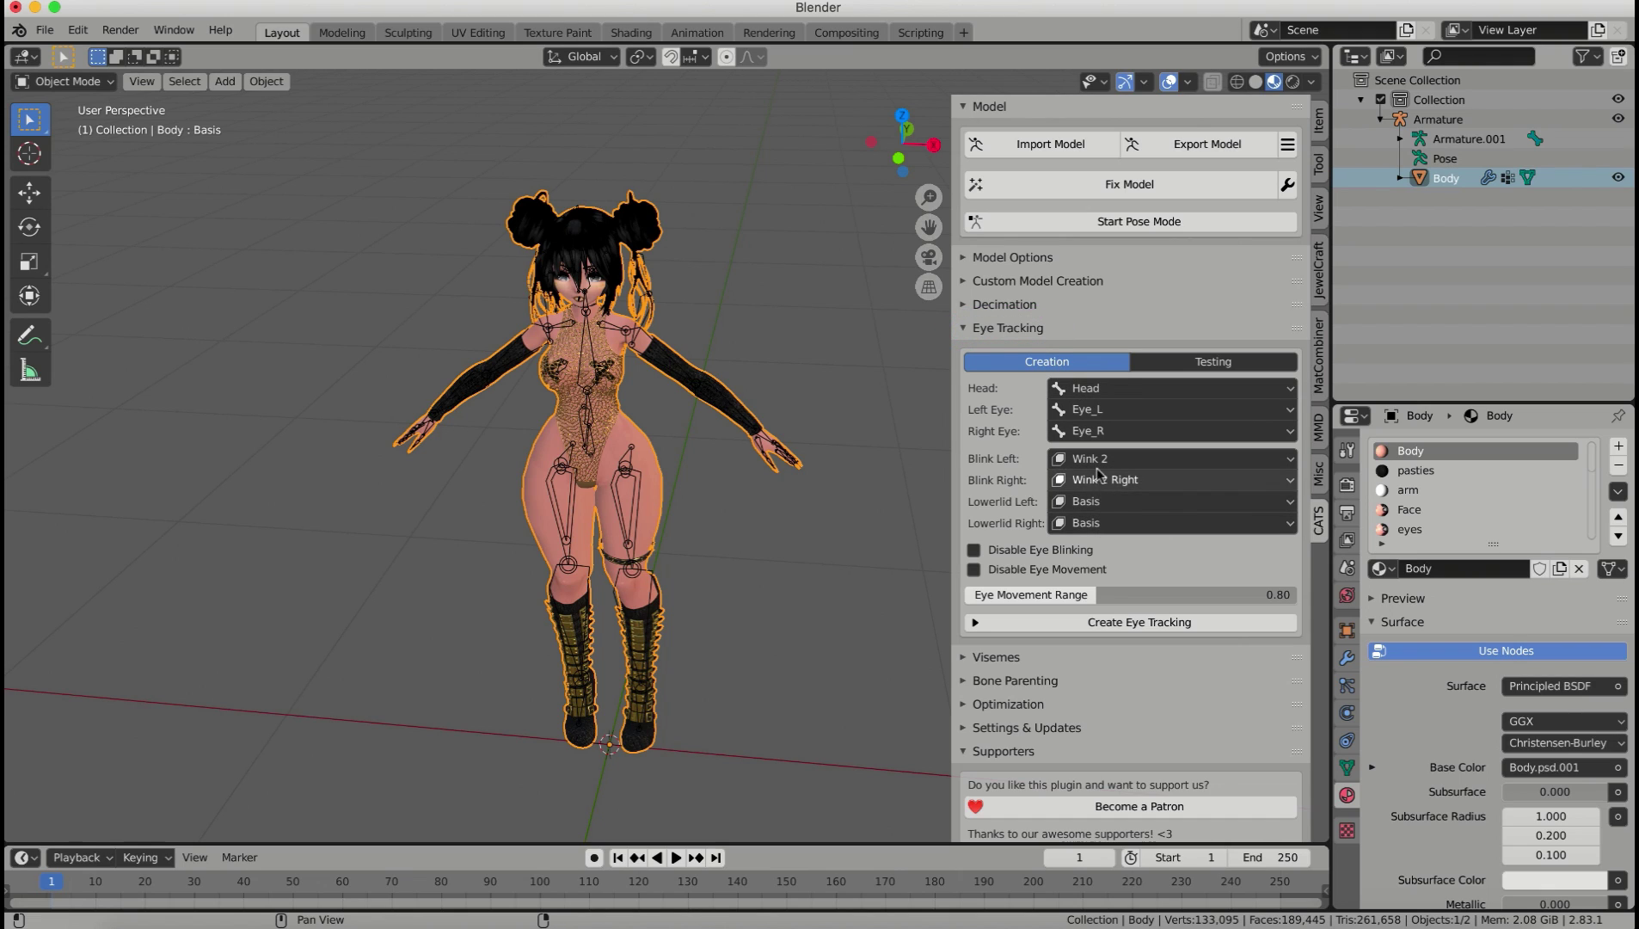
left_click(1132, 625)
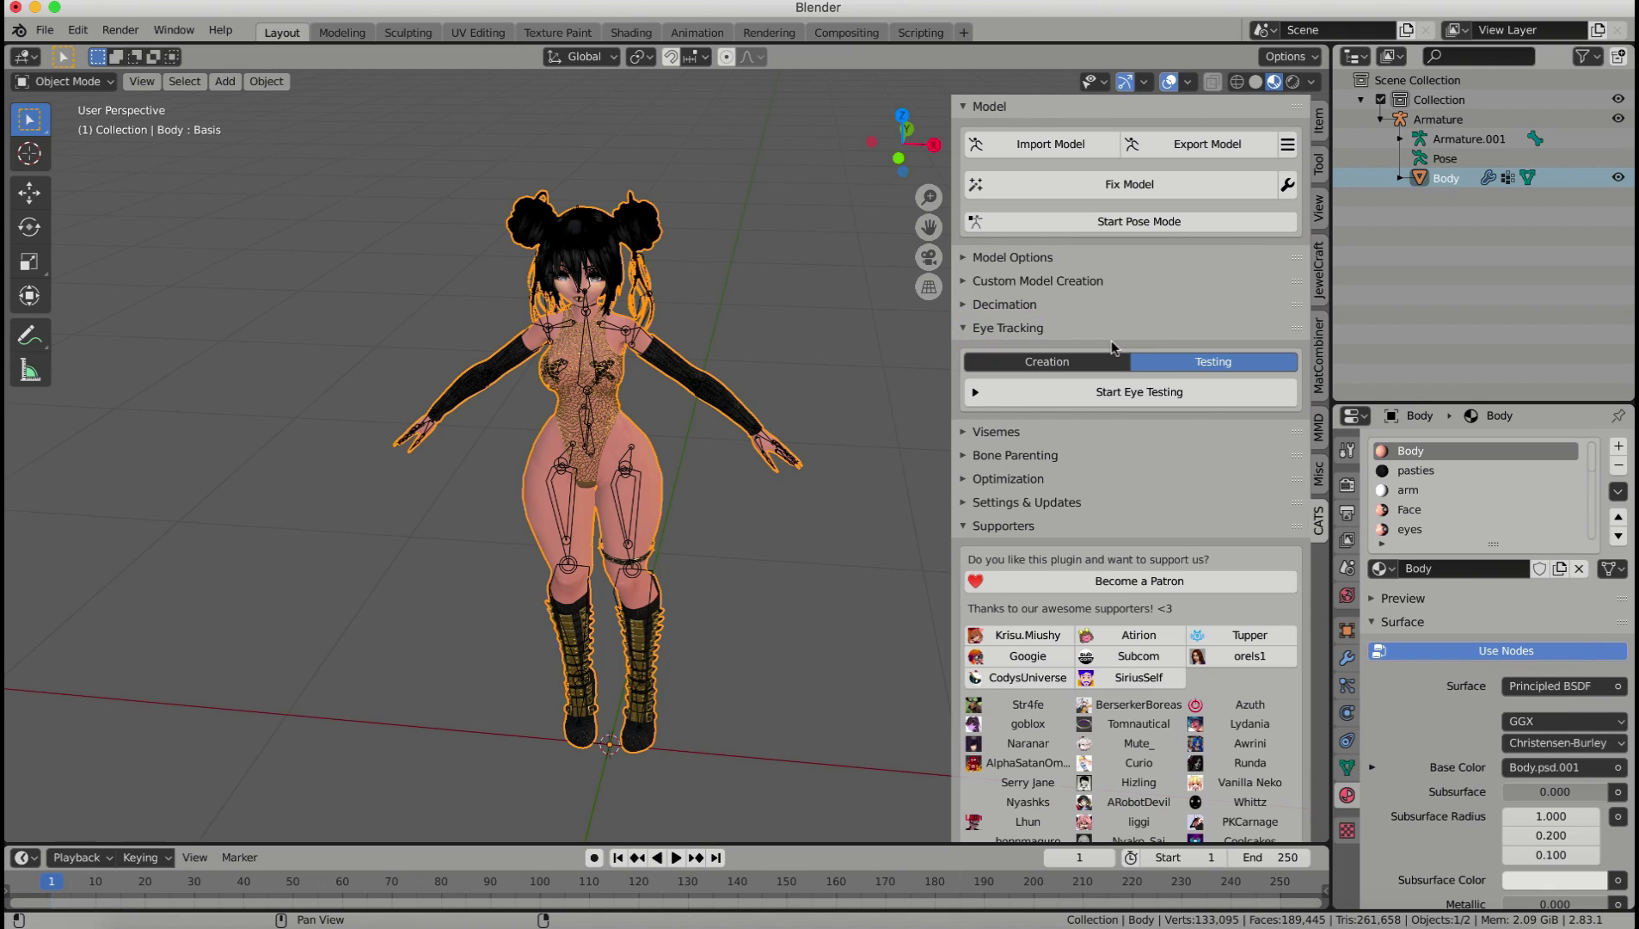
Step: Test the eye tracking by looking up, sideways and blinking, then stop testing back in Object Mode
left_click(1106, 393)
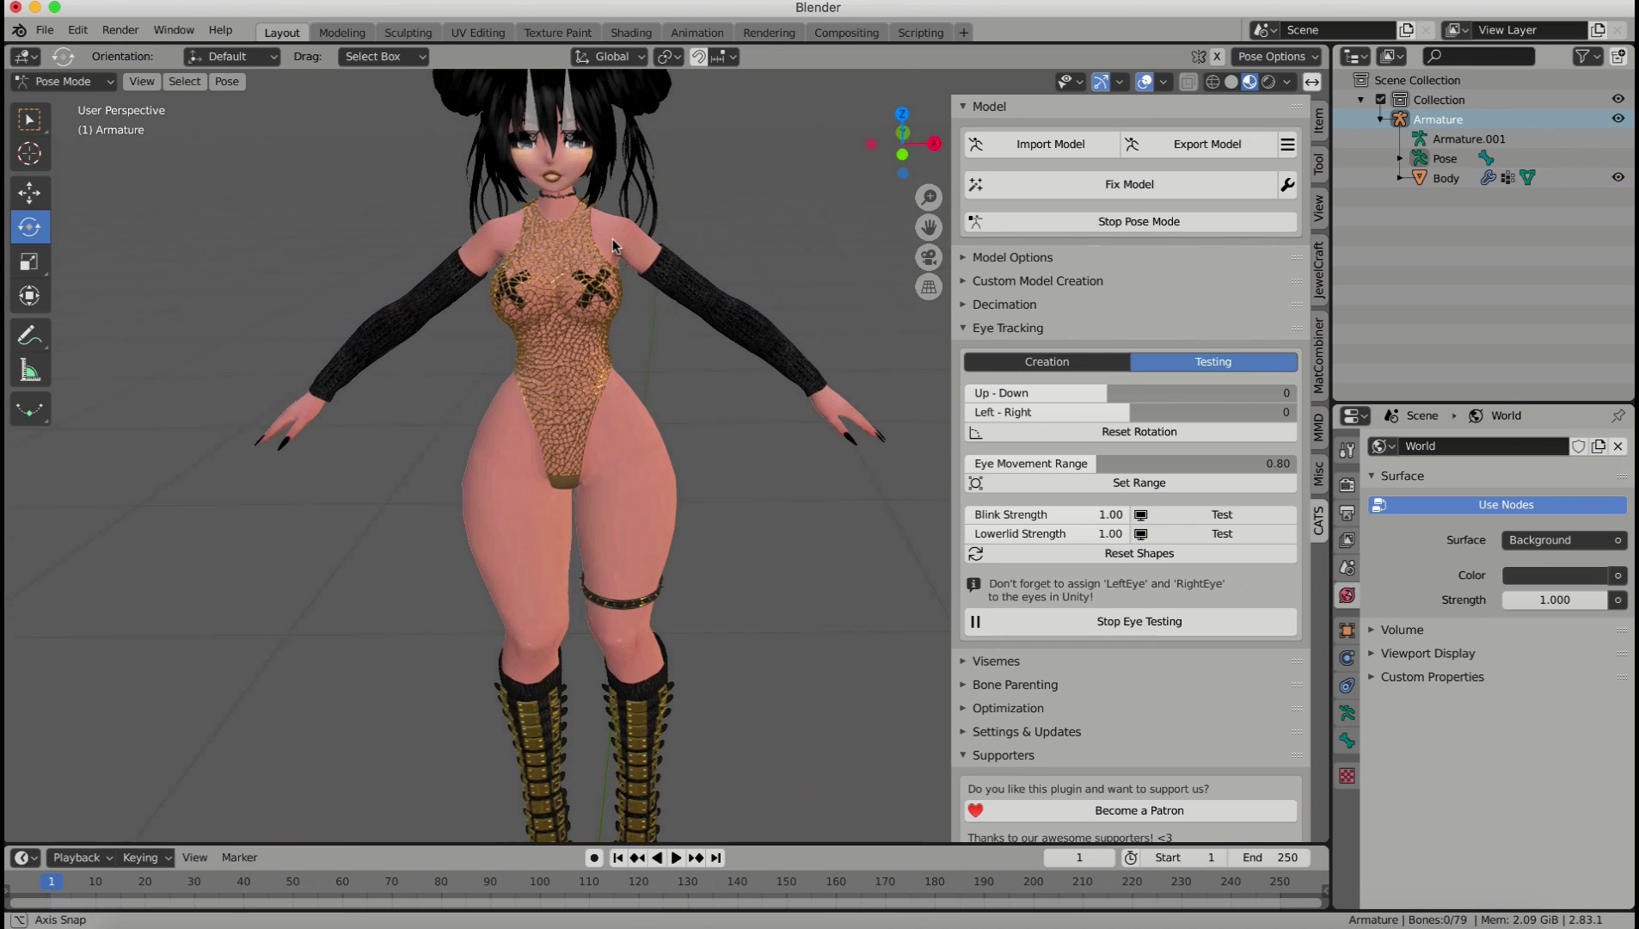
left_click_drag(1195, 393, 1253, 392)
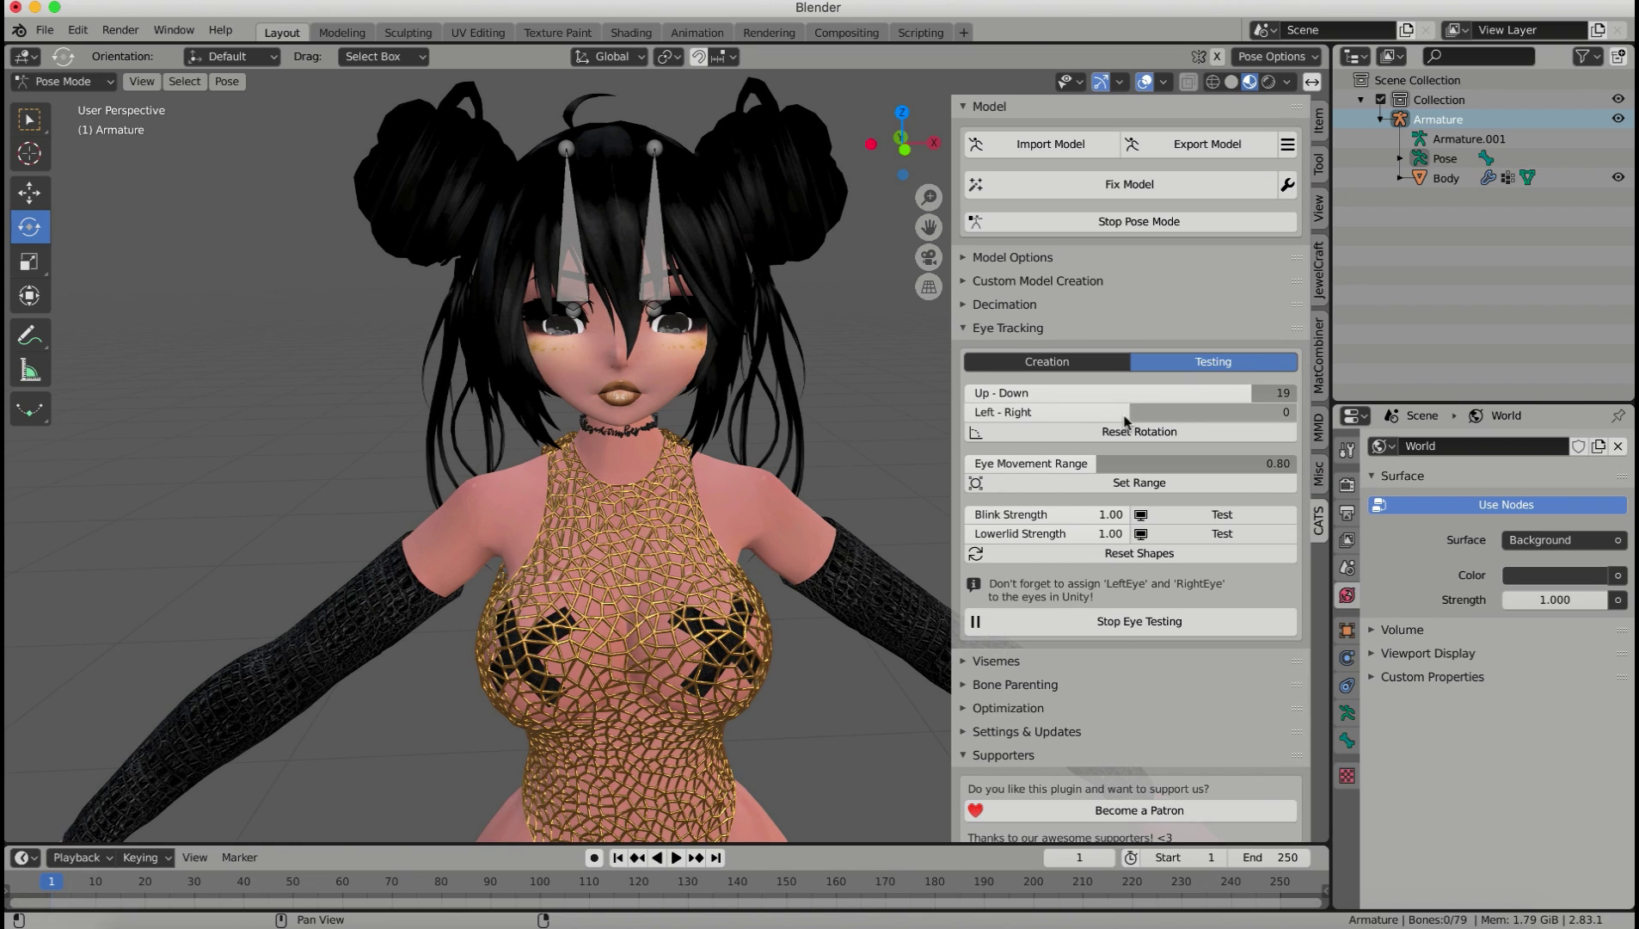
left_click_drag(1125, 414, 1260, 412)
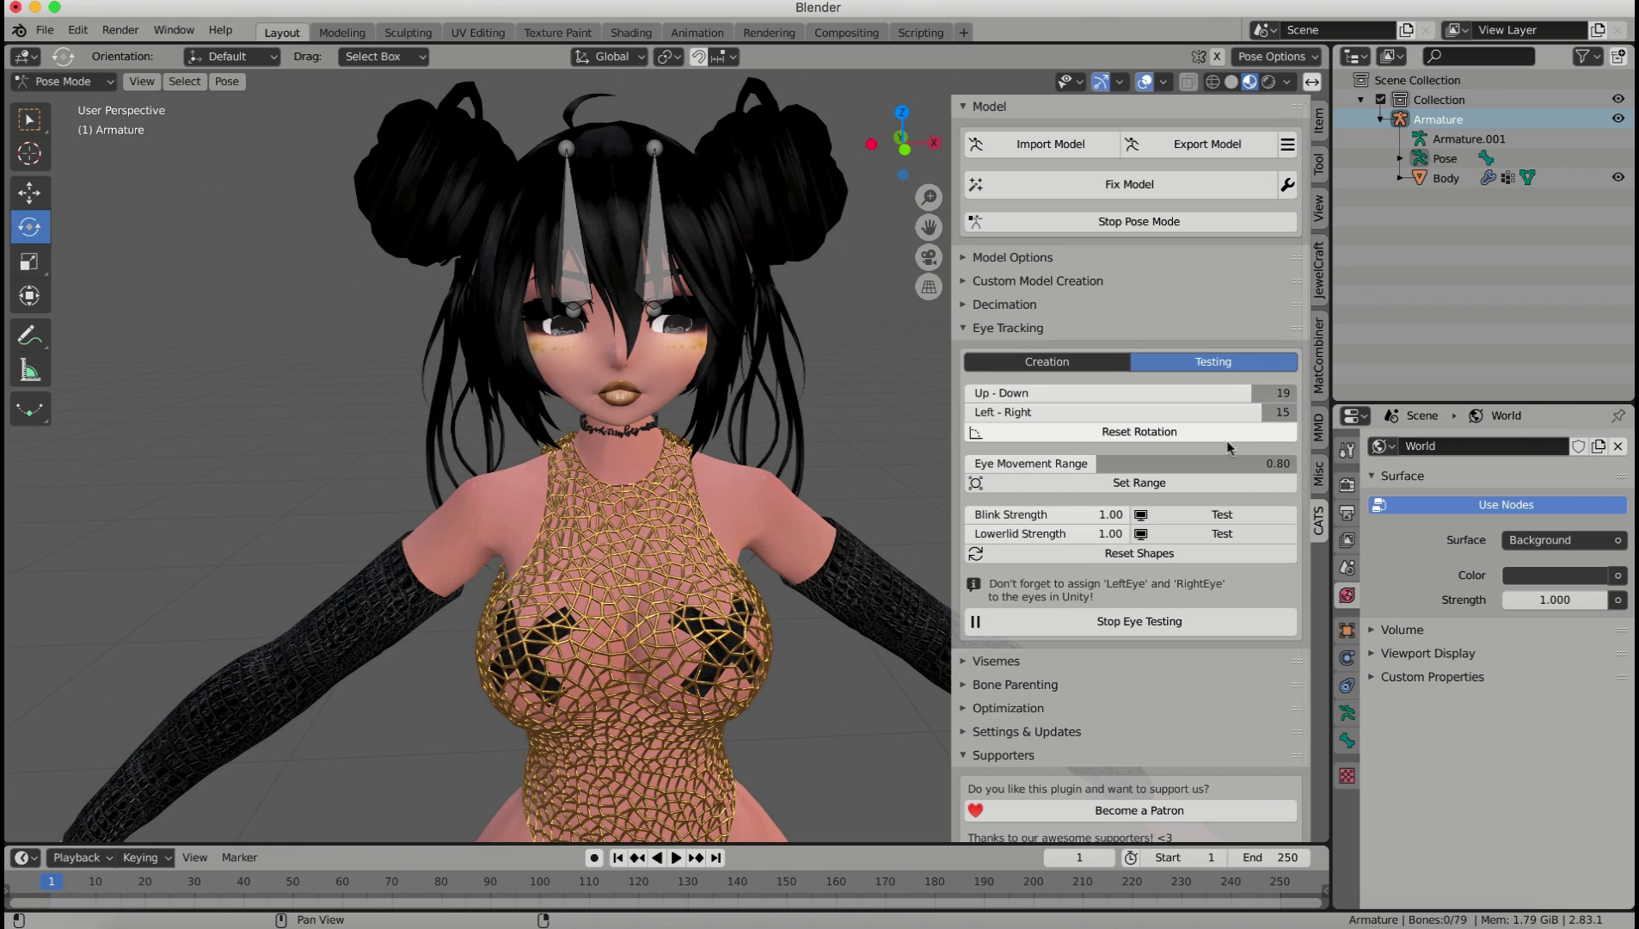
left_click(1214, 514)
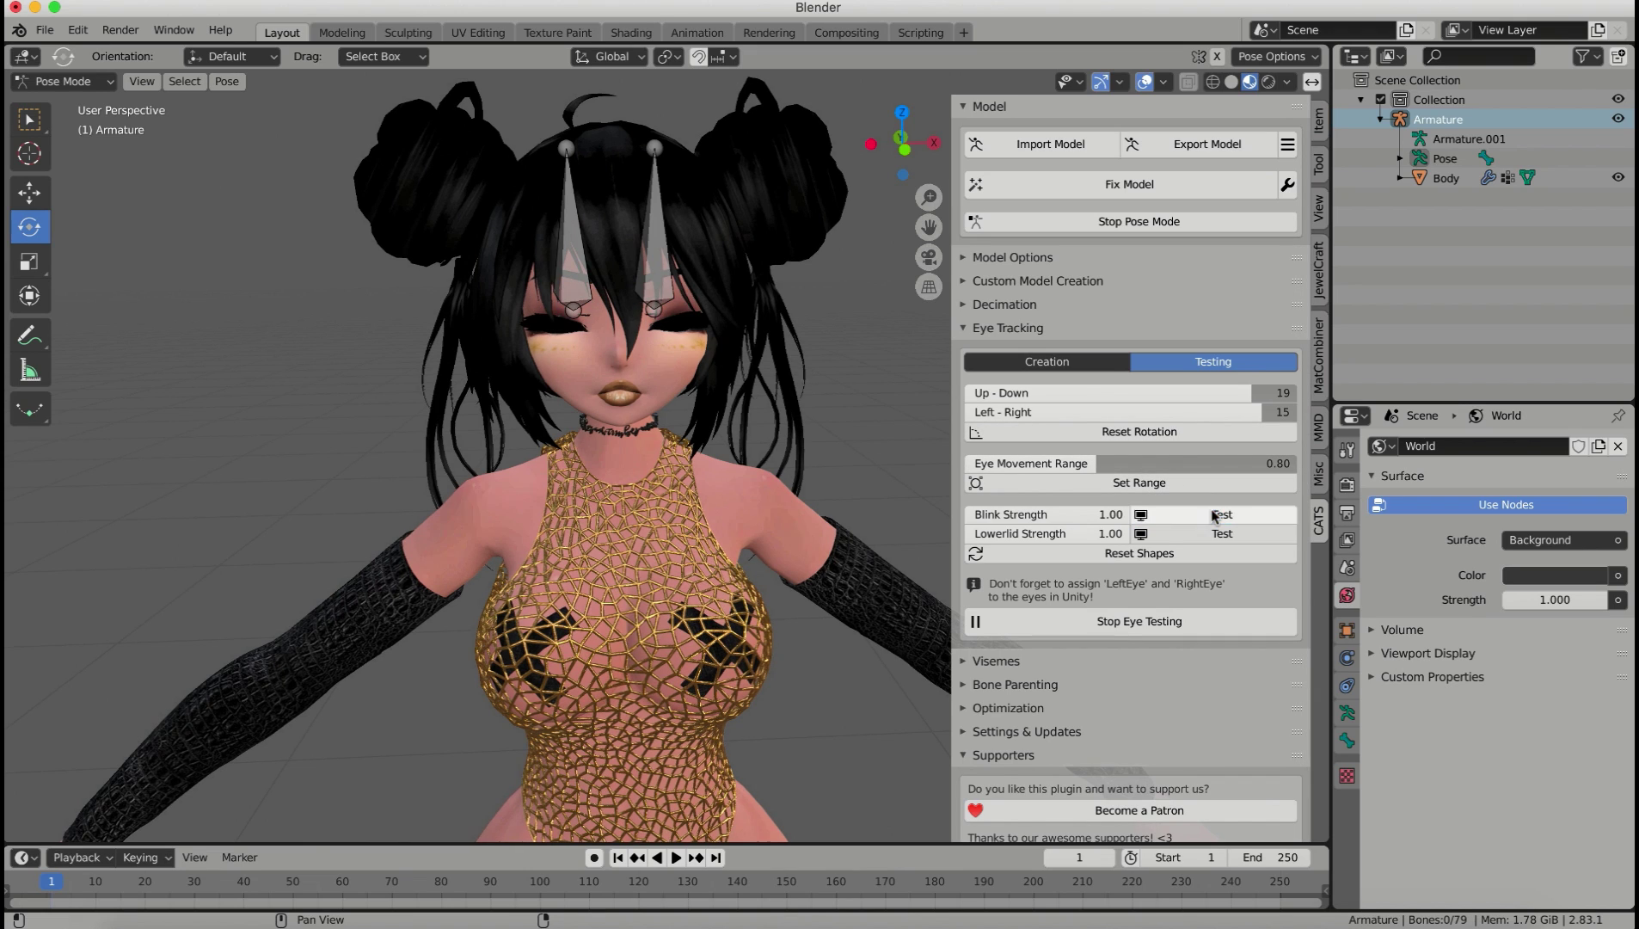
left_click(1121, 623)
left_click(964, 328)
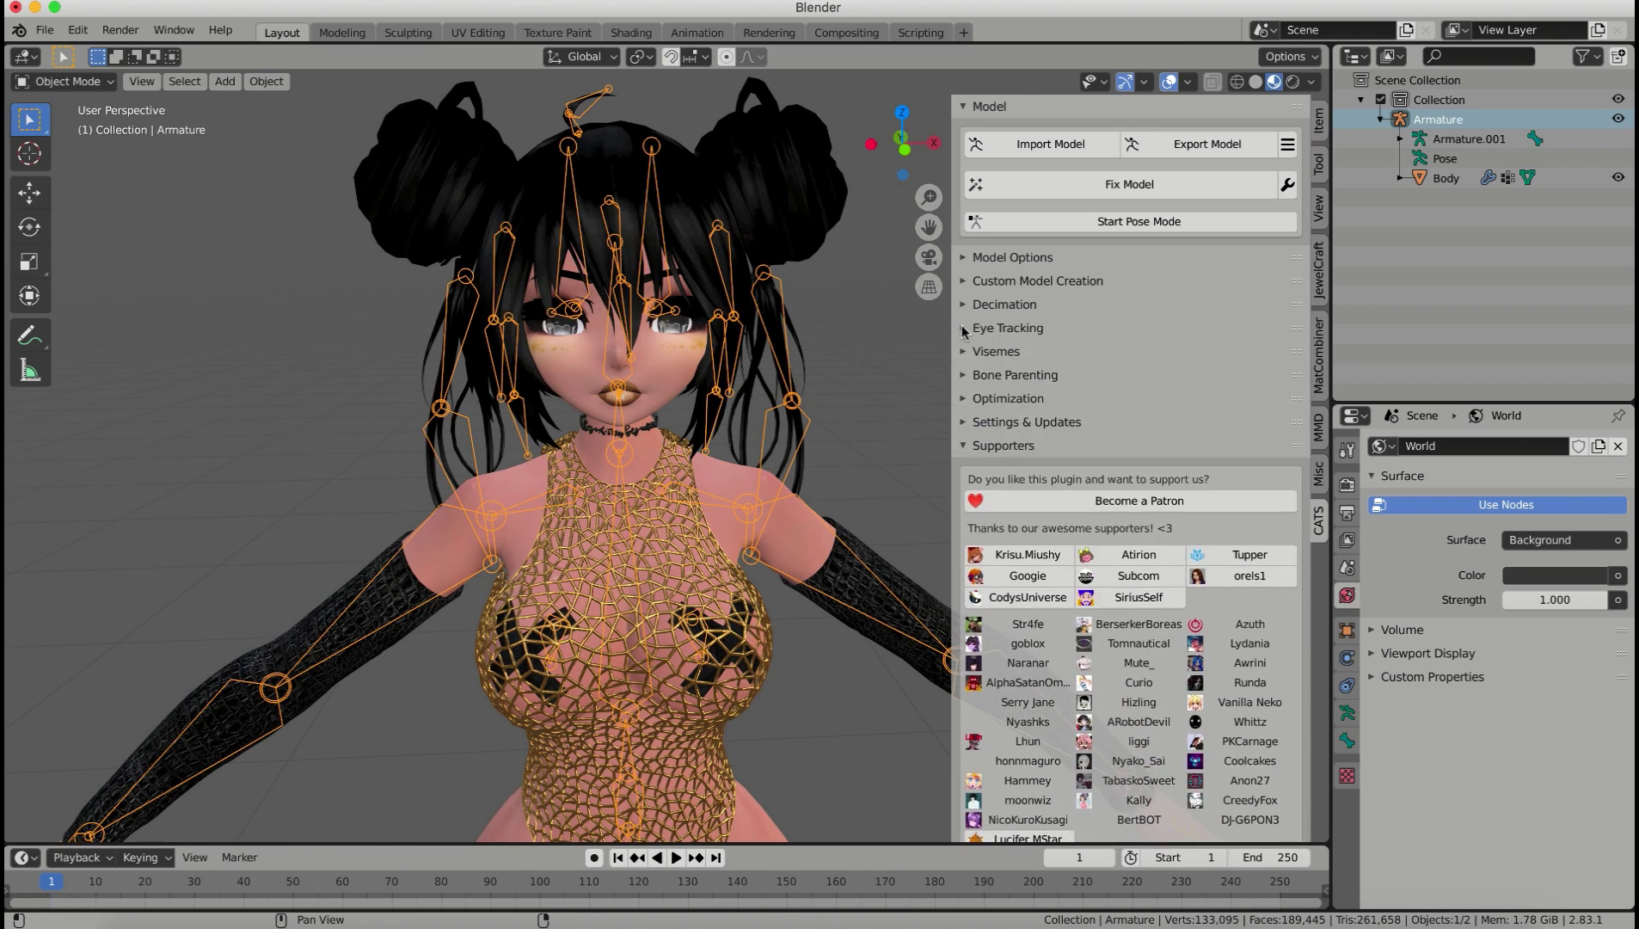
Step: Narrow the CATS sidebar and zoom out so the whole avatar fills the wider viewport
left_click(964, 355)
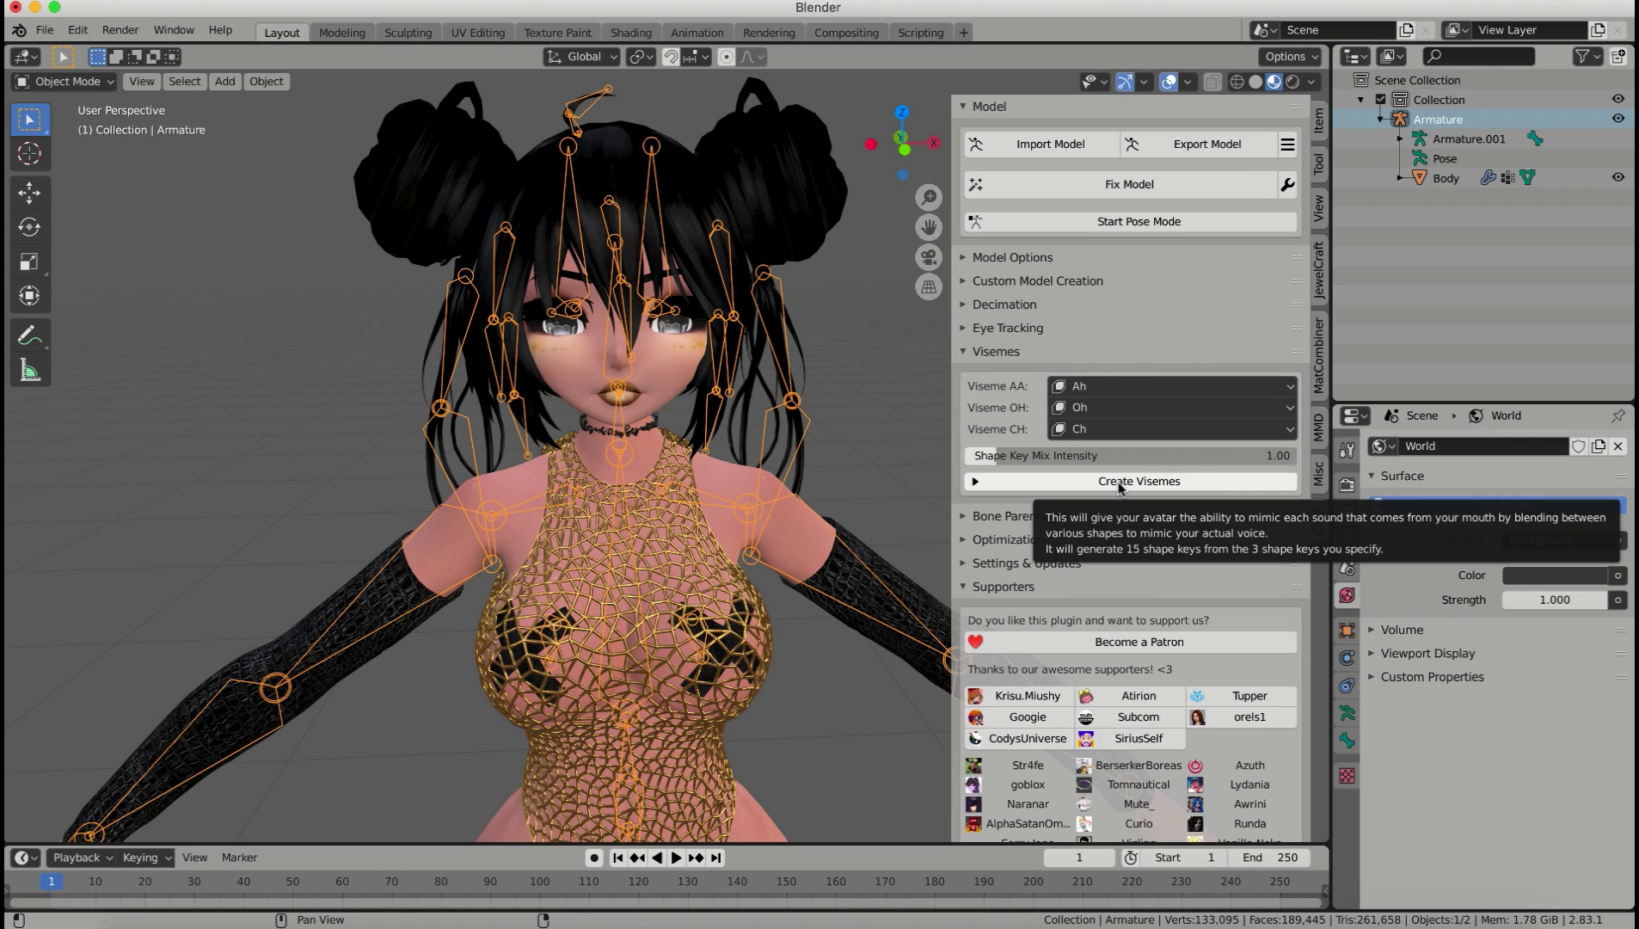
left_click(965, 353)
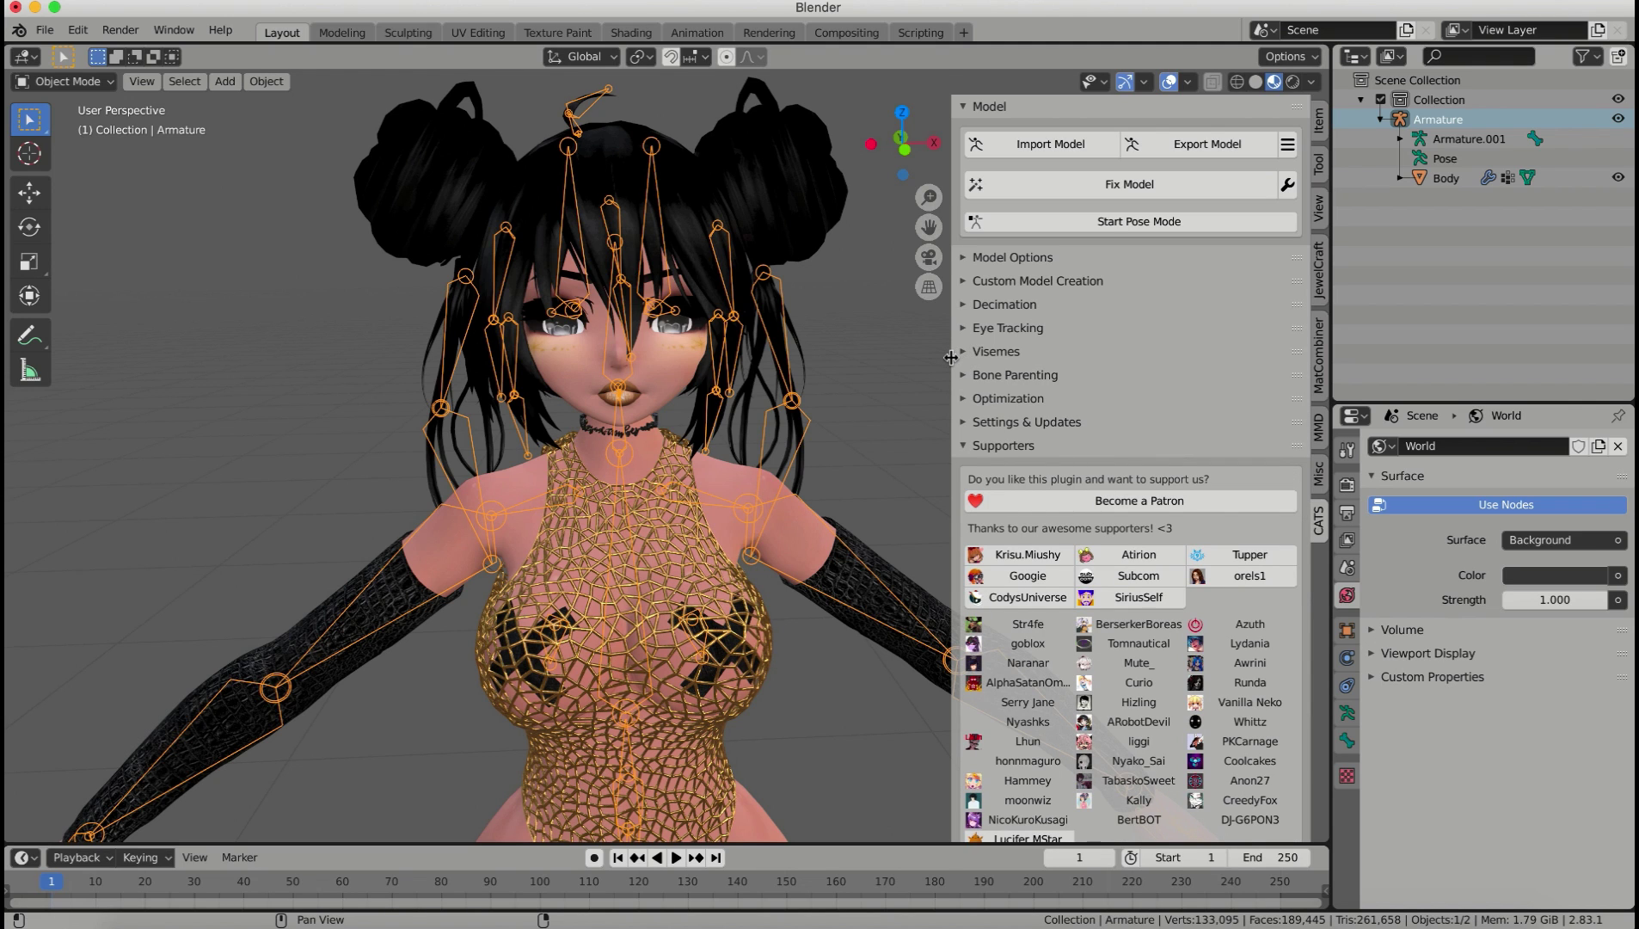
left_click_drag(951, 358, 1101, 369)
scroll(949, 384, "down", 5)
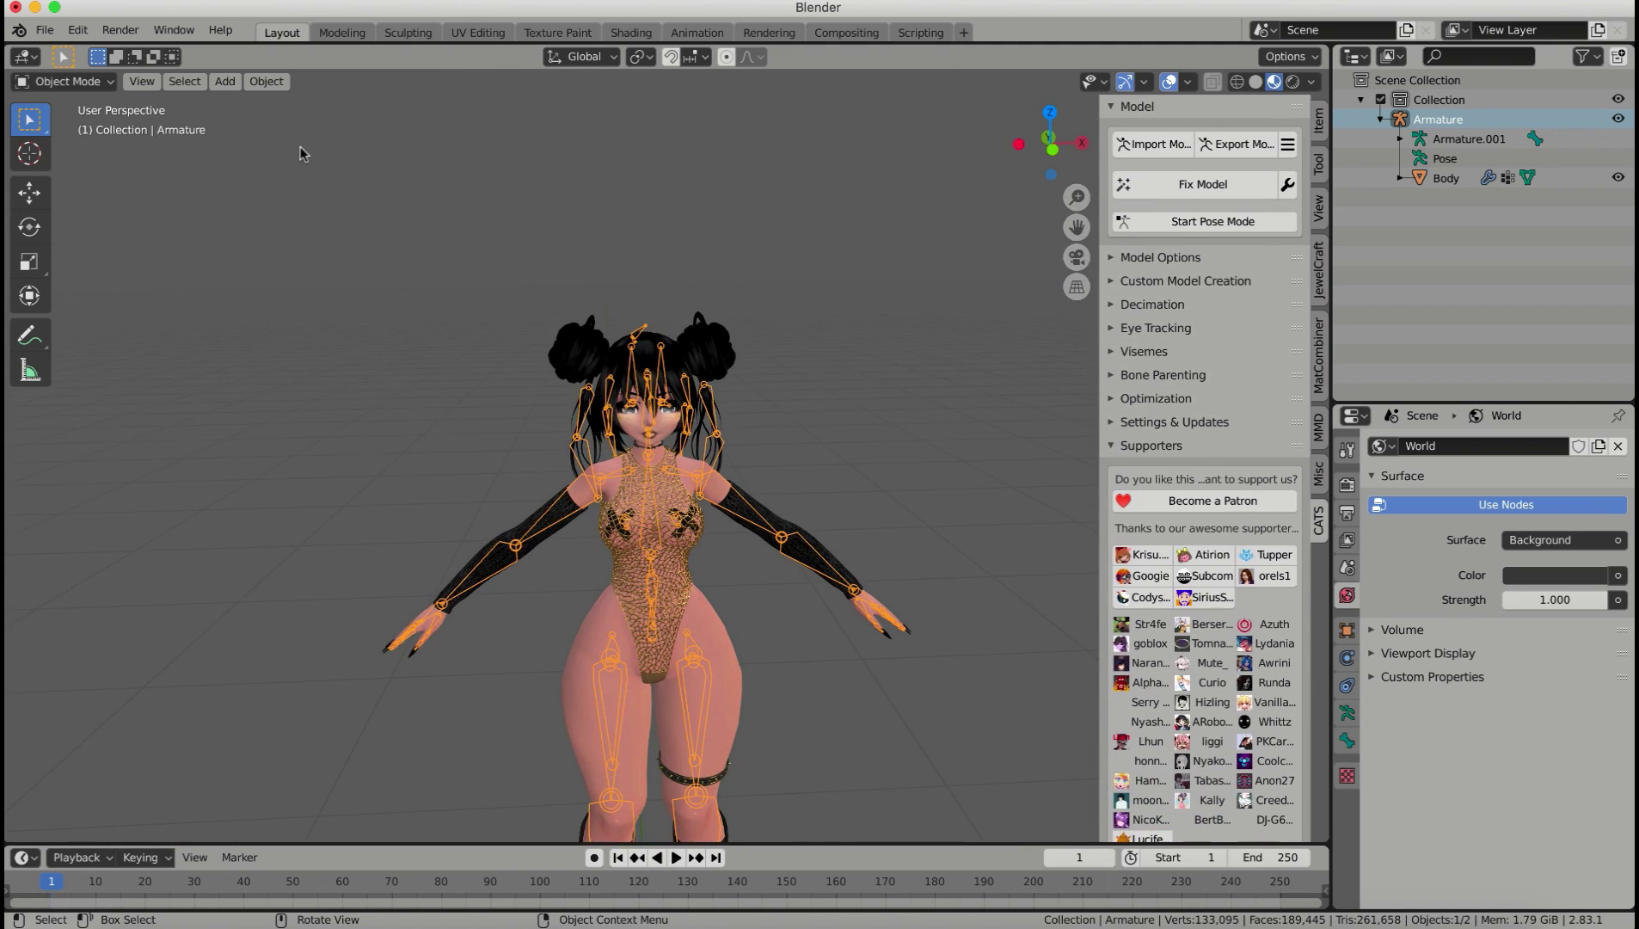
left_click(44, 30)
mouse_move(144, 322)
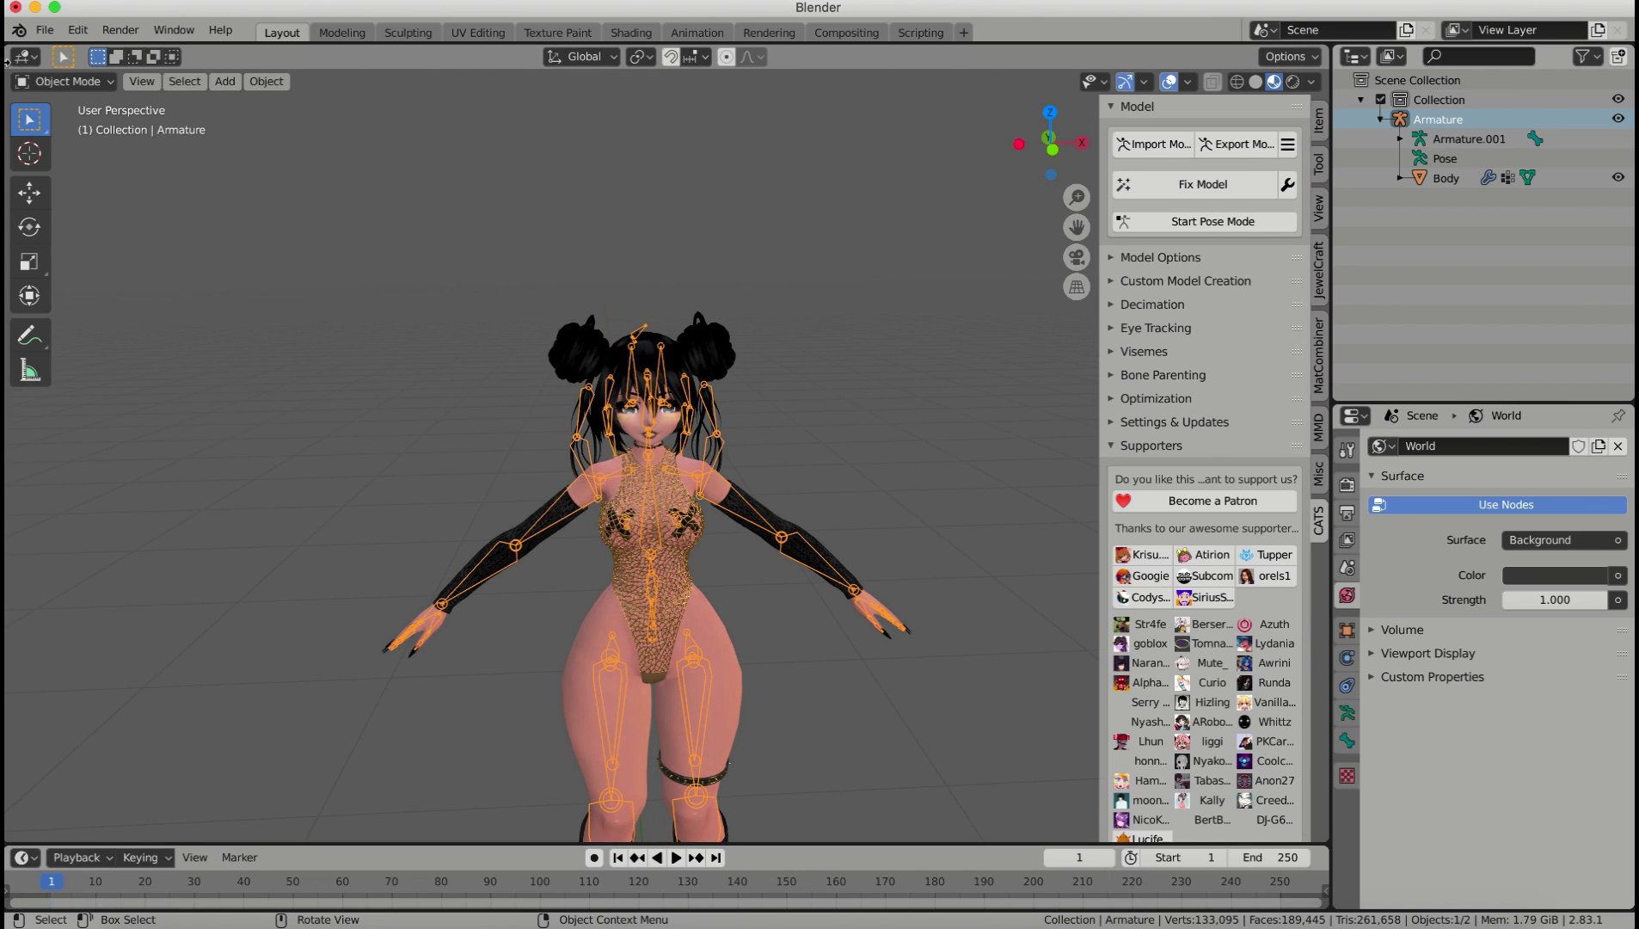
Step: Export the avatar via File > Export > FBX as 'Lola Final.fbx' beside the Textures folder
left_click(44, 30)
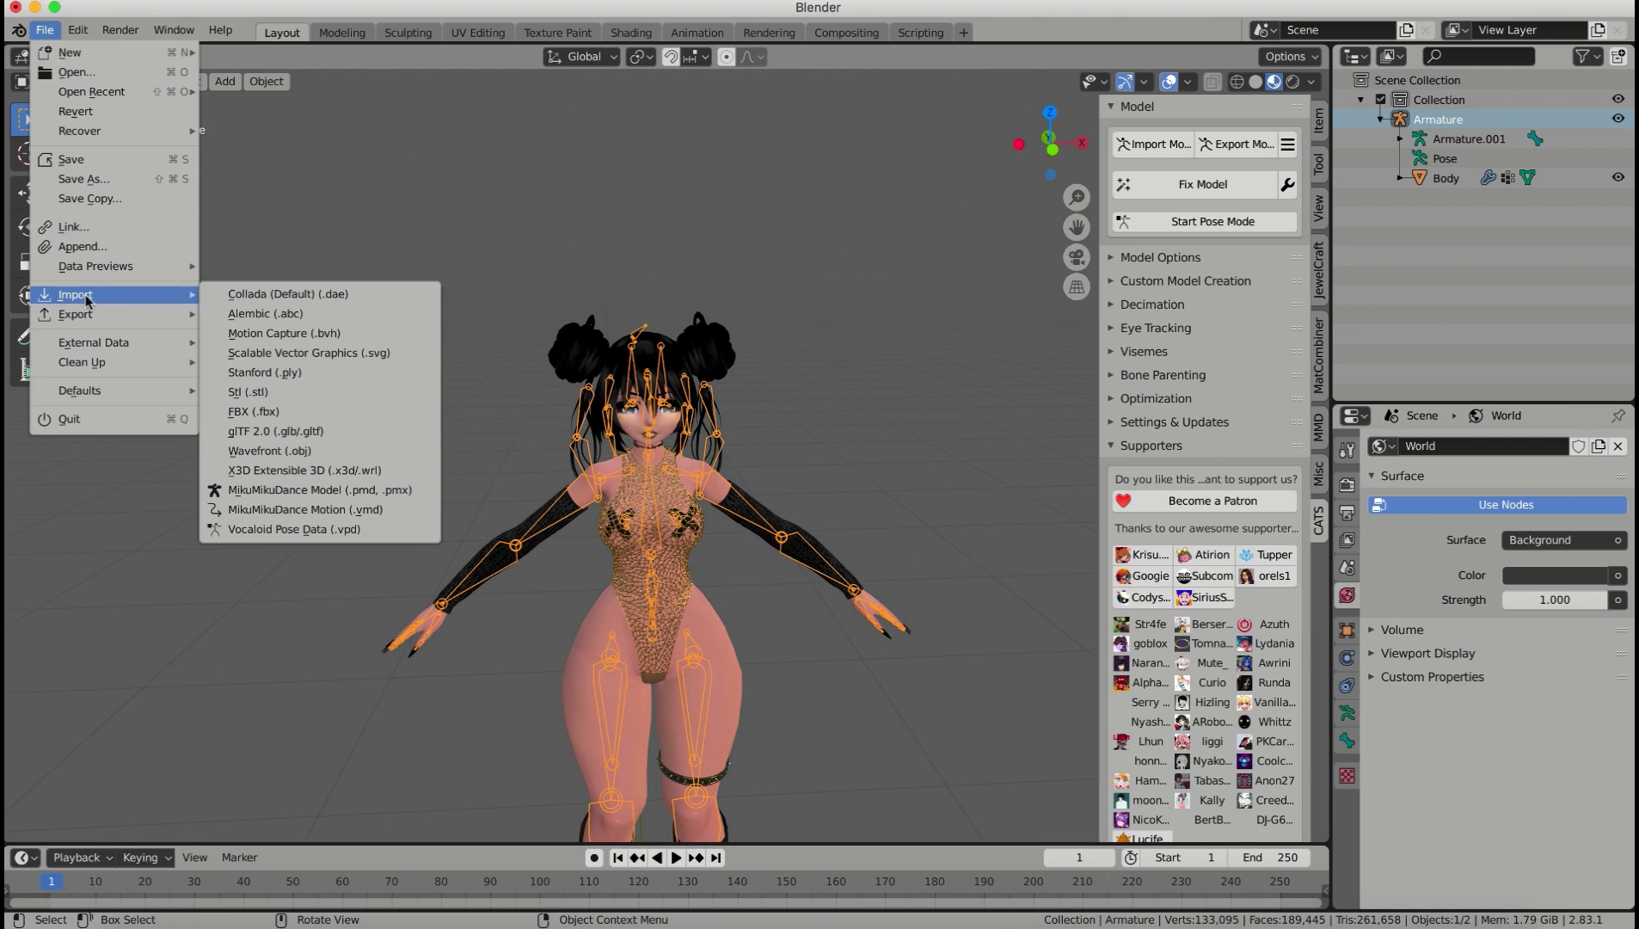
left_click(34, 41)
left_click(36, 31)
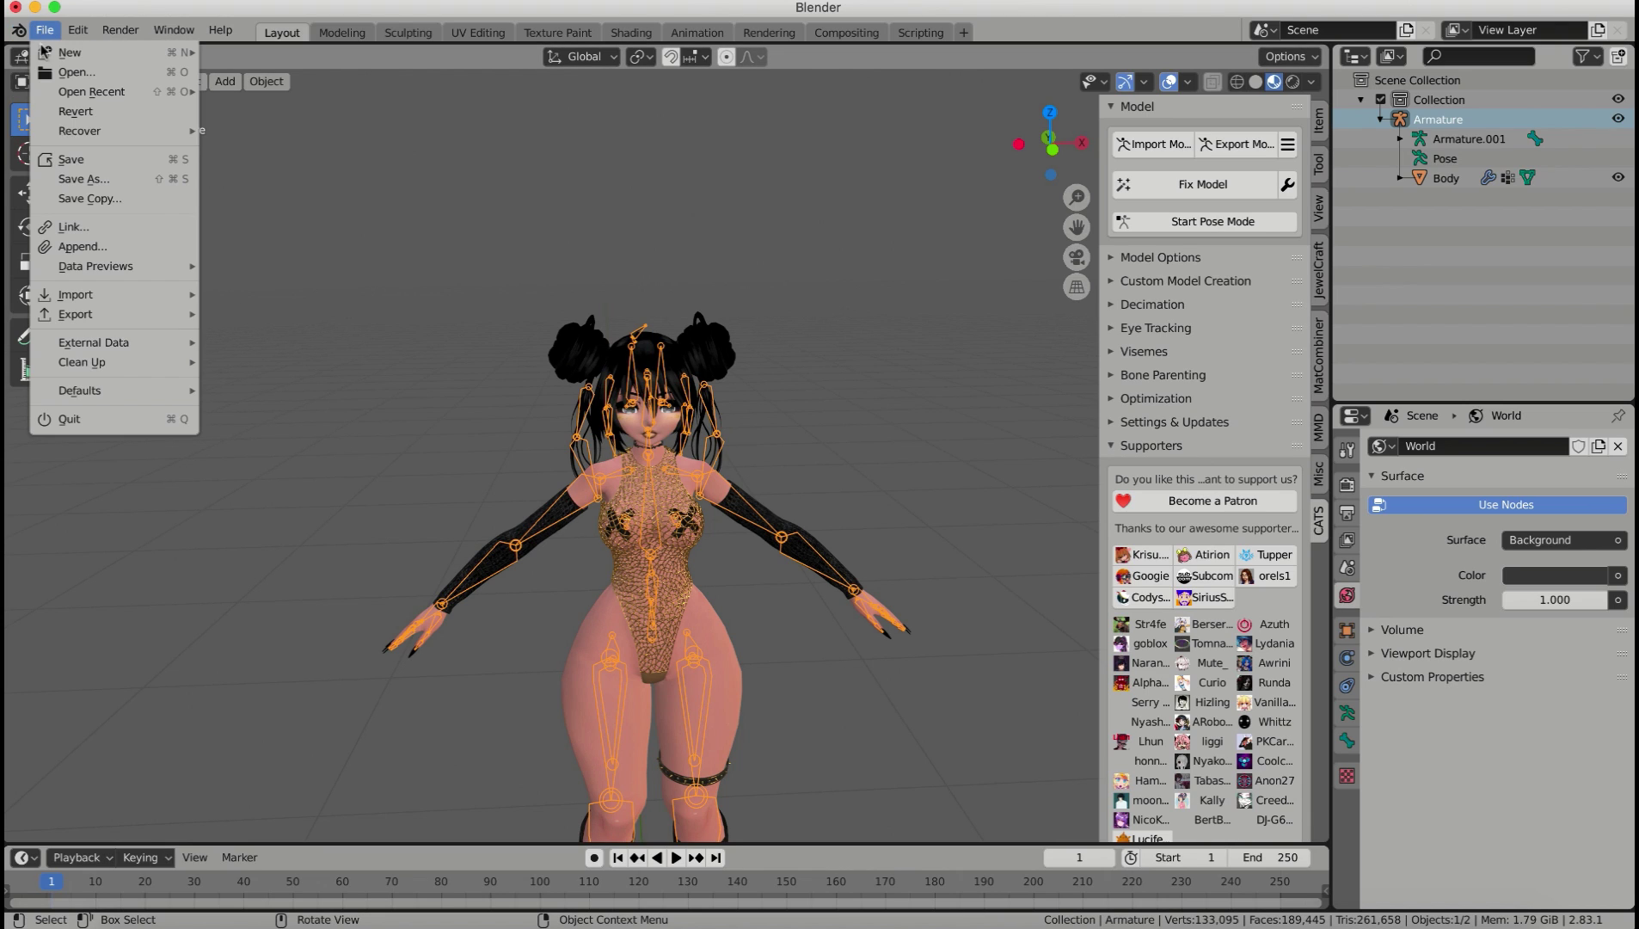
mouse_move(120, 315)
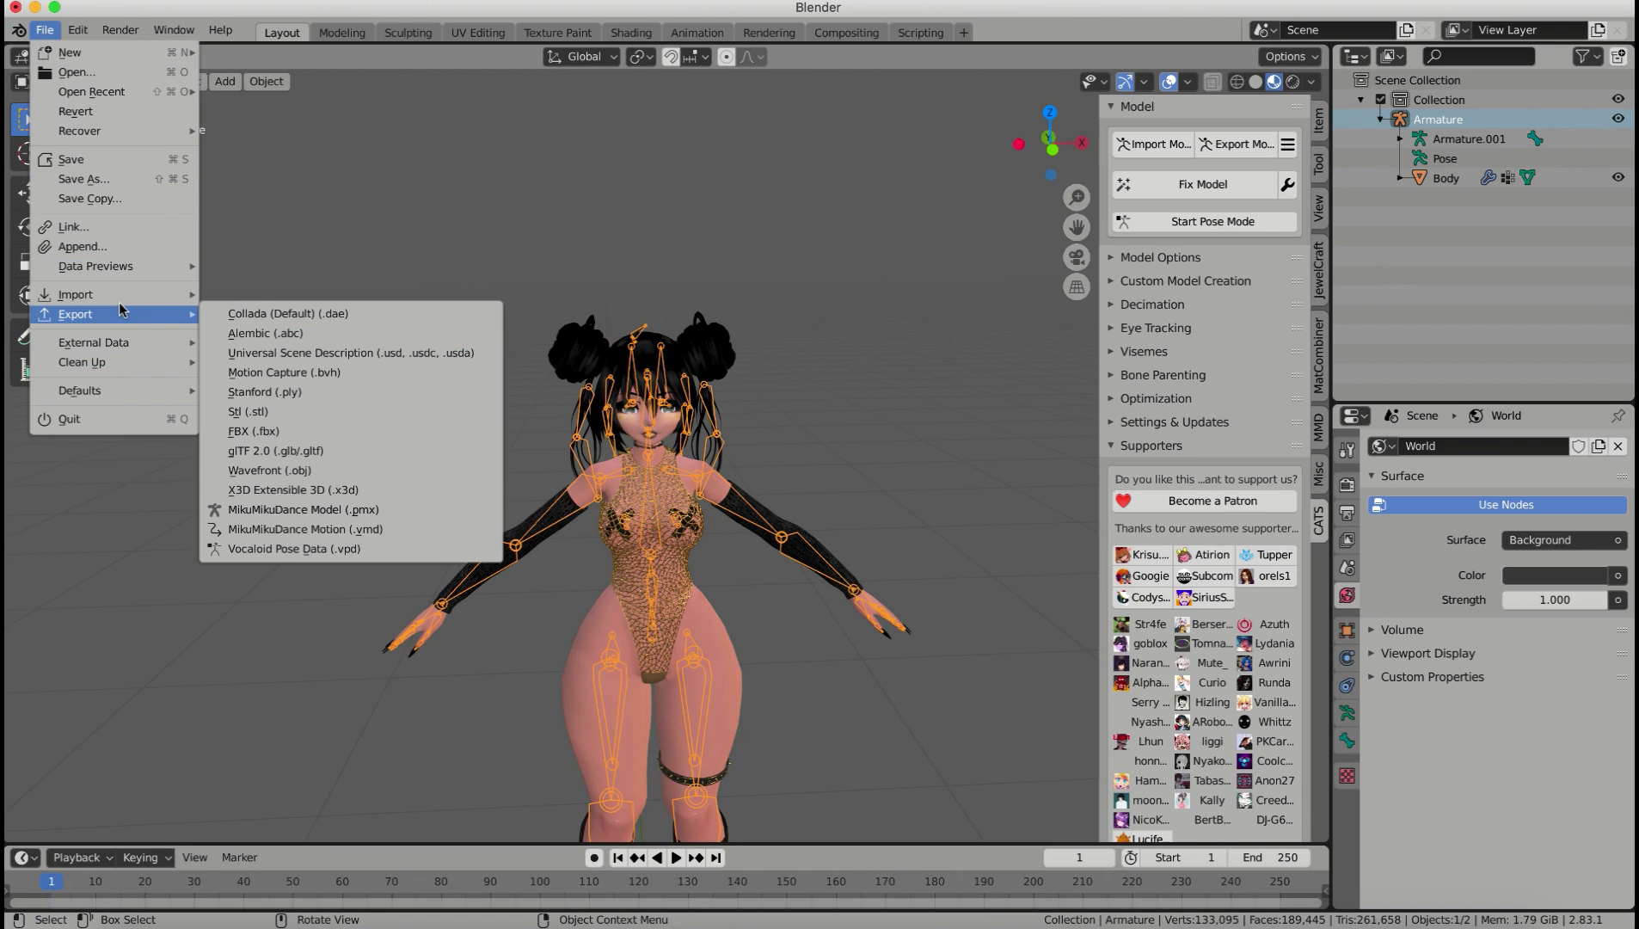
left_click(286, 432)
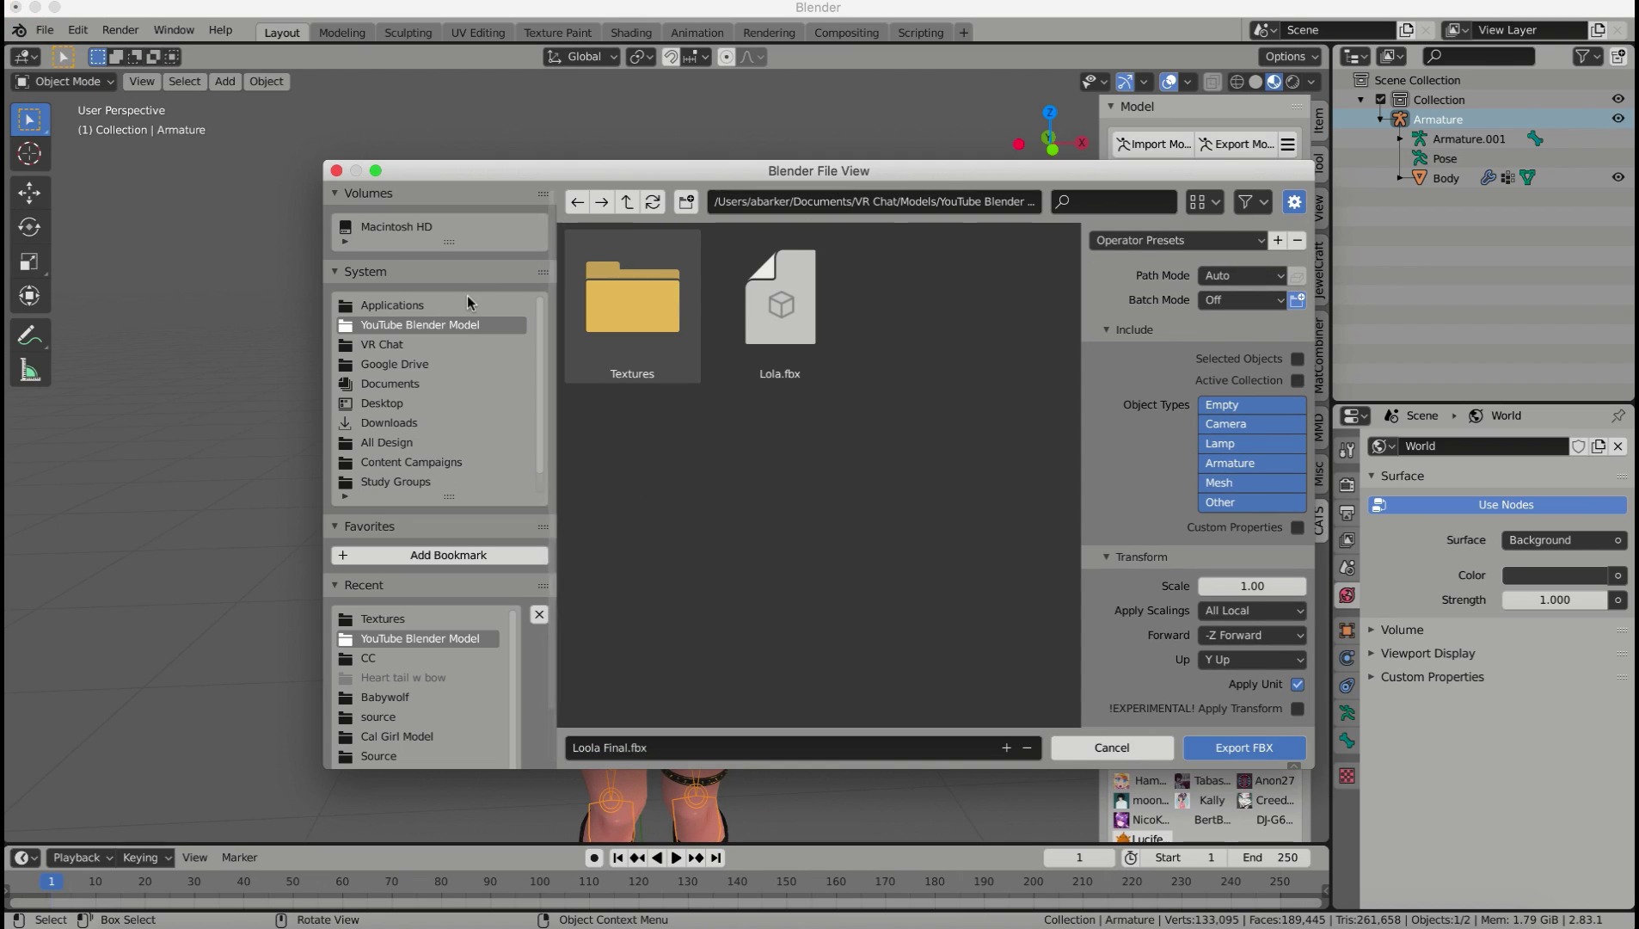
left_click(788, 293)
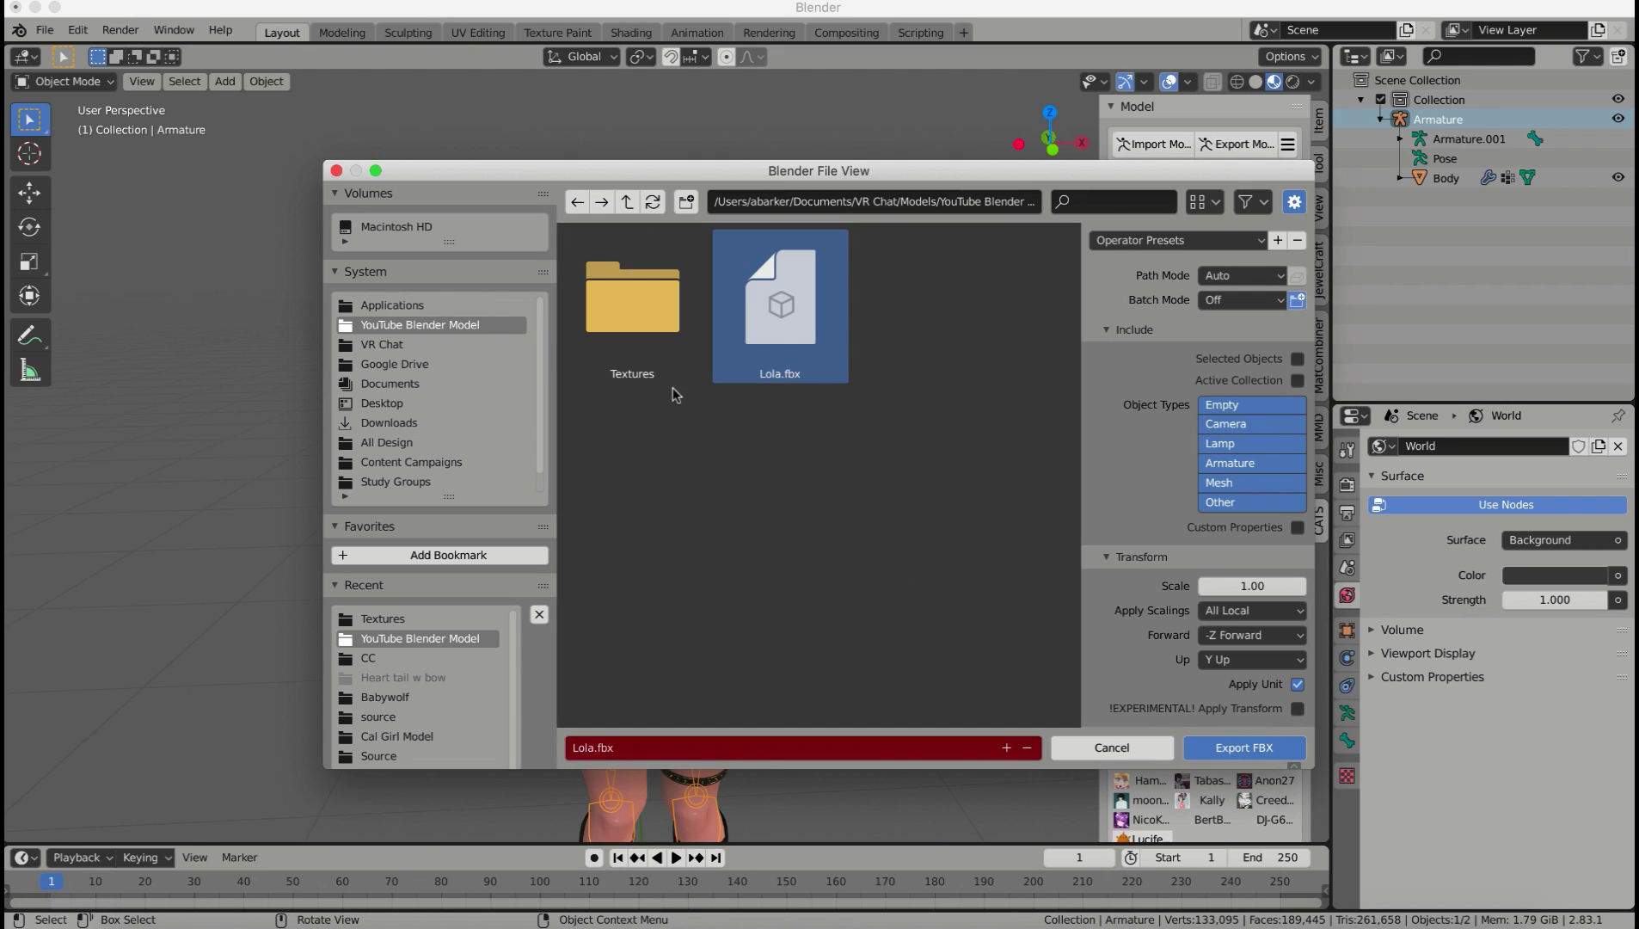
left_click(754, 748)
type("Lola Final.fbx")
key("Return")
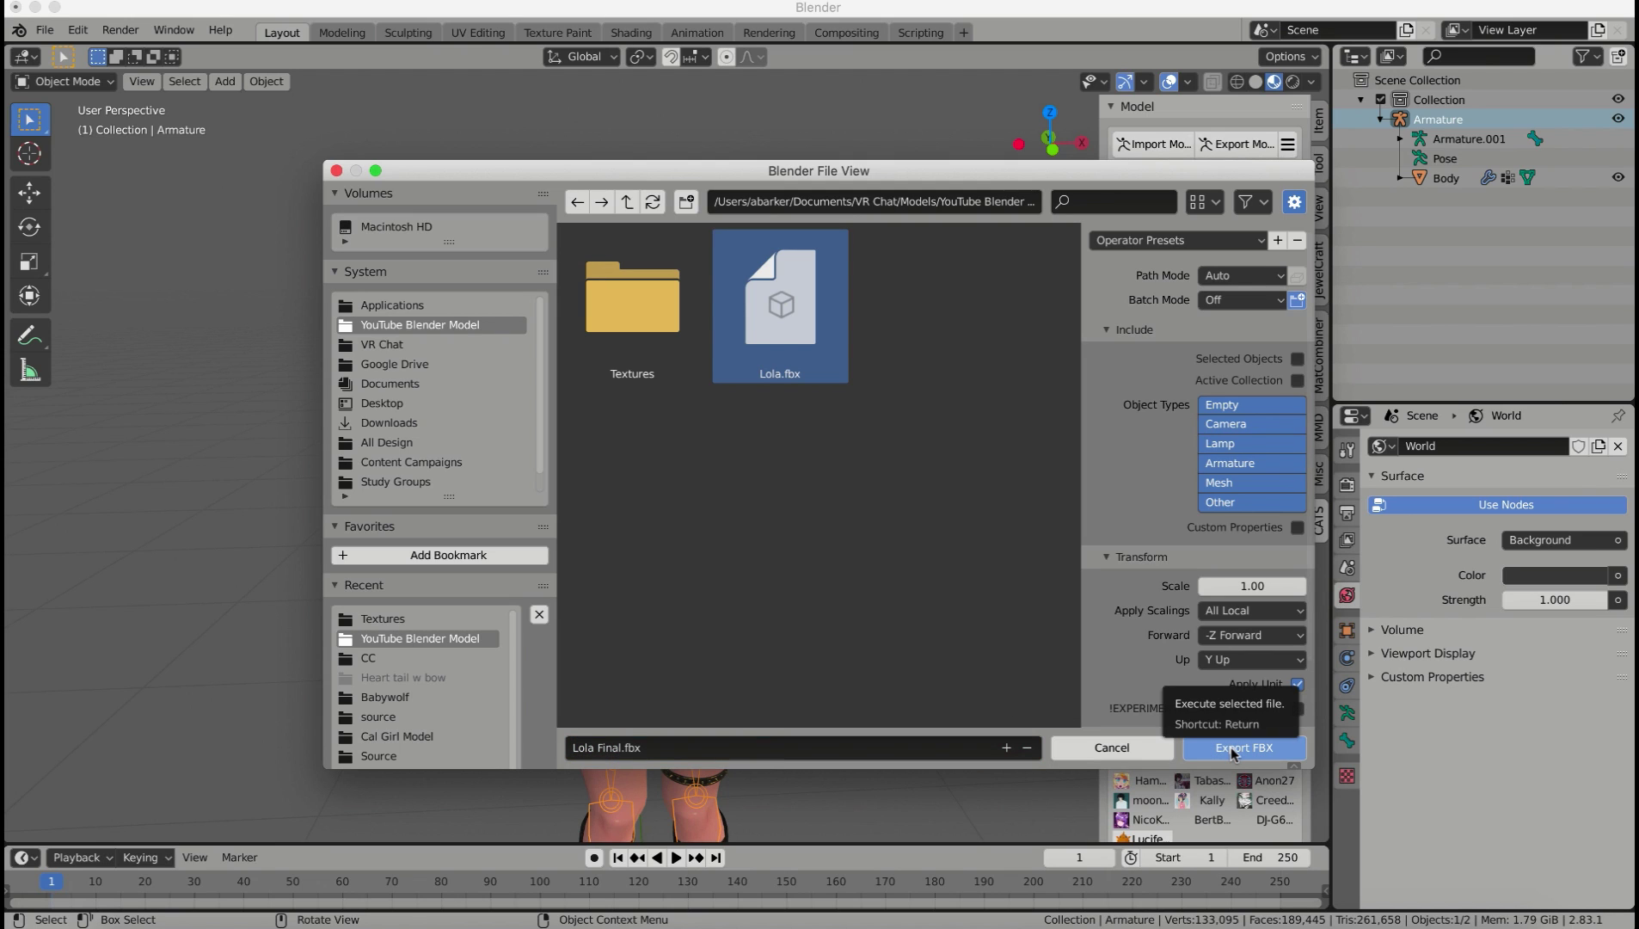
left_click(1233, 748)
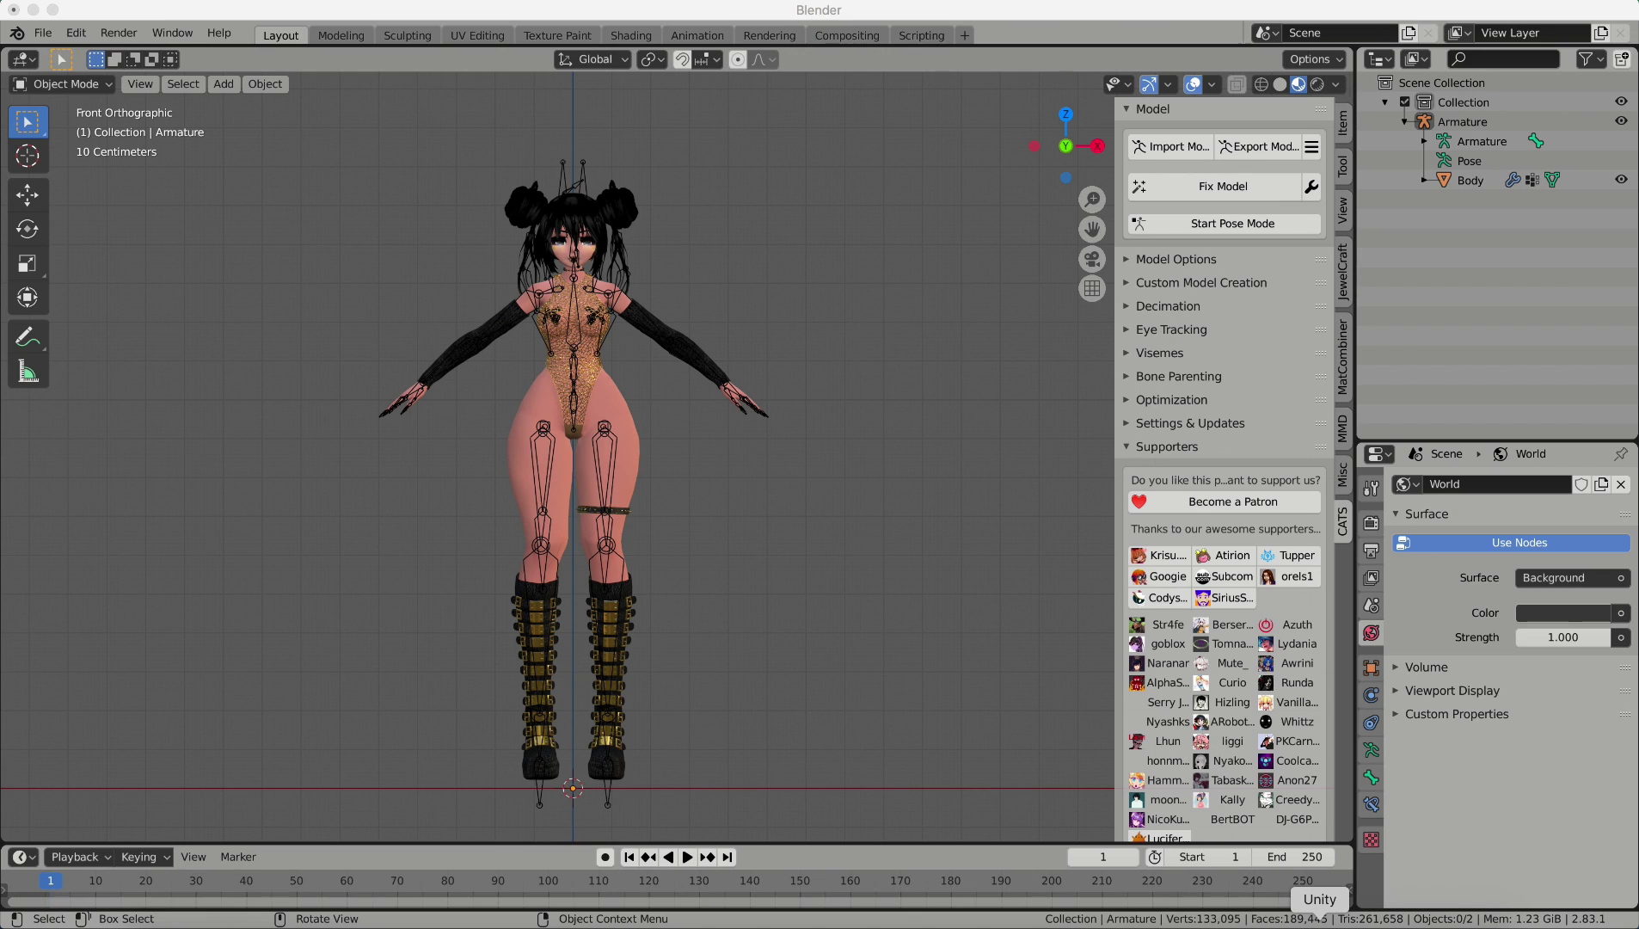
Step: Drag the Textures folder and Lola Final.fbx from Finder into Unity's Project Assets
left_click(1319, 924)
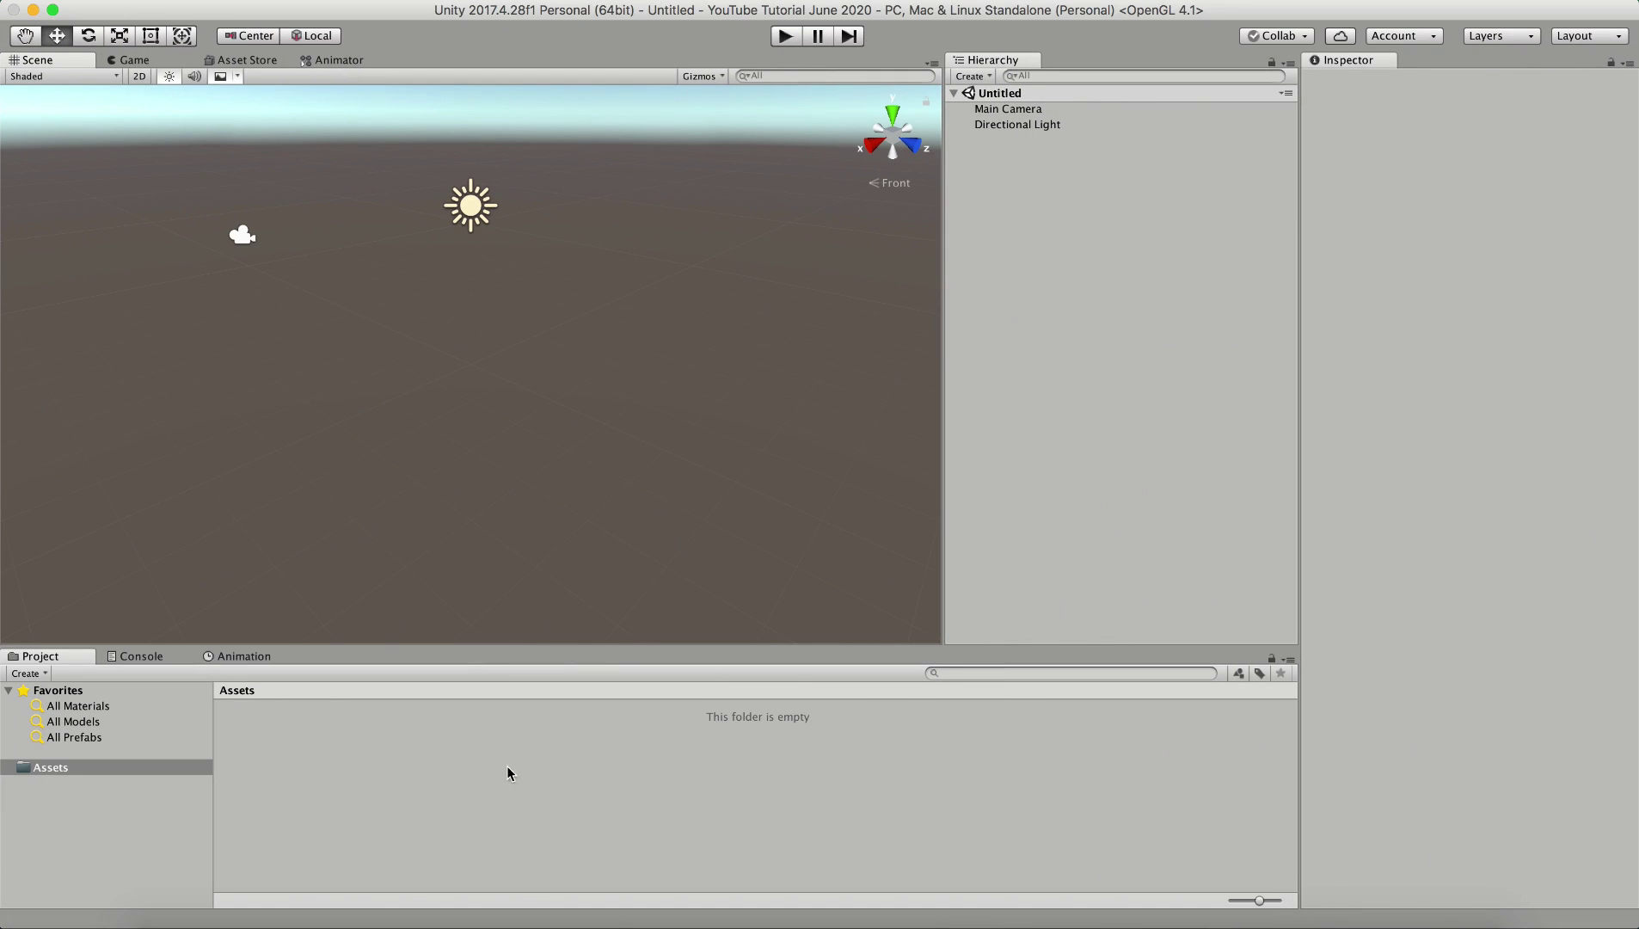
left_click(169, 924)
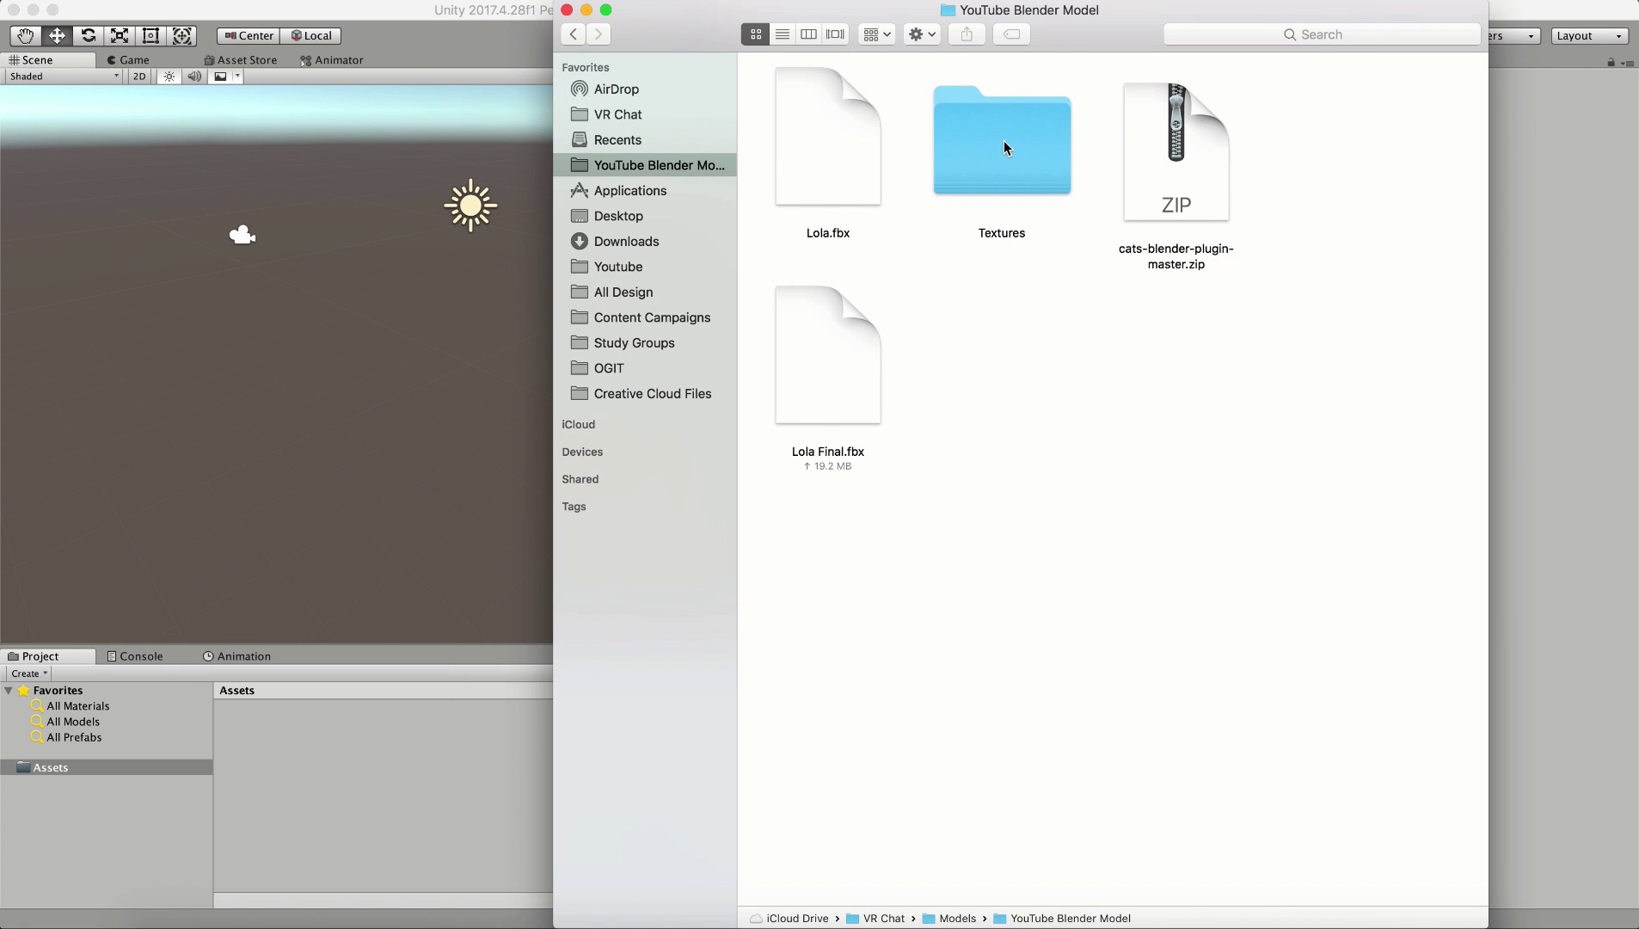
left_click_drag(1006, 142, 413, 721)
left_click(901, 511)
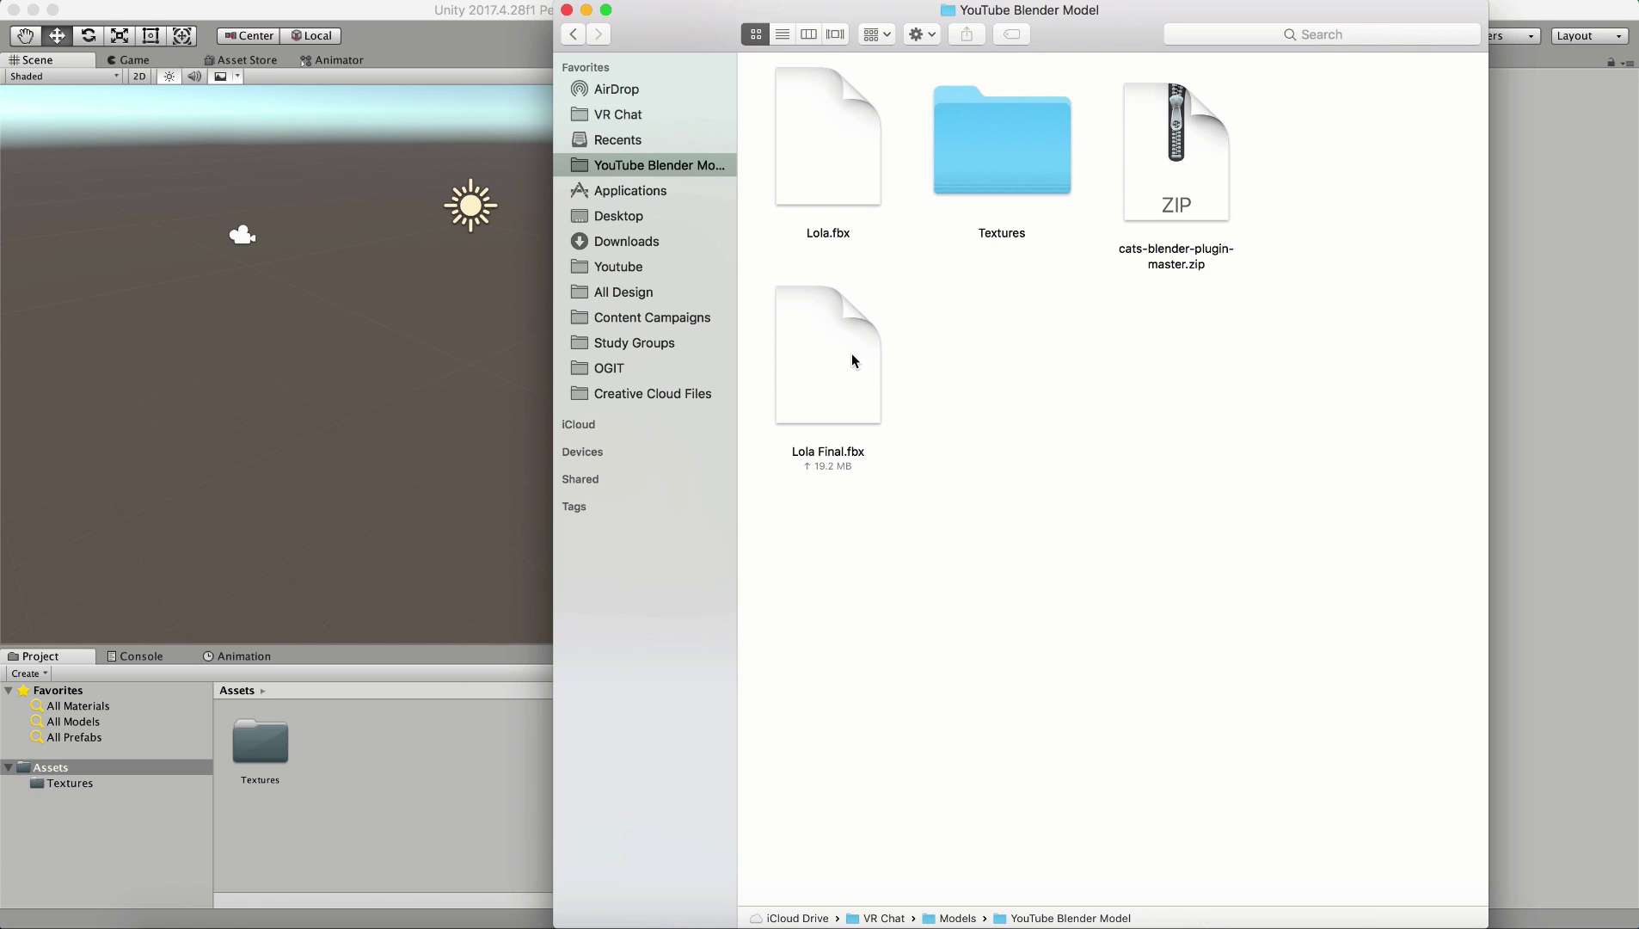
left_click_drag(843, 360, 418, 755)
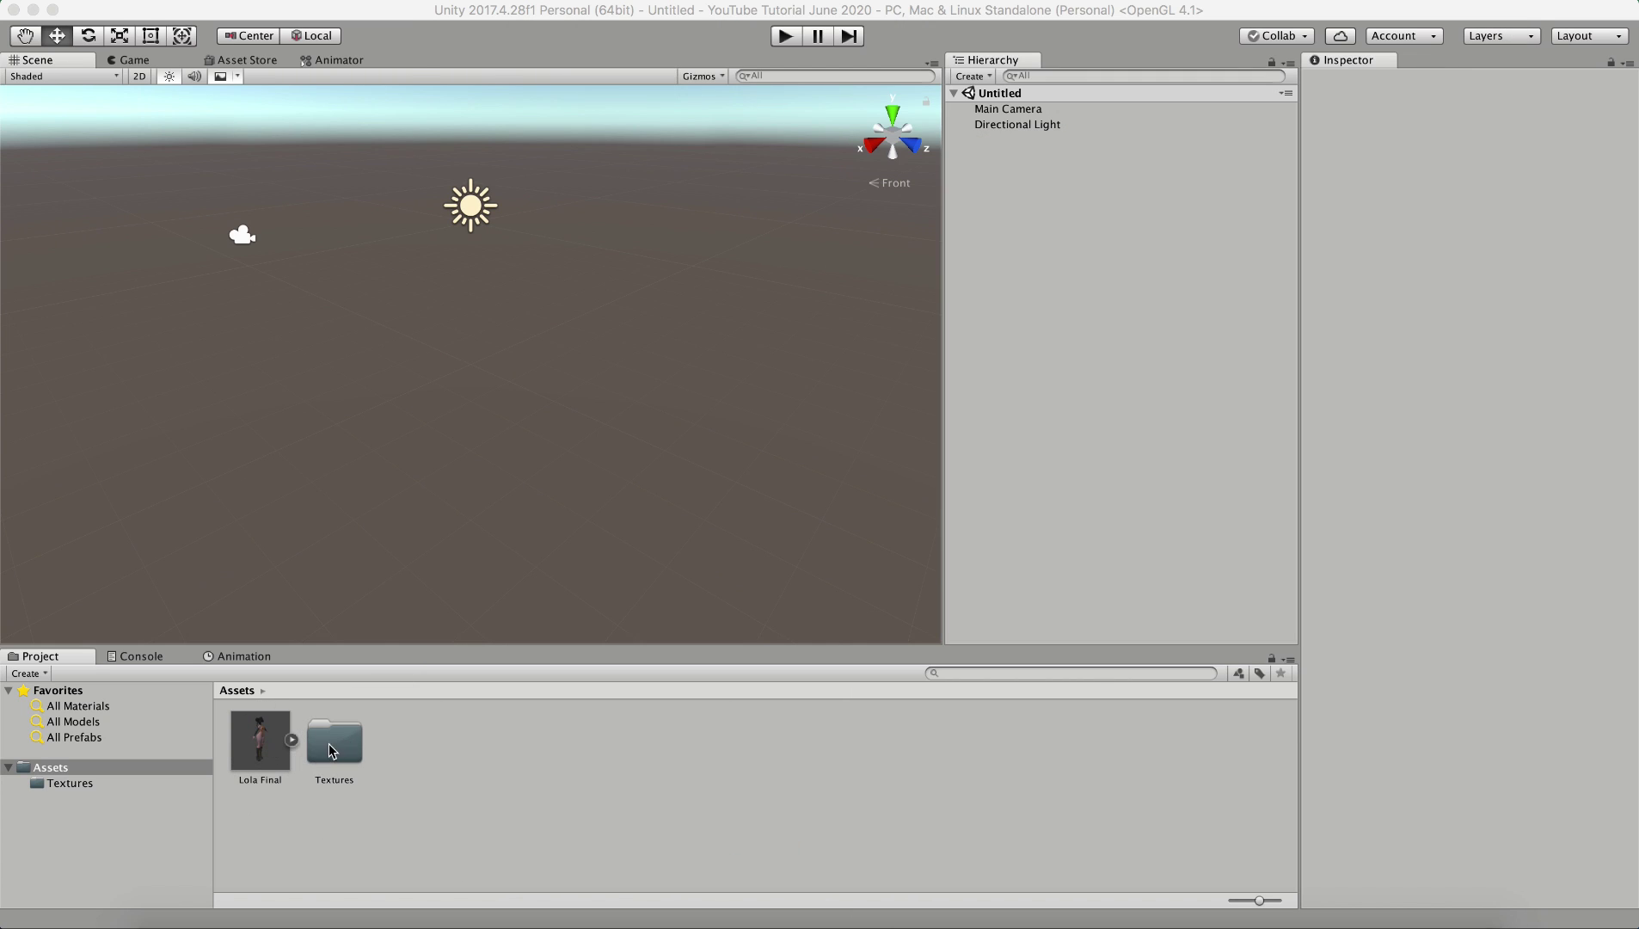
Step: Set Lola Final's Rig Animation Type to Humanoid and apply the import setting
left_click(260, 745)
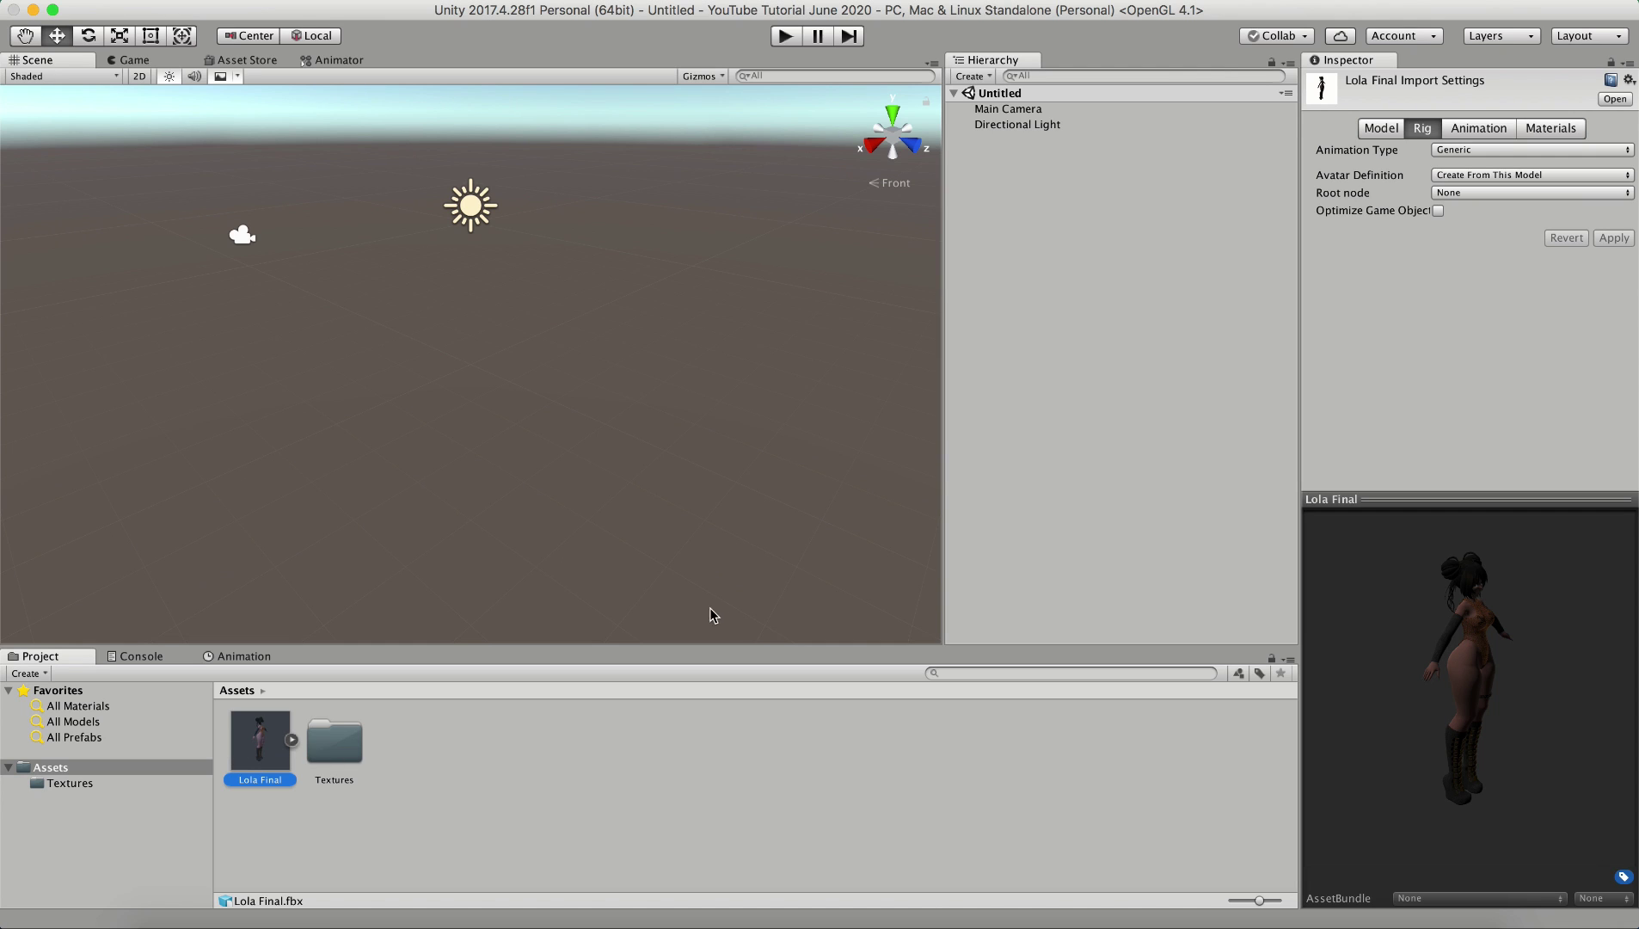
left_click(1454, 153)
left_click(1467, 168)
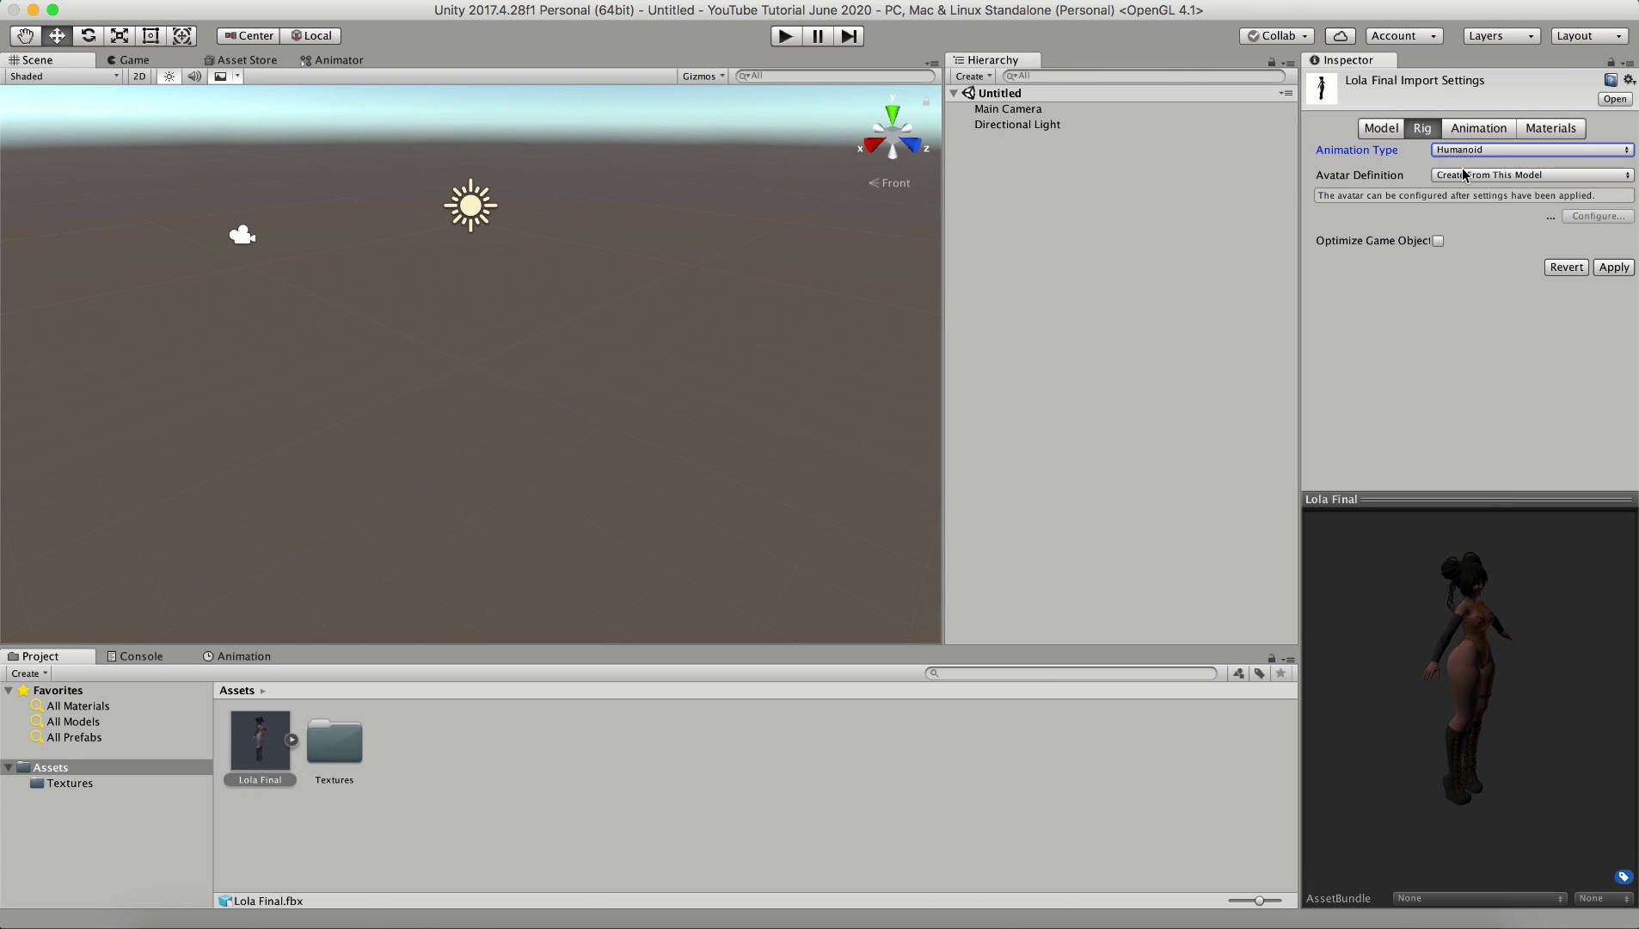
left_click(1612, 268)
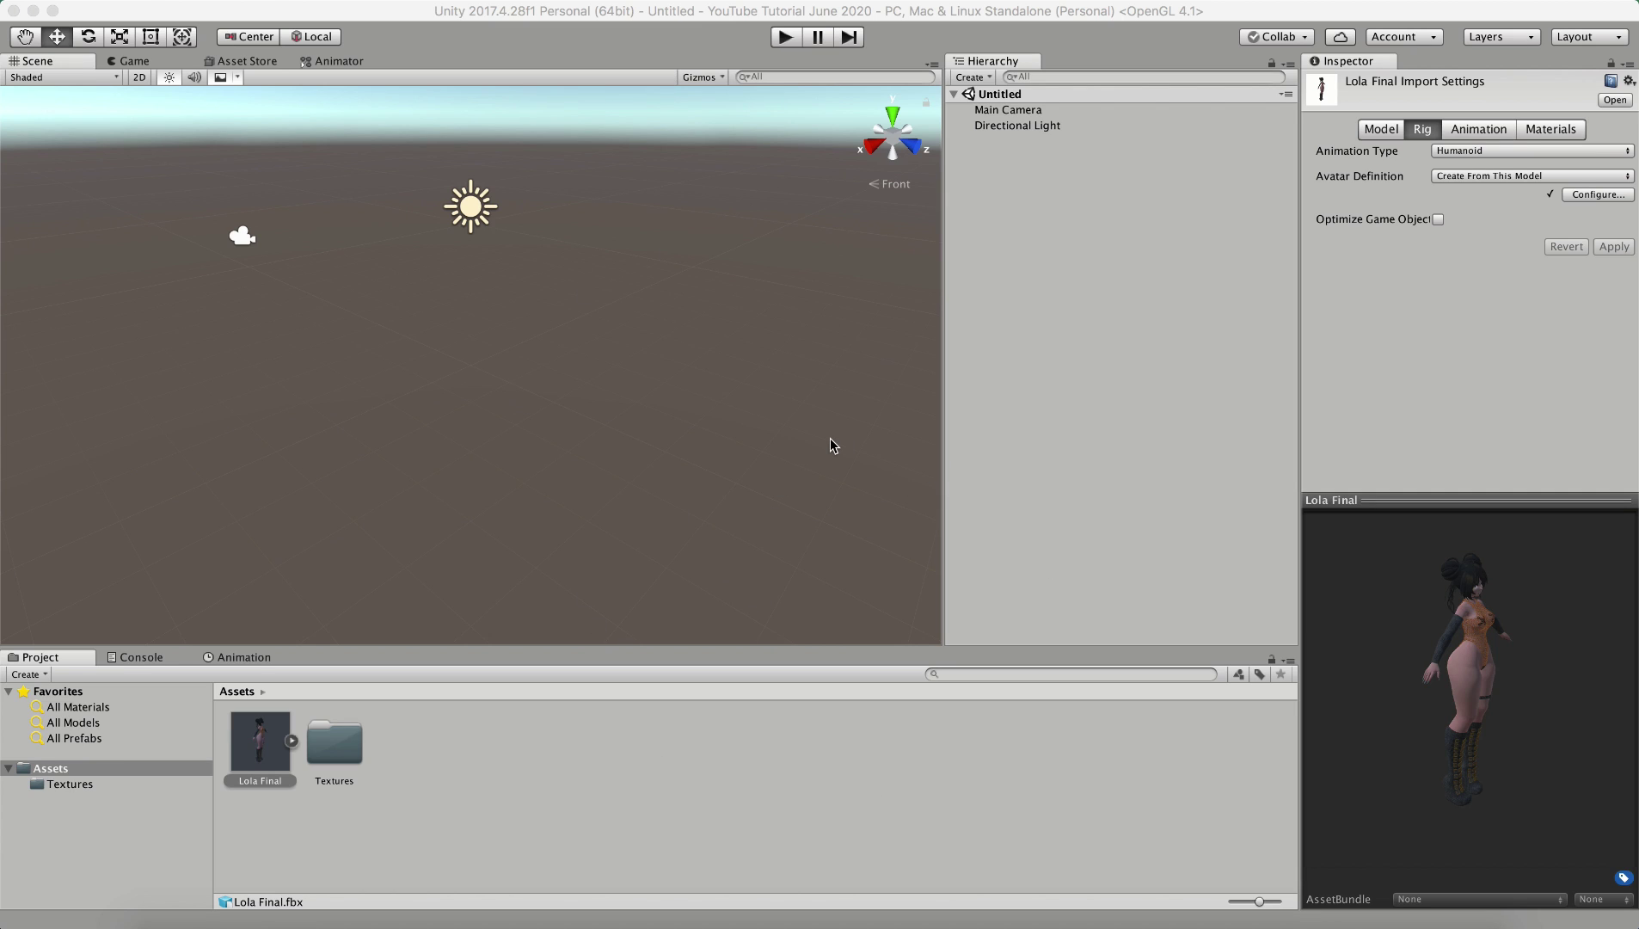
Step: In Lola Final's avatar configuration, change the Head Jaw bone from FrontHair2_2 to None and apply
left_click(1600, 195)
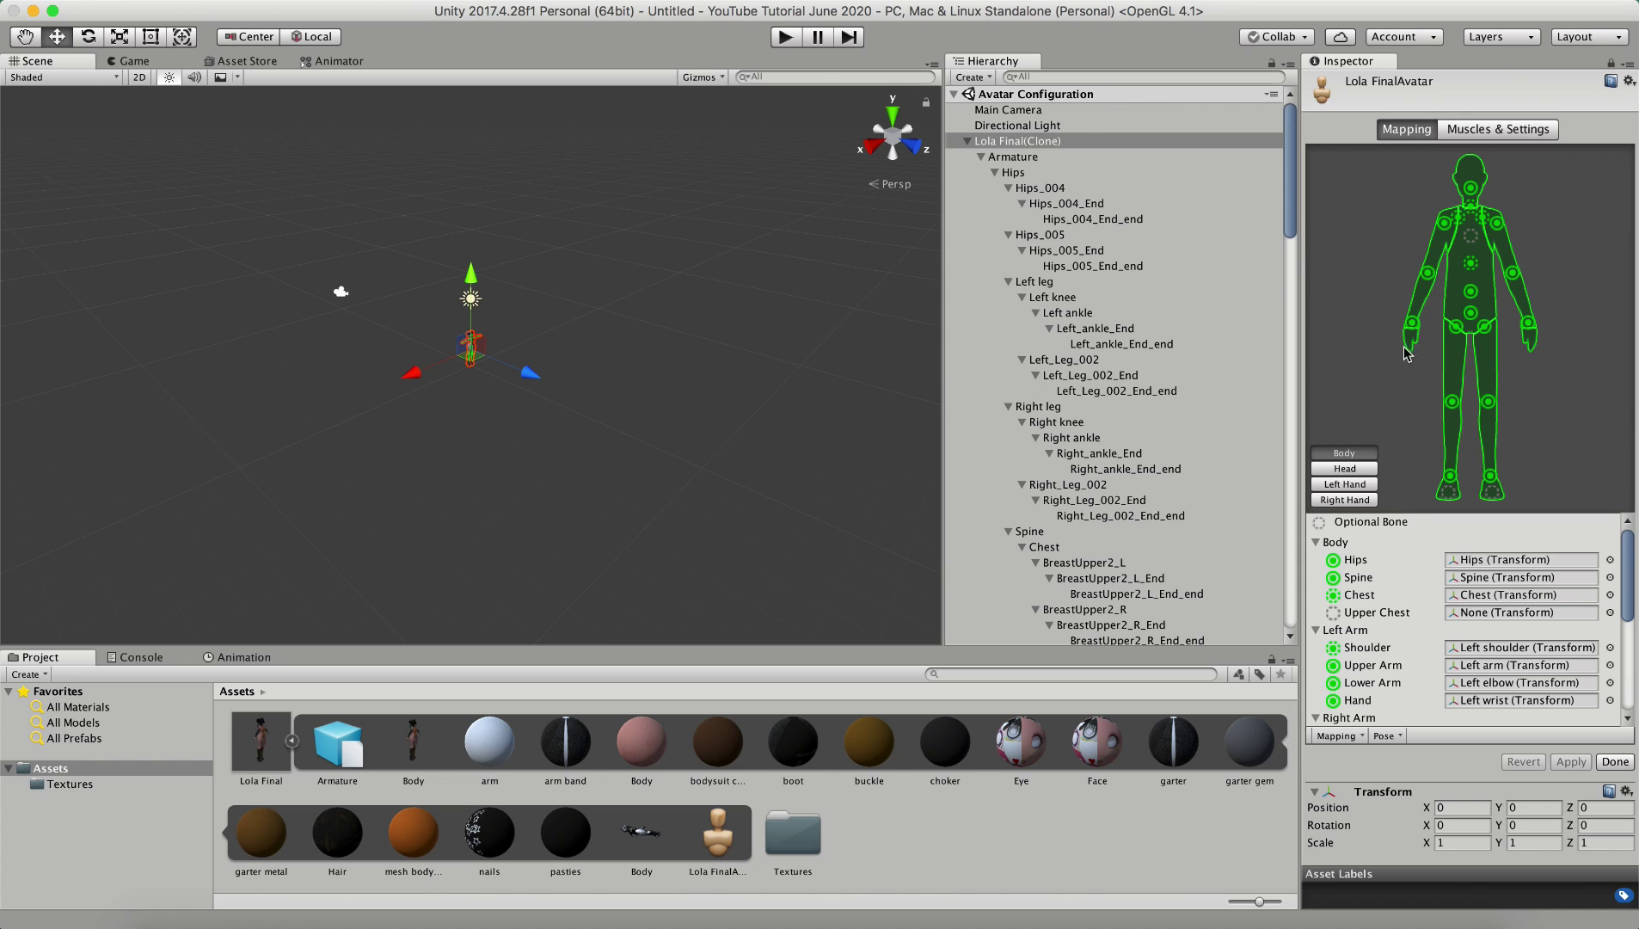
scroll(1469, 624, "down", 1)
scroll(1468, 621, "down", 5)
scroll(1466, 615, "up", 6)
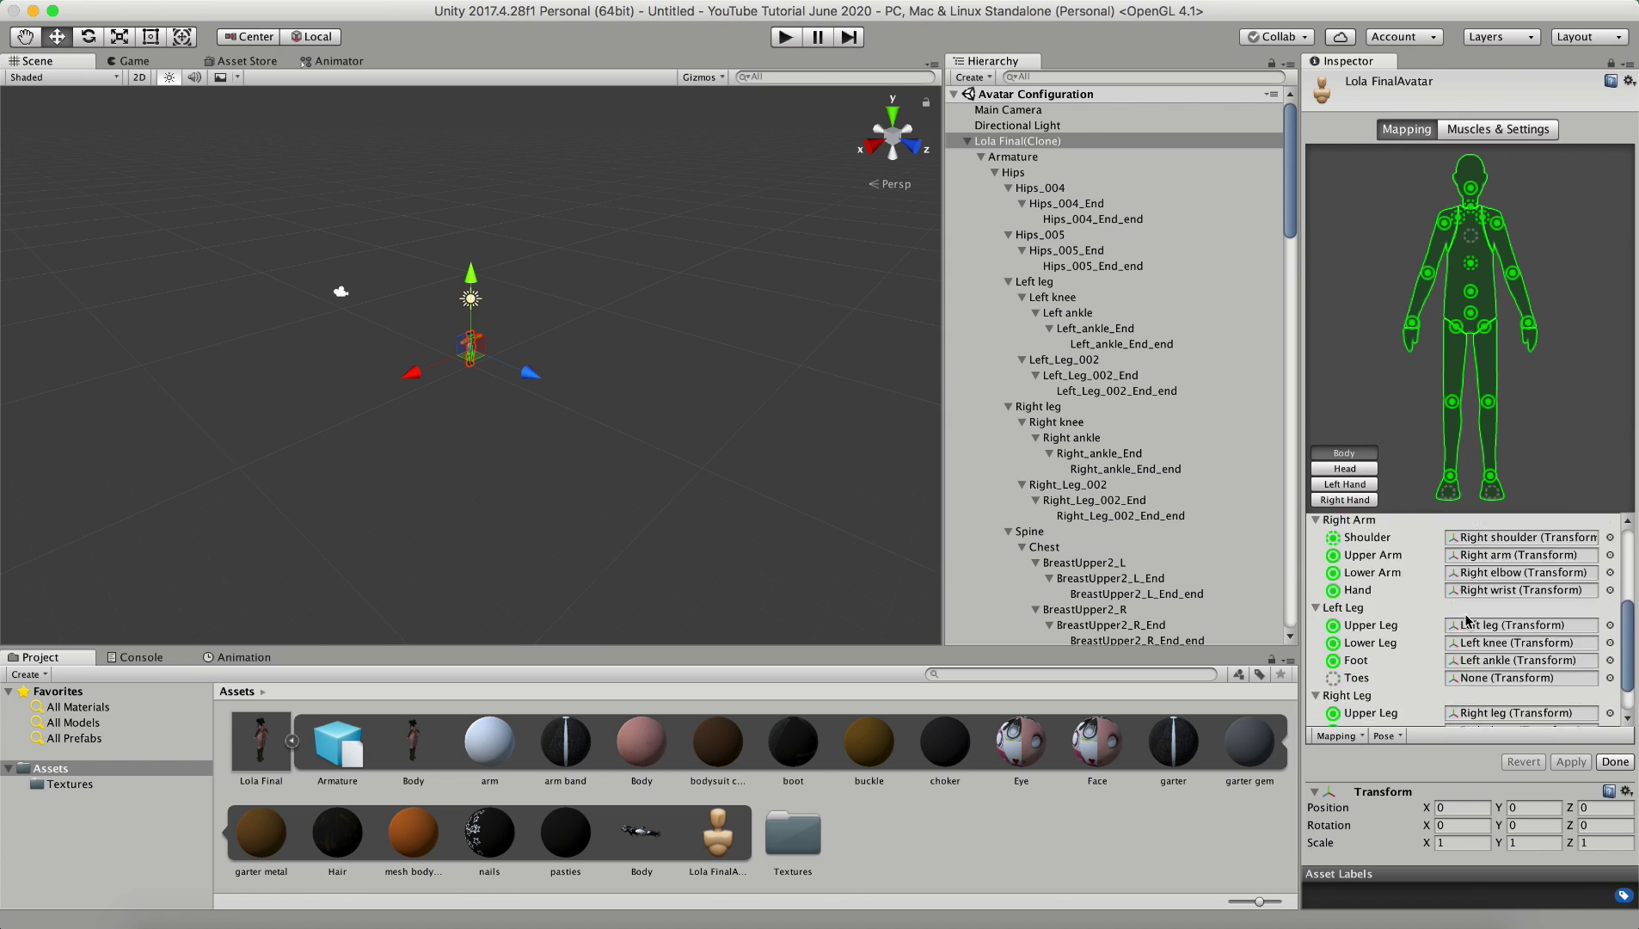
left_click(1355, 468)
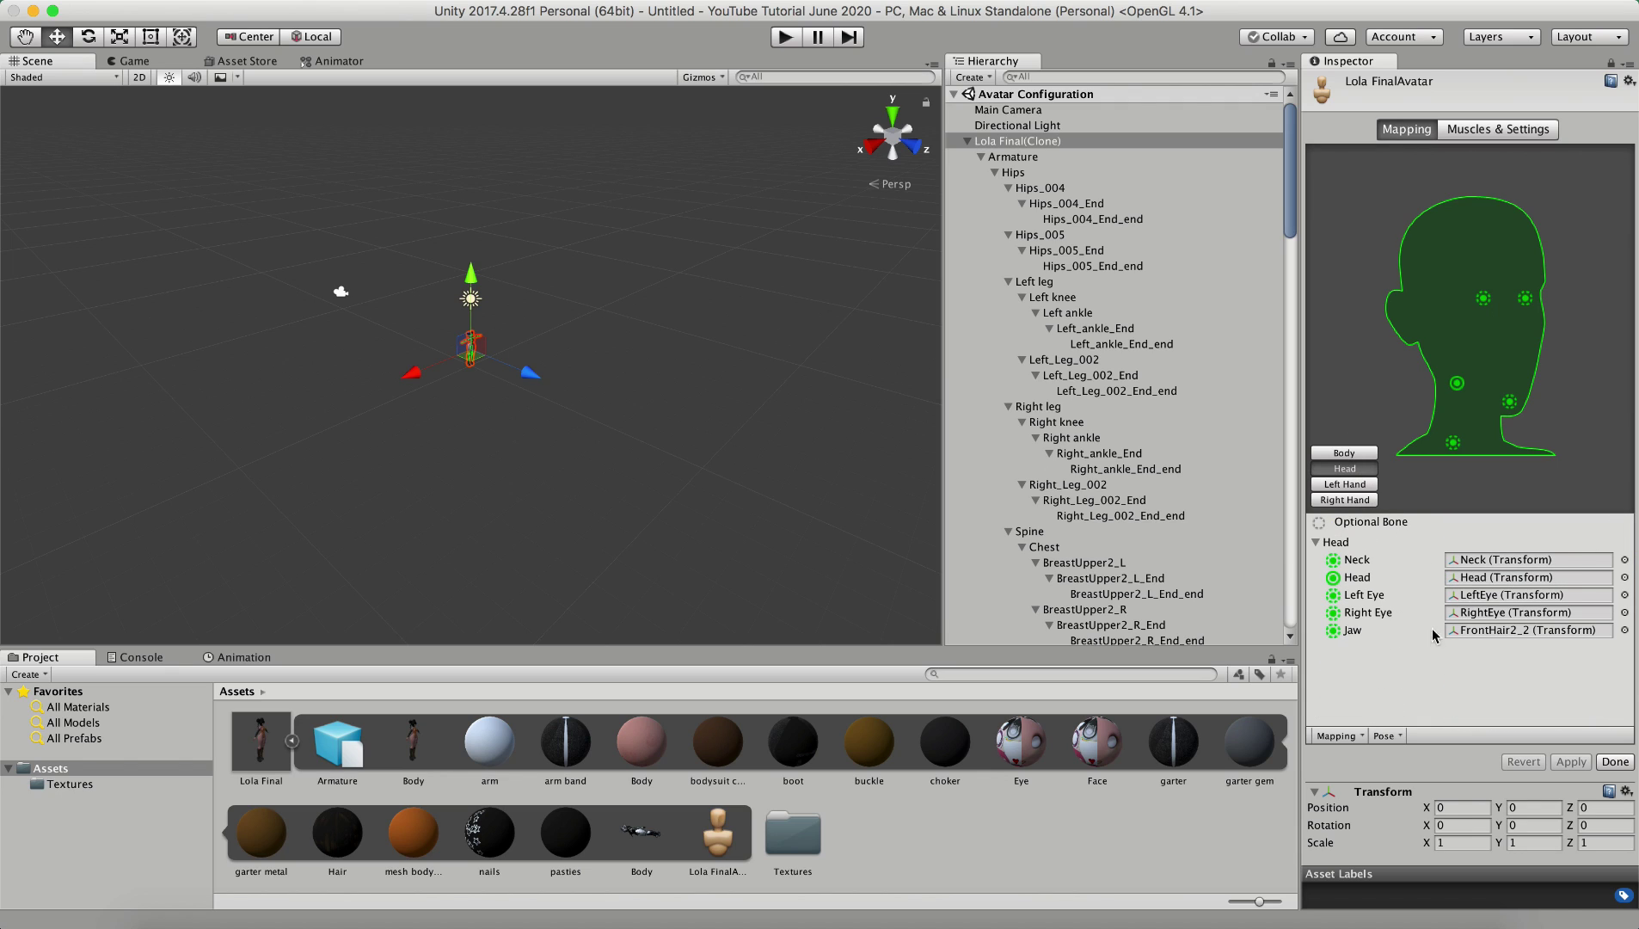
left_click(1625, 629)
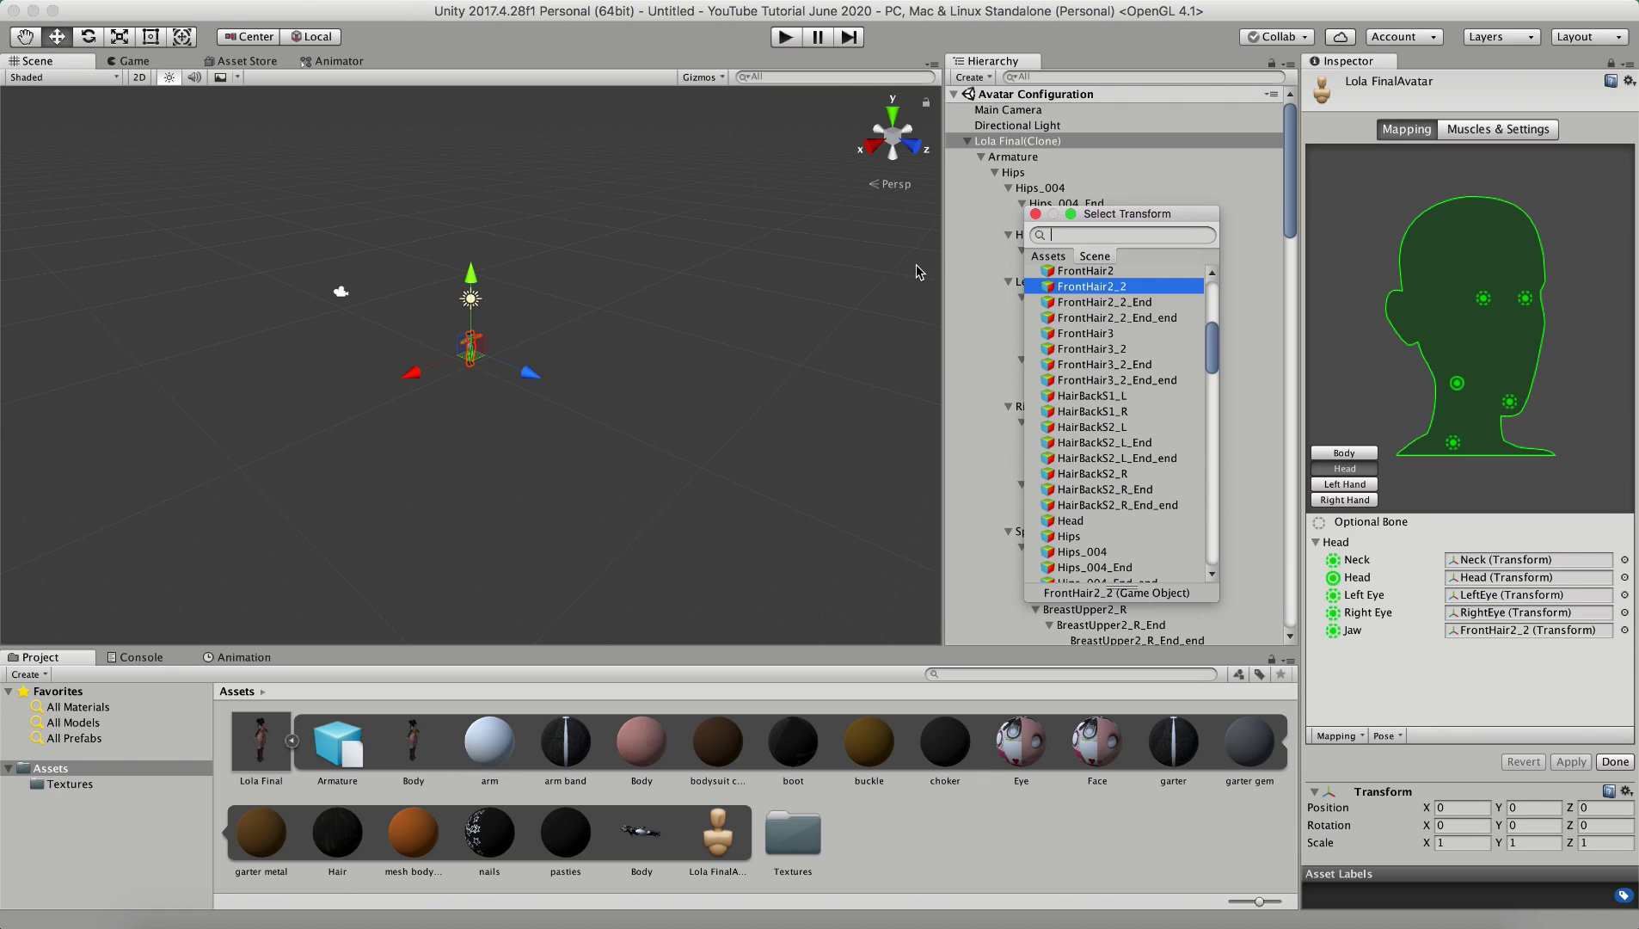
scroll(1075, 327, "up", 10)
double_click(1089, 284)
left_click(1616, 761)
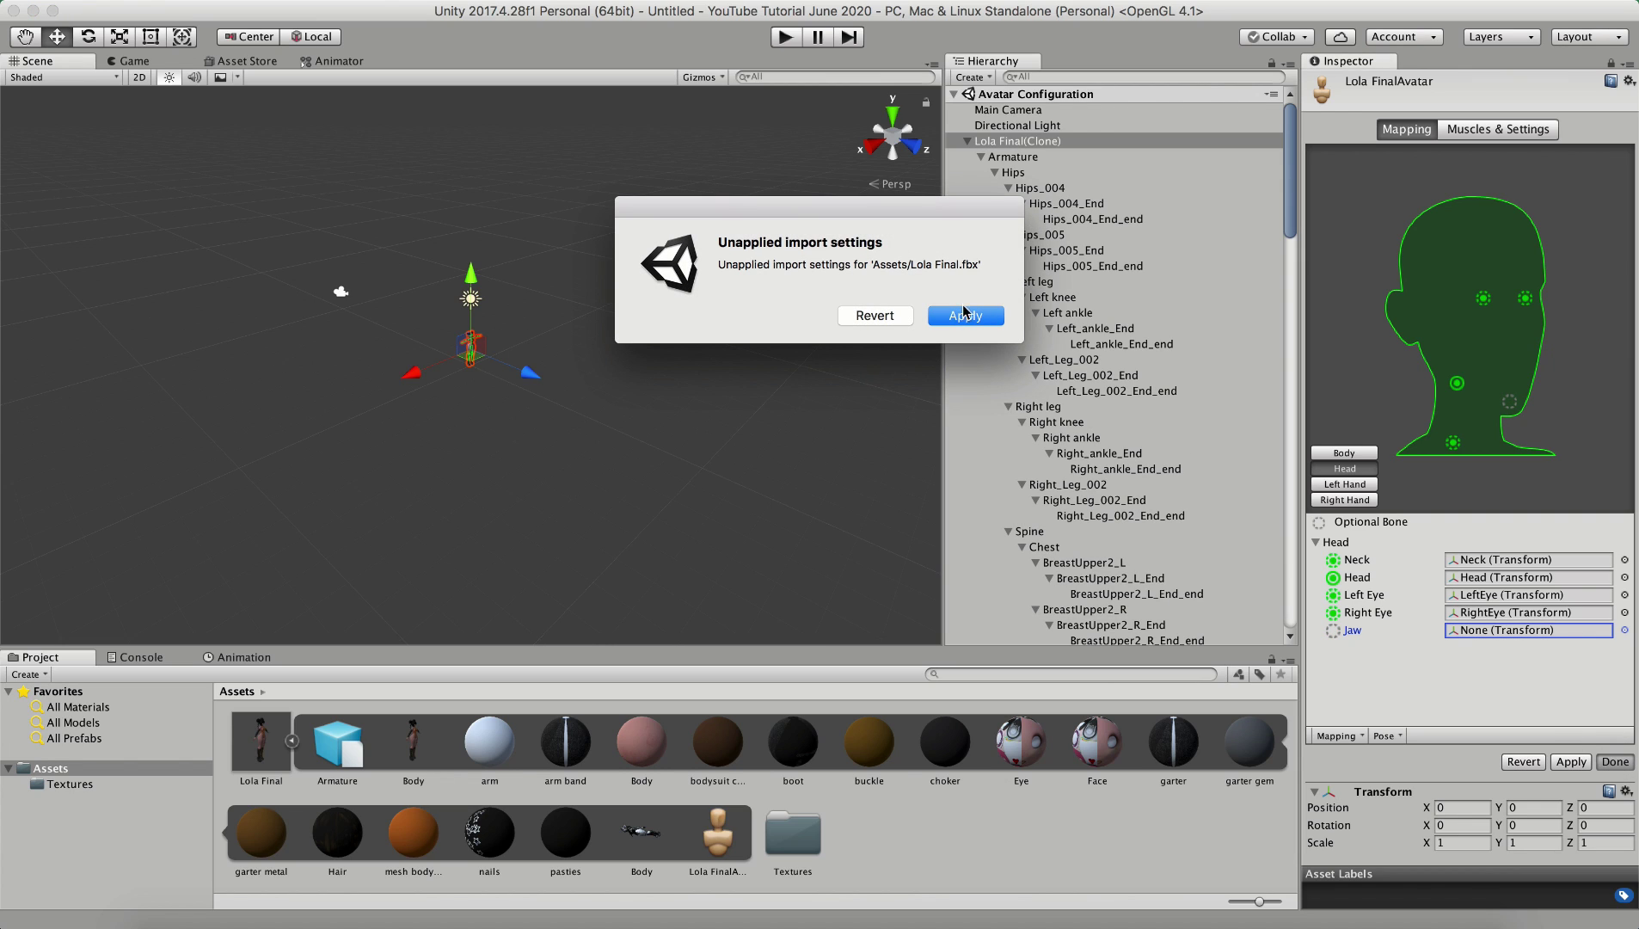
left_click(966, 316)
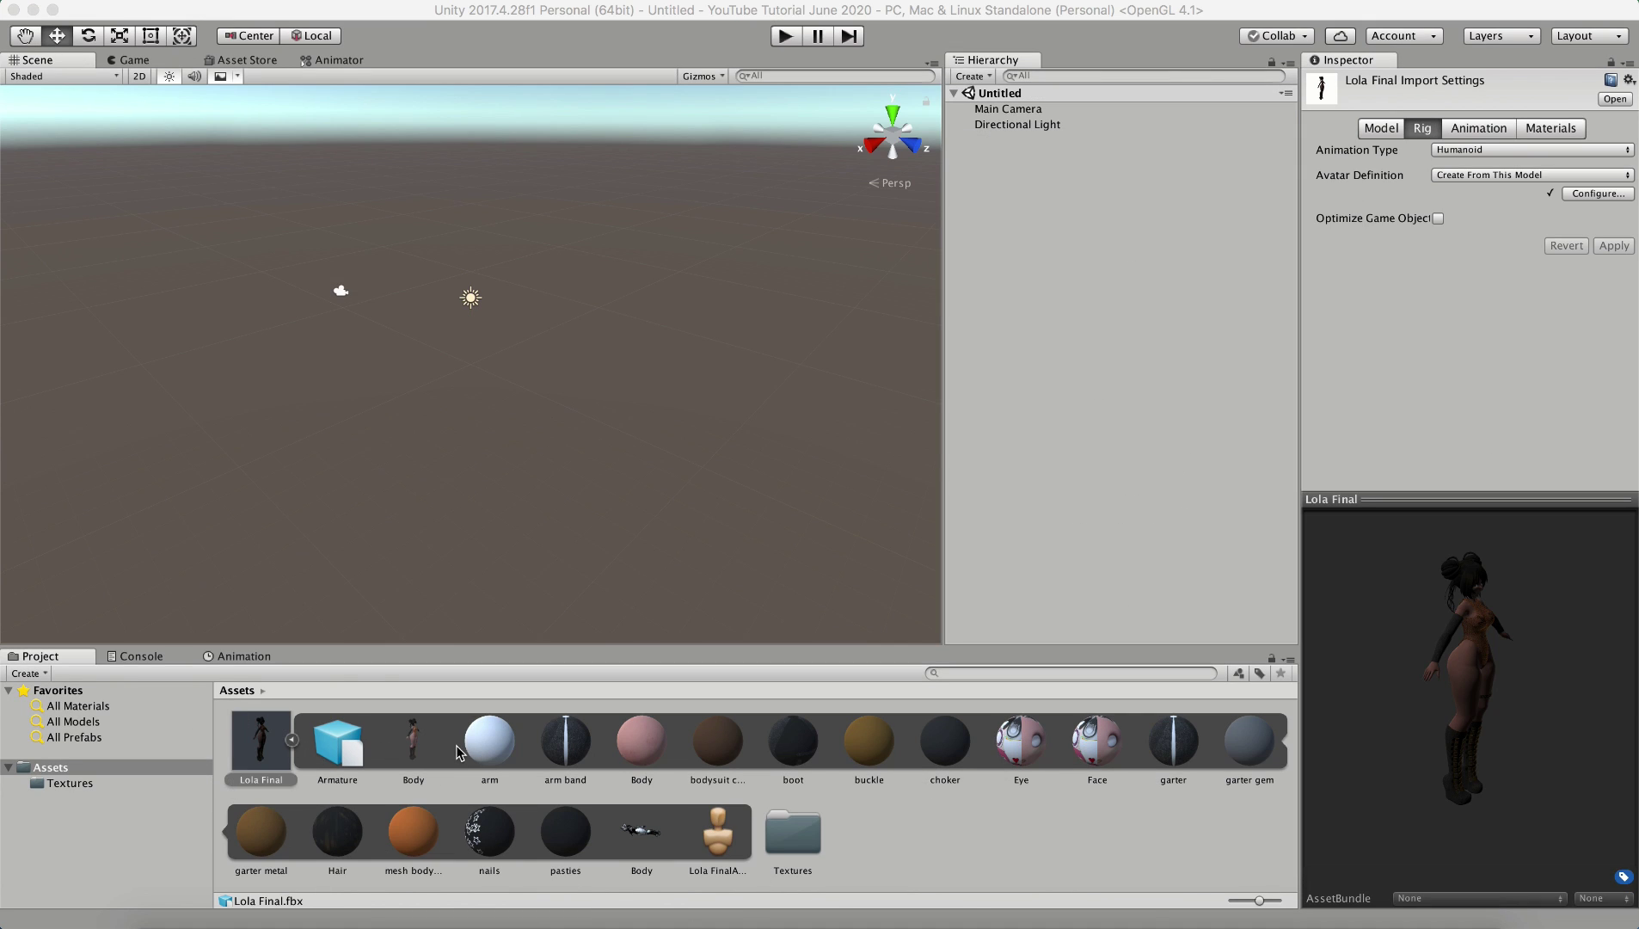
Step: Select all 16 of Lola Final's materials, arm through pasties, and choose Extract From Prefab
left_click(292, 740)
left_click(294, 741)
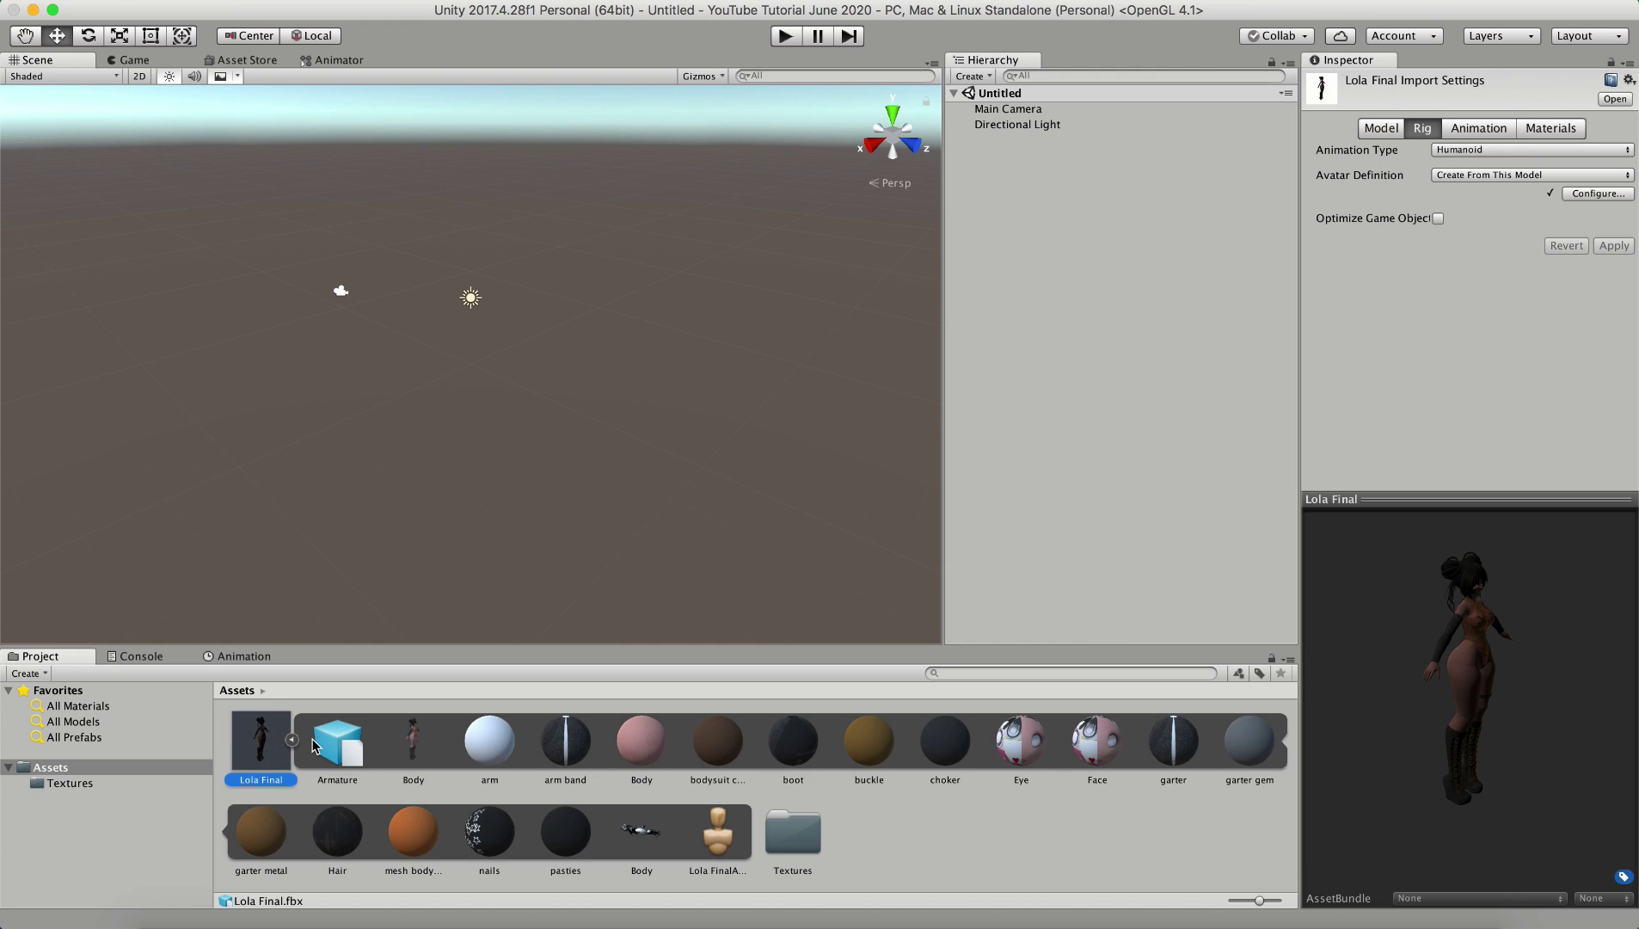
left_click(478, 741)
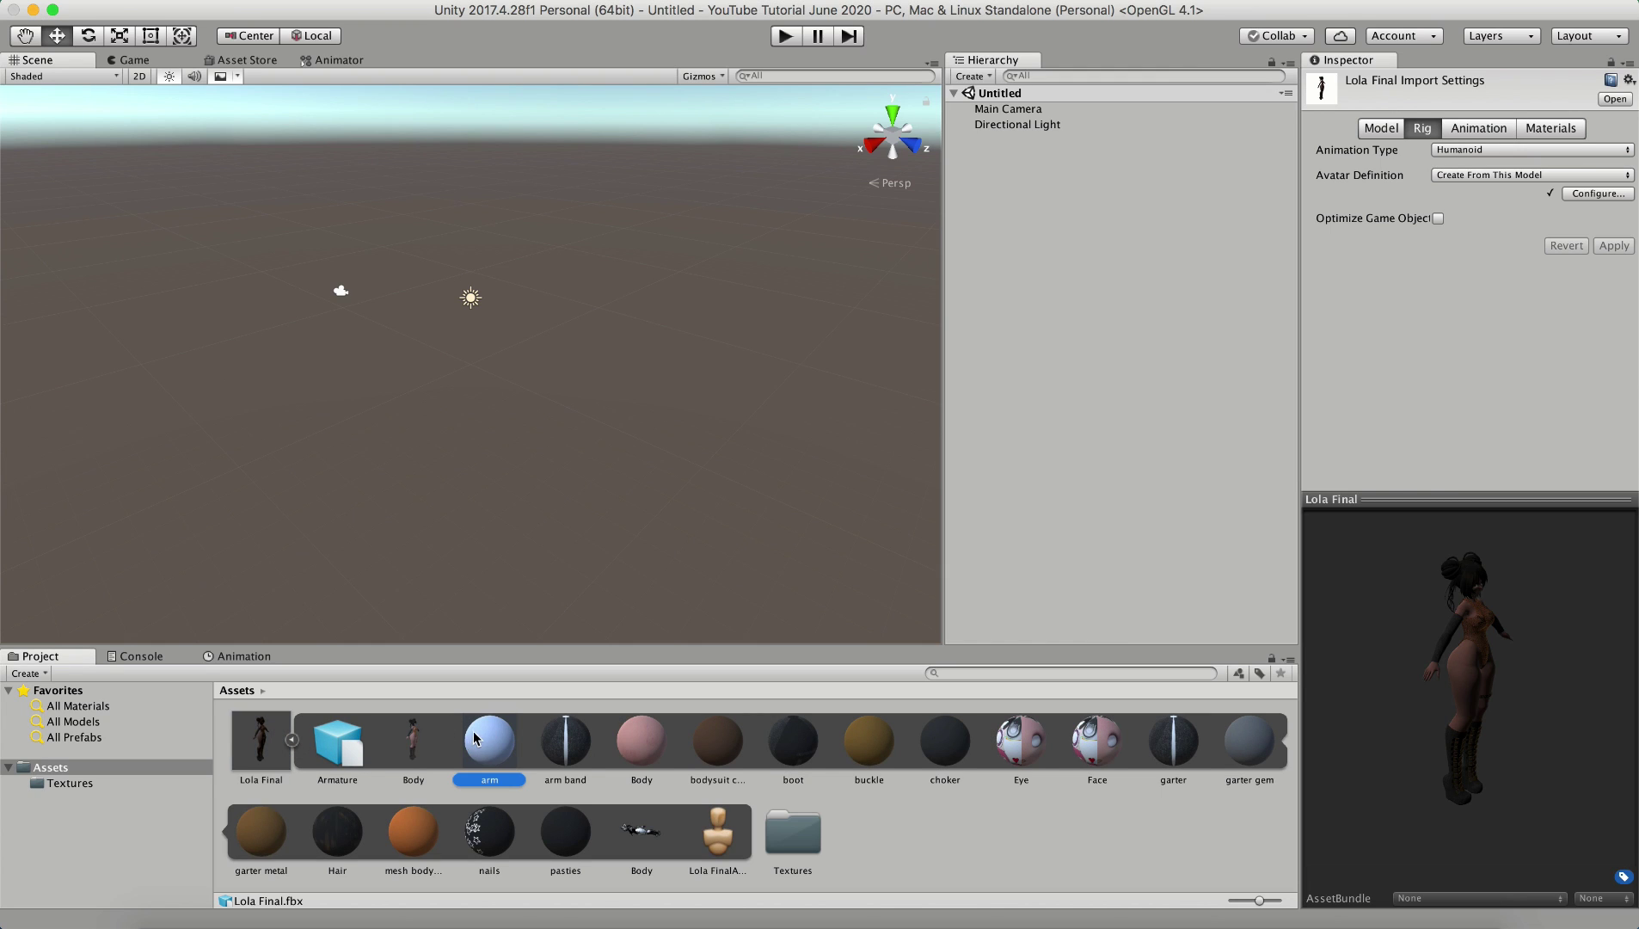
left_click(566, 839, "shift")
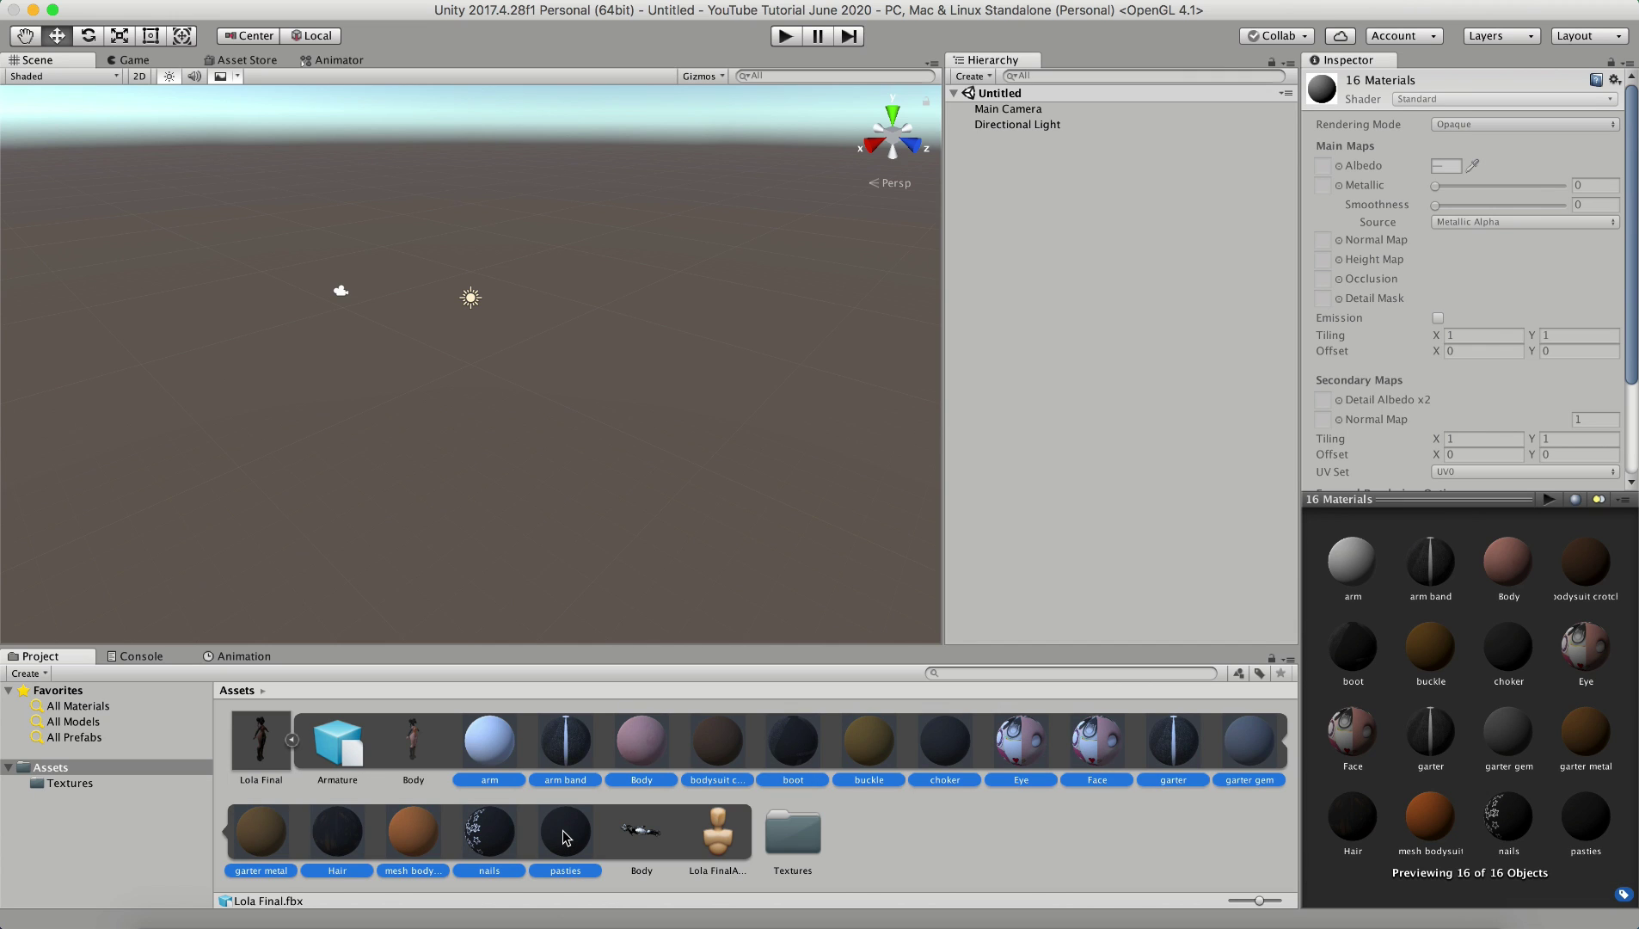
right_click(566, 839)
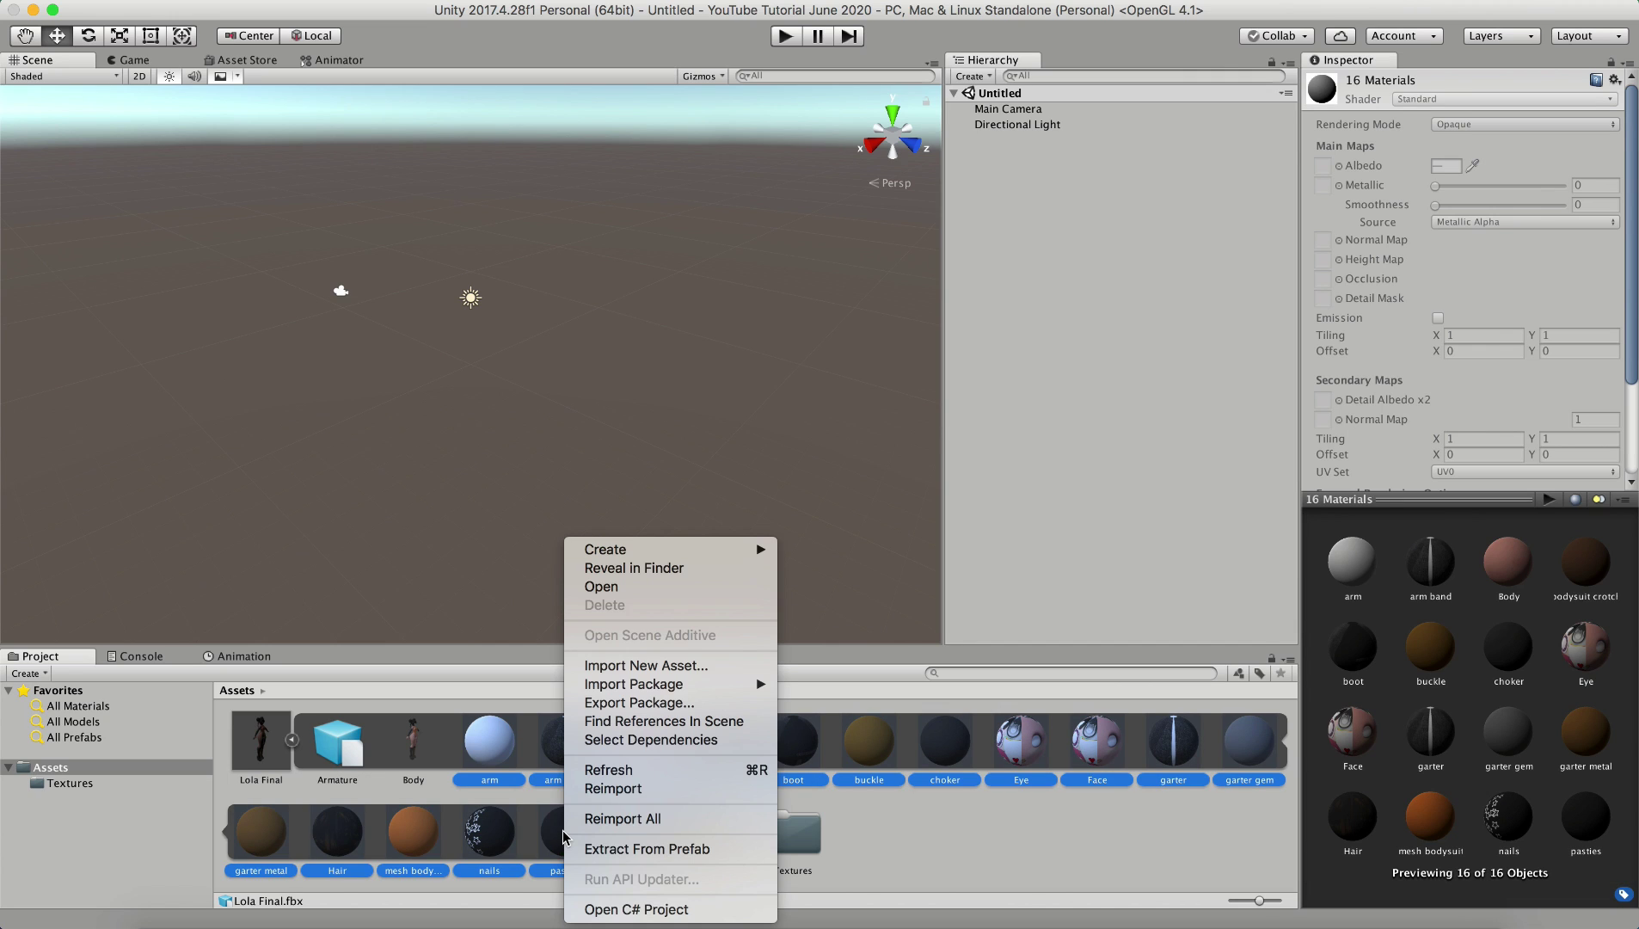
left_click(616, 850)
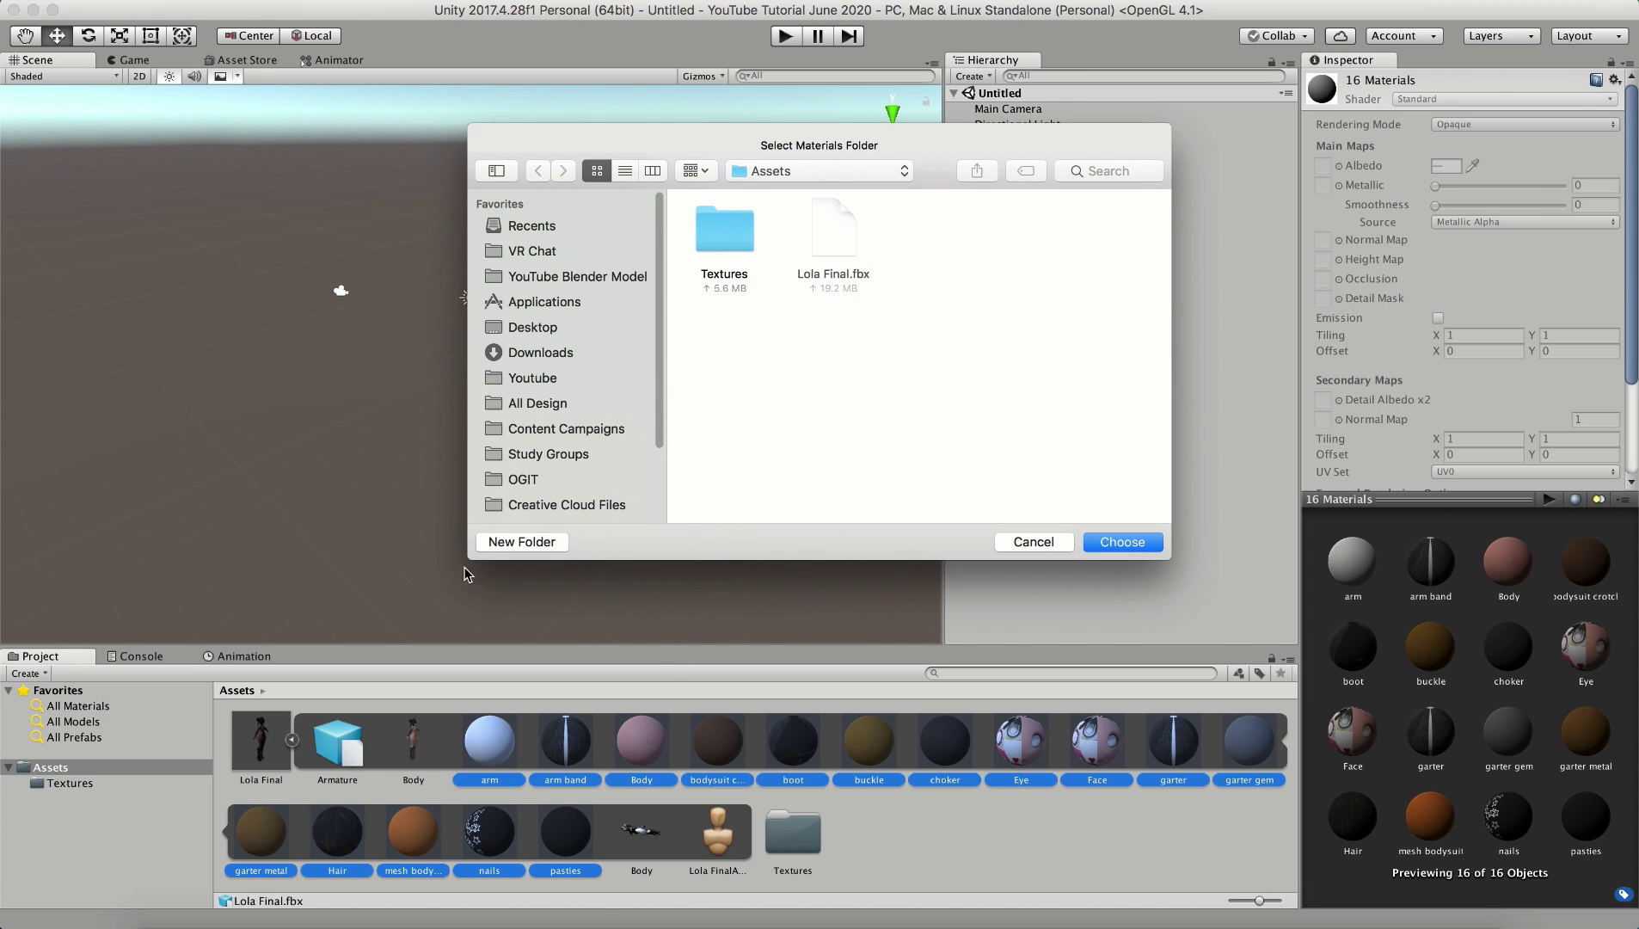
Step: Create a new 'Materials' folder in Assets and extract the materials into it
left_click(520, 541)
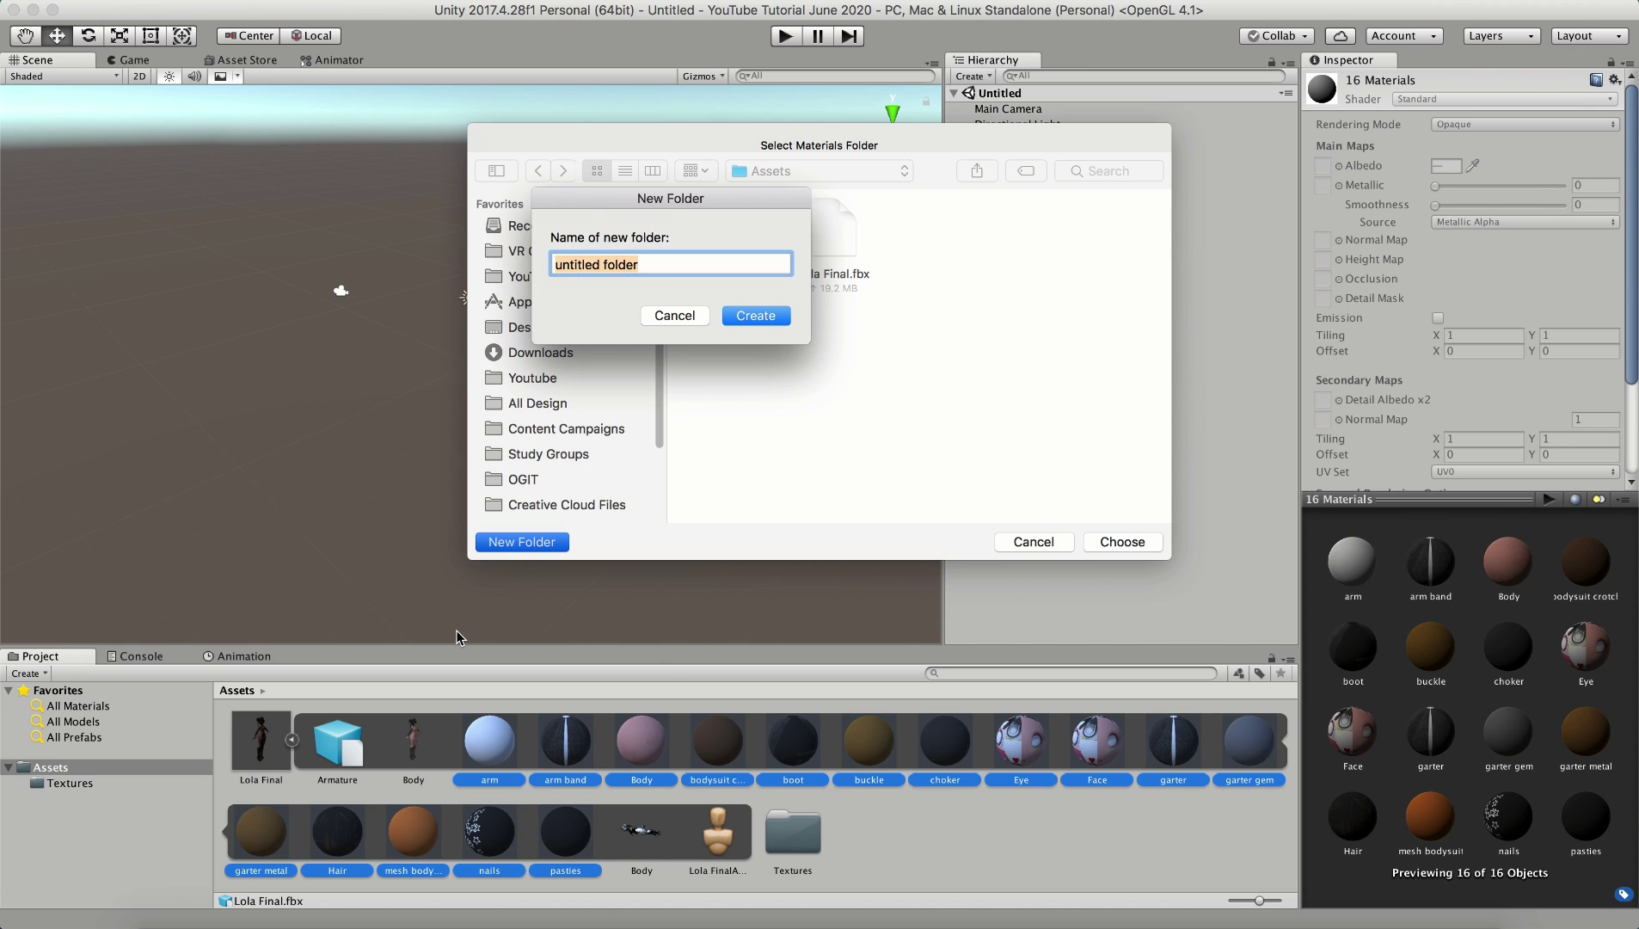
type("Materials")
left_click(748, 316)
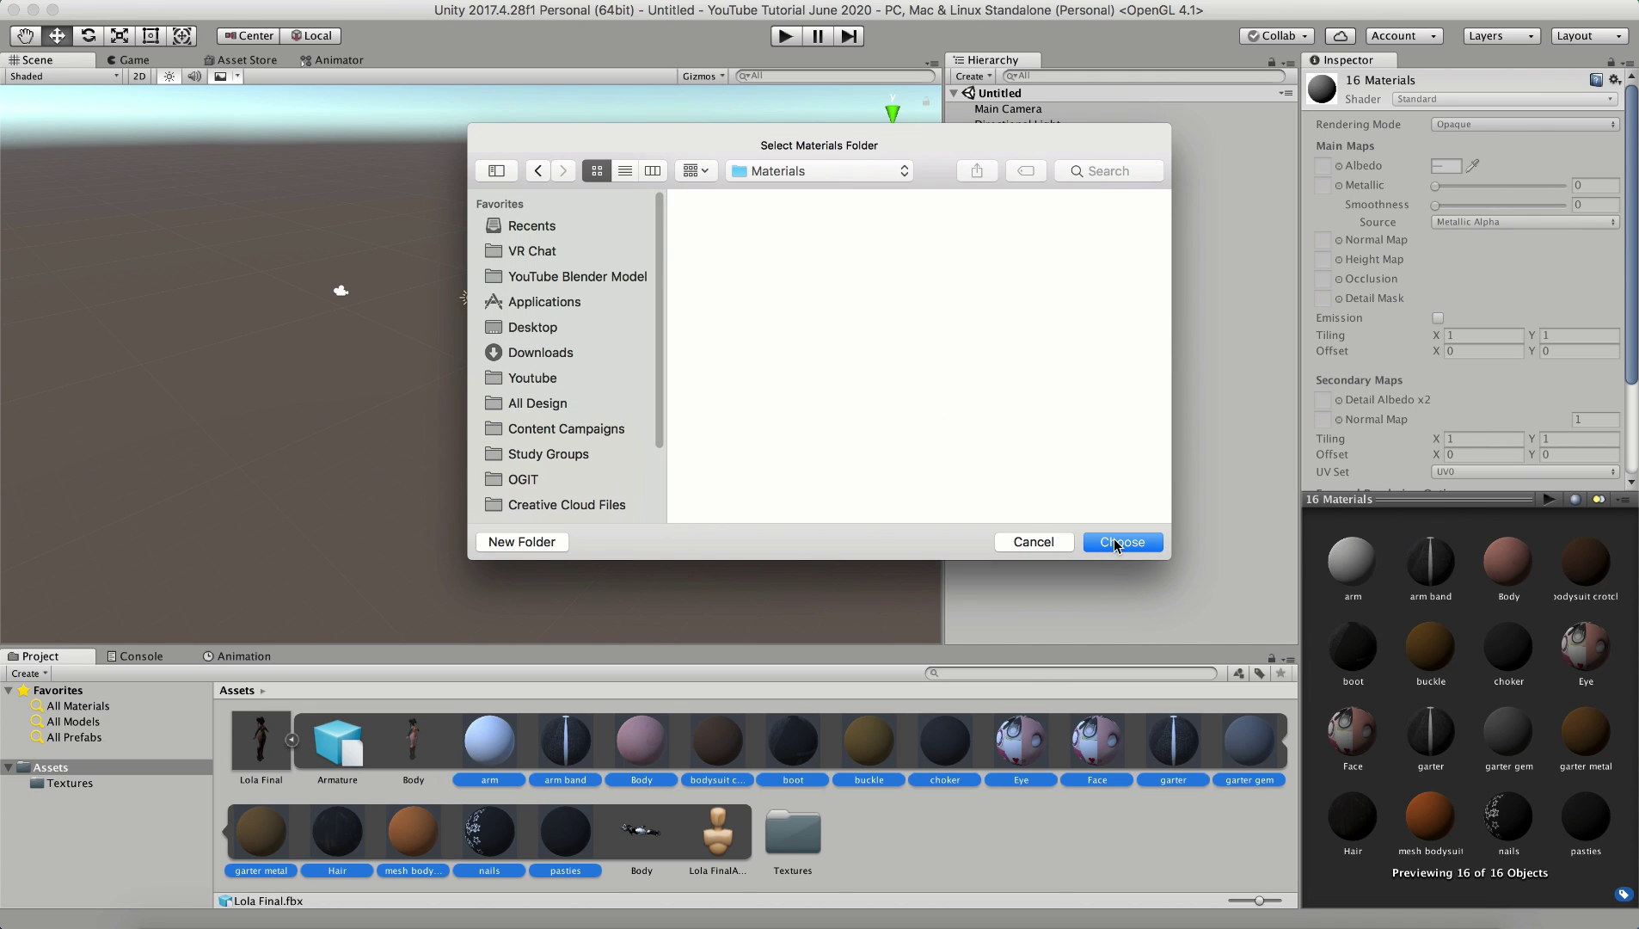
left_click(1115, 543)
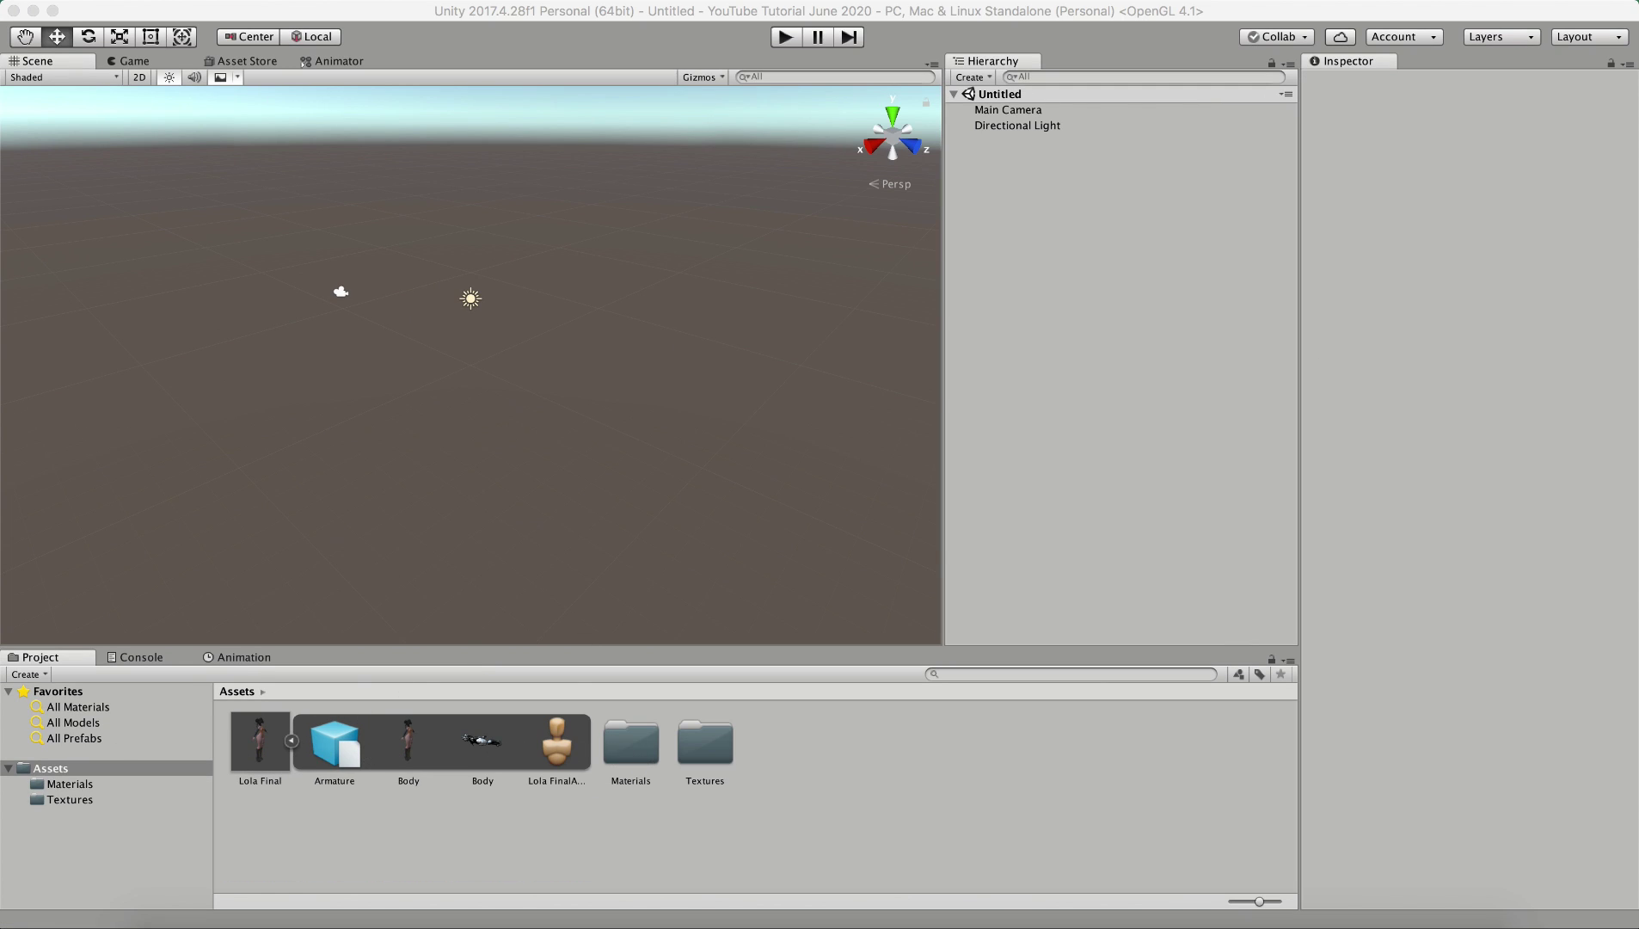
Step: Drag Lola Final into the scene, then open the Materials folder and select the Body material
left_click(291, 741)
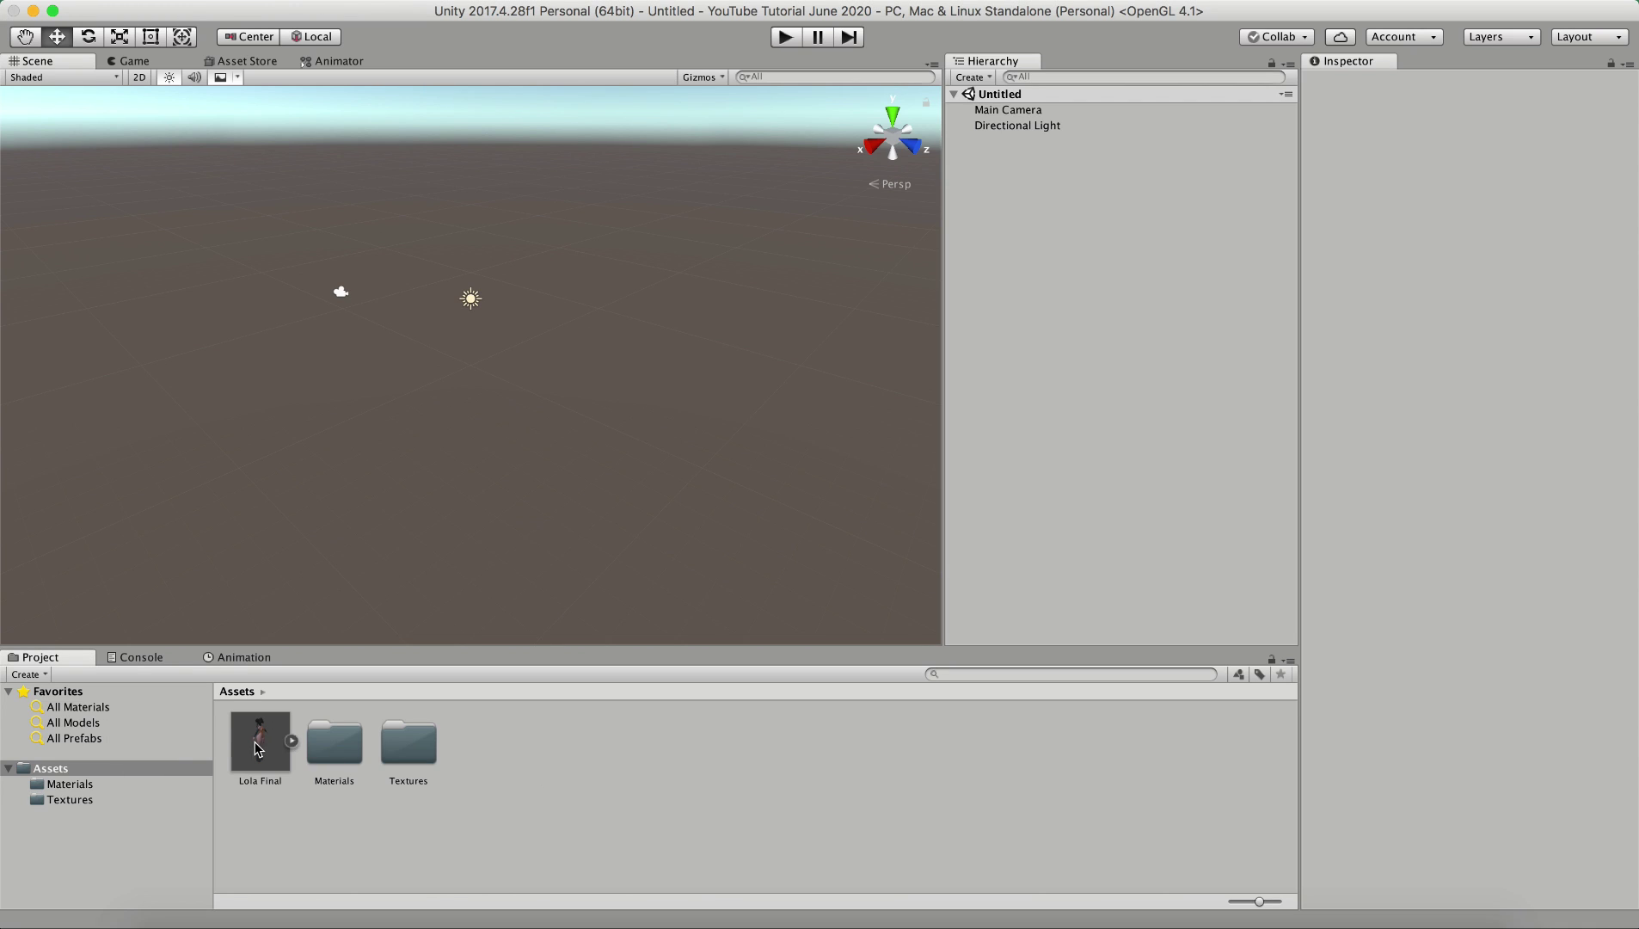
left_click_drag(243, 744, 986, 160)
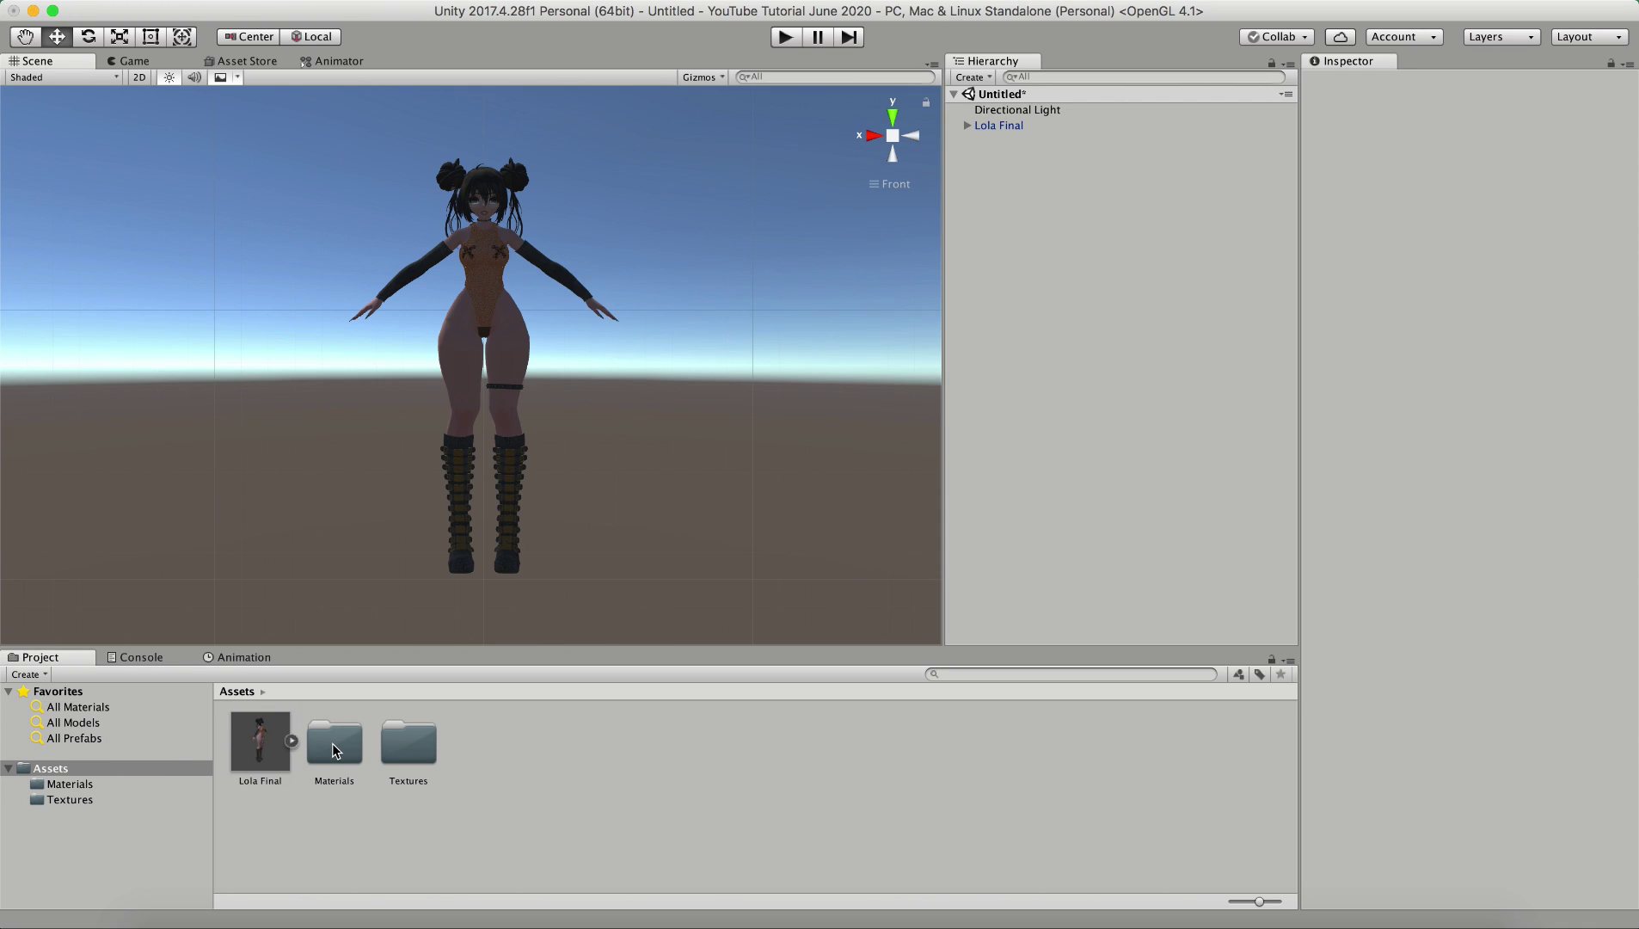
double_click(337, 732)
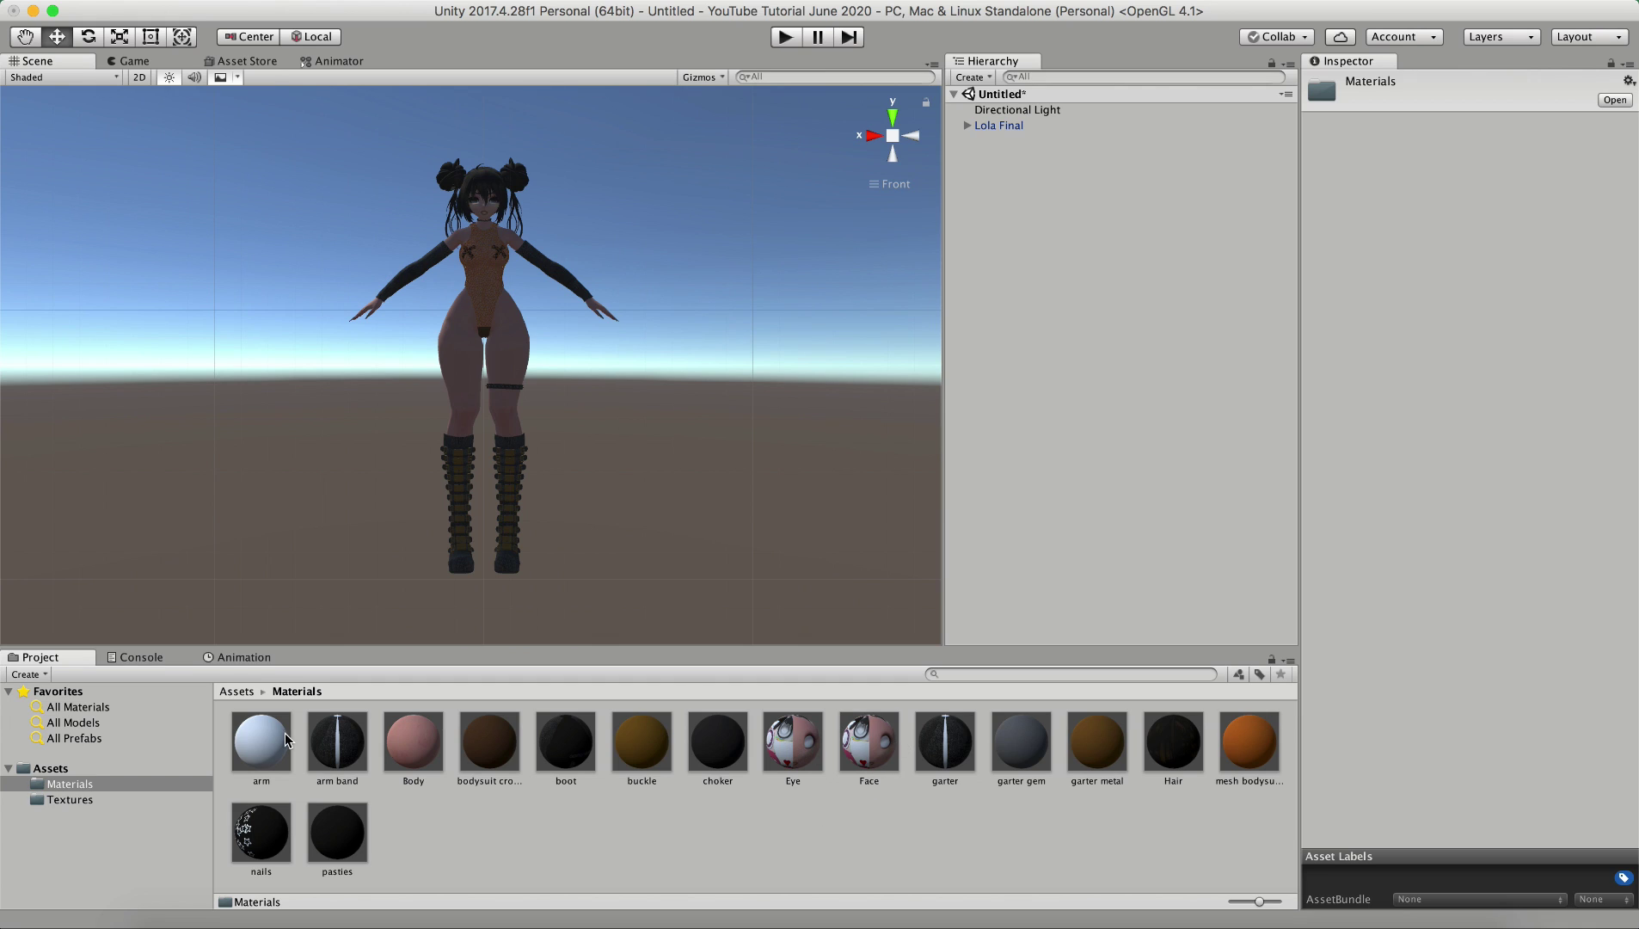
left_click(411, 742)
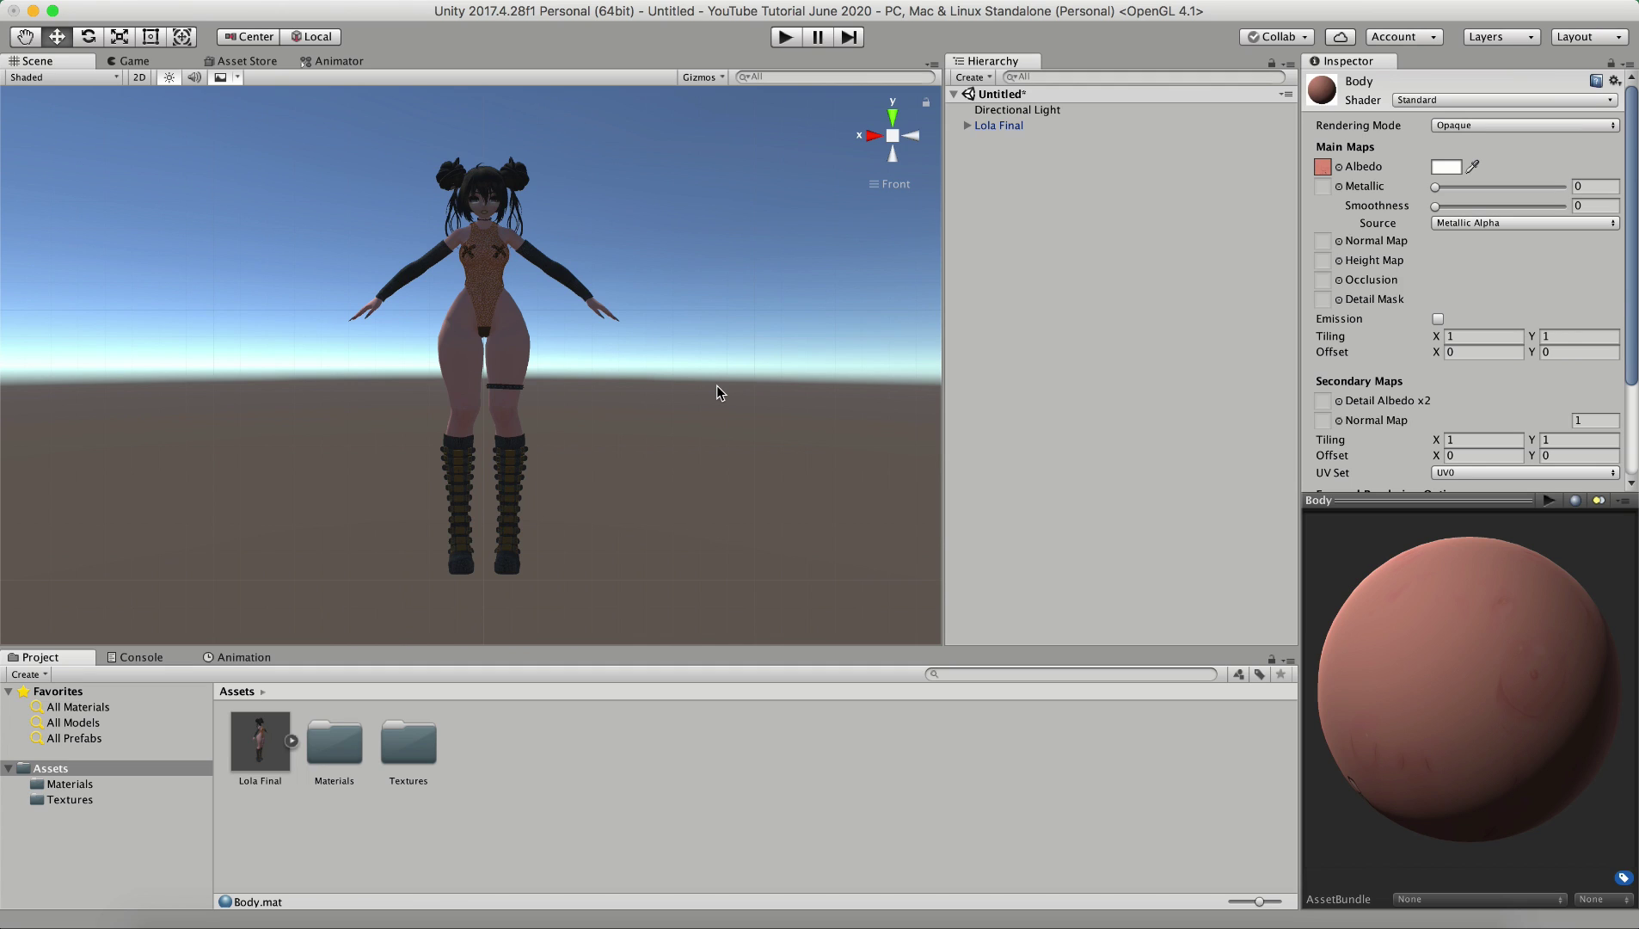
left_click_drag(721, 393, 508, 366, "alt")
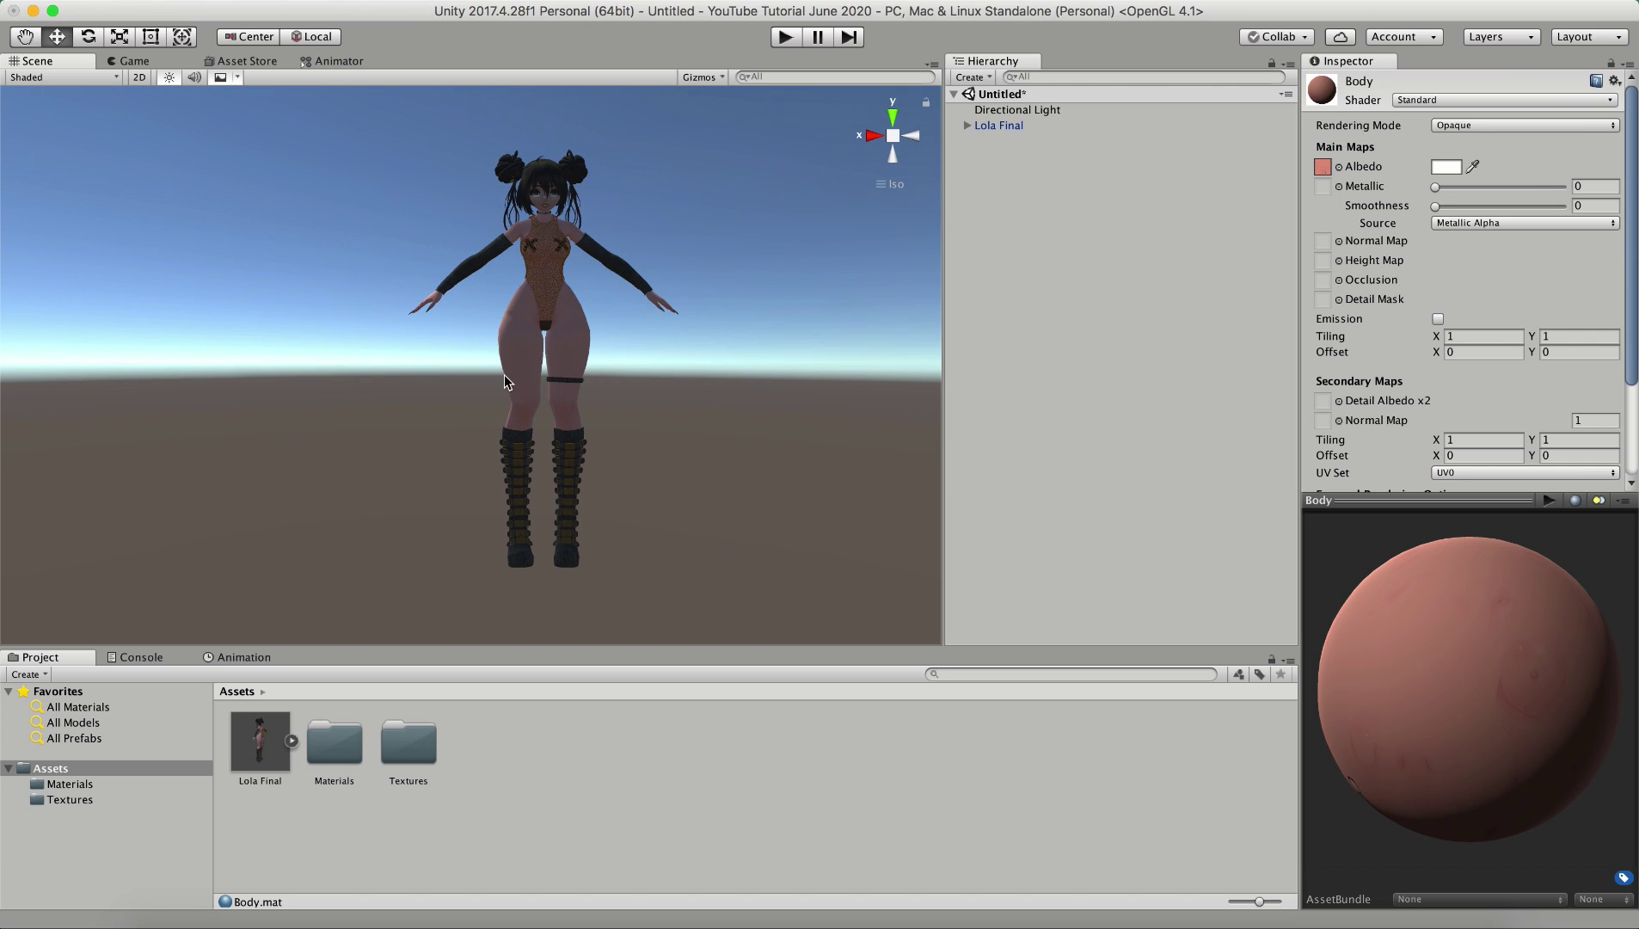
scroll(558, 370, "up", 1)
scroll(558, 371, "up", 5)
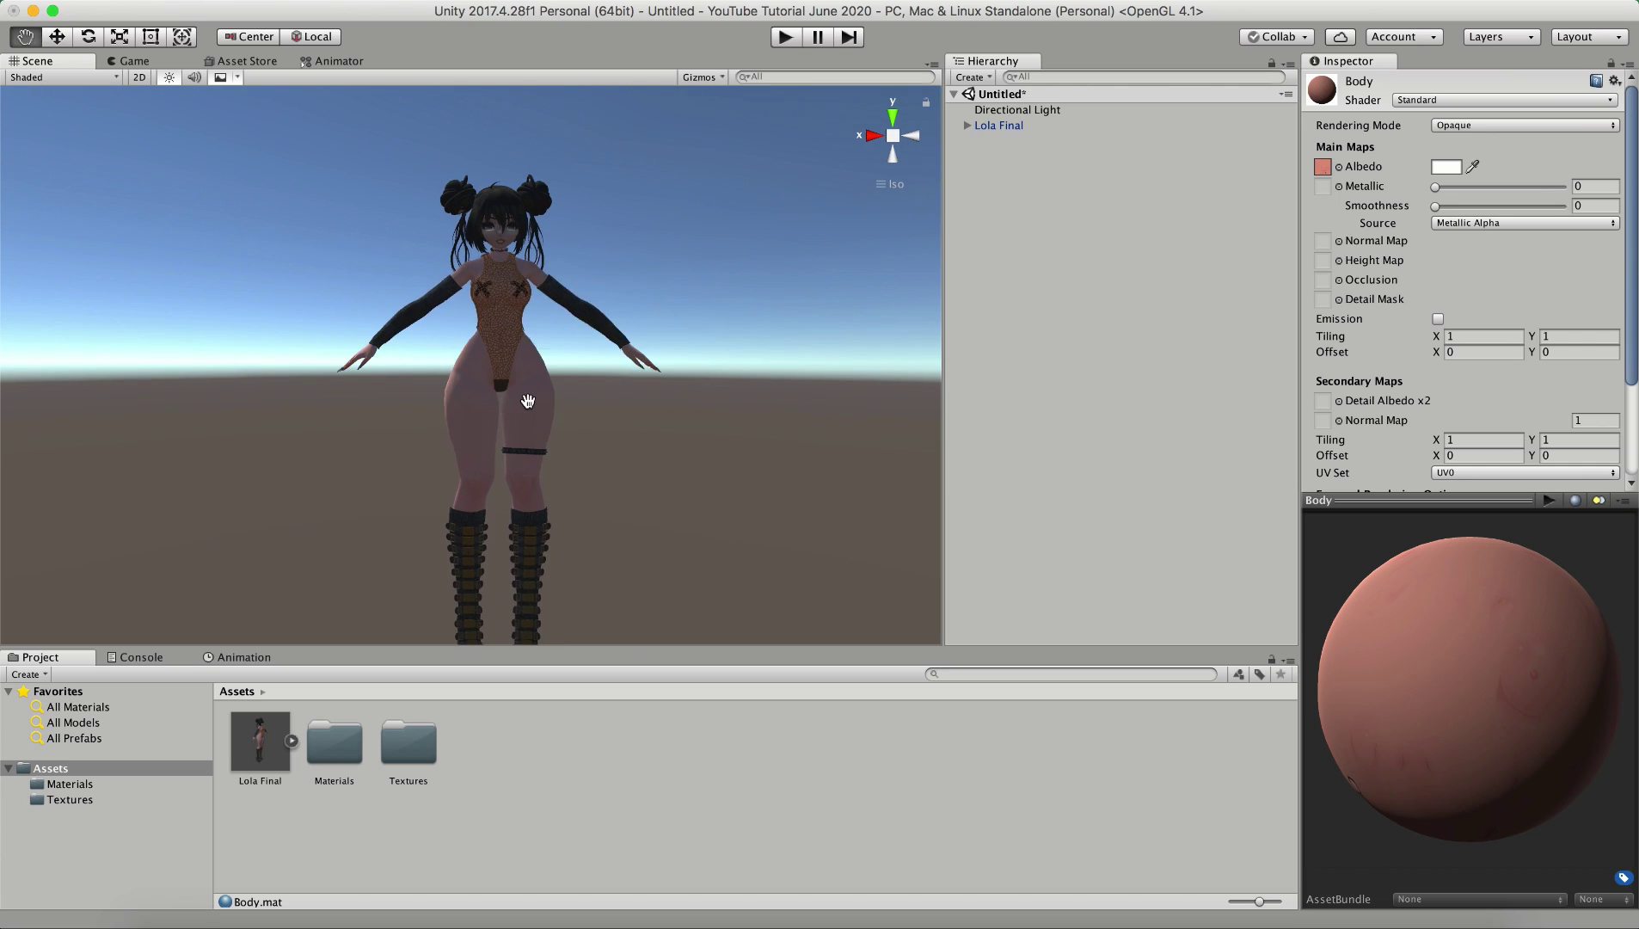